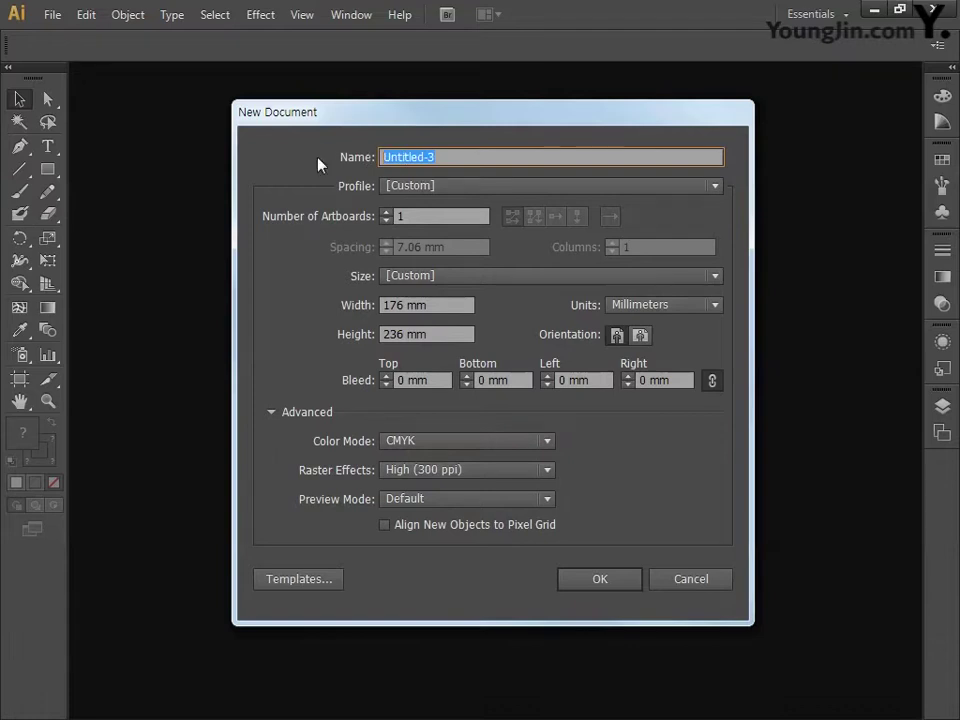
Create a 176 × 236 mm CMYK document named 일러스트작업
text(일러스트작)
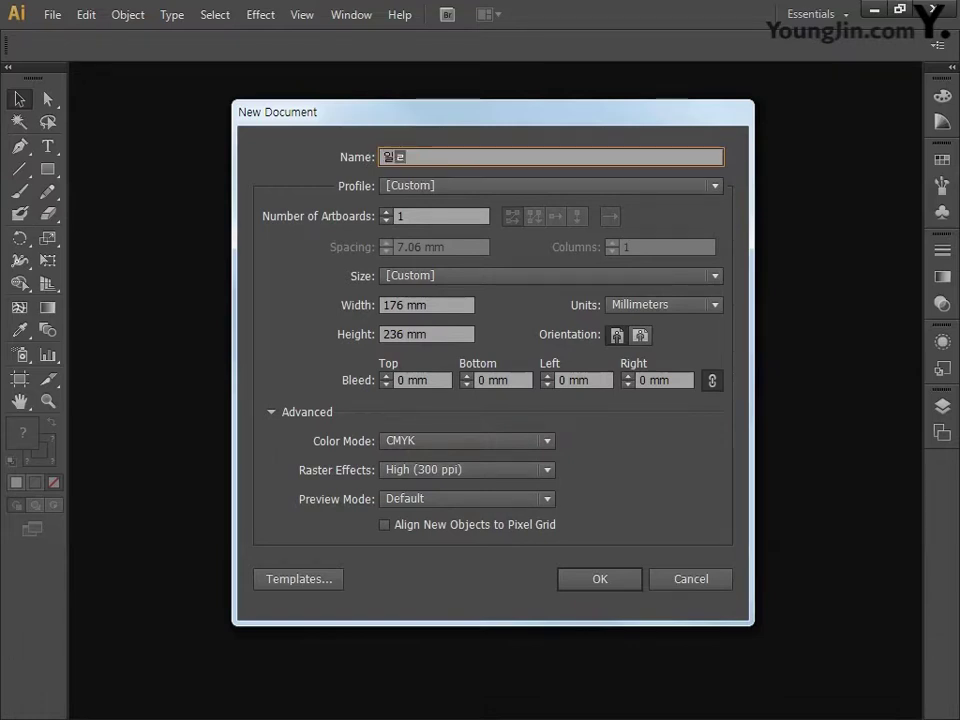
text(업)
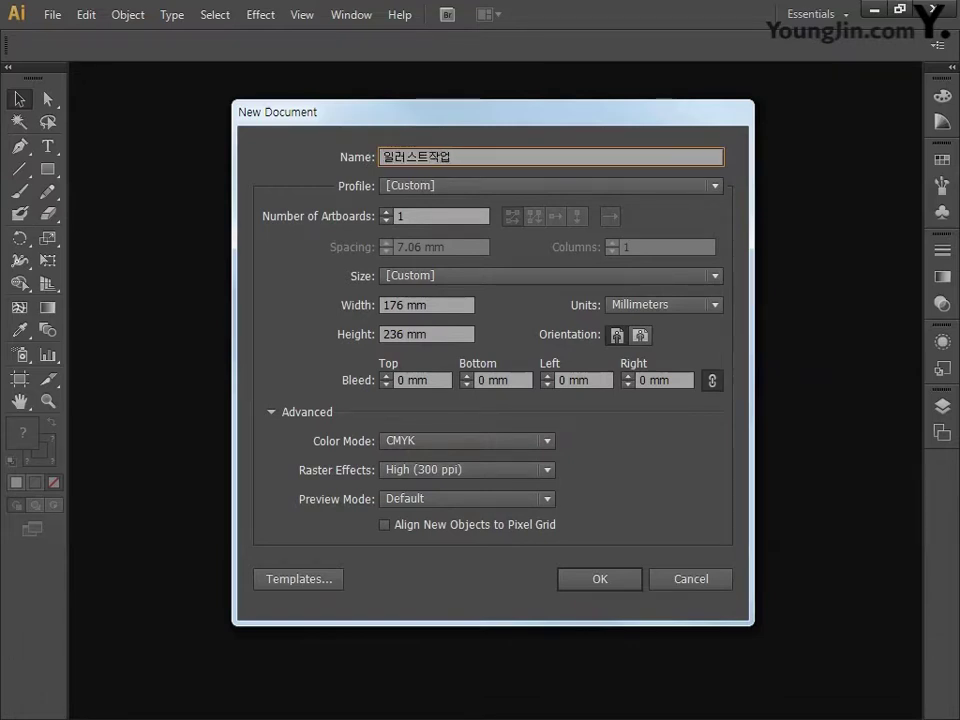
click(597, 580)
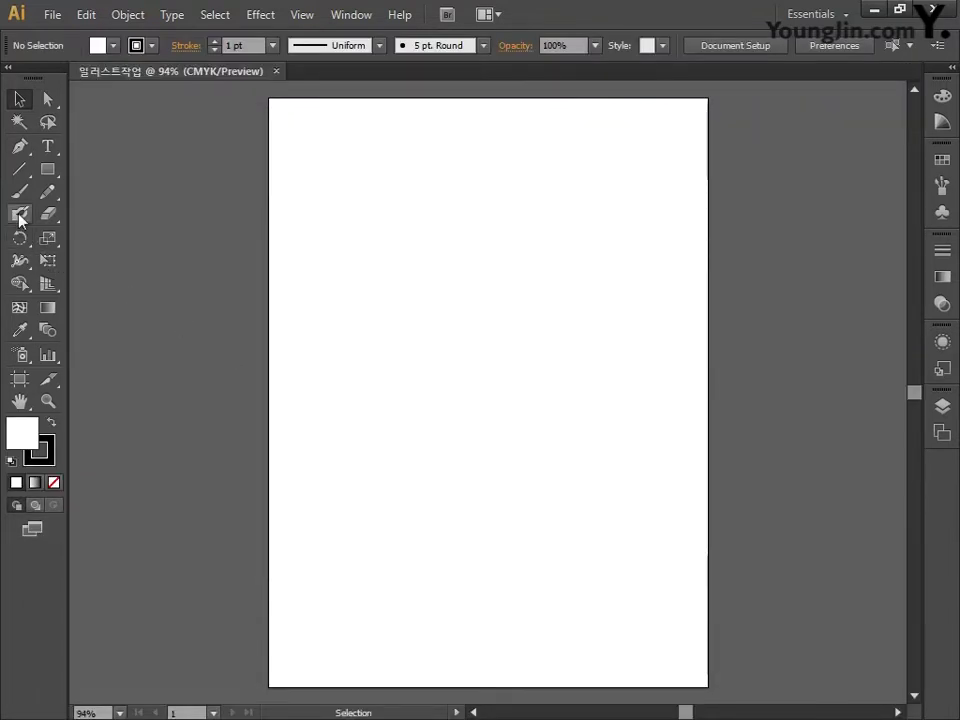
Create a rectangular grid 170 mm wide and 230 mm high with 3 horizontal and 3 vertical dividers
drag(18, 172, 101, 238)
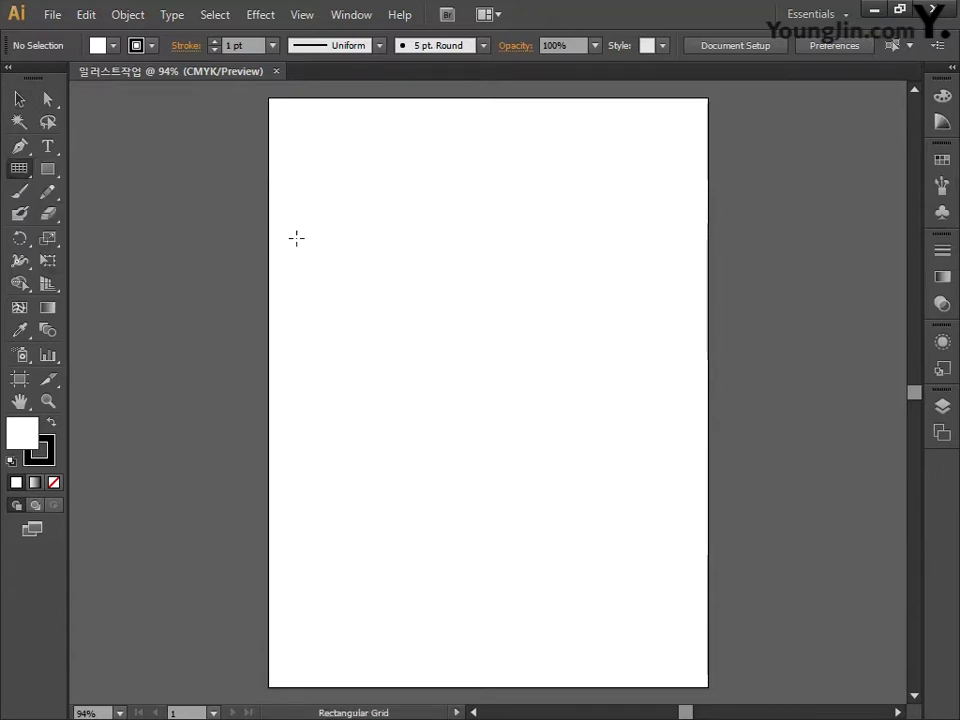
click(336, 244)
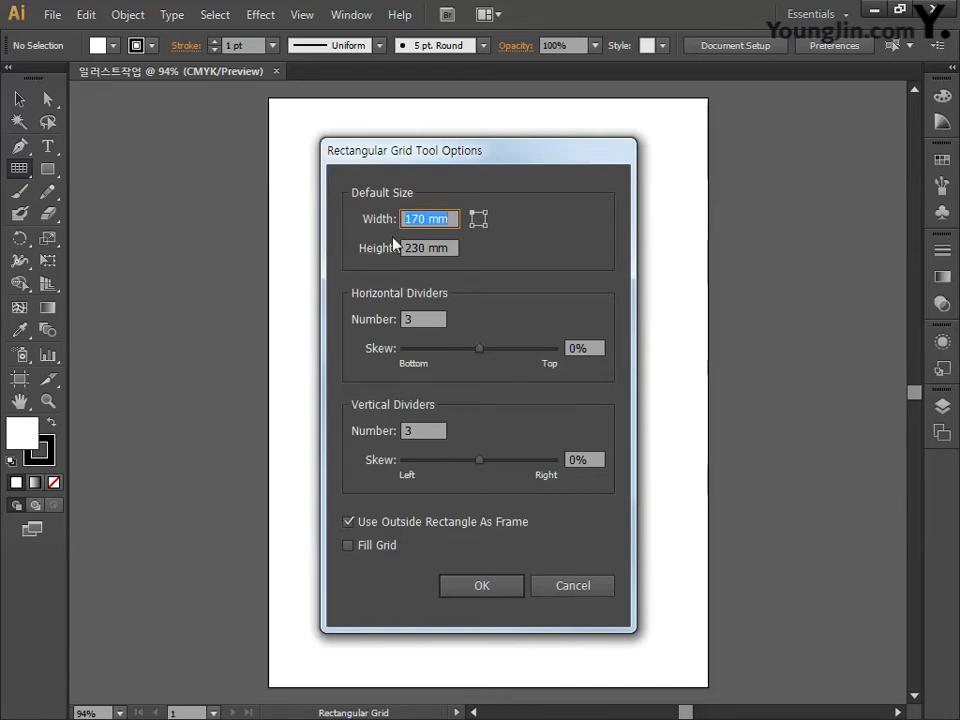
text(170)
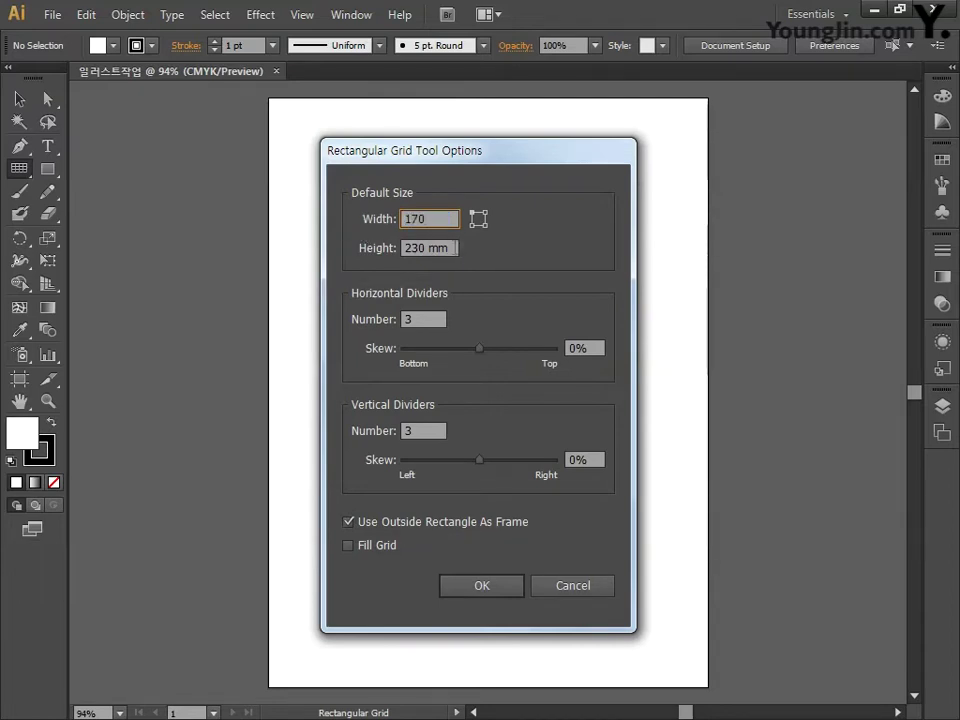
key(Tab)
text(230)
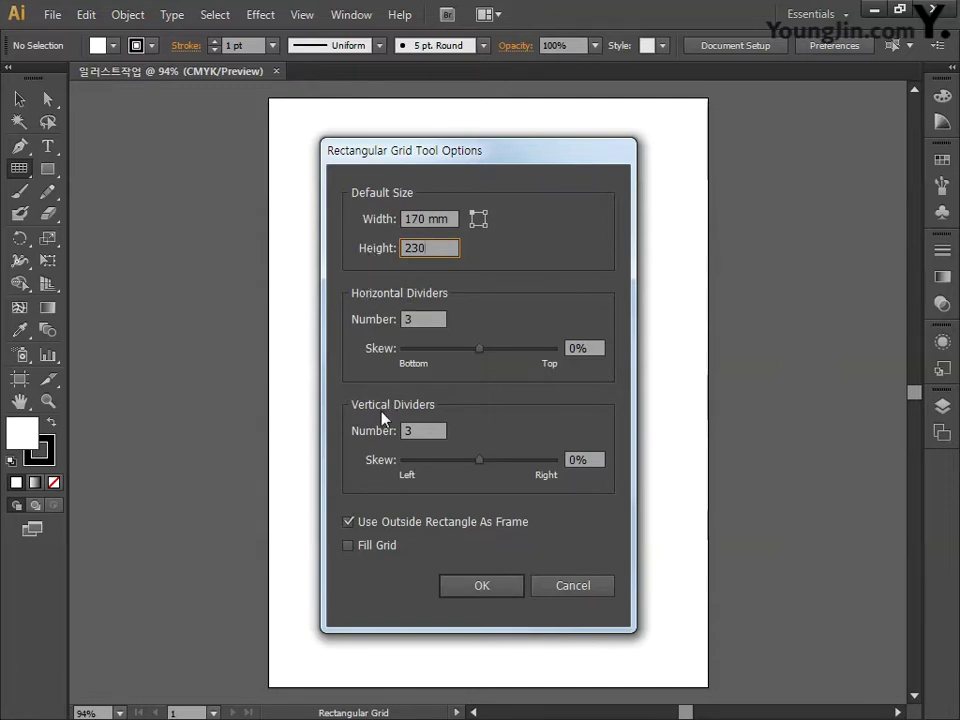
key(Tab)
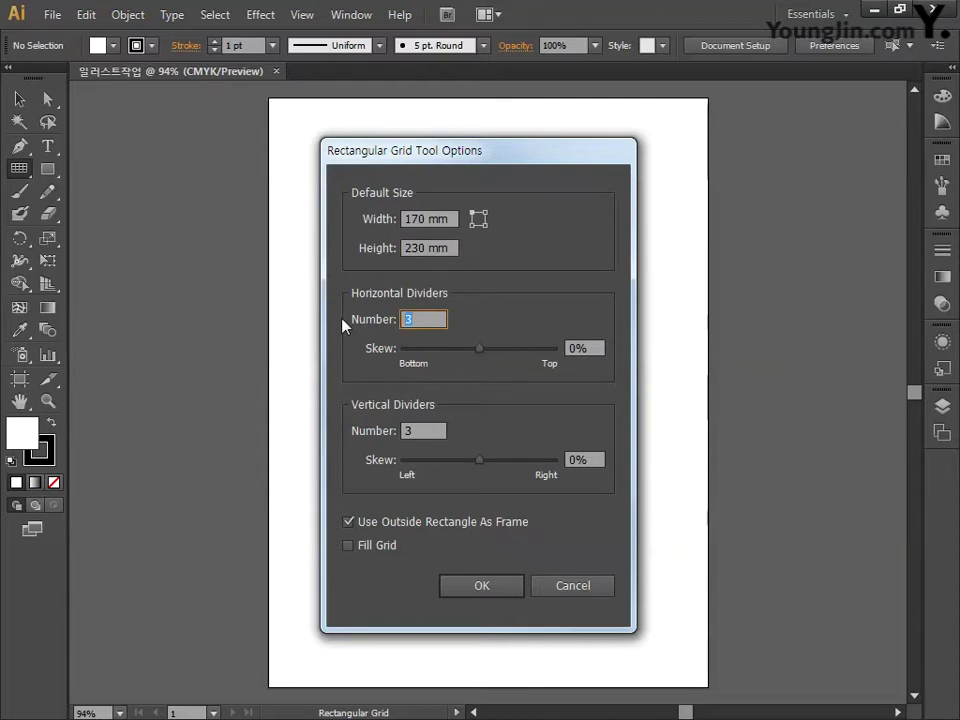
key(Tab)
key(Tab)
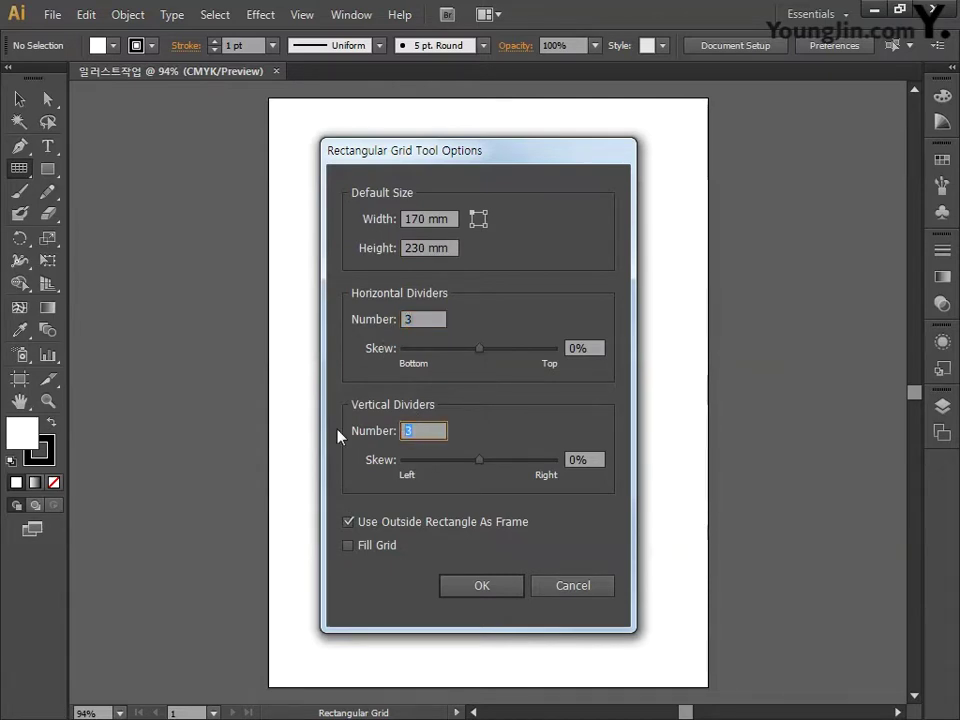
click(472, 586)
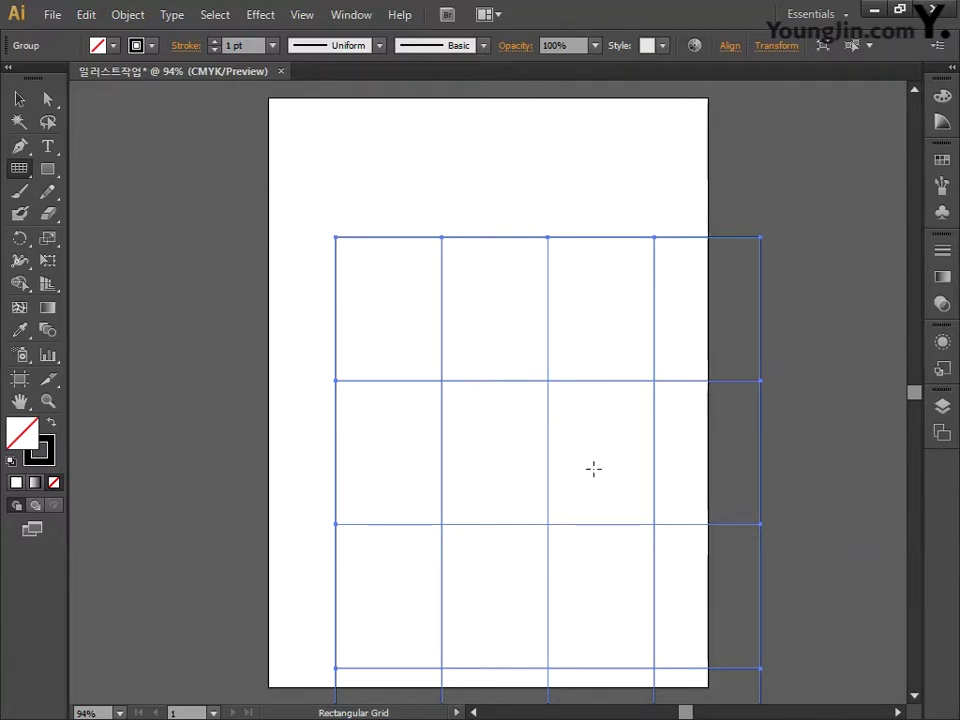
Center the grid horizontally and vertically on the artboard, and lock it
click(353, 16)
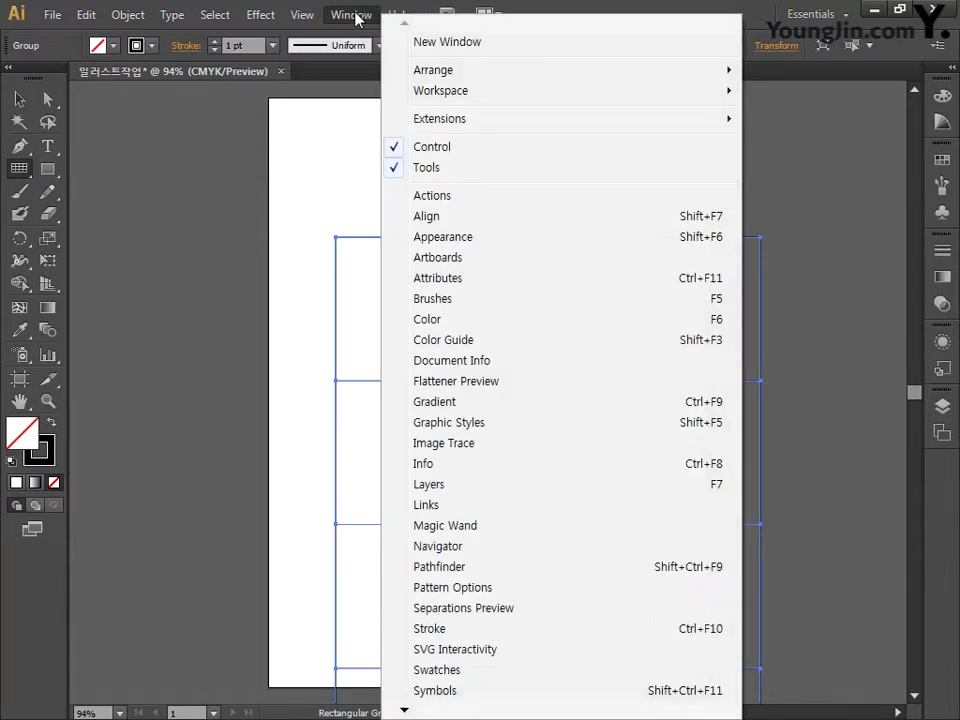
click(436, 217)
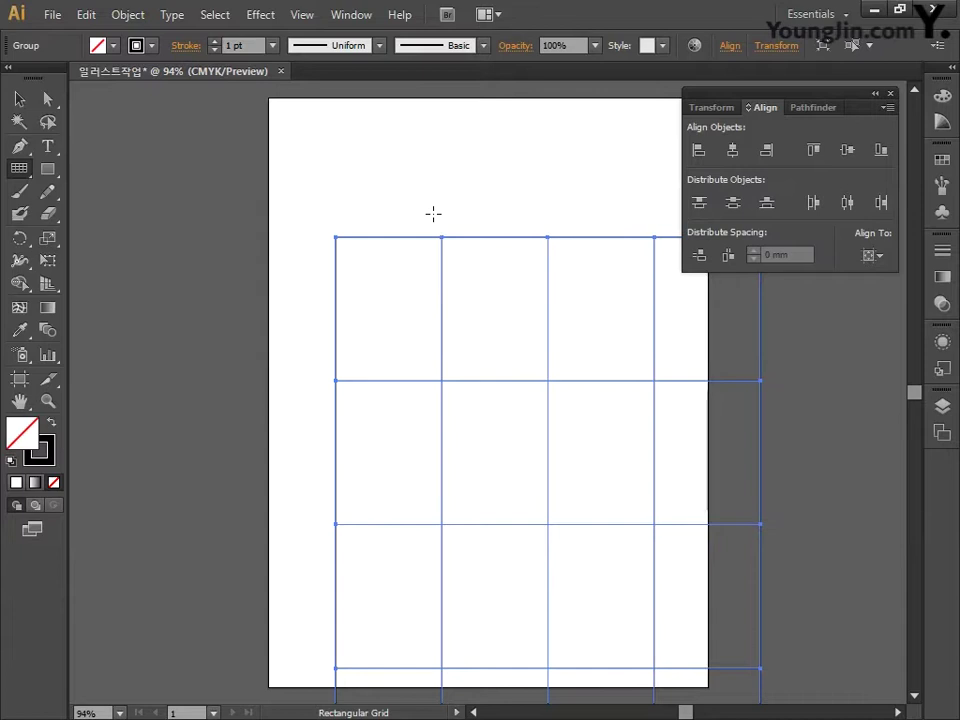
click(872, 257)
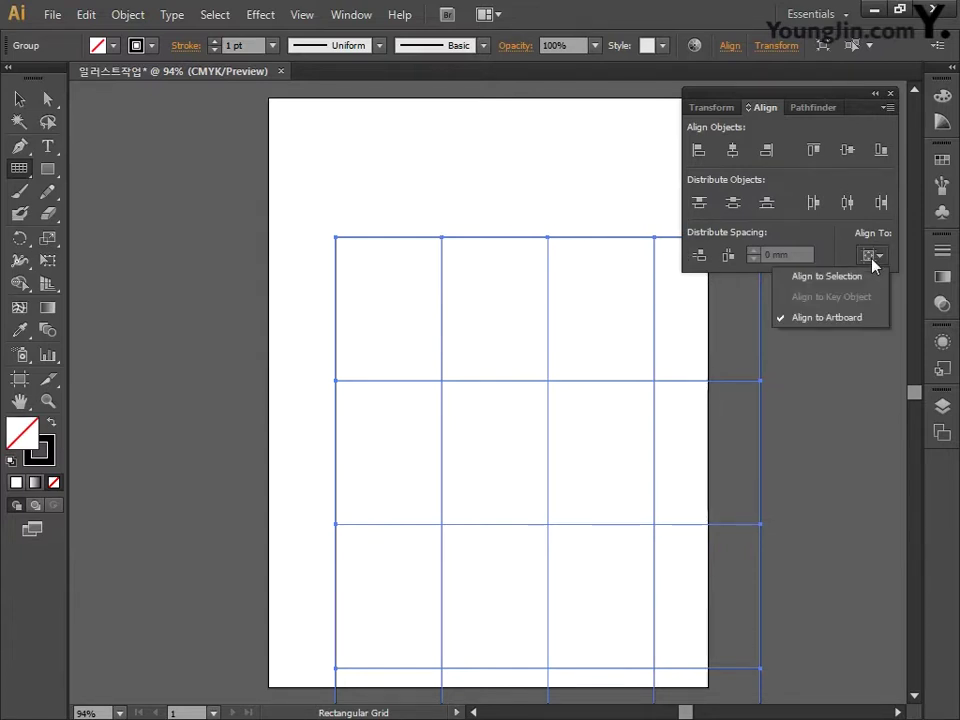
click(840, 320)
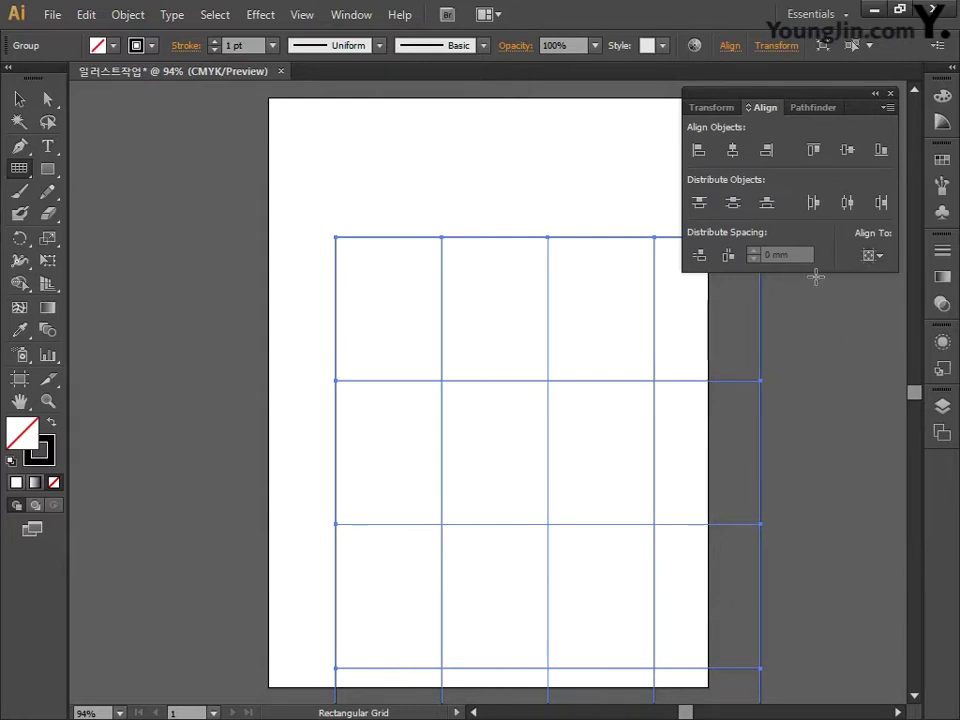
click(737, 152)
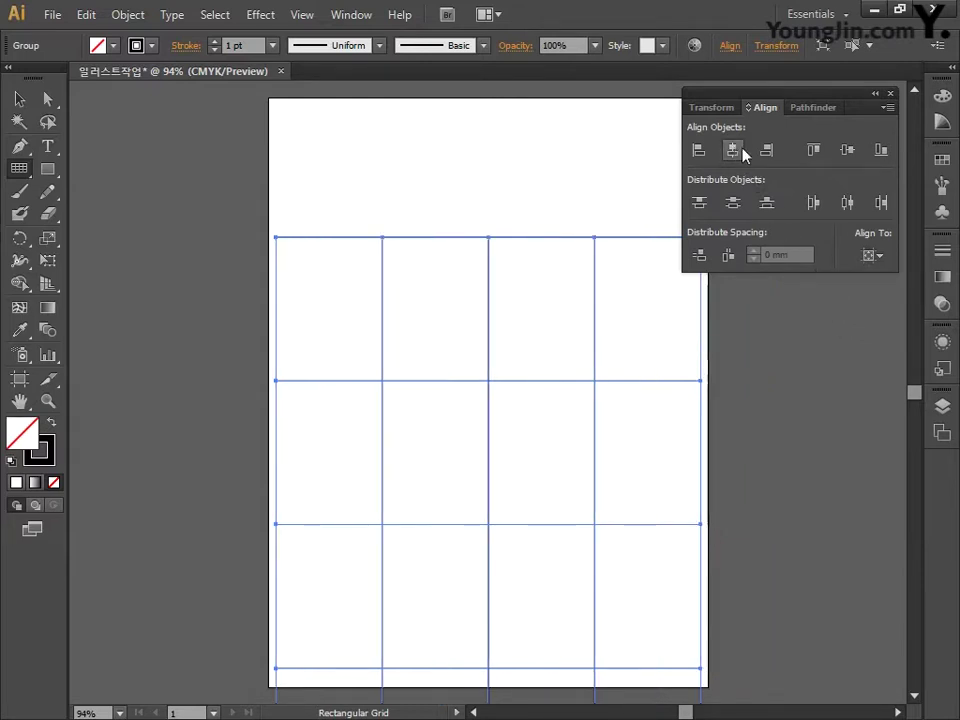
click(847, 152)
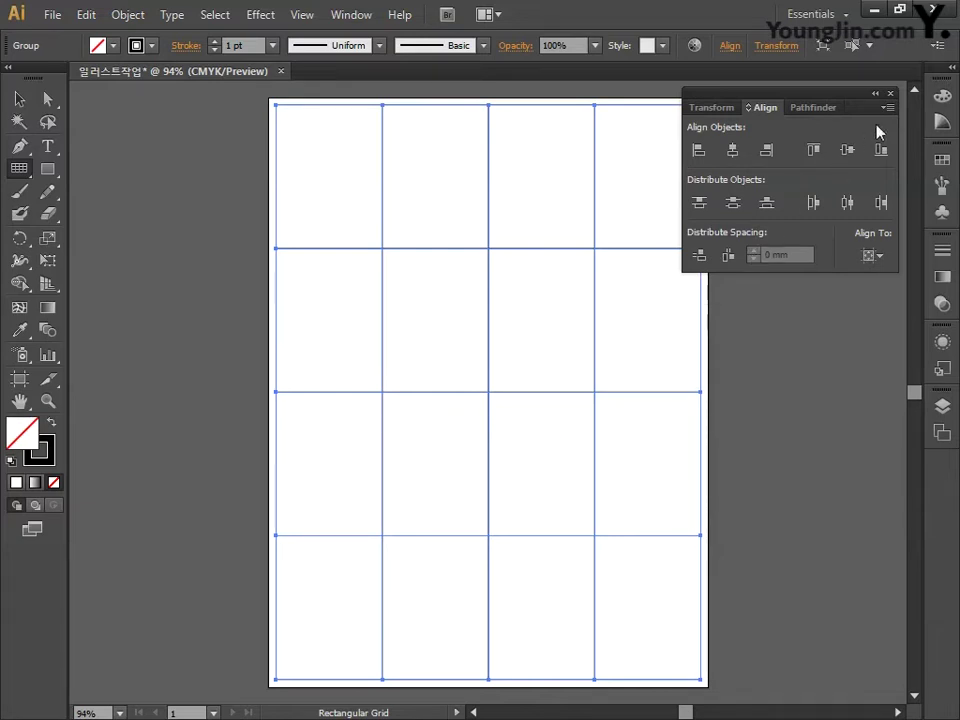
click(891, 93)
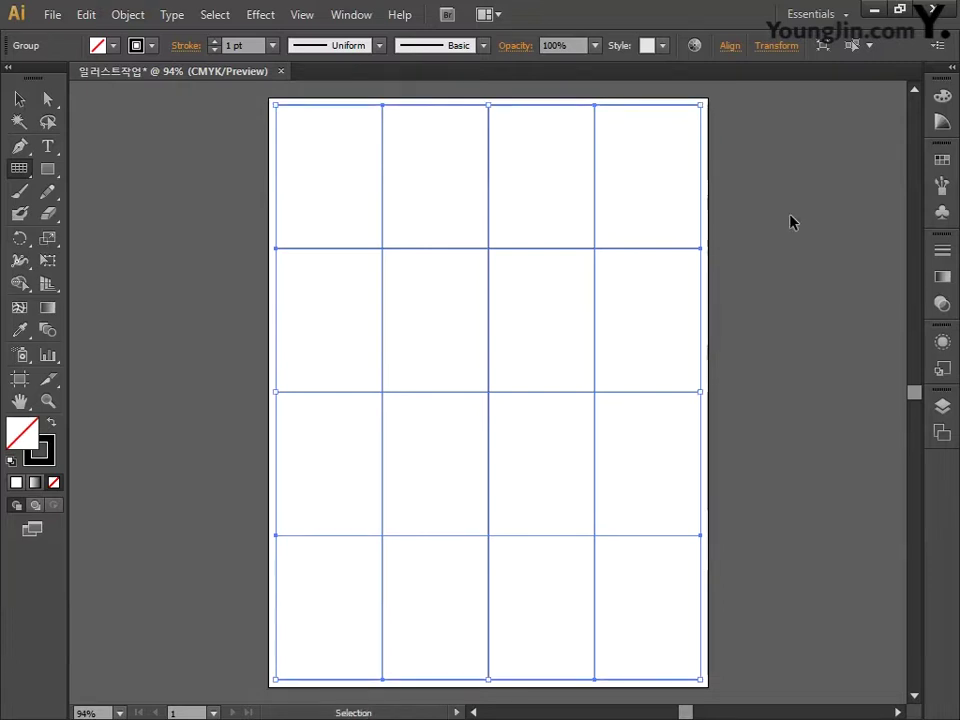
key(ctrl+shift+a)
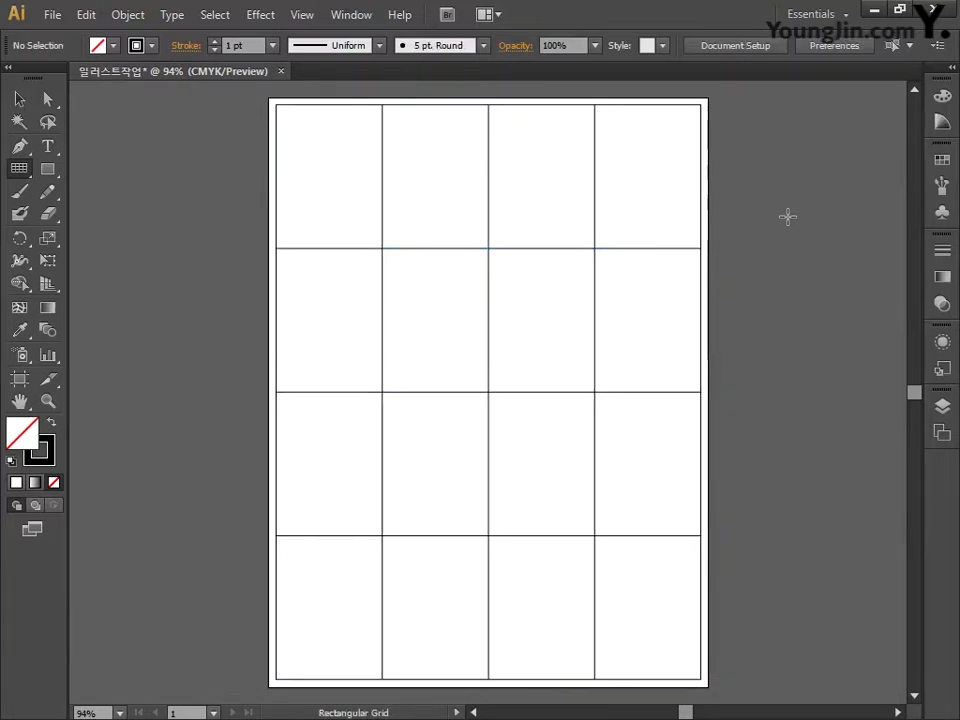
Draw seven parallel diagonal line segments through the grid's intersections, running from upper left to lower right across all cells
click(28, 170)
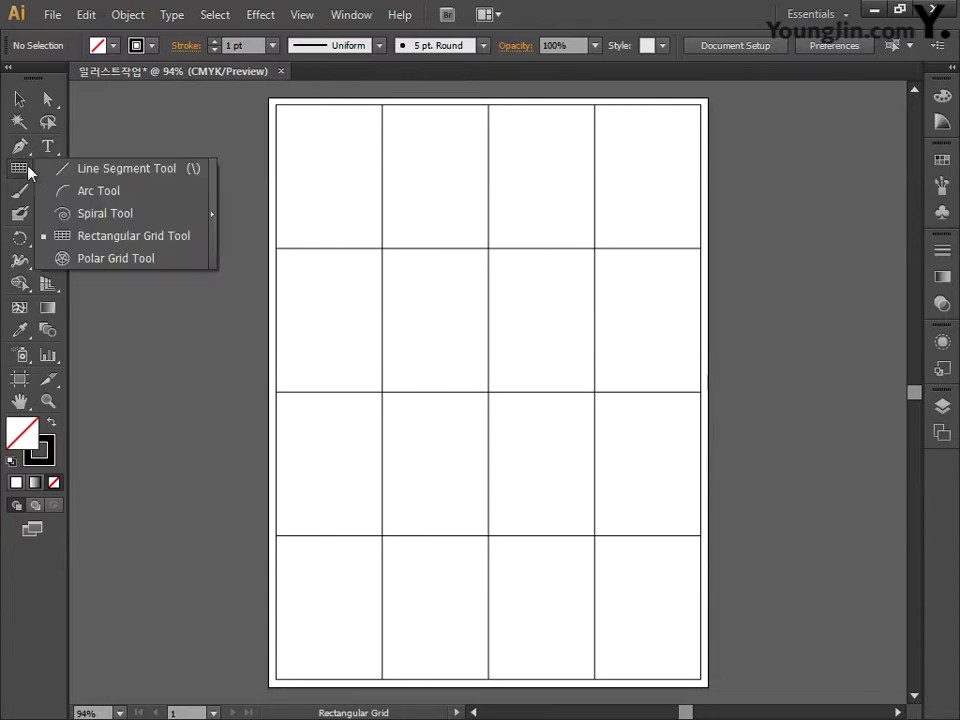
click(99, 168)
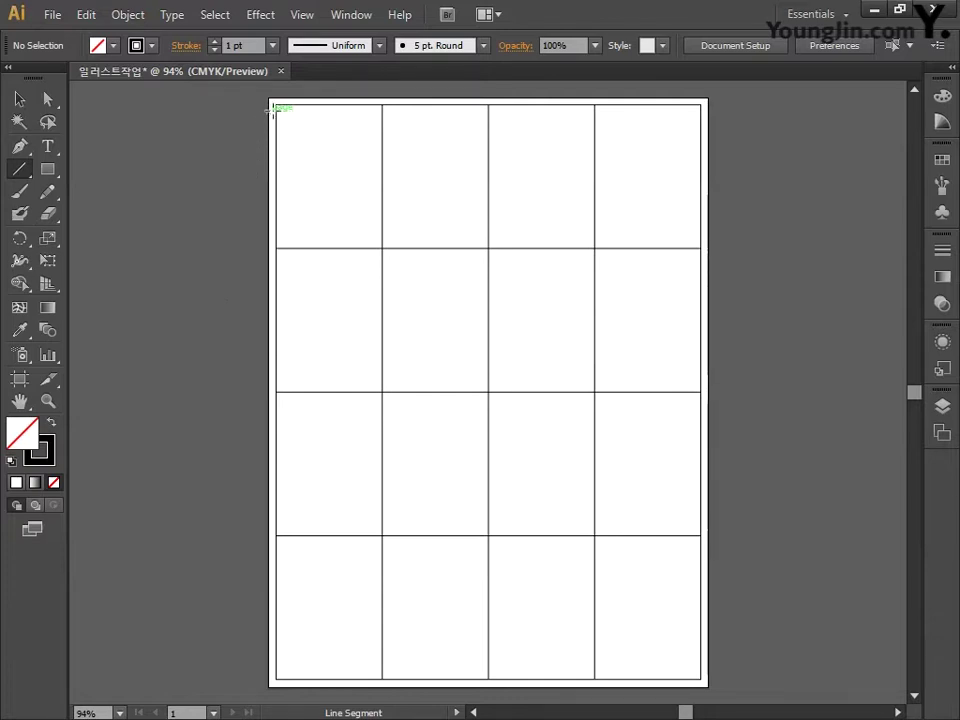
mouse_move(275, 103)
mouse_down()
mouse_move(673, 600)
mouse_move(703, 678)
mouse_up()
drag(277, 391, 487, 679)
drag(277, 535, 381, 678)
drag(277, 248, 595, 678)
drag(383, 105, 700, 535)
drag(489, 105, 700, 391)
drag(595, 105, 699, 246)
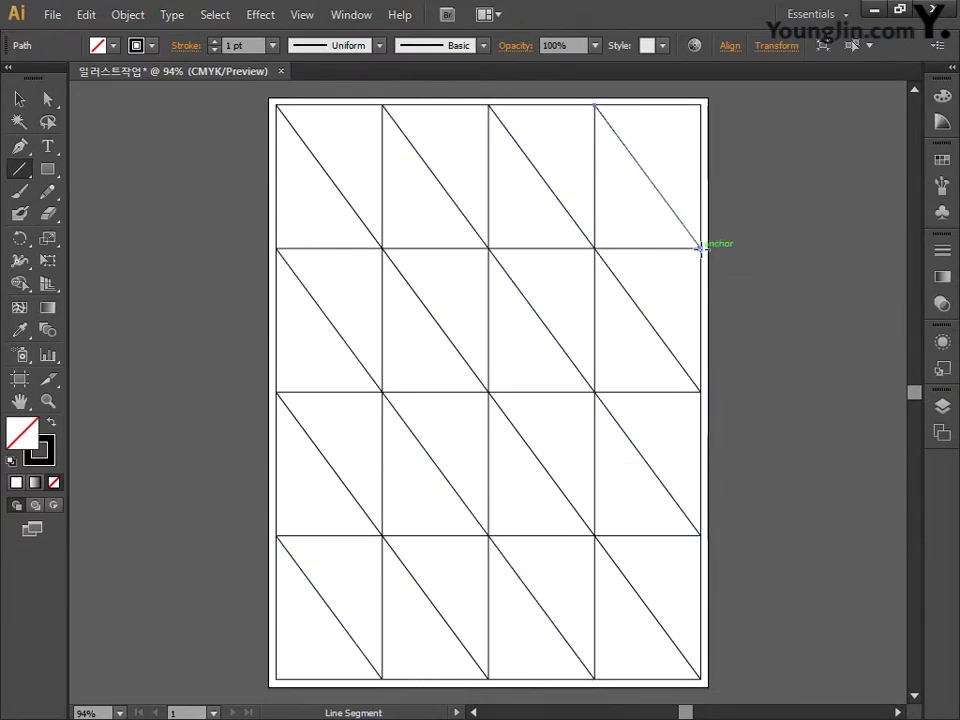
Select all the diagonal lines and reflect a copy of them across the vertical axis
key(ctrl+a)
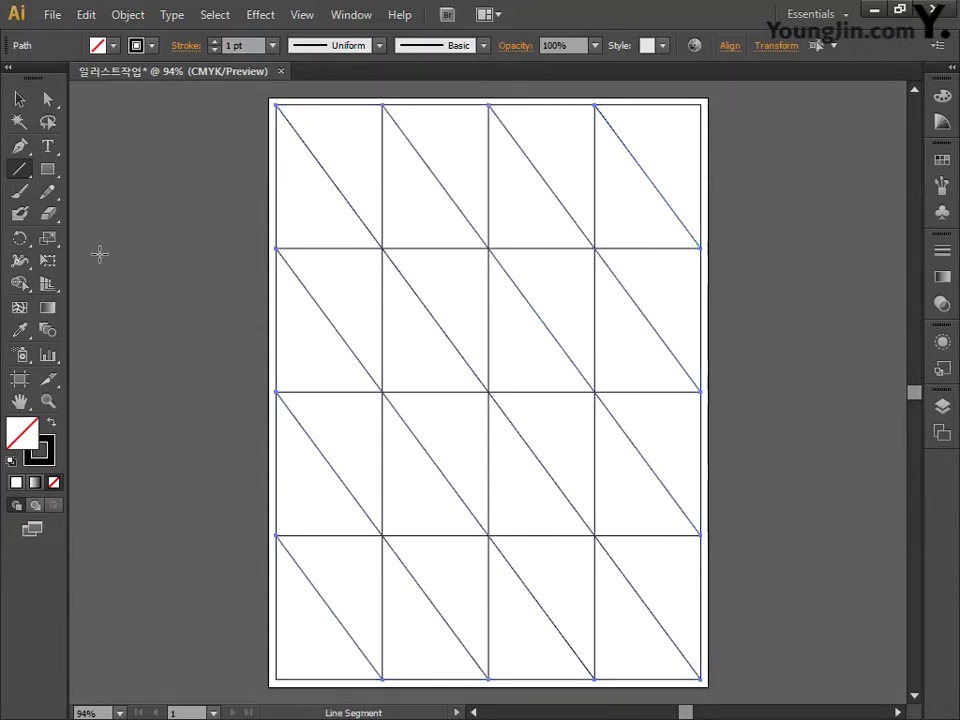
drag(20, 245, 95, 260)
double_click(20, 240)
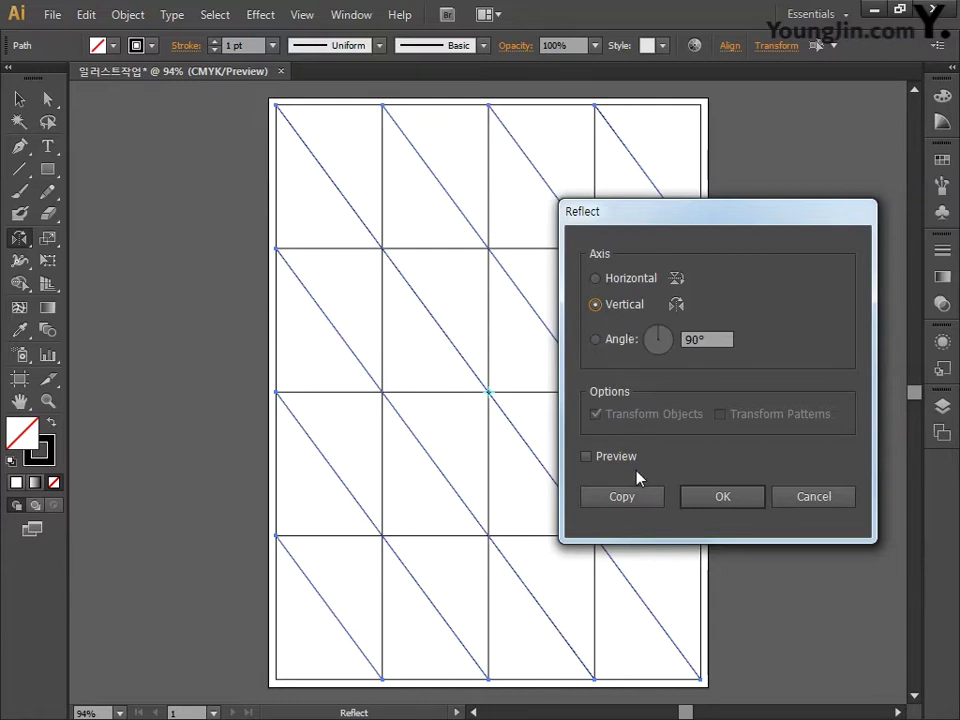
click(631, 497)
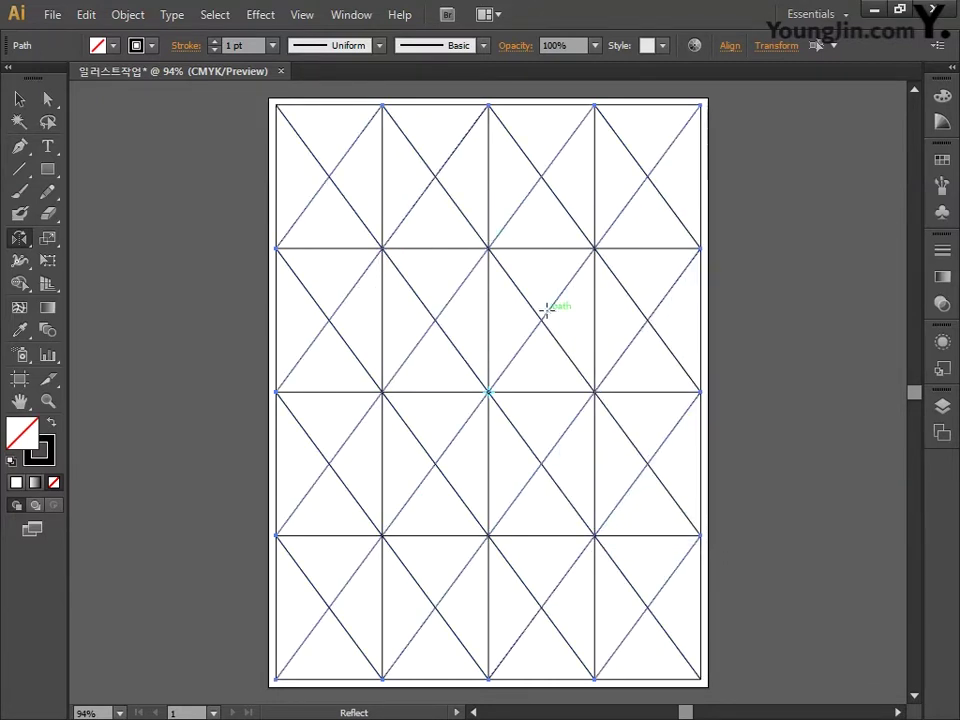
Unlock the grid and set the stroke of all grid and diagonal lines to pure-hue red
click(129, 16)
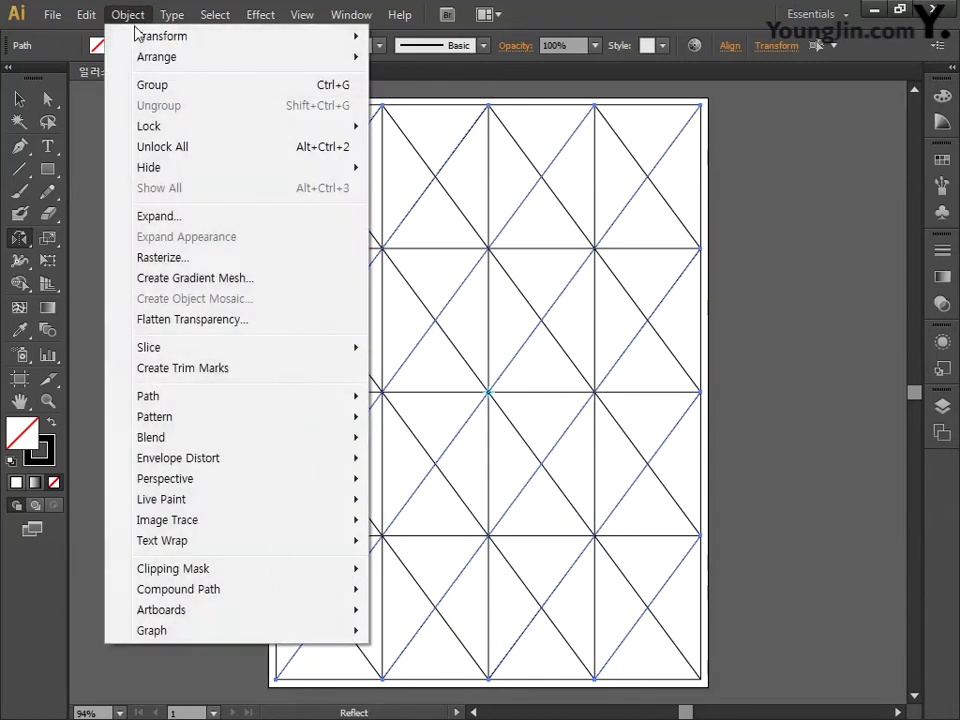
click(160, 148)
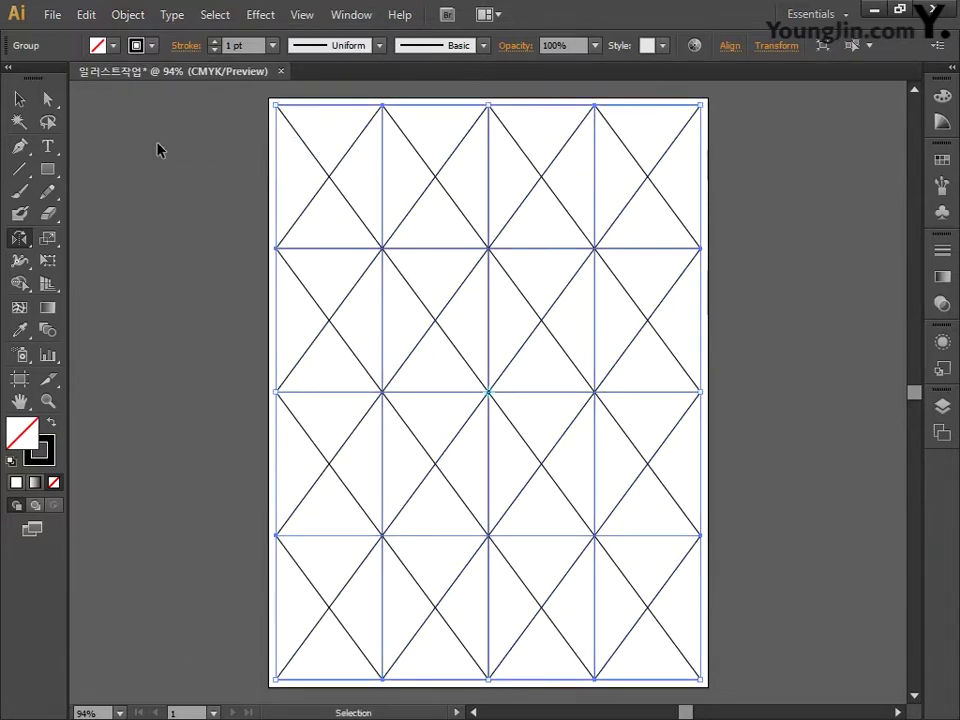
key(ctrl+a)
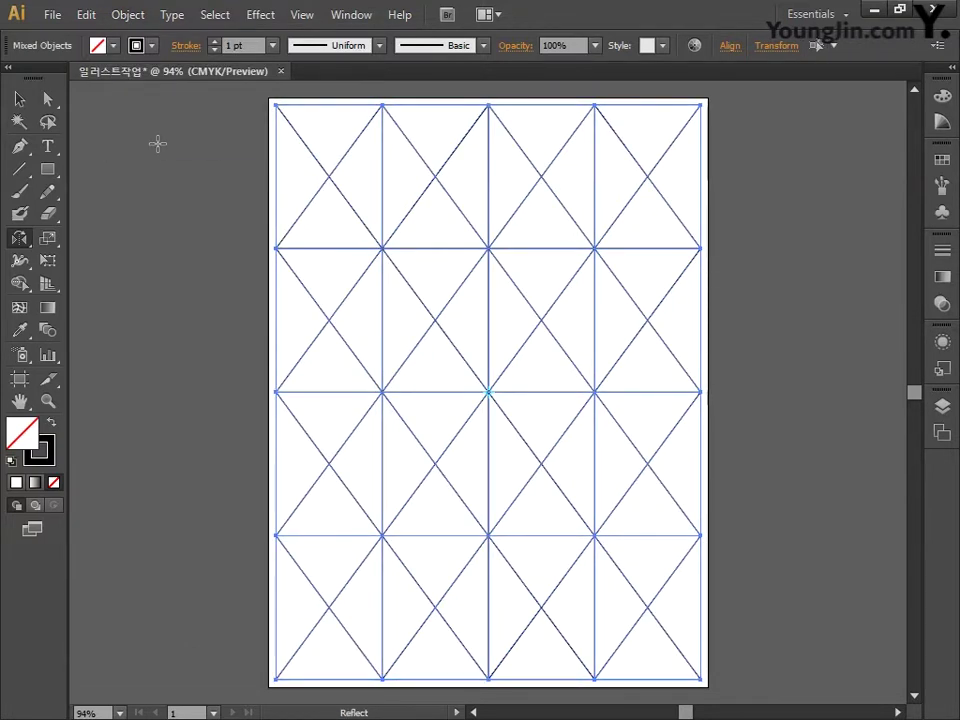
double_click(54, 450)
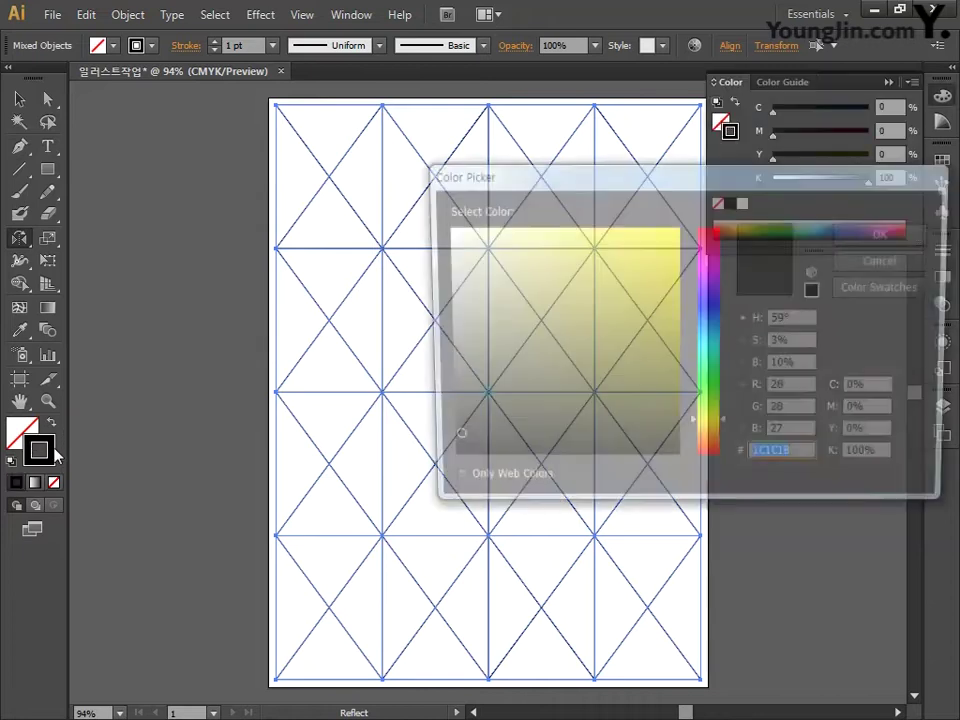
click(679, 231)
drag(679, 231, 714, 261)
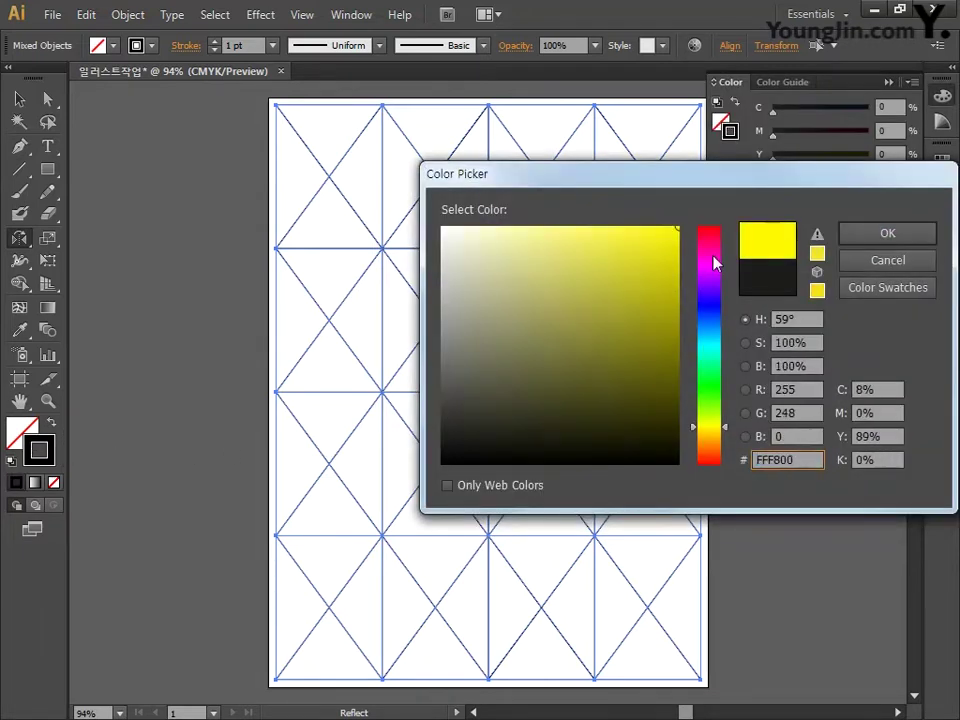
click(708, 228)
click(870, 240)
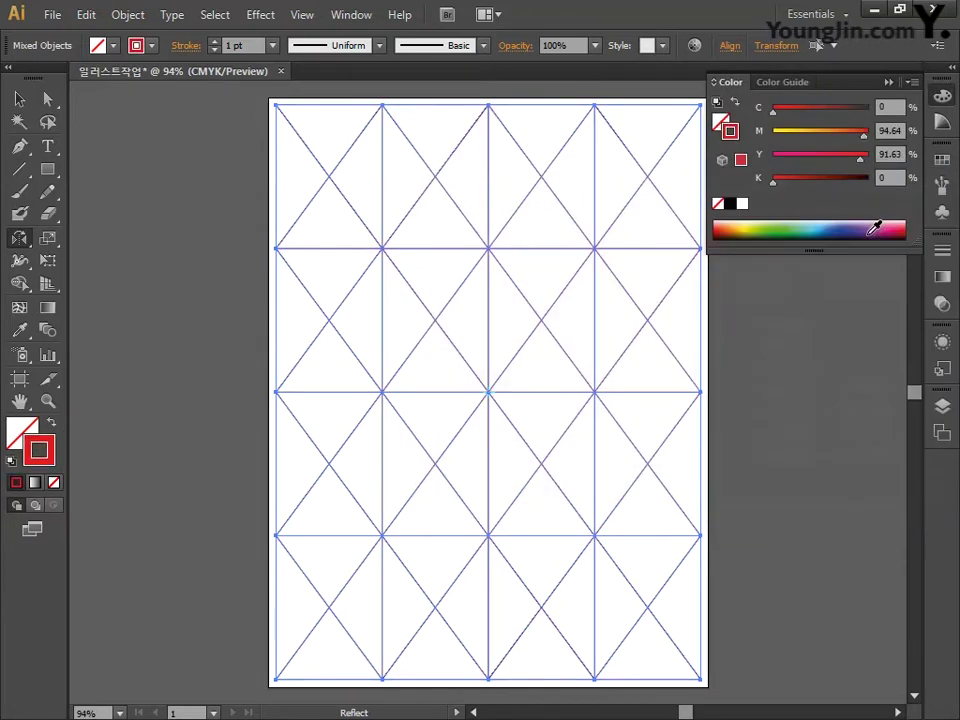
click(940, 97)
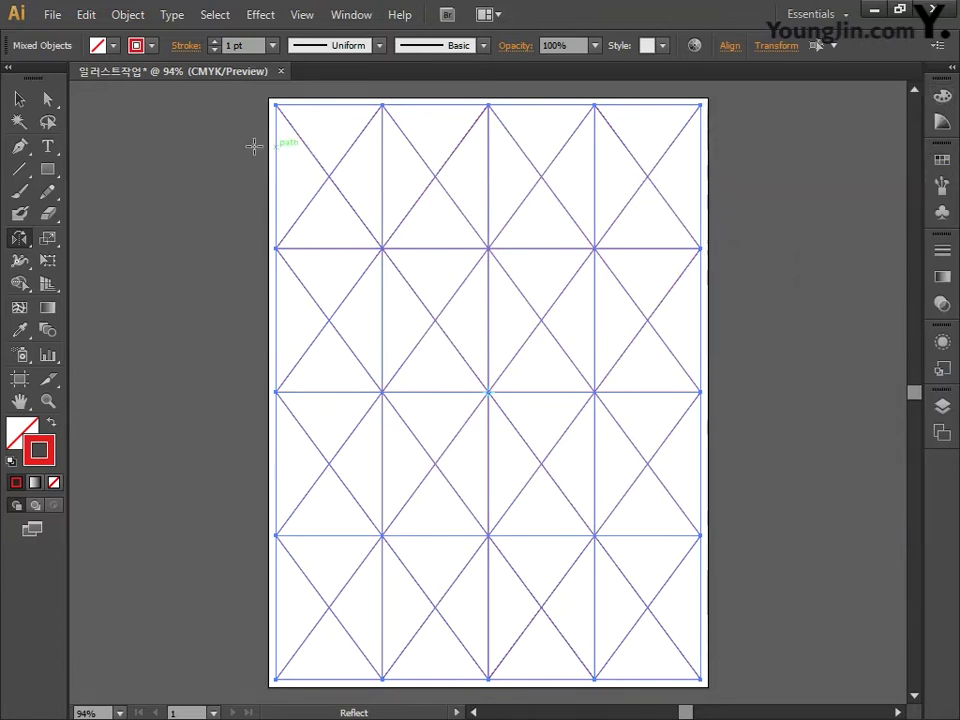
click(19, 98)
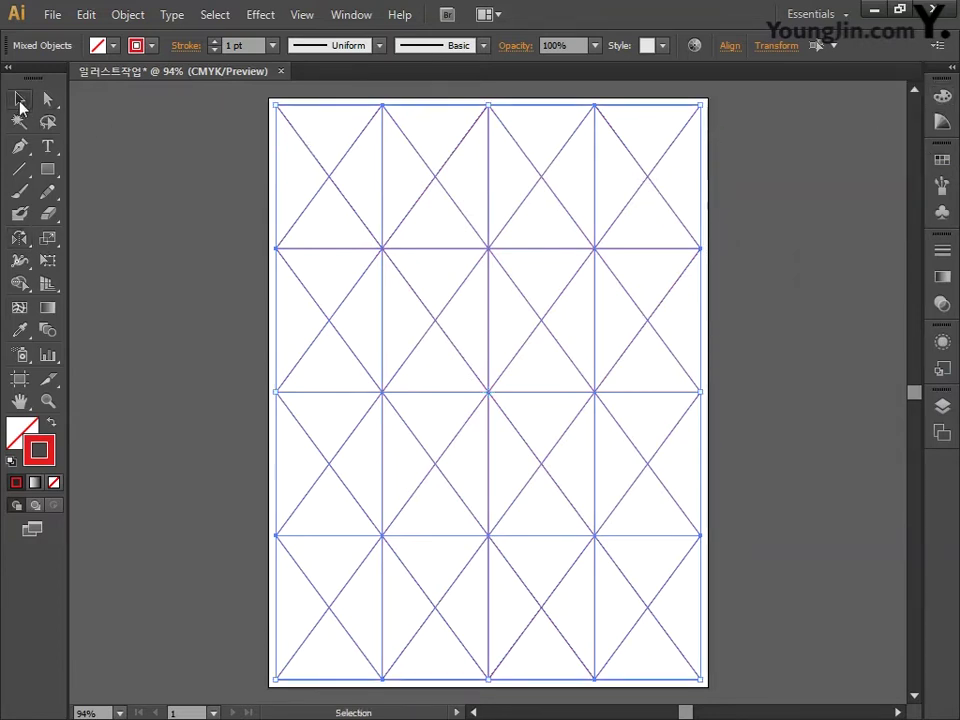
click(142, 194)
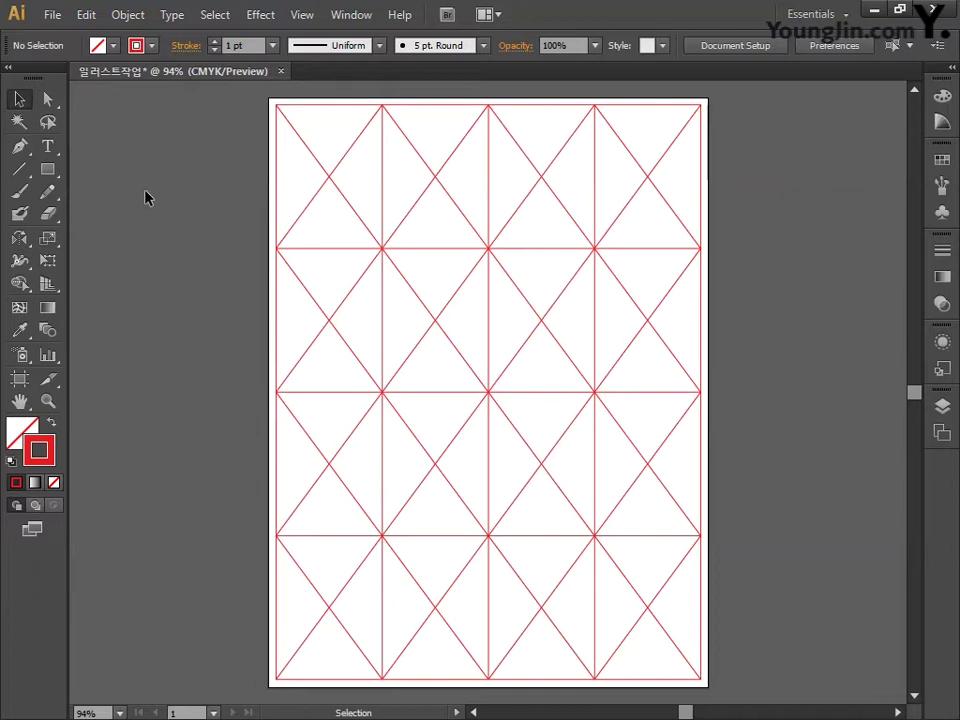
Save the document as 일러스트작업.ai in the 작업 folder, in Adobe Illustrator CS6 format with the default options
click(49, 16)
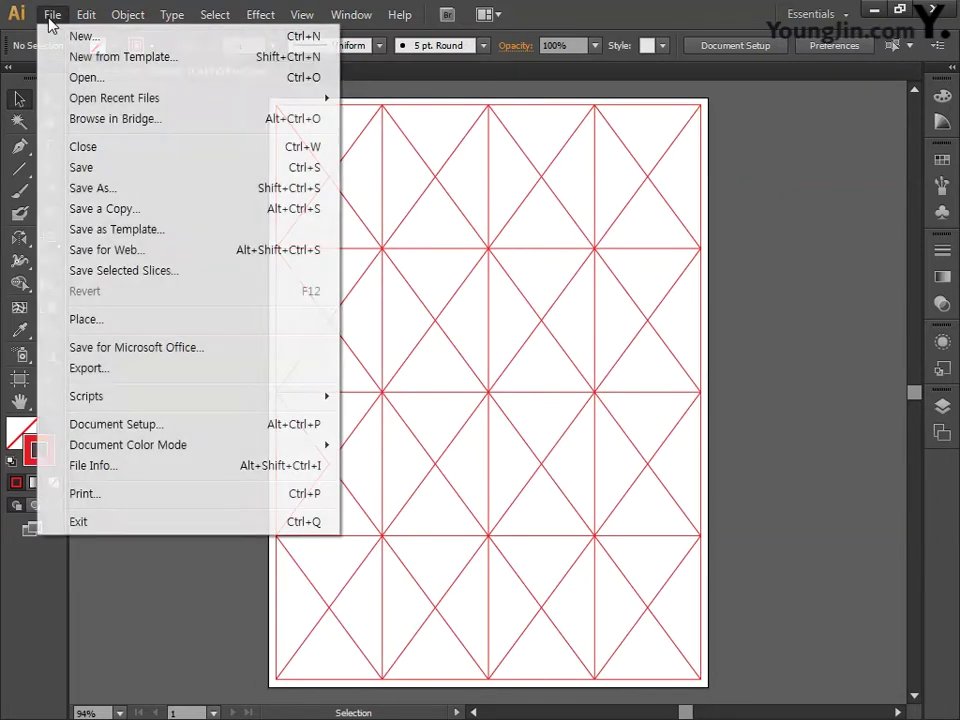
click(109, 167)
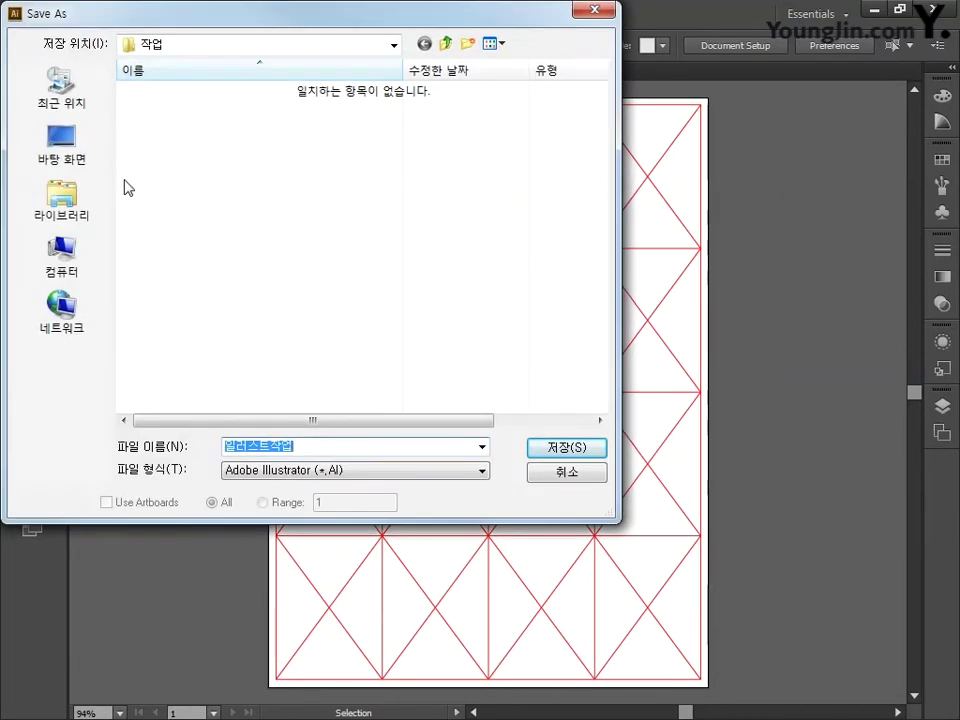
text(일러스트작업)
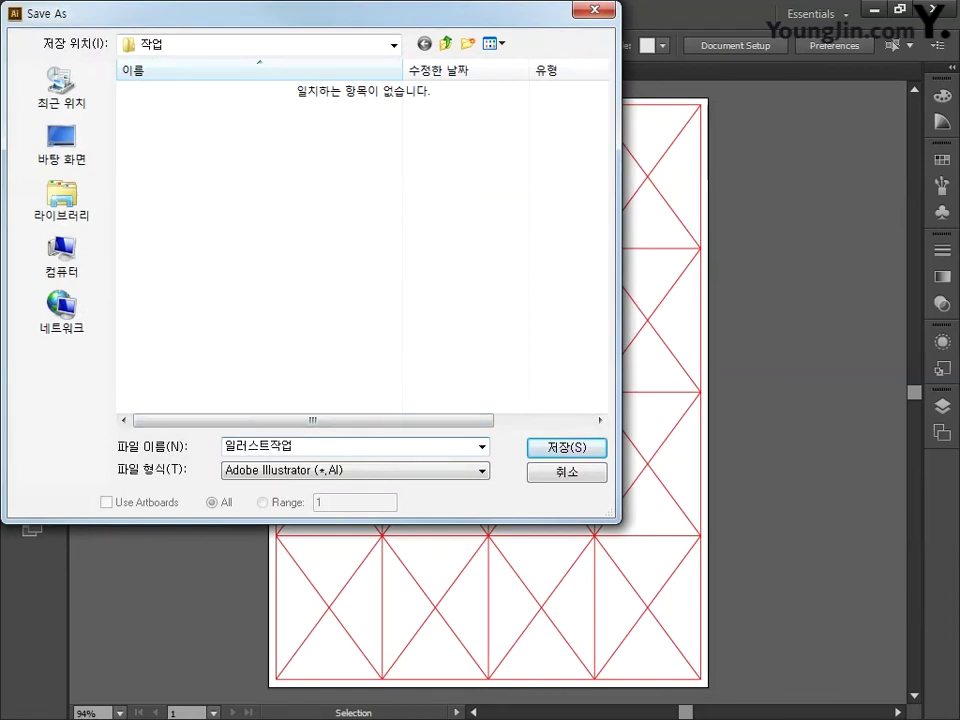
key(Return)
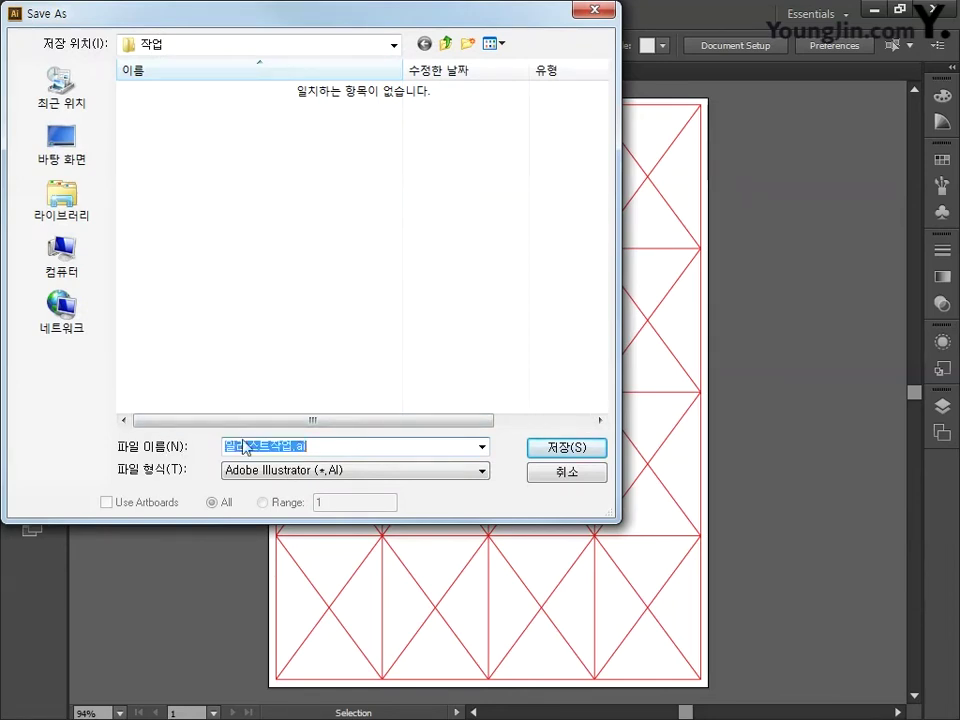
key(Return)
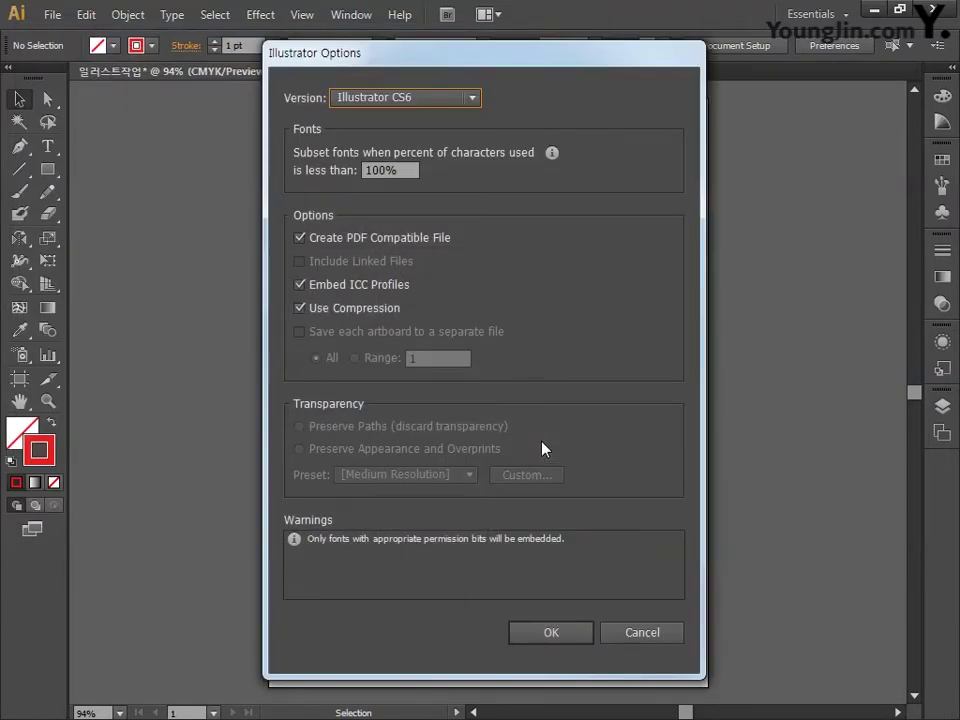
click(550, 632)
Go to the empty canvas area beside the artboard and turn on Overprint Preview
key(ctrl+0)
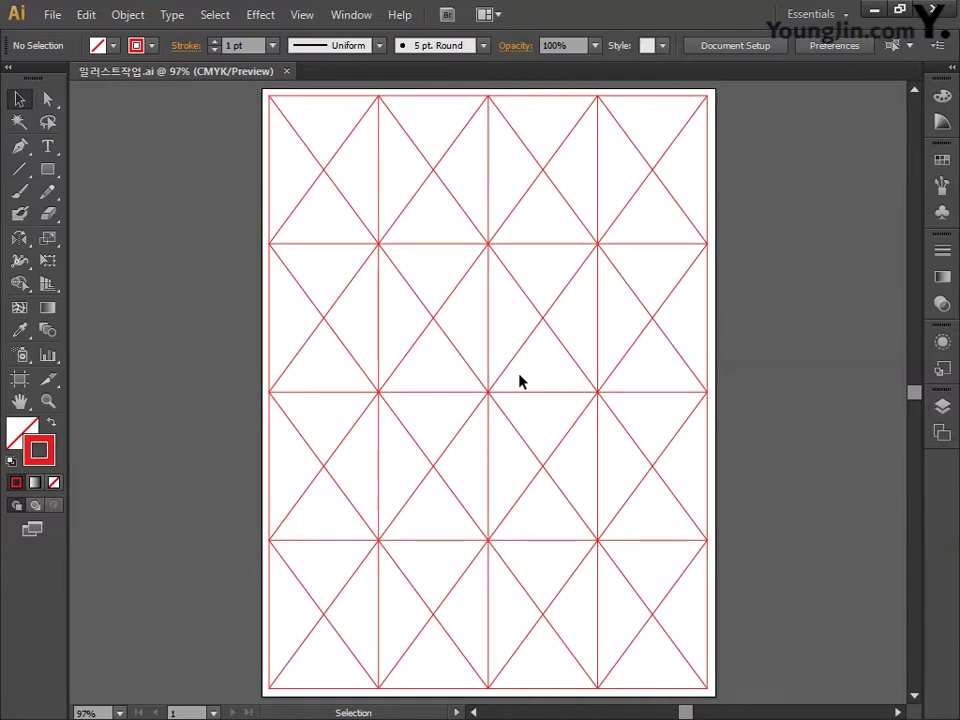
key(space)
drag(163, 383, 484, 381)
drag(289, 403, 414, 399)
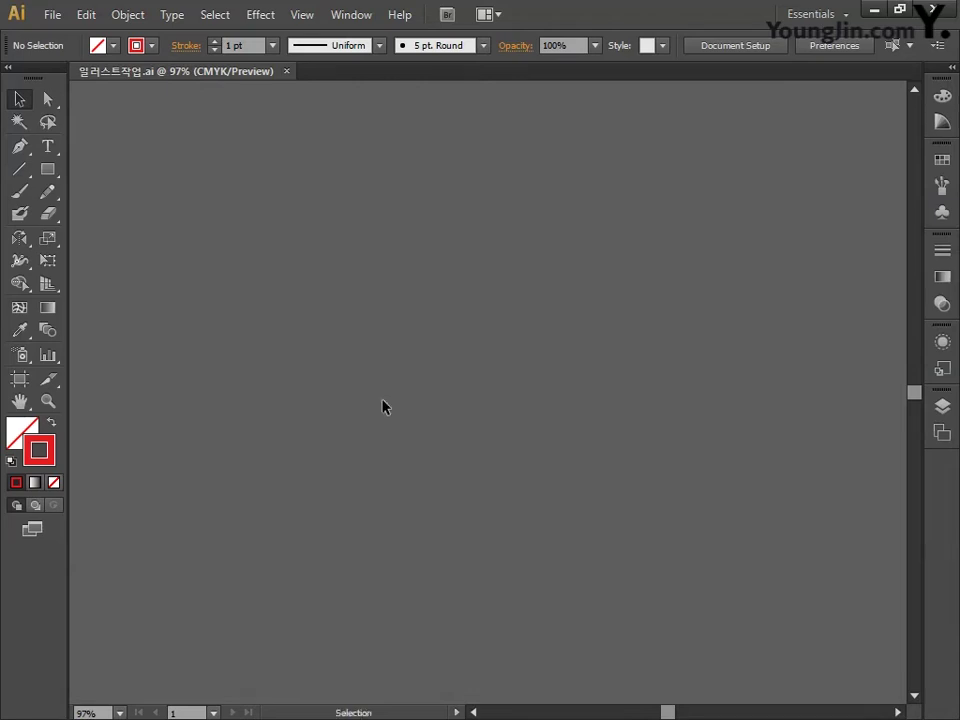
click(304, 15)
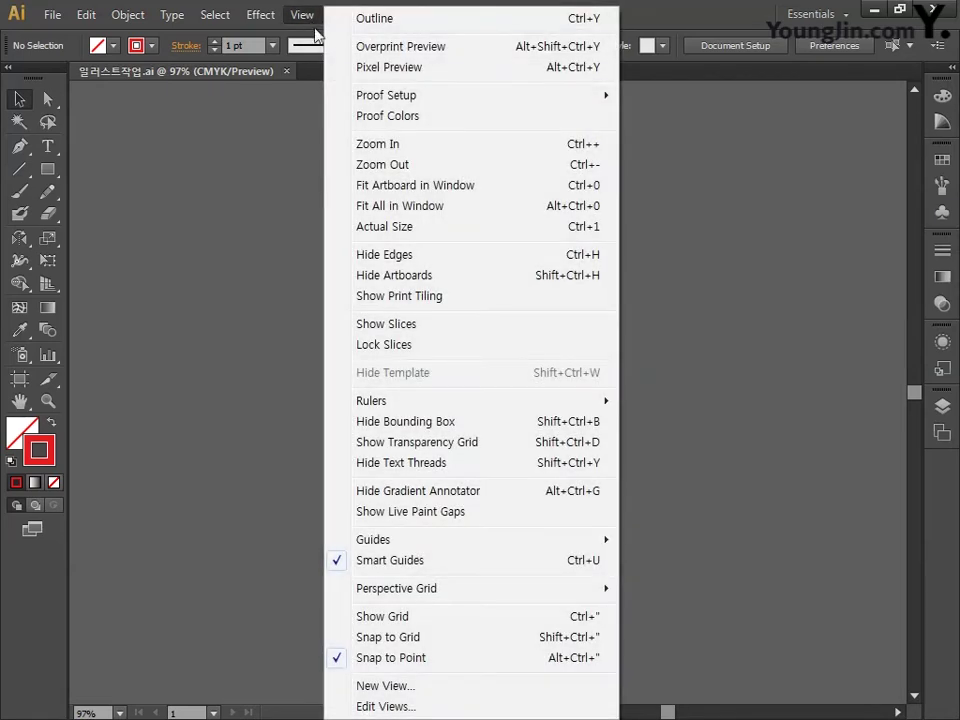
click(368, 47)
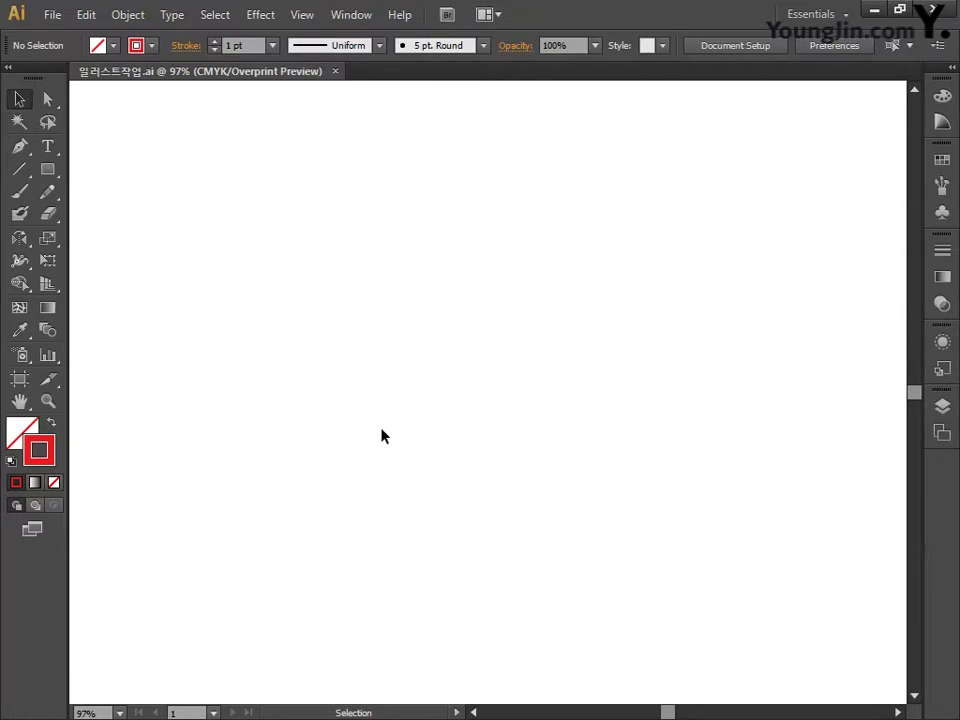
Create a 5 × 5 mm square with the Rectangle tool on the empty canvas beside the artboard
click(52, 168)
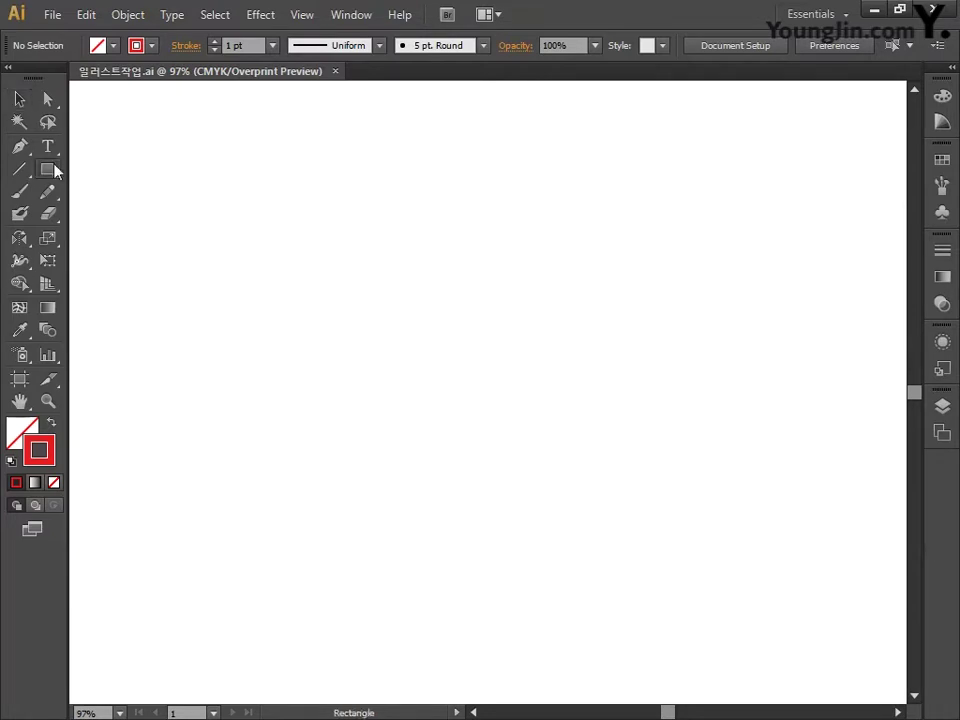
click(346, 308)
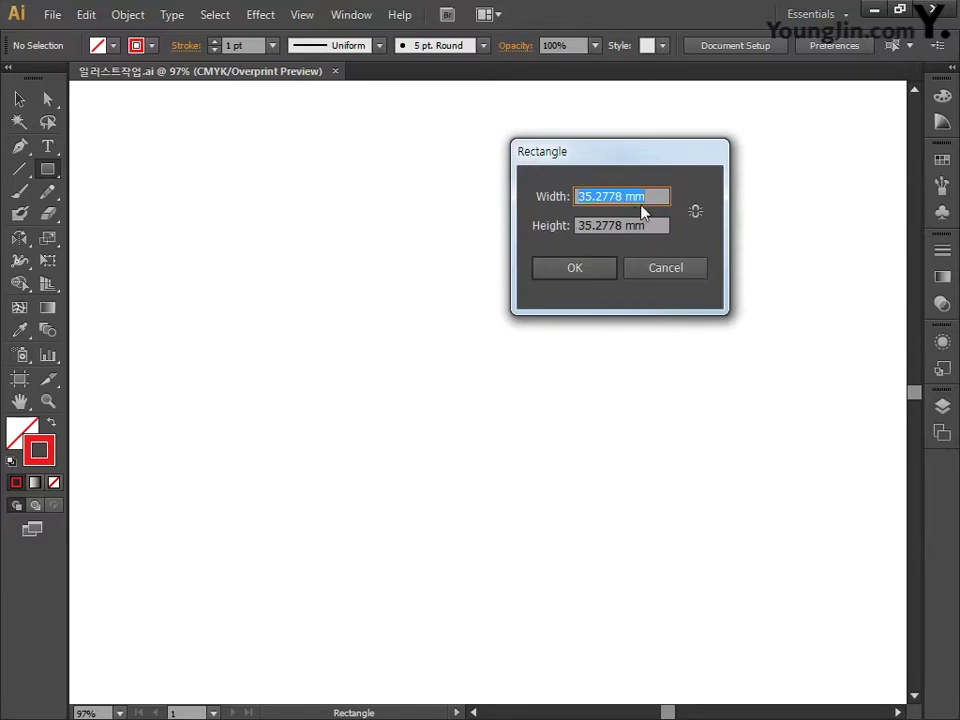
text(5)
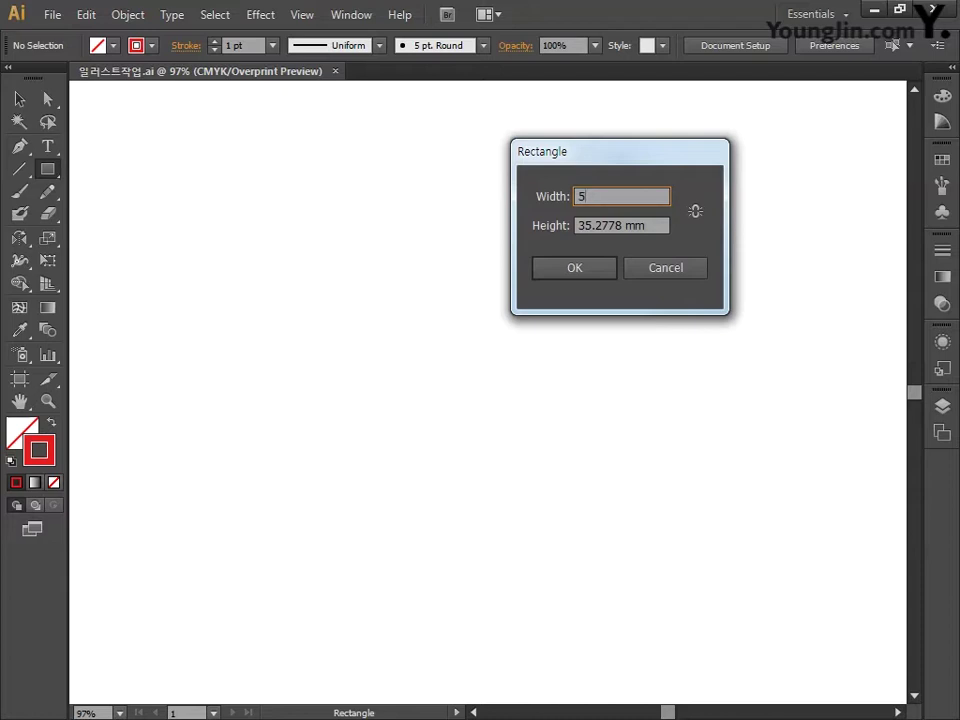
key(Tab)
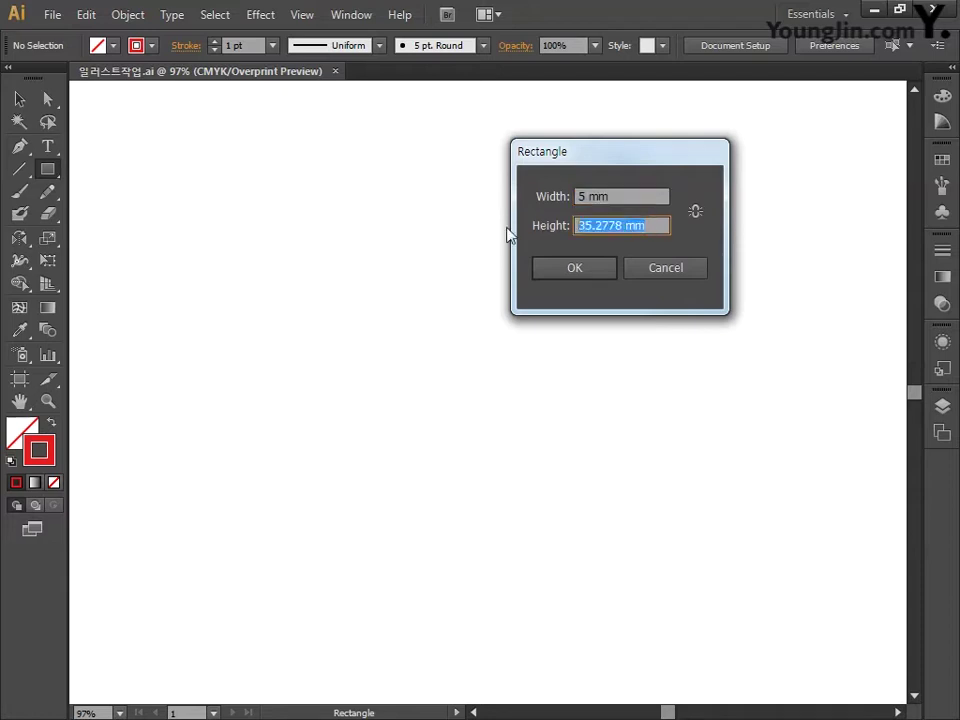
text(5)
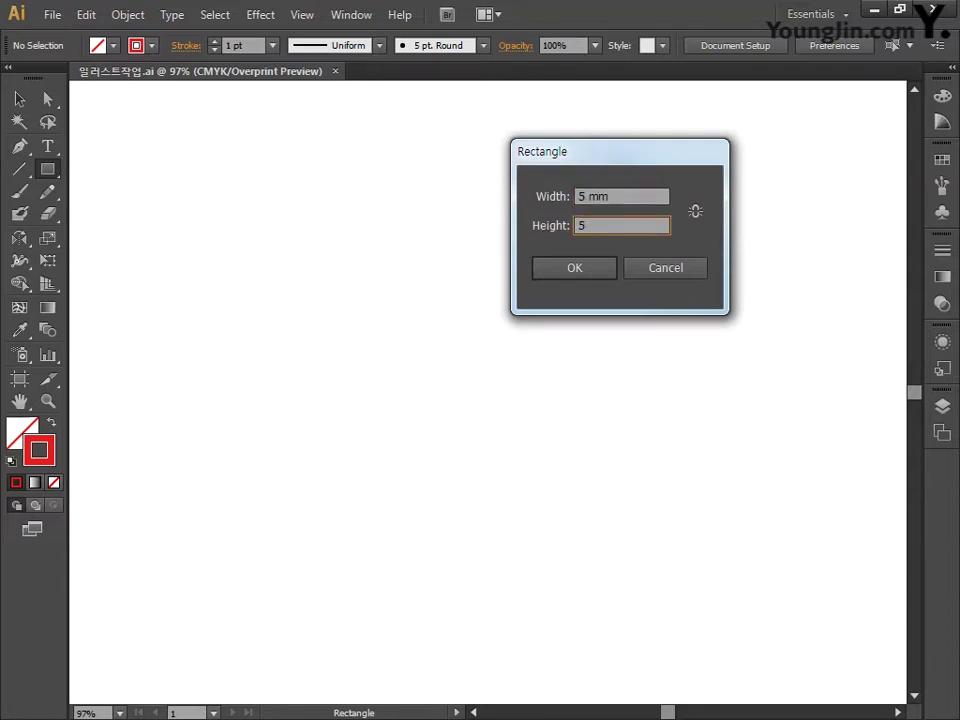
click(543, 267)
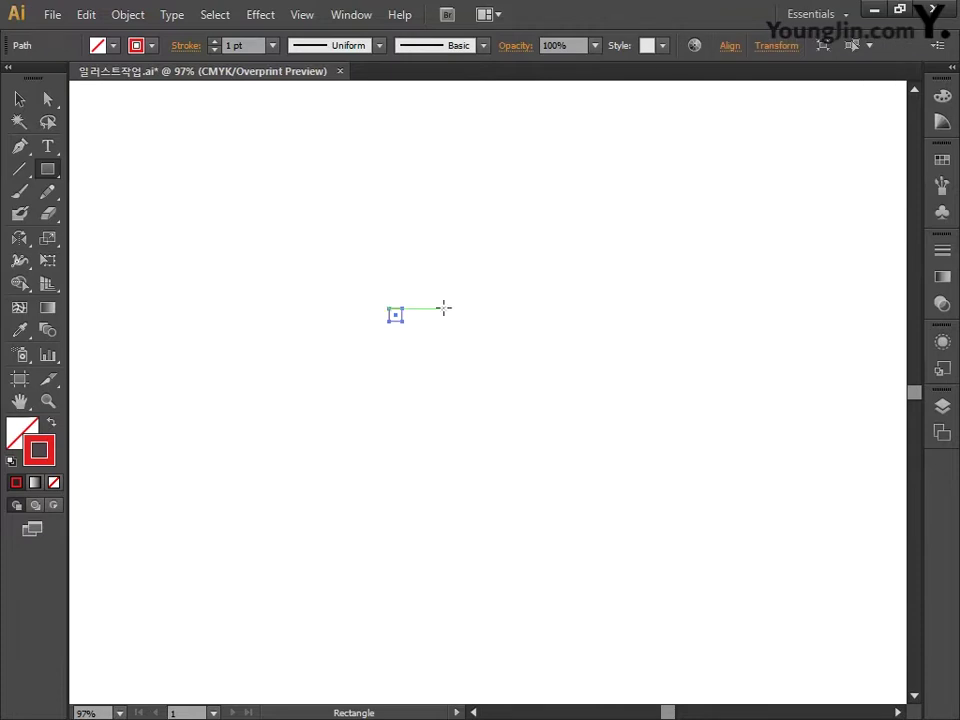
Fill the small square with gray C 0, M 0, Y 0, K 35 and remove its stroke
key(ctrl+plus)
key(ctrl+plus)
key(ctrl+plus)
key(ctrl+plus)
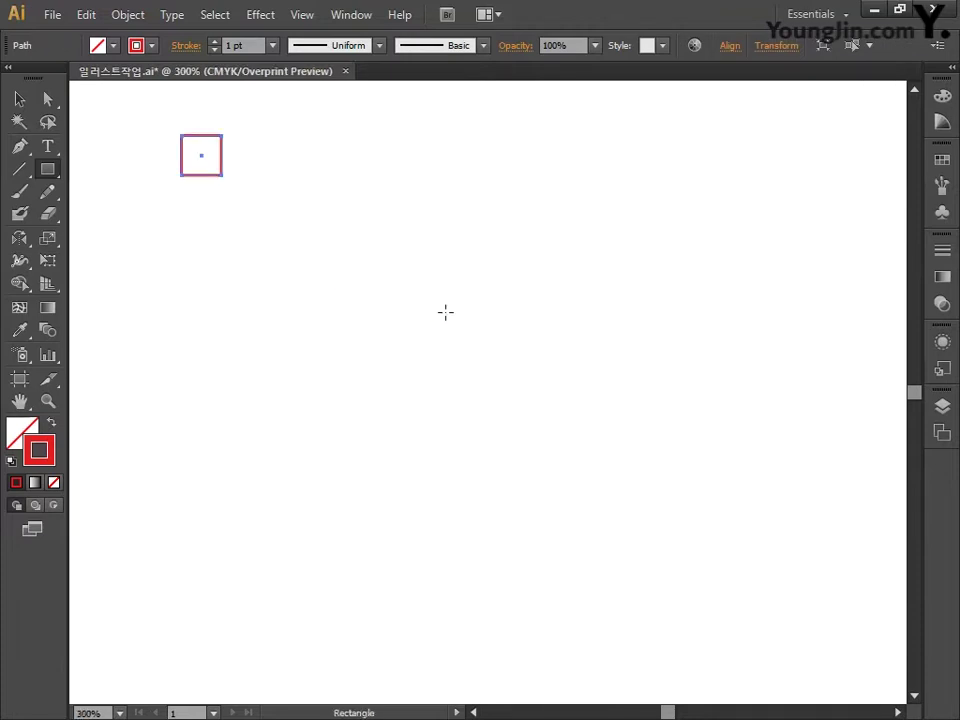
drag(446, 312, 548, 450)
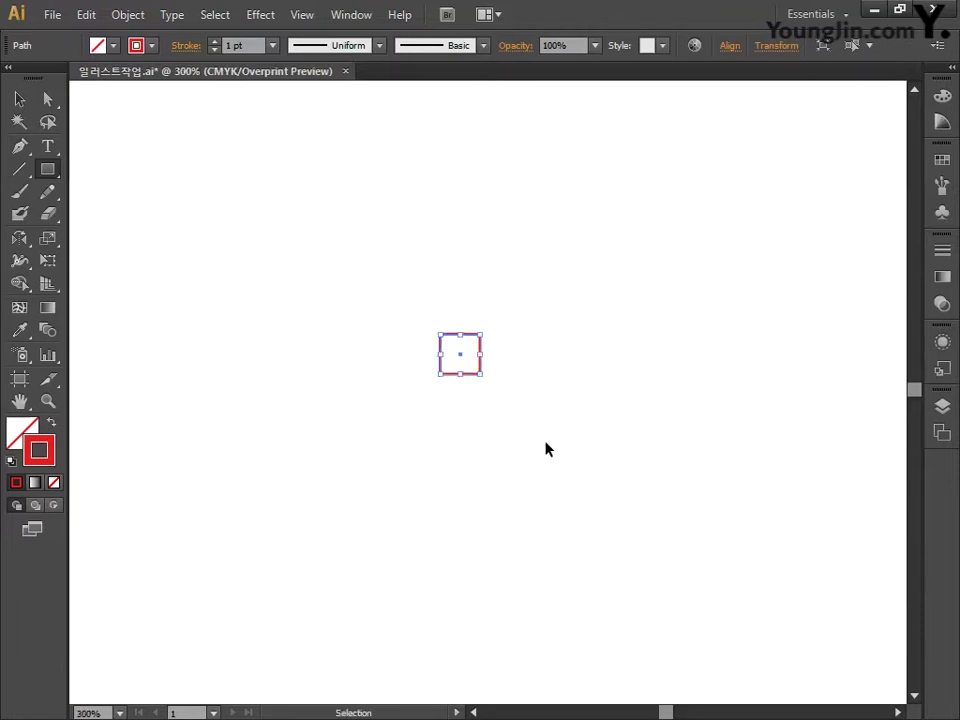
key(ctrl+plus)
drag(488, 402, 531, 456)
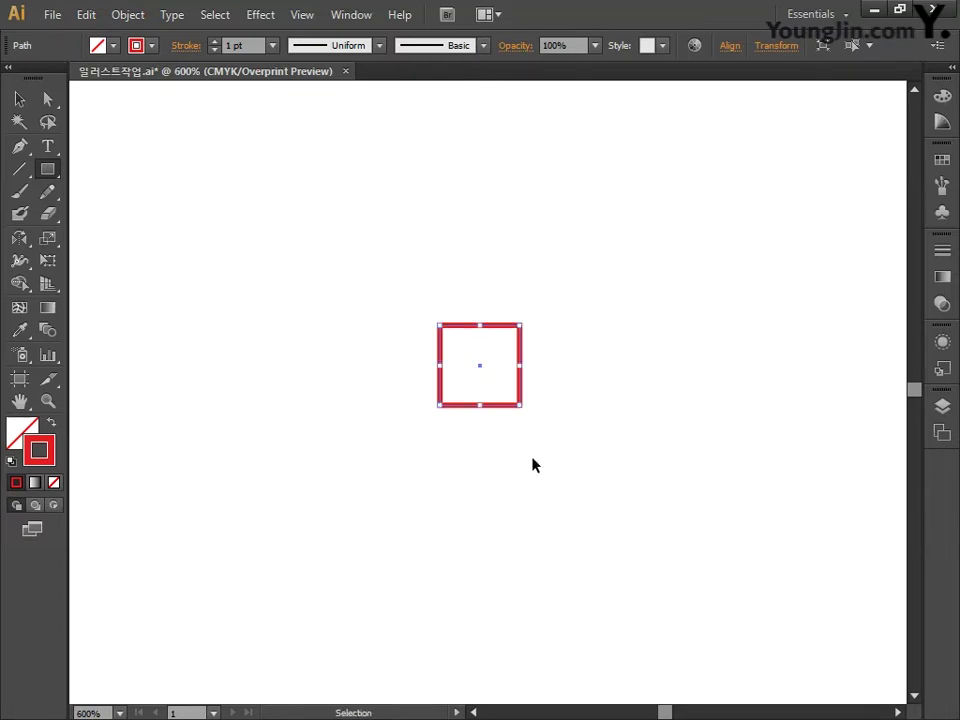
key(ctrl+plus)
mouse_move(525, 467)
mouse_down()
mouse_move(512, 478)
mouse_move(525, 486)
mouse_up()
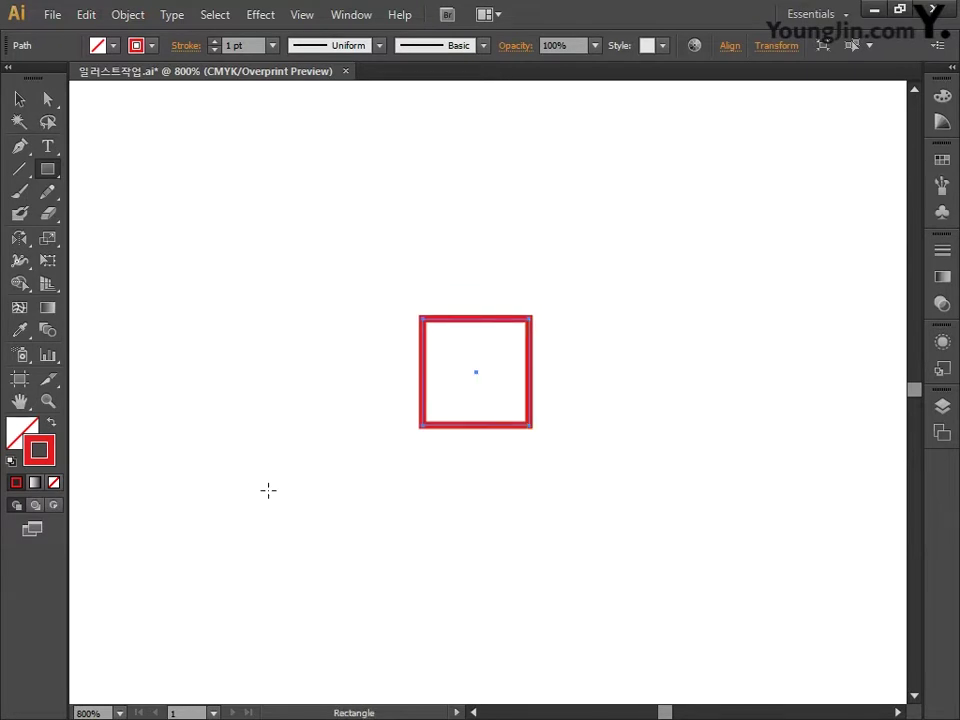
double_click(22, 430)
click(884, 391)
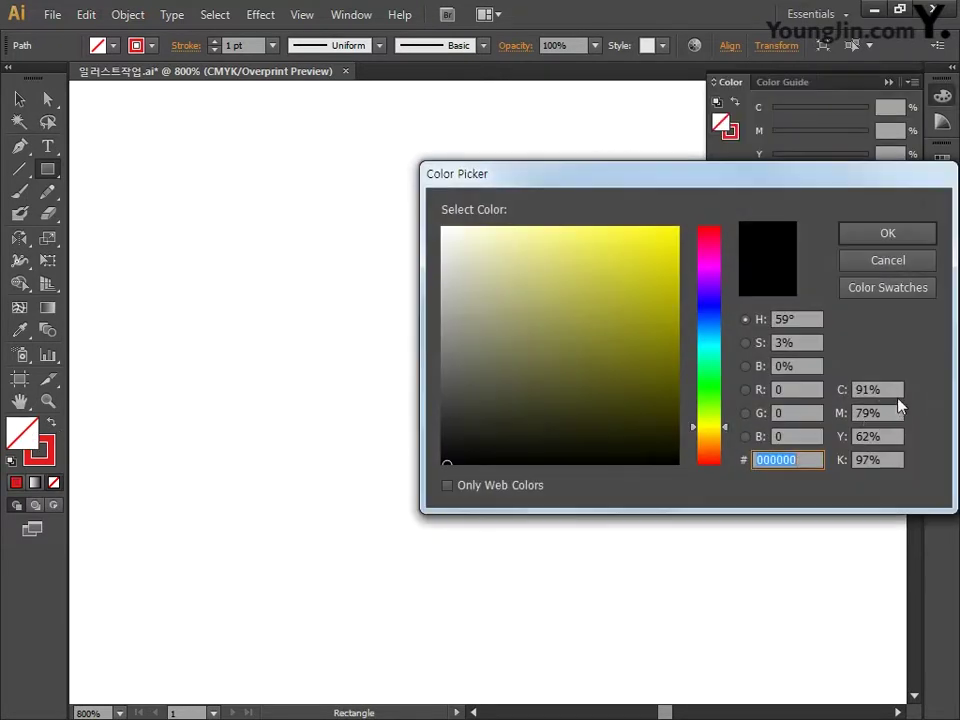
text(0)
key(Tab)
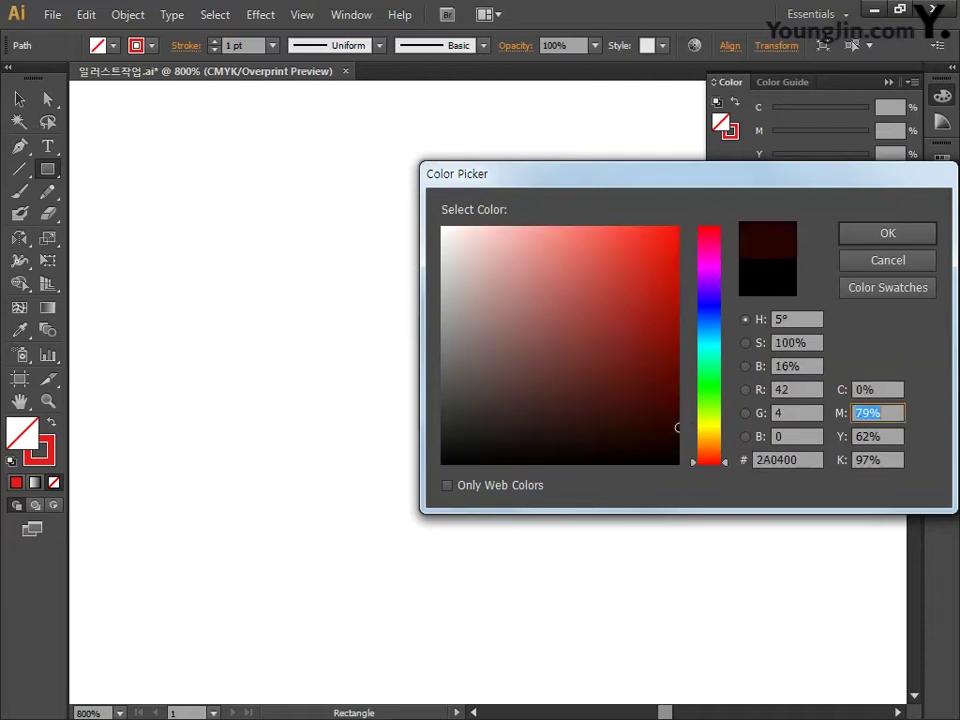
text(0)
key(Tab)
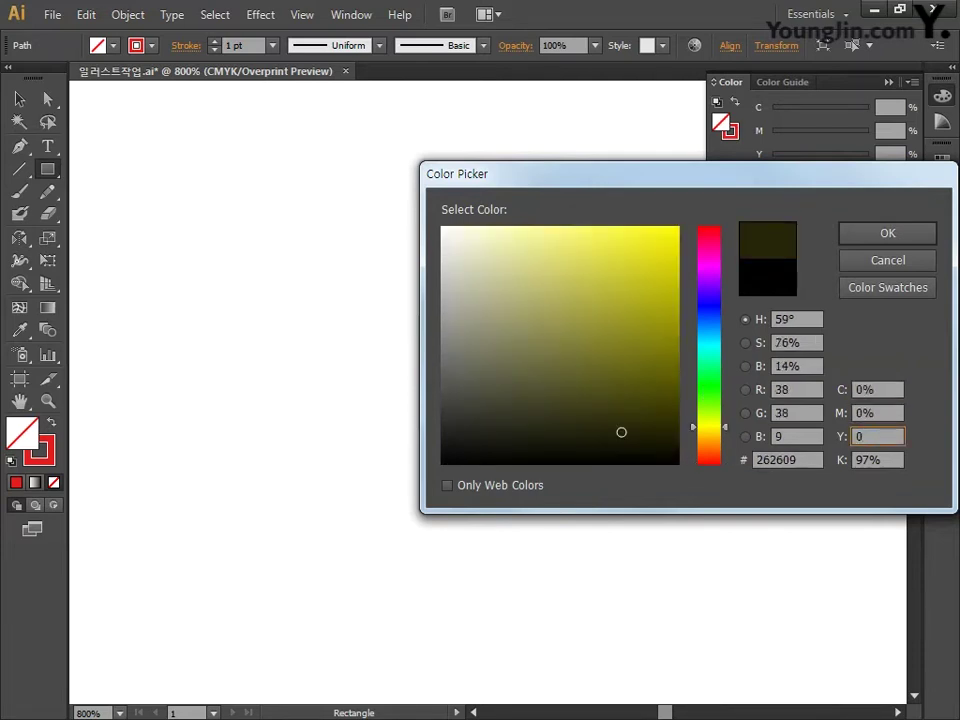
key(Tab)
text(35)
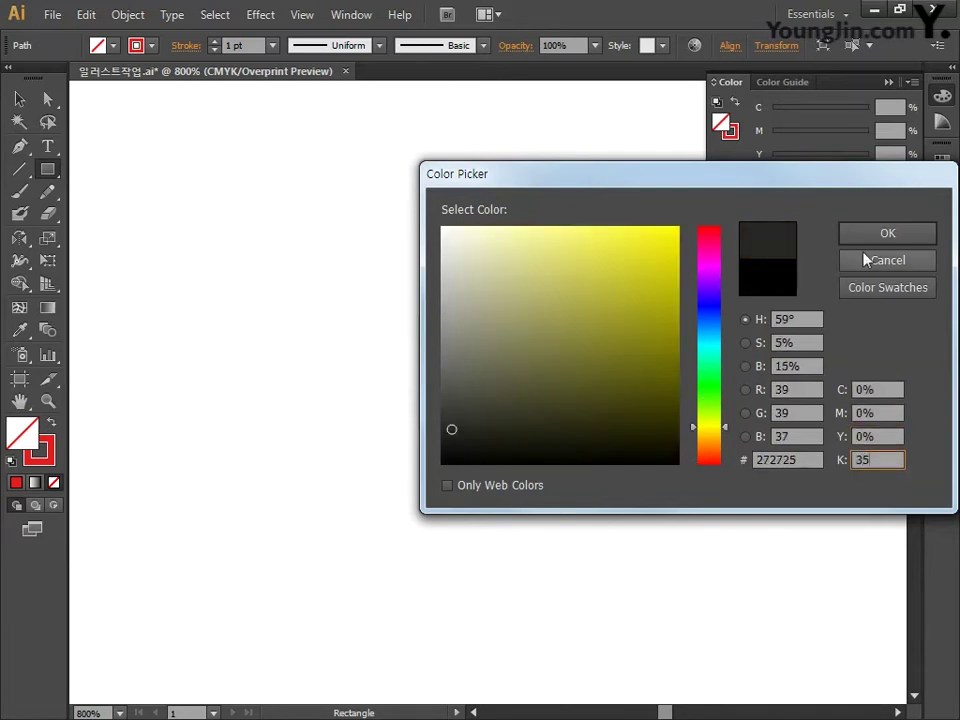
click(880, 232)
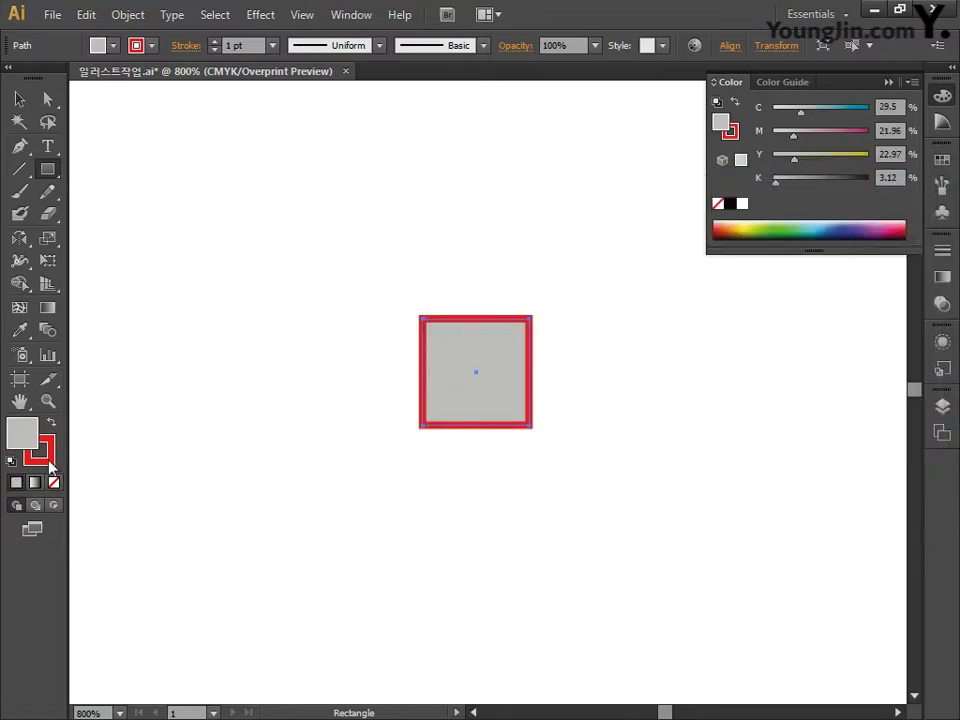
click(55, 483)
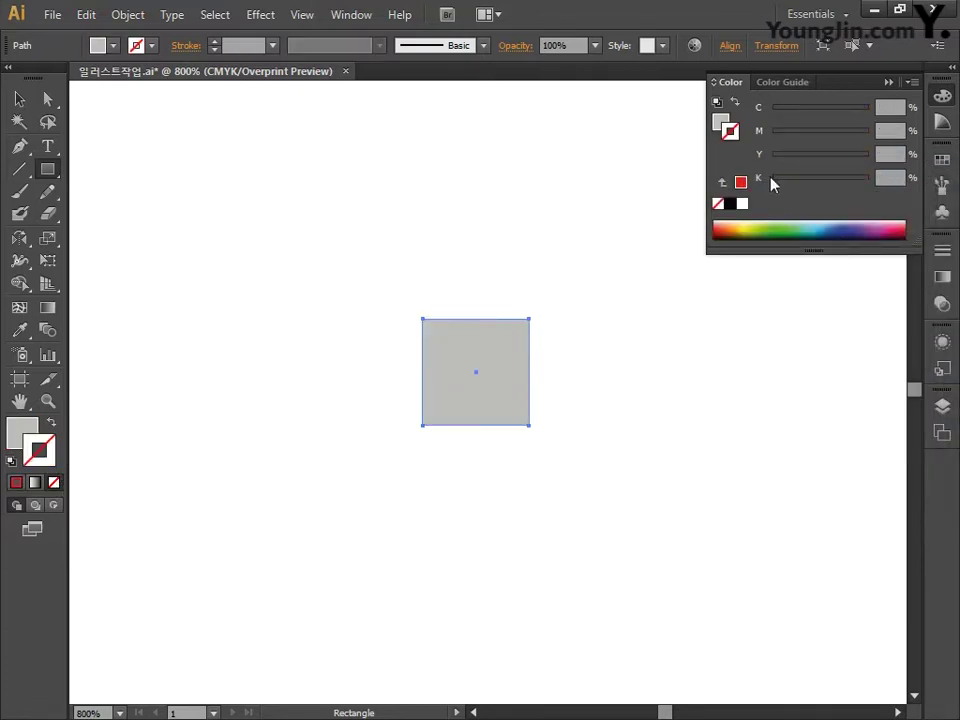
click(942, 95)
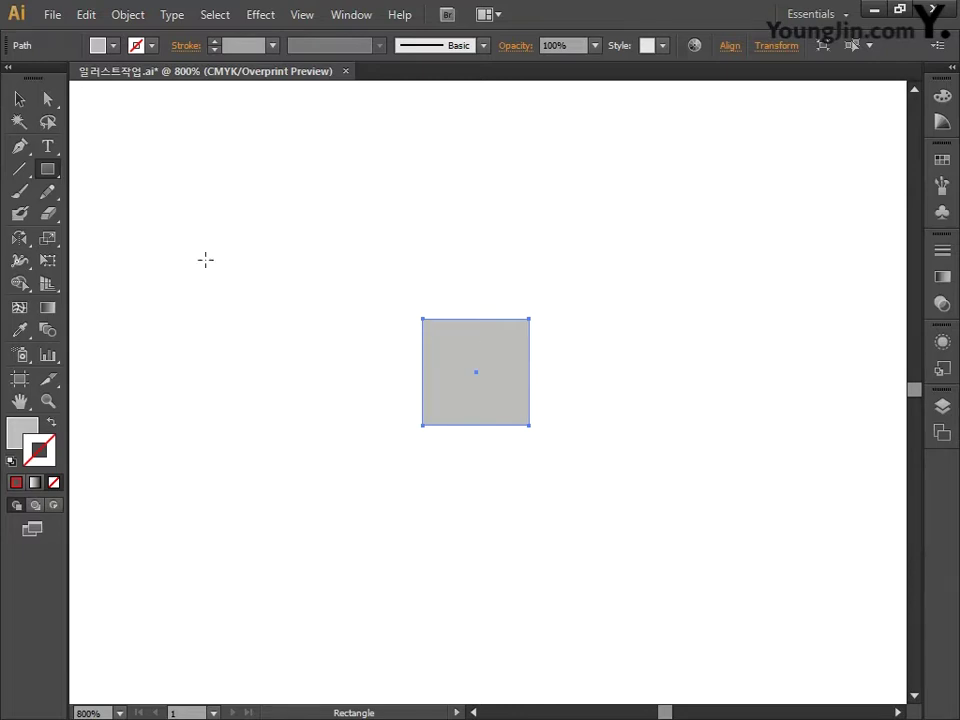
Create a gray rectangle 10 mm wide and 5 mm high near the square
click(324, 326)
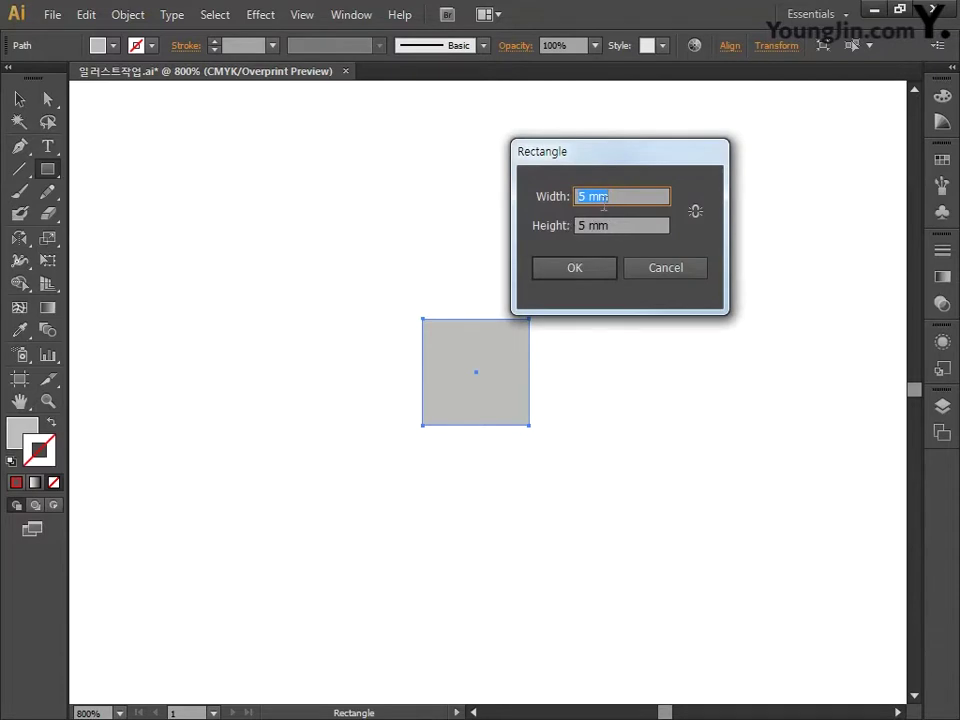
text(10)
key(Tab)
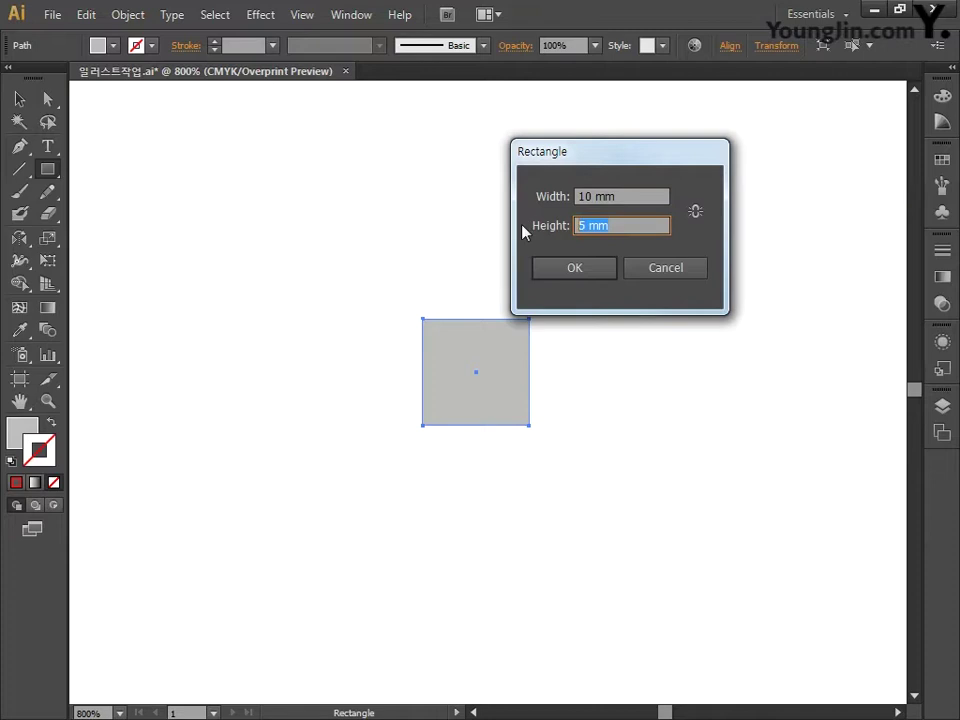
text(5)
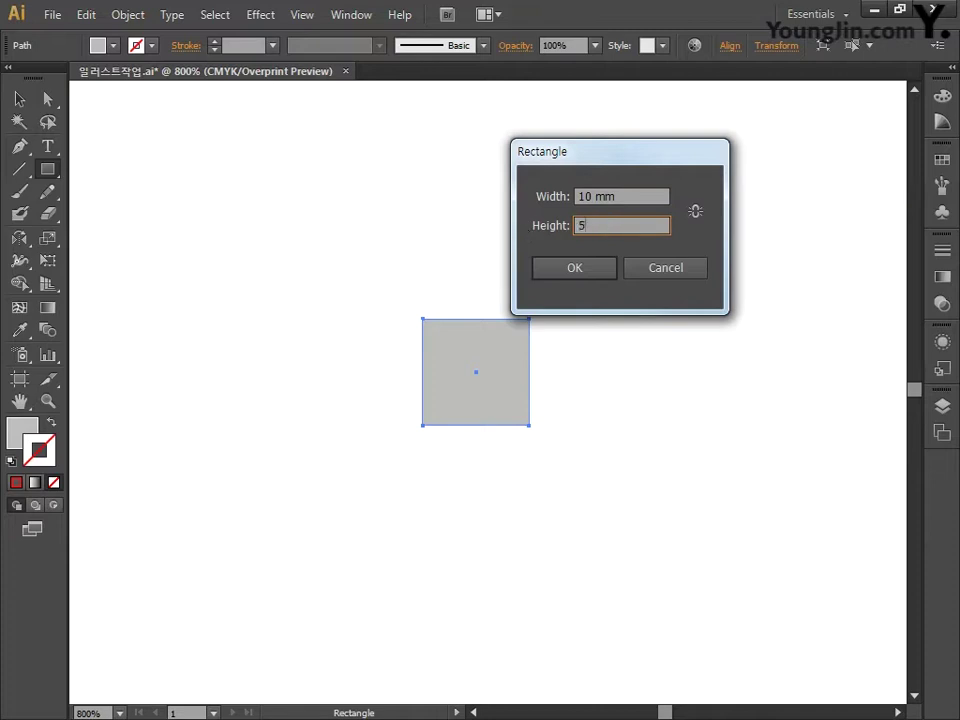
click(552, 270)
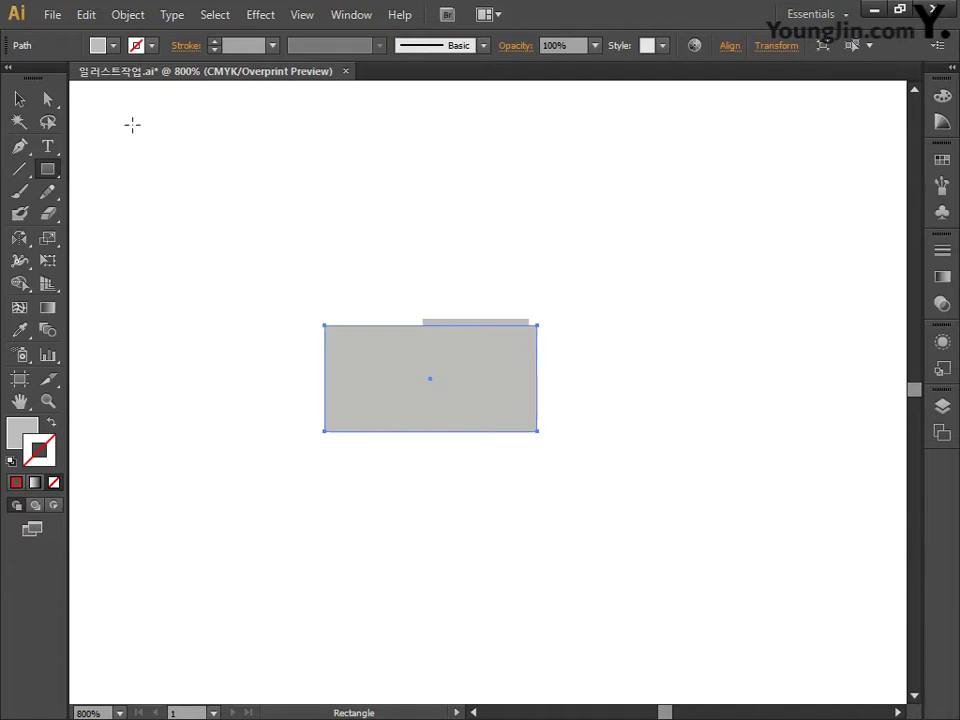
Move the 10 × 5 mm rectangle flush against the square's left edge, aligned at top and bottom, and deselect it
click(19, 98)
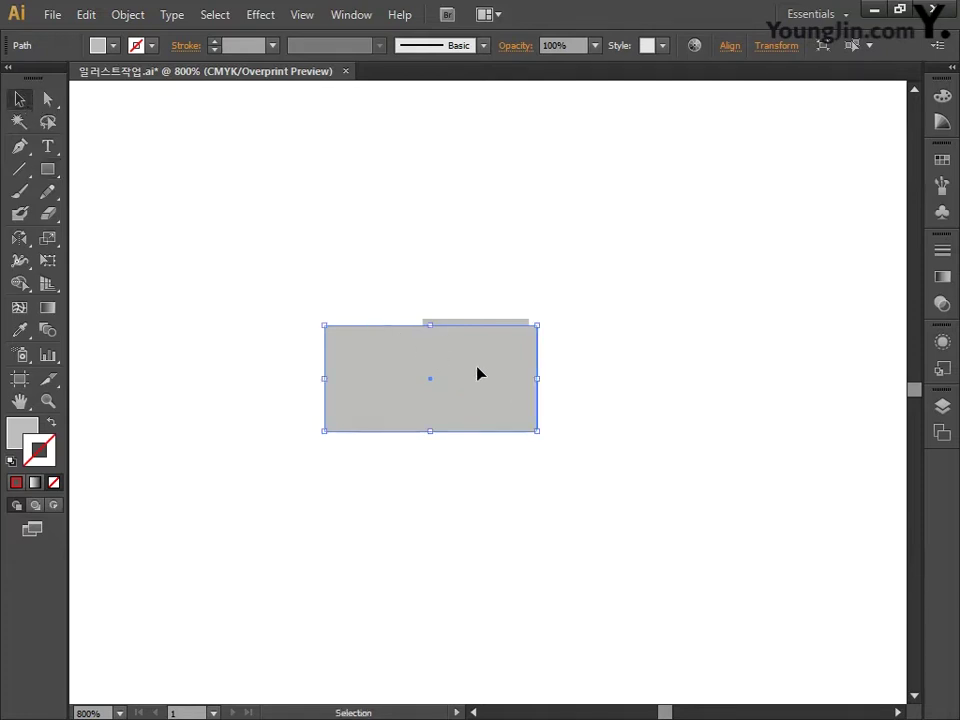
drag(478, 373, 410, 385)
click(460, 388)
click(398, 388)
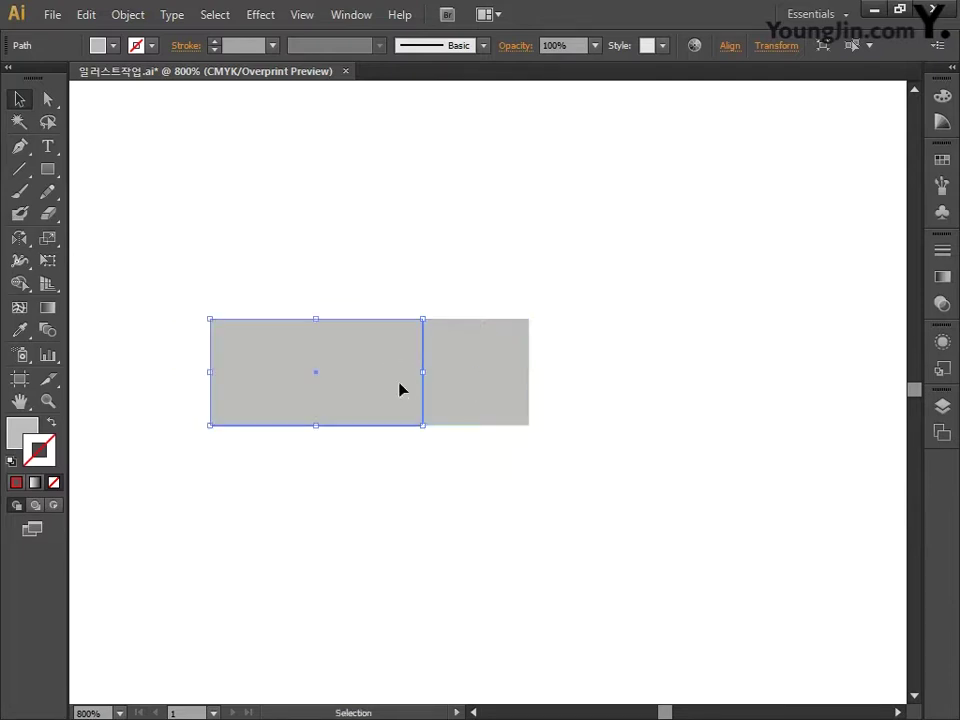
click(390, 301)
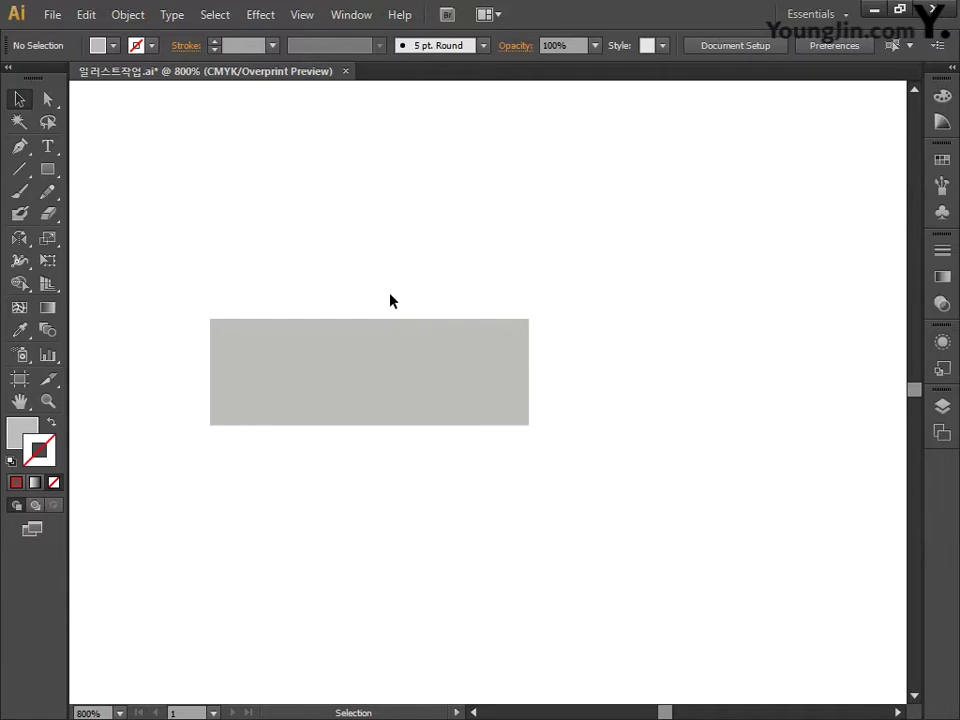
click(304, 15)
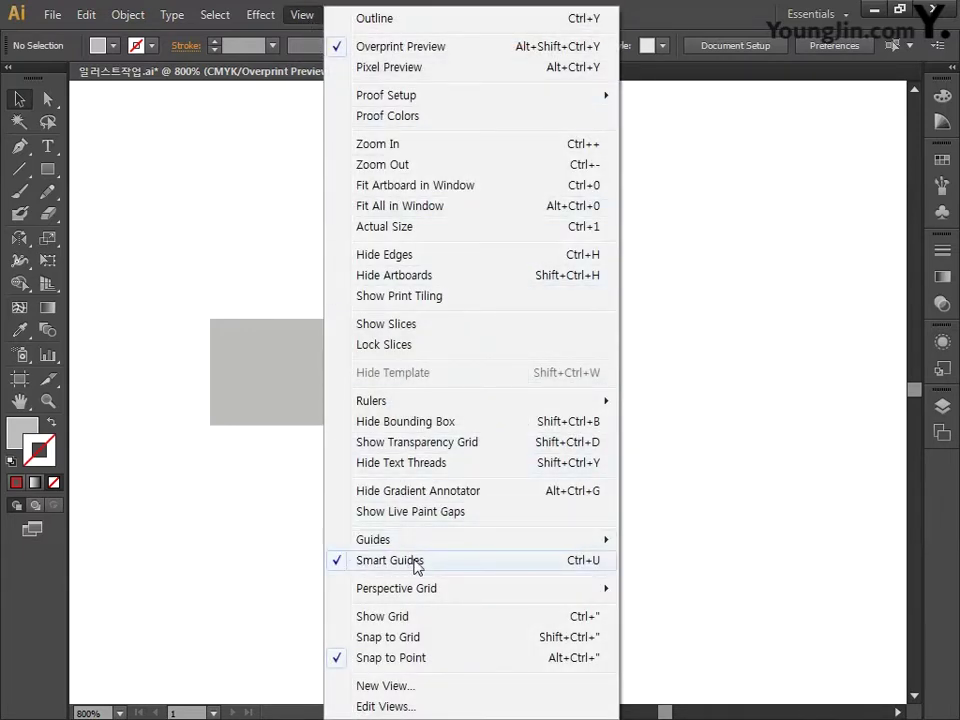
click(281, 506)
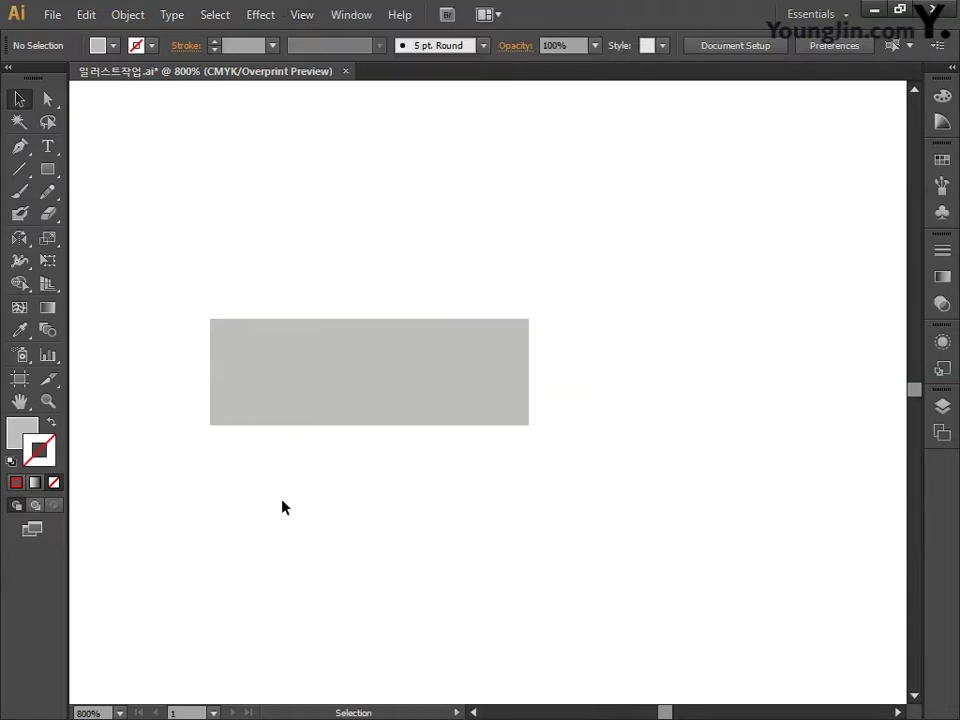
Create a gray rectangle 5 mm wide and 10 mm high above the joined rectangles
click(345, 411)
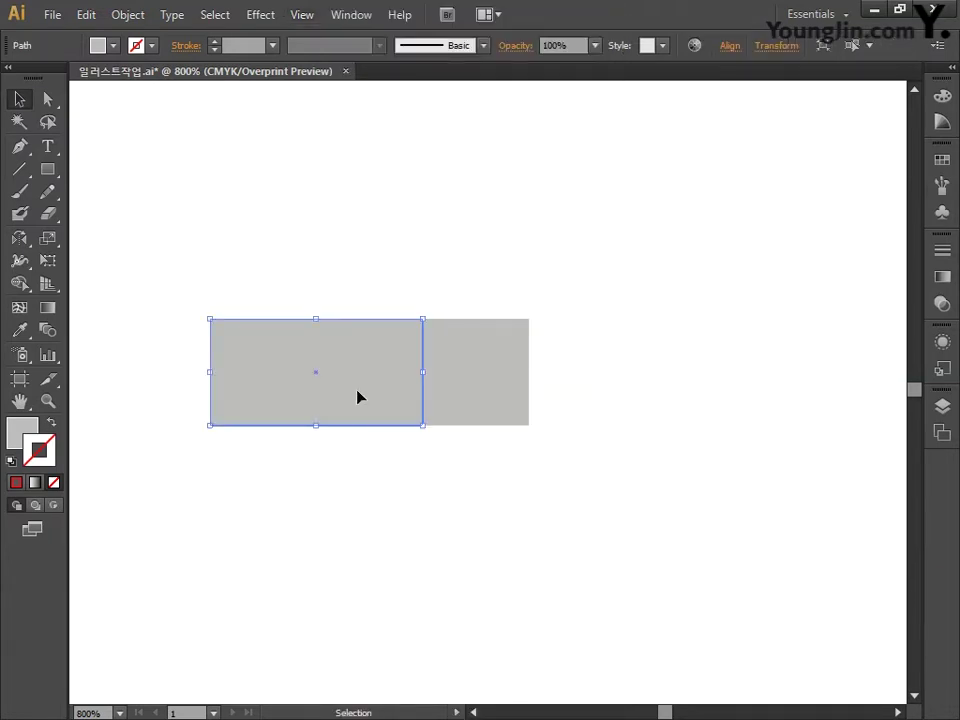
click(47, 169)
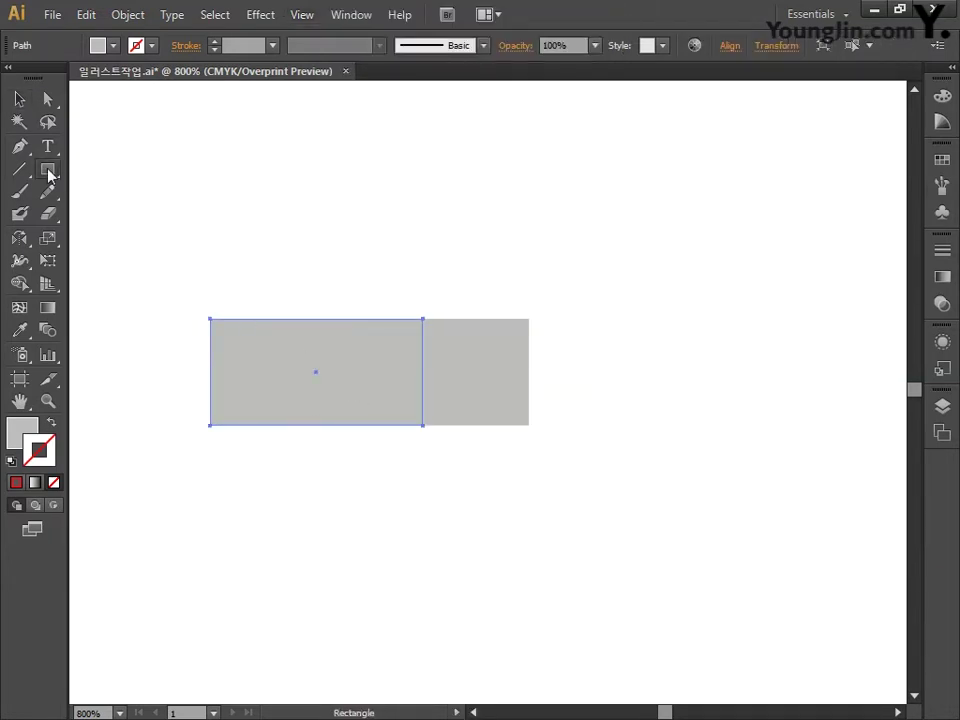
click(446, 213)
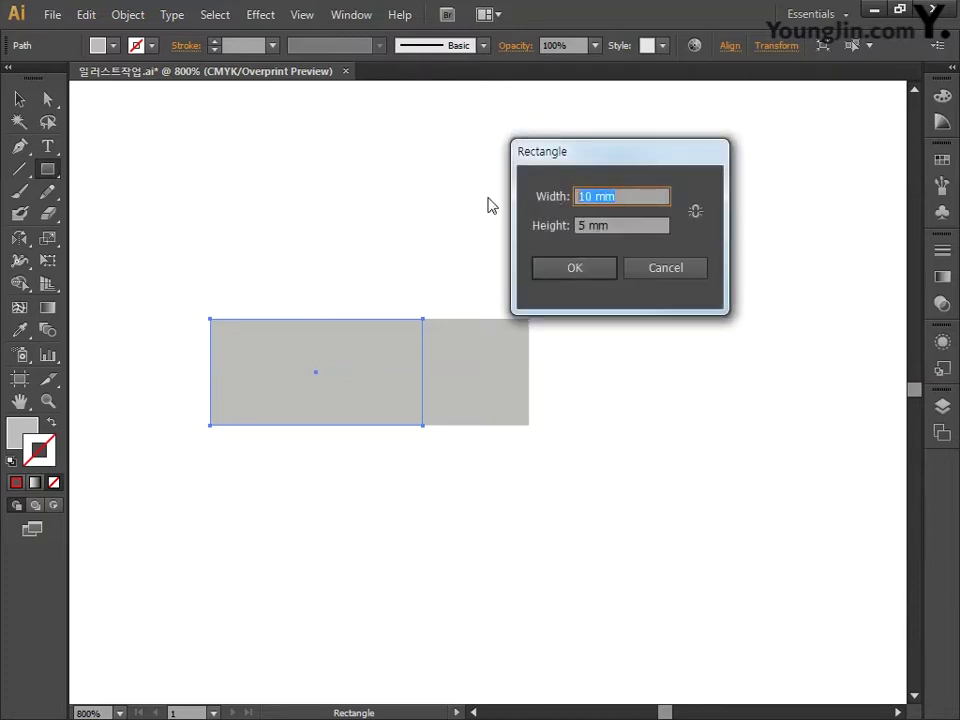
text(5)
key(Tab)
text(1)
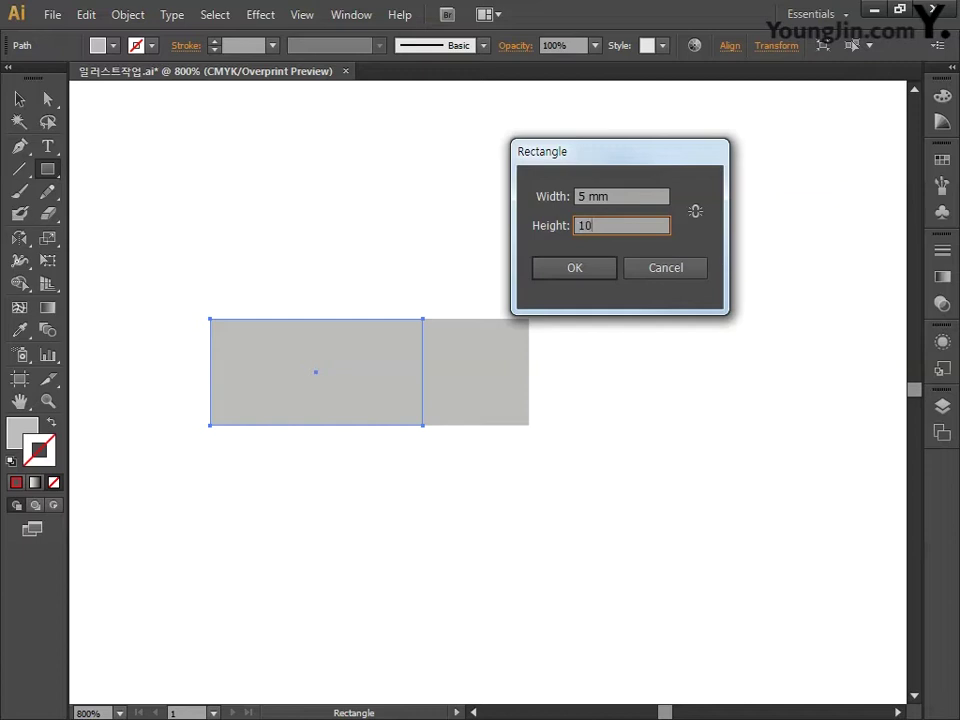
text(0)
click(553, 267)
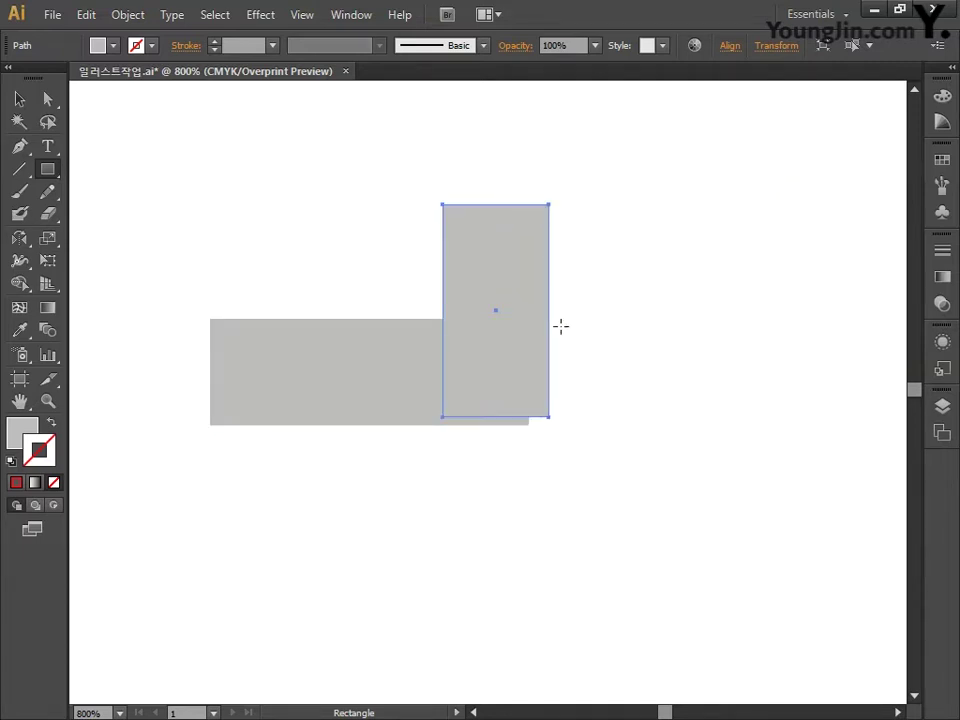
Move the 5 × 10 mm rectangle flush below the left end of the horizontal bar, aligning their left edges, and deselect it
click(19, 99)
drag(478, 254, 226, 450)
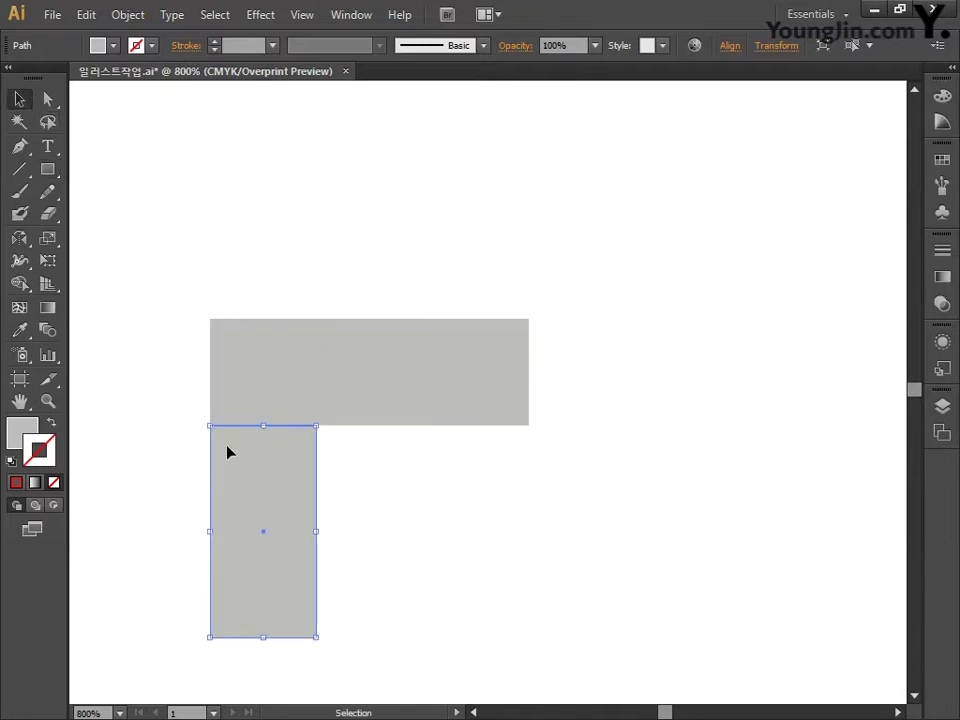
click(392, 473)
key(space)
drag(430, 502, 589, 362)
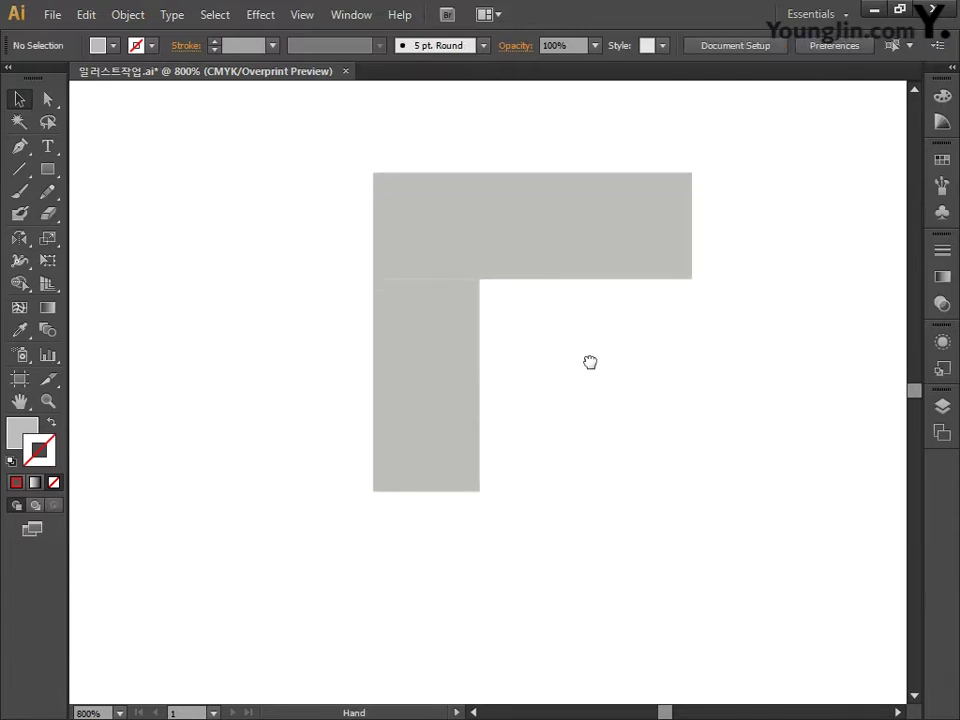
Duplicate the 10 × 5 mm rectangle and place the copy flush against the lower left side of the vertical rectangle, aligned at the bottom
click(491, 240)
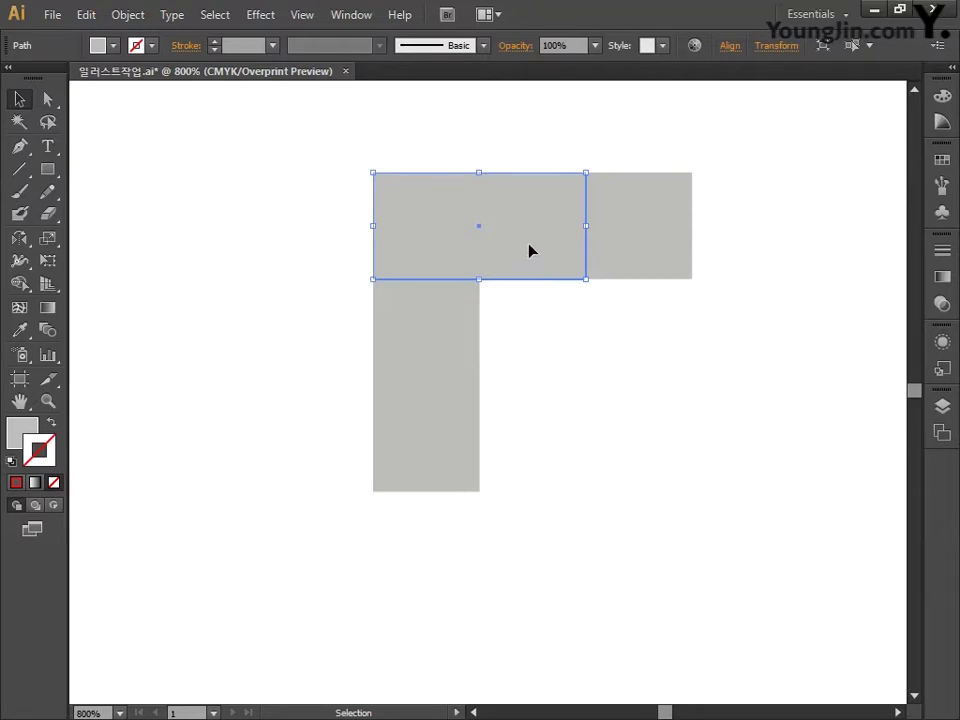
drag(536, 234, 342, 421)
click(566, 460)
key(space)
drag(561, 414, 632, 459)
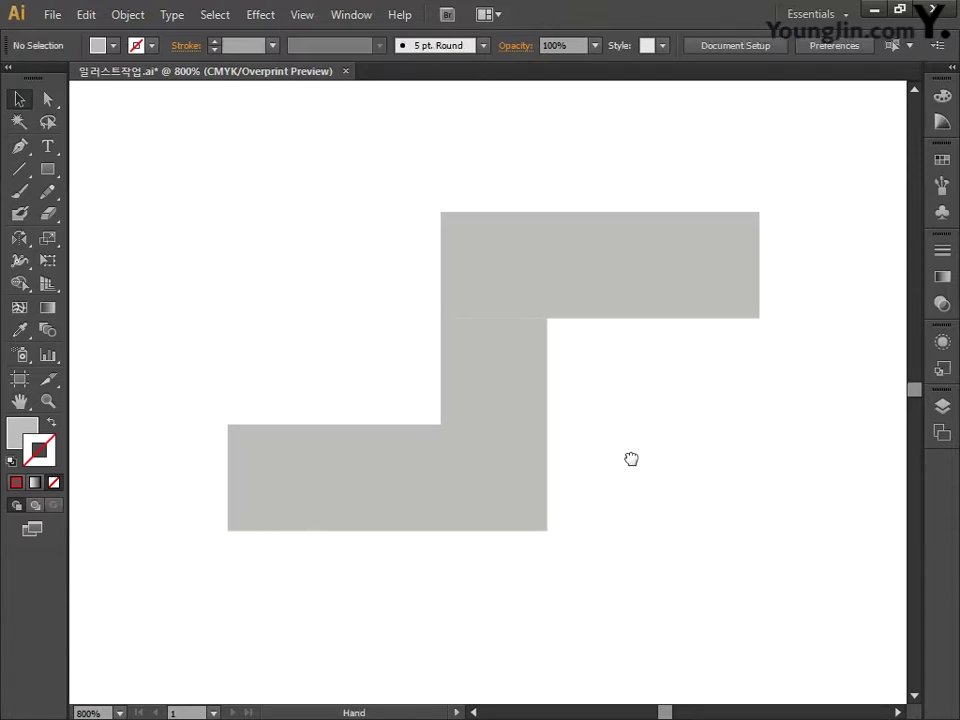
Create a gray rectangle 5 mm wide and 32.5 mm high over the stepped shape
click(47, 169)
click(286, 300)
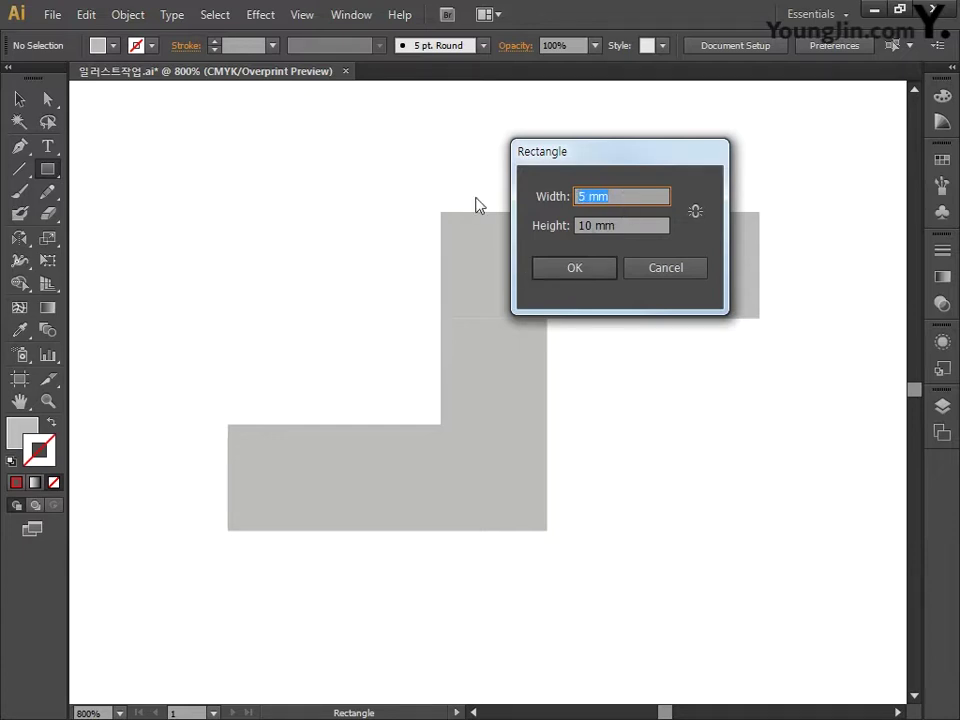
text(5)
key(Tab)
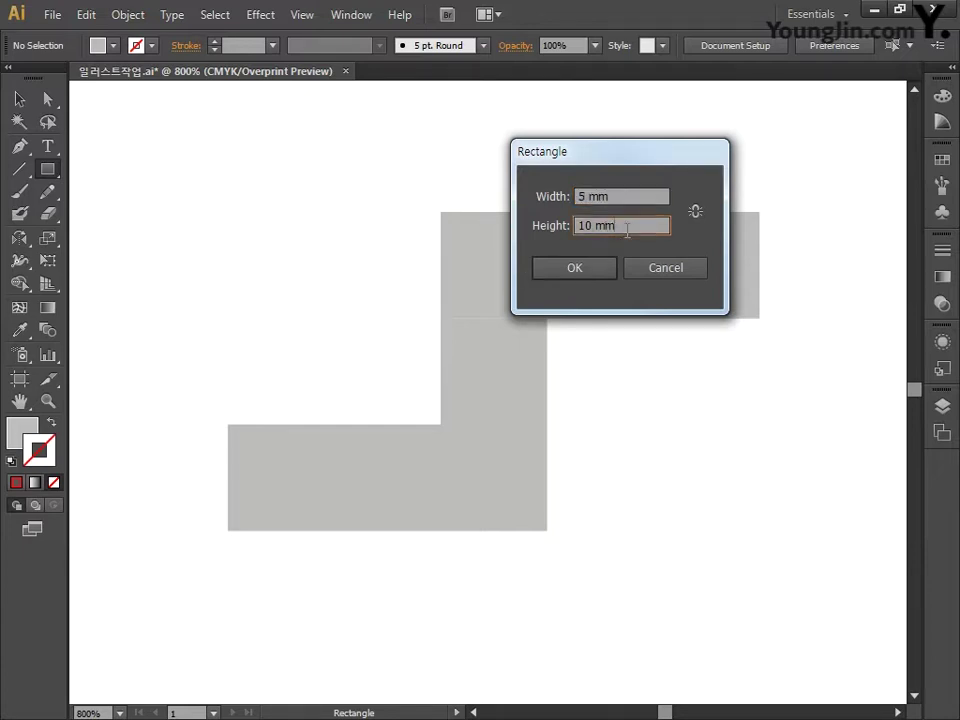
text(32.5)
click(568, 267)
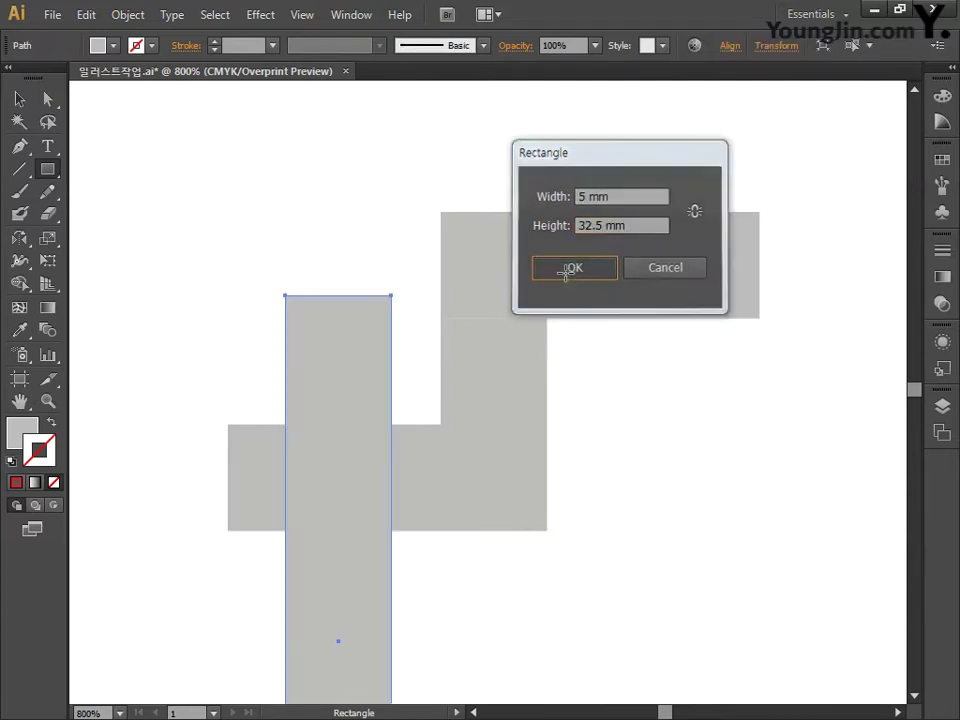
key(ctrl+minus)
key(ctrl+minus)
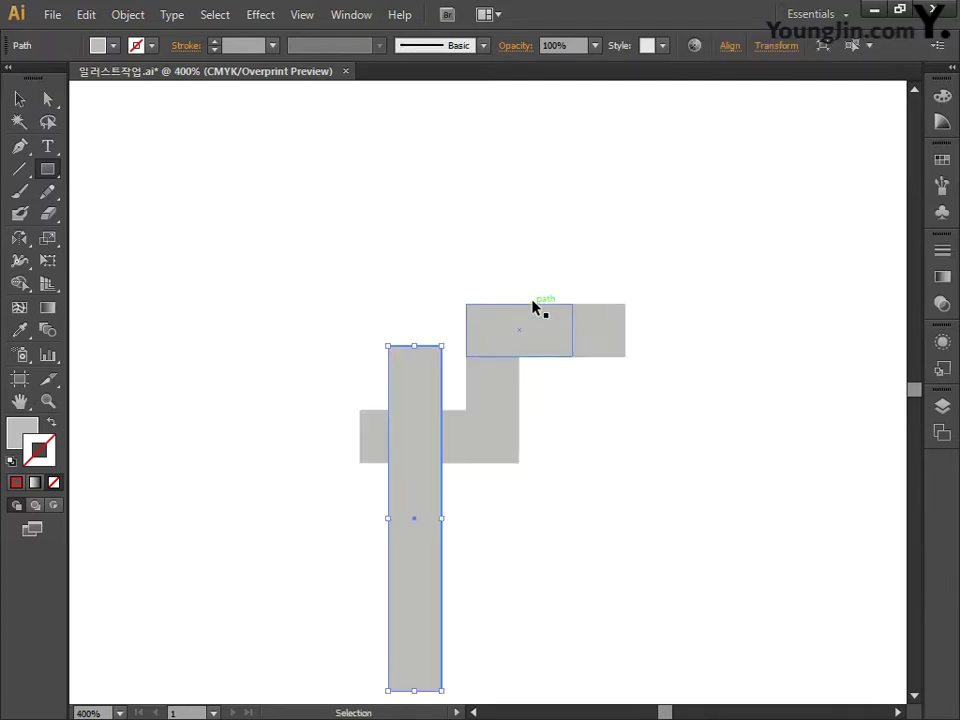
Move the 32.5 mm tall rectangle to stand on the left end of the lowest horizontal rectangle, with left edges aligned, and deselect it
click(19, 99)
click(169, 294)
drag(386, 541, 375, 324)
click(463, 274)
drag(463, 274, 510, 332)
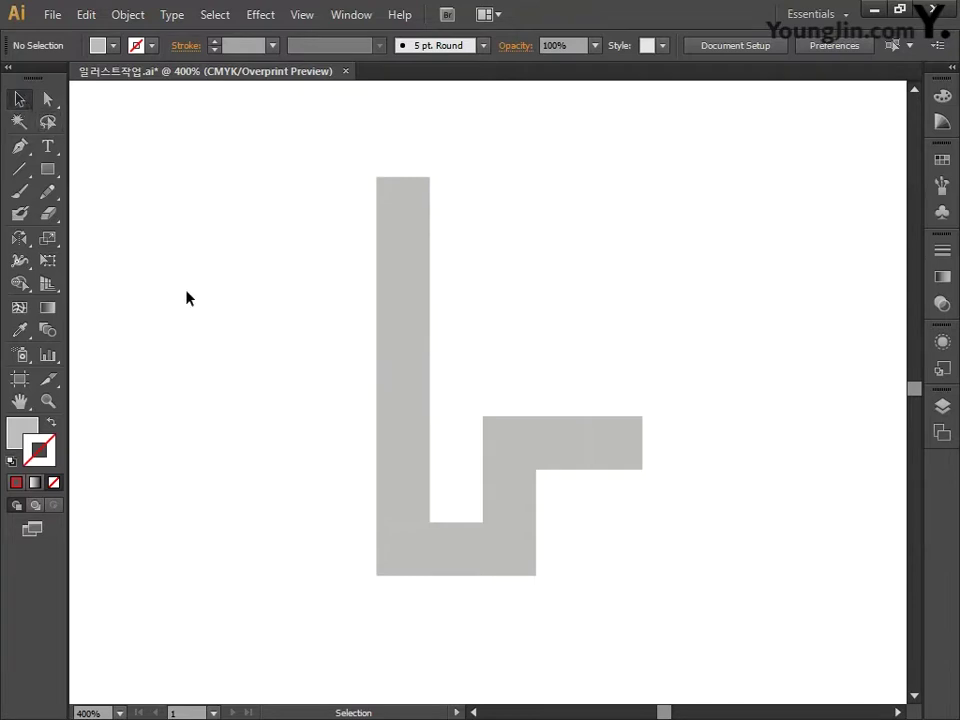
Make a copy of the four rectangles, excluding the small end square, rotated 90° around the square's center
drag(228, 215, 557, 632)
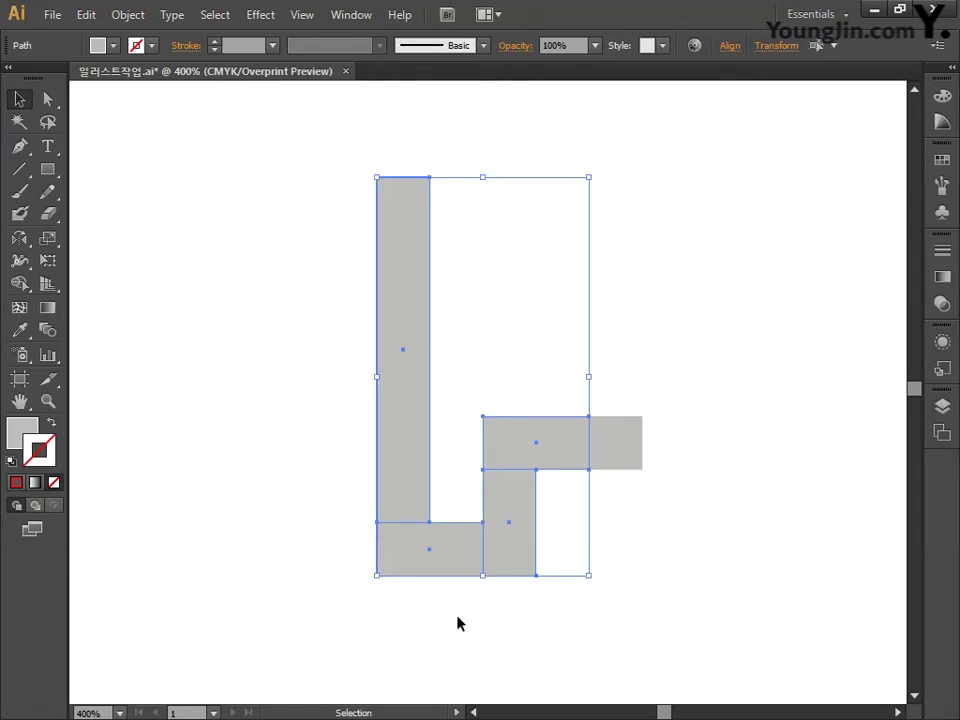
click(20, 241)
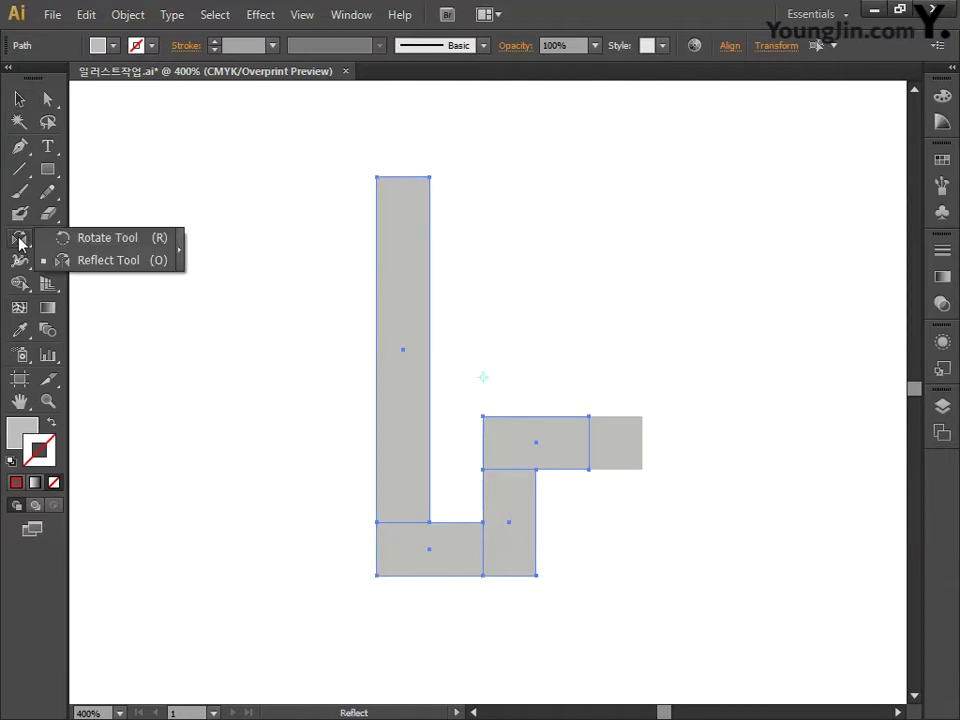
click(84, 243)
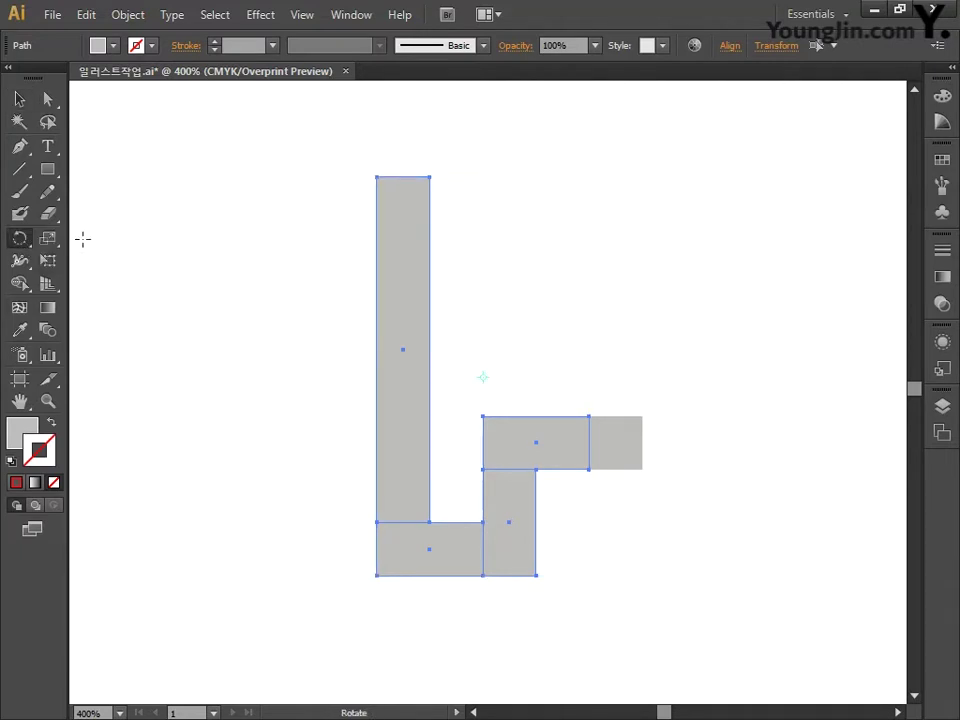
alt+click(615, 443)
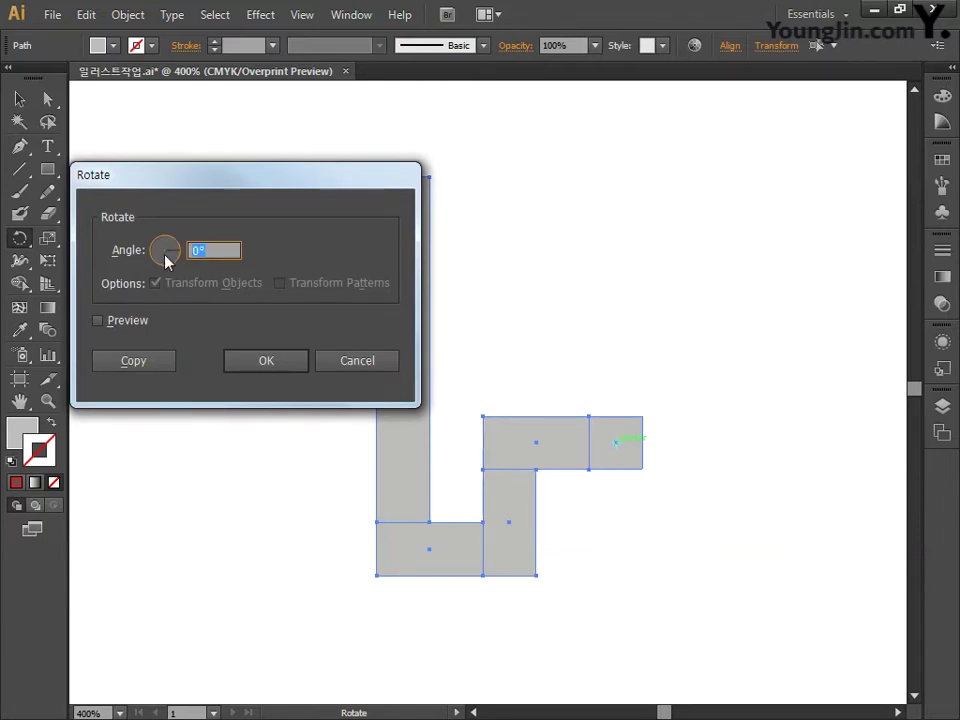
text(90)
click(146, 360)
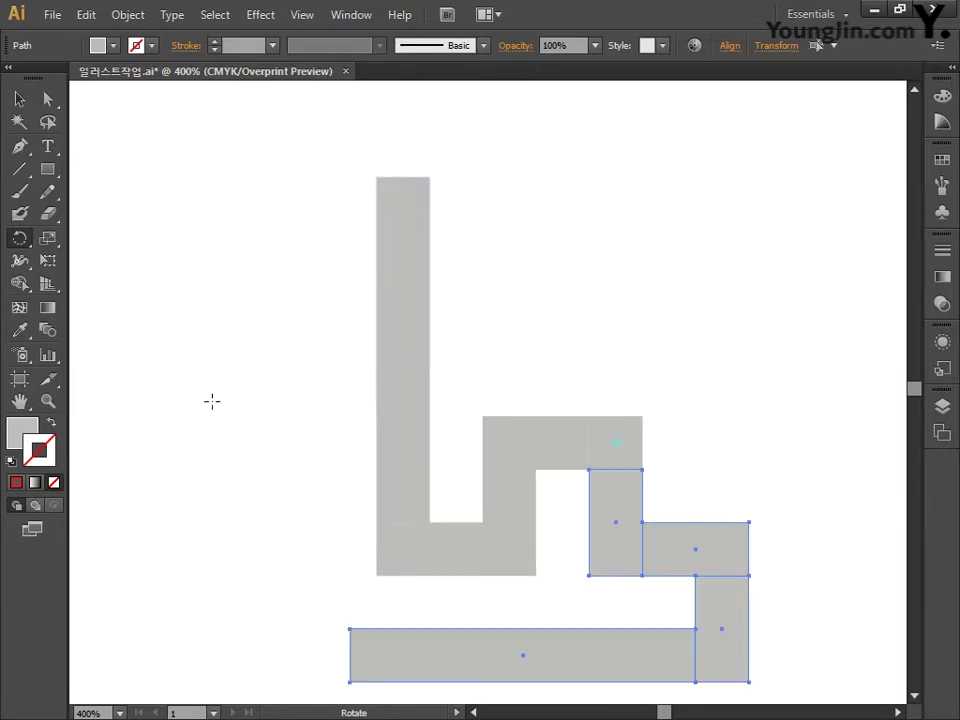
Repeat the 90° rotated copy twice more to complete the four-armed maze motif around the square
drag(212, 401, 190, 398)
key(ctrl+minus)
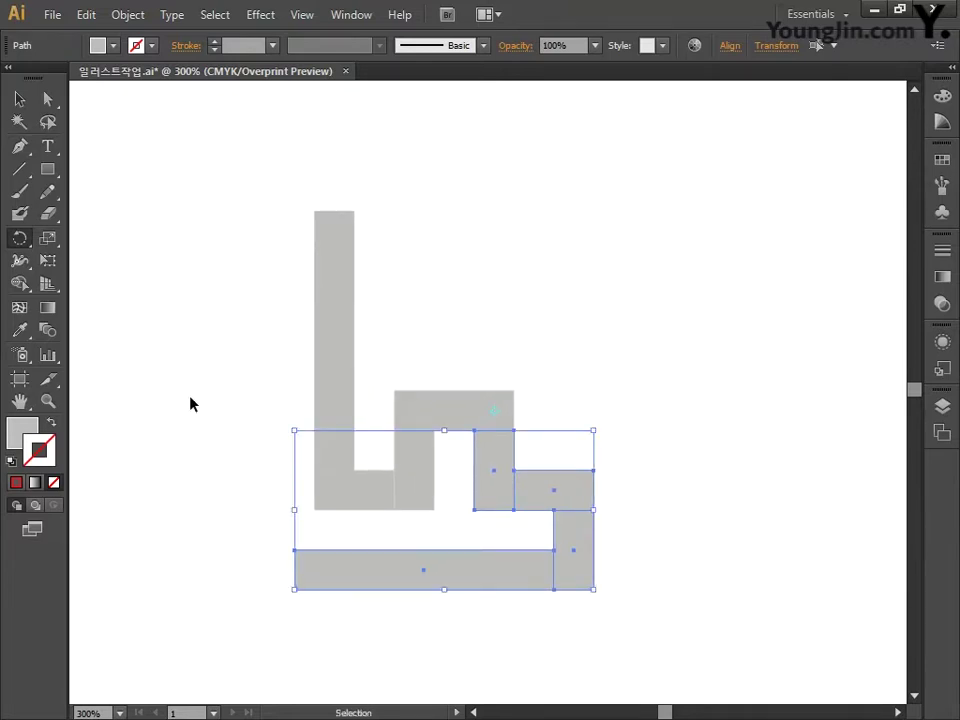
key(ctrl+d)
key(ctrl+d)
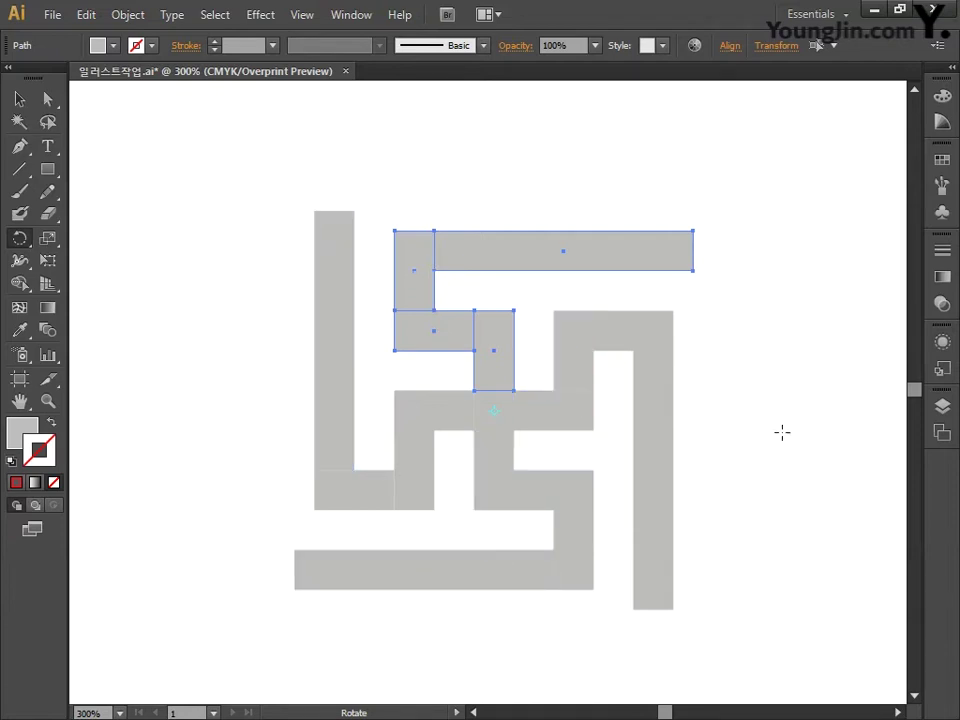
drag(780, 433, 771, 403)
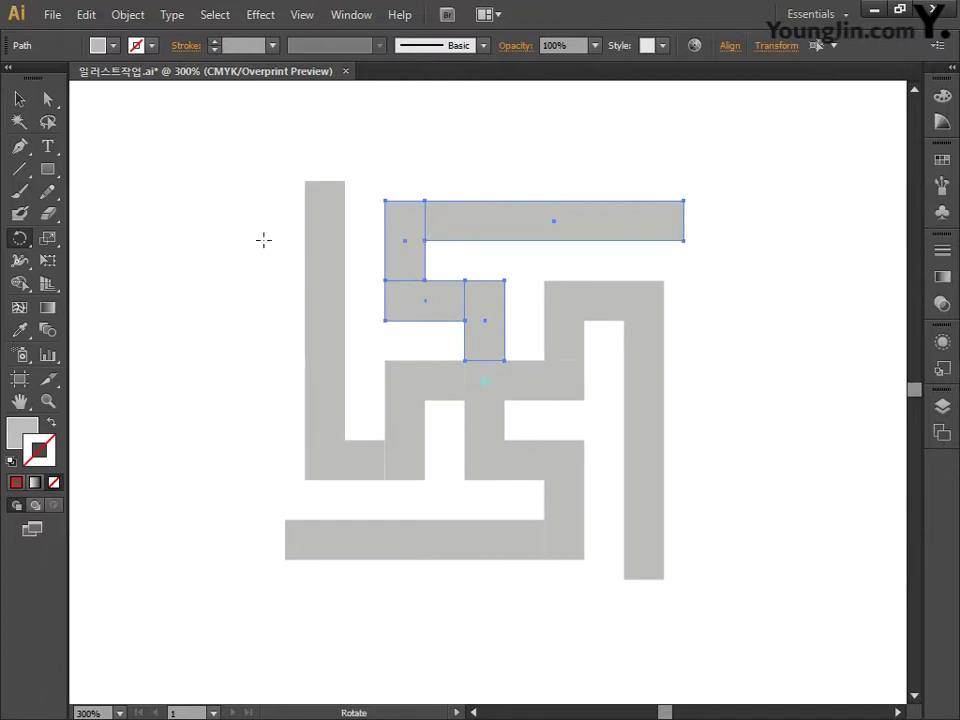
Reflect a copy of the whole motif across a vertical axis through the top right corner of its upper horizontal bar
click(20, 99)
drag(201, 161, 765, 634)
drag(763, 478, 632, 477)
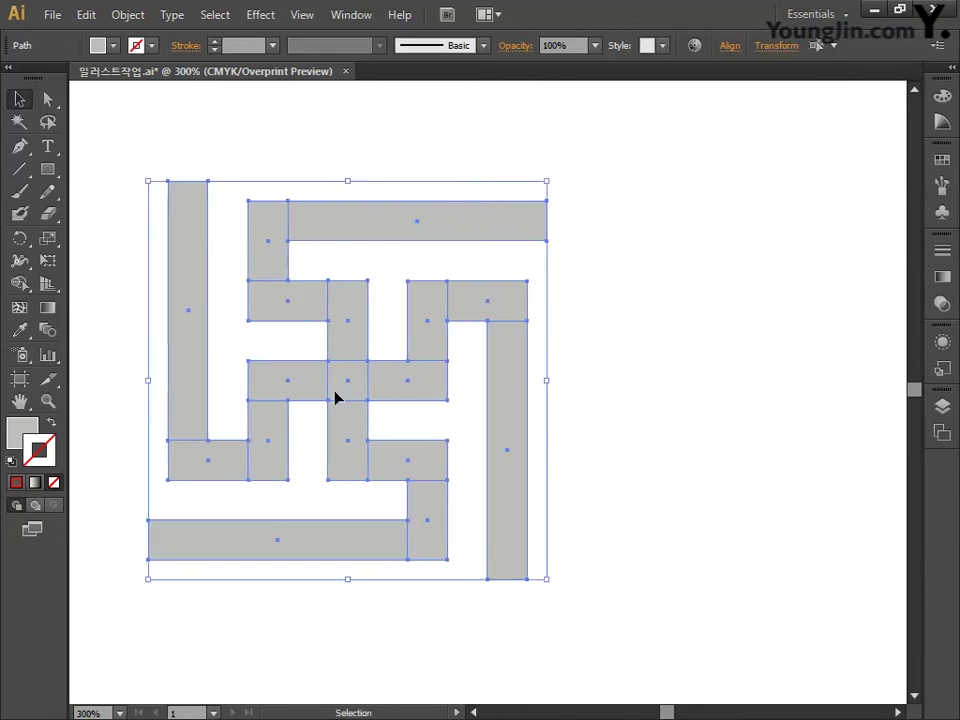
drag(19, 238, 86, 263)
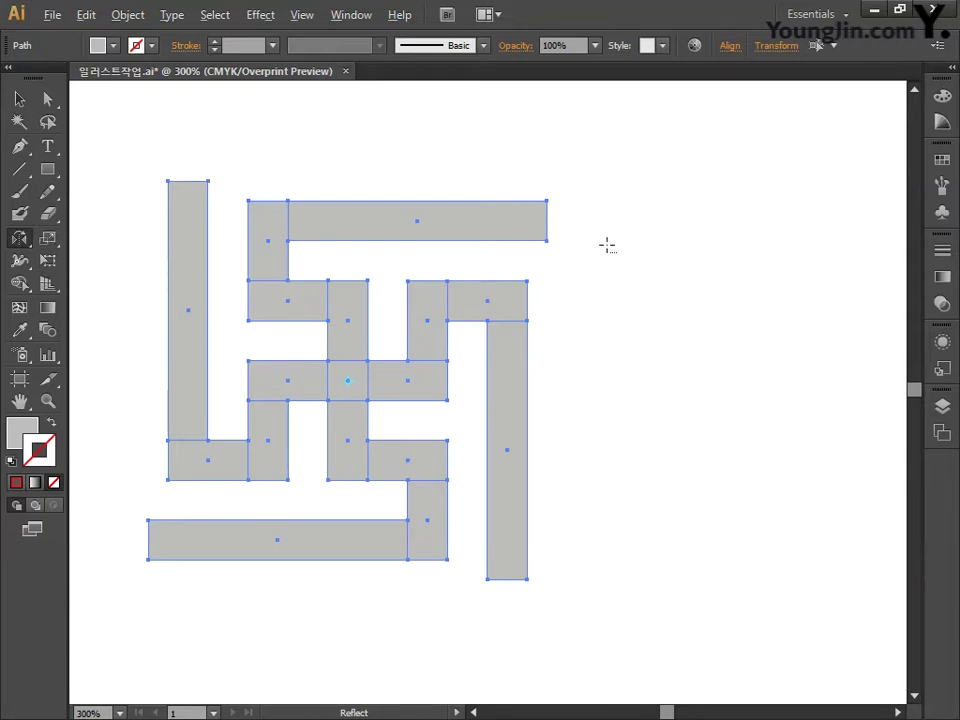
alt+click(546, 199)
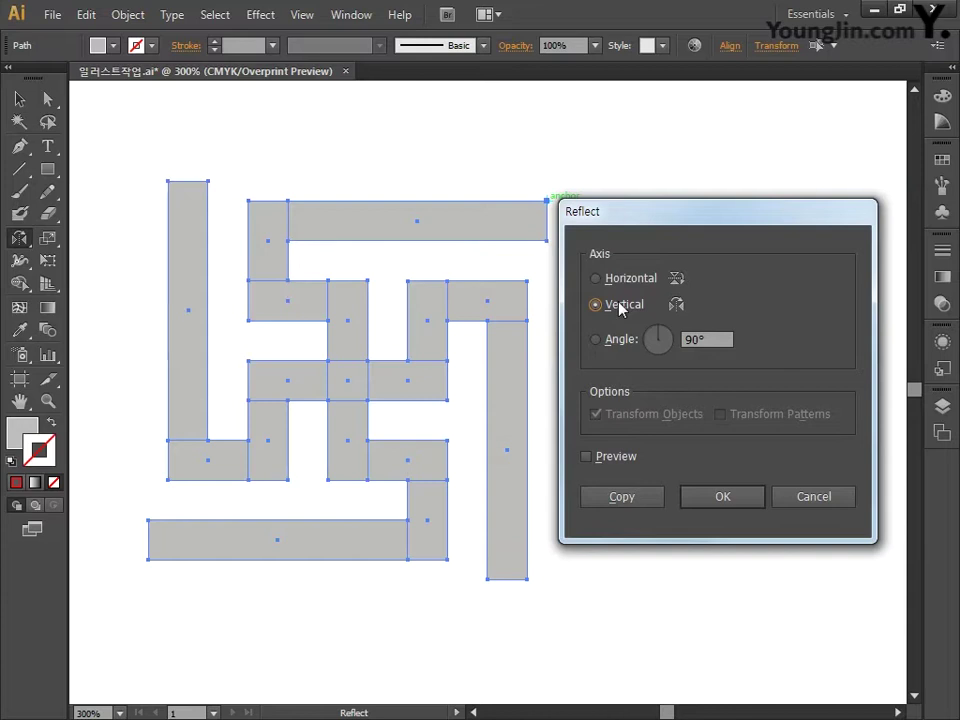
click(630, 500)
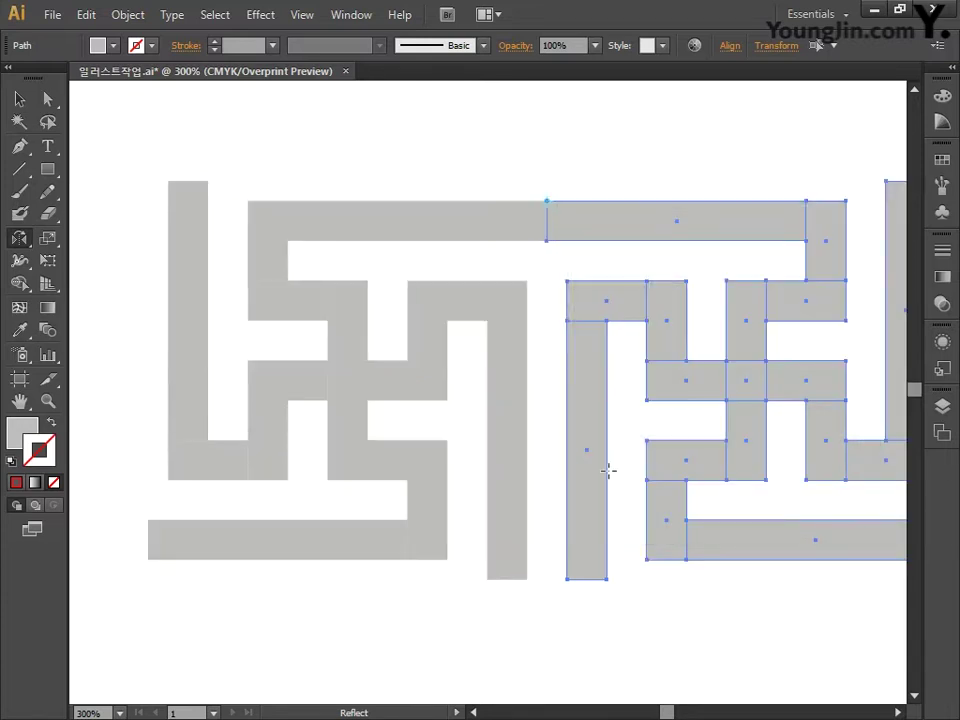
key(space)
drag(569, 166, 511, 166)
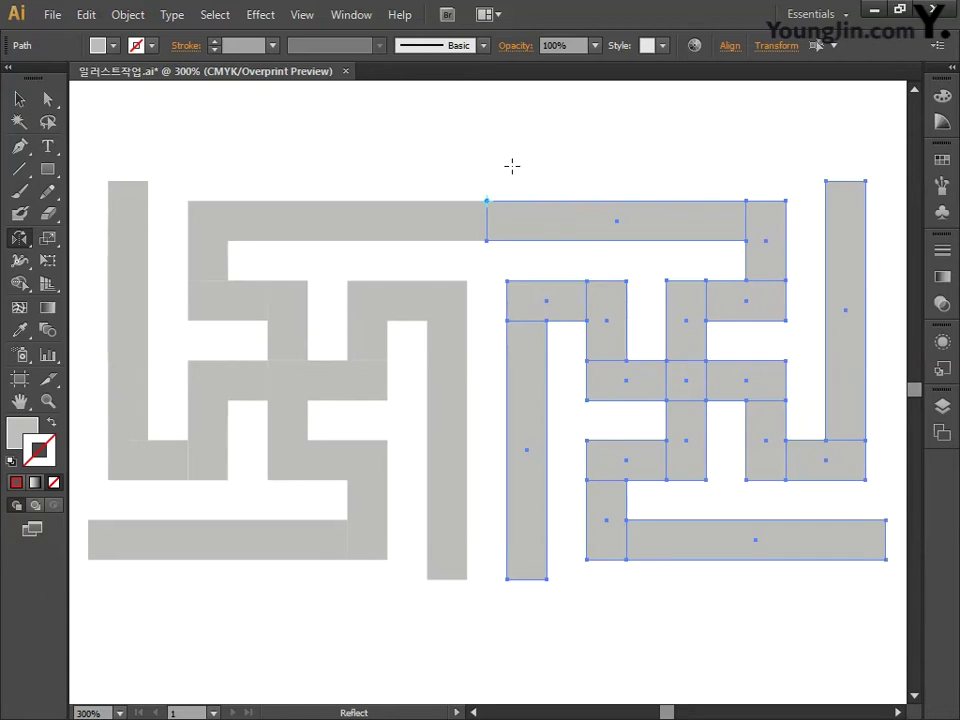
key(ctrl+minus)
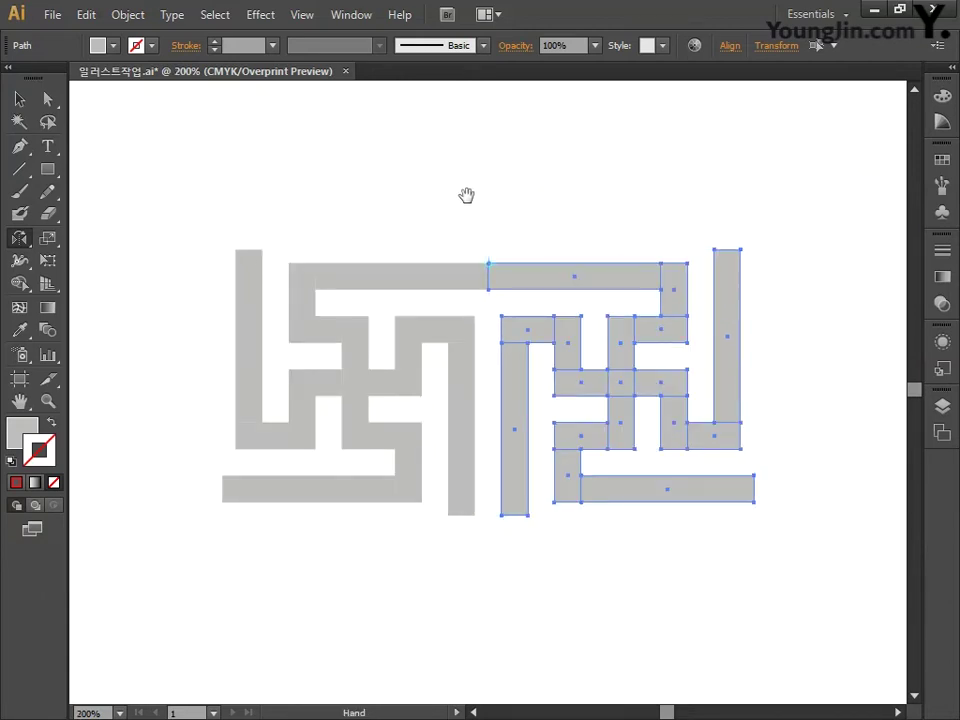
drag(465, 197, 463, 124)
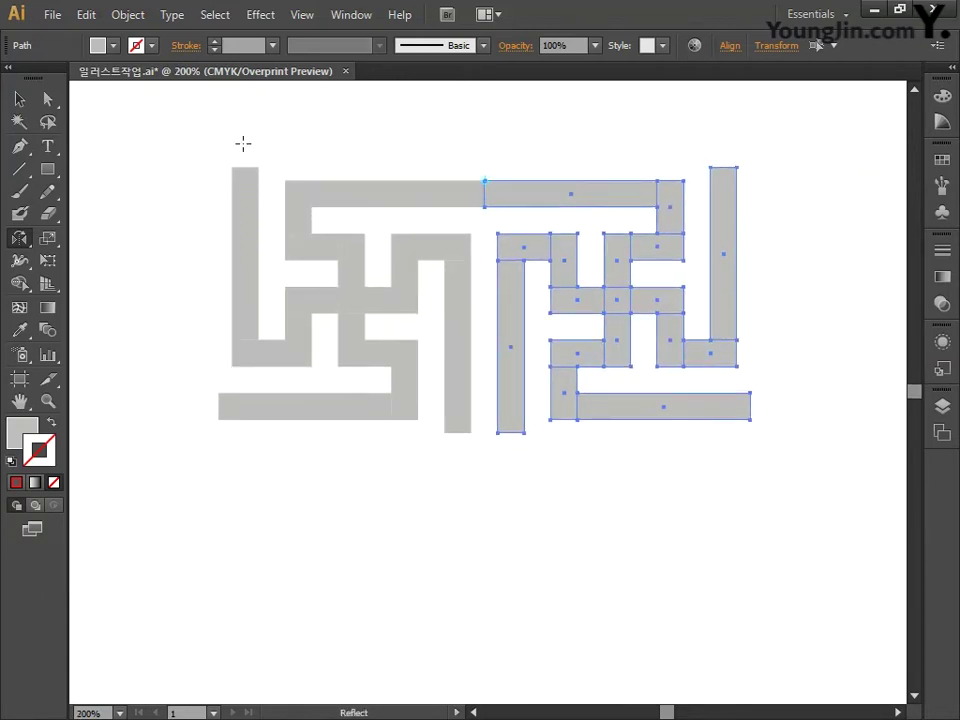
Reflect a copy of both motifs across a horizontal axis through the bottom corner of the central vertical bar
click(19, 99)
drag(157, 121, 778, 494)
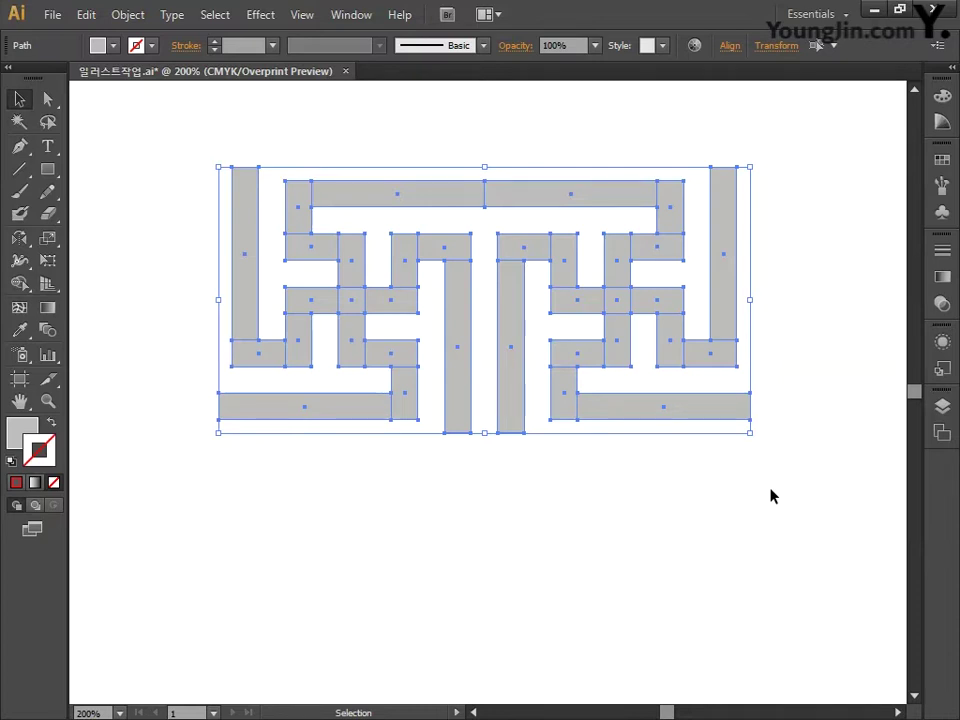
alt+click(20, 240)
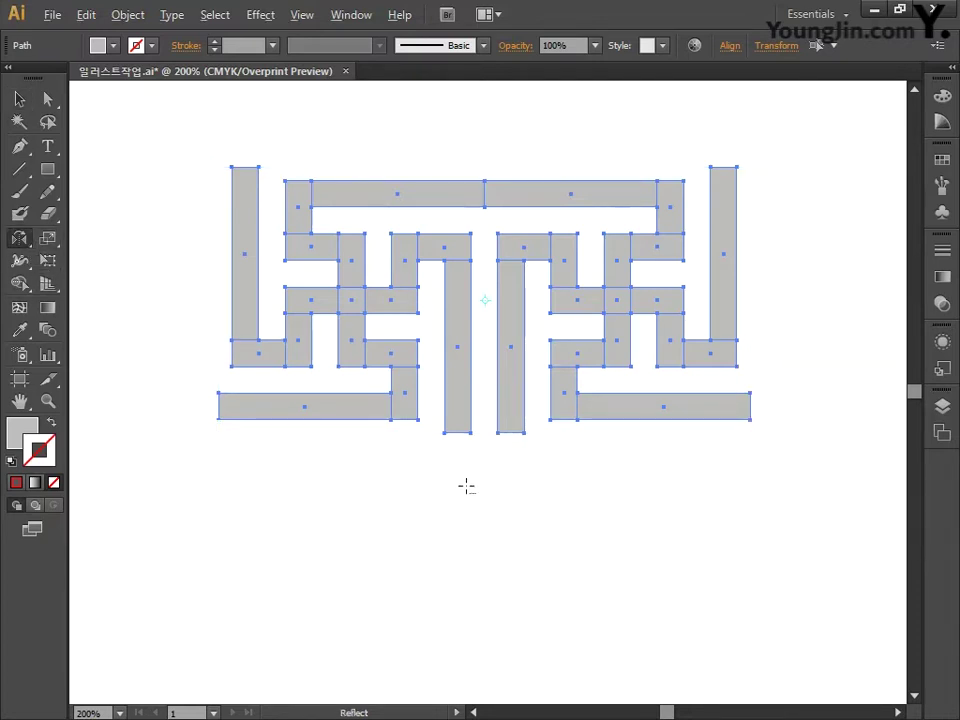
alt+click(471, 433)
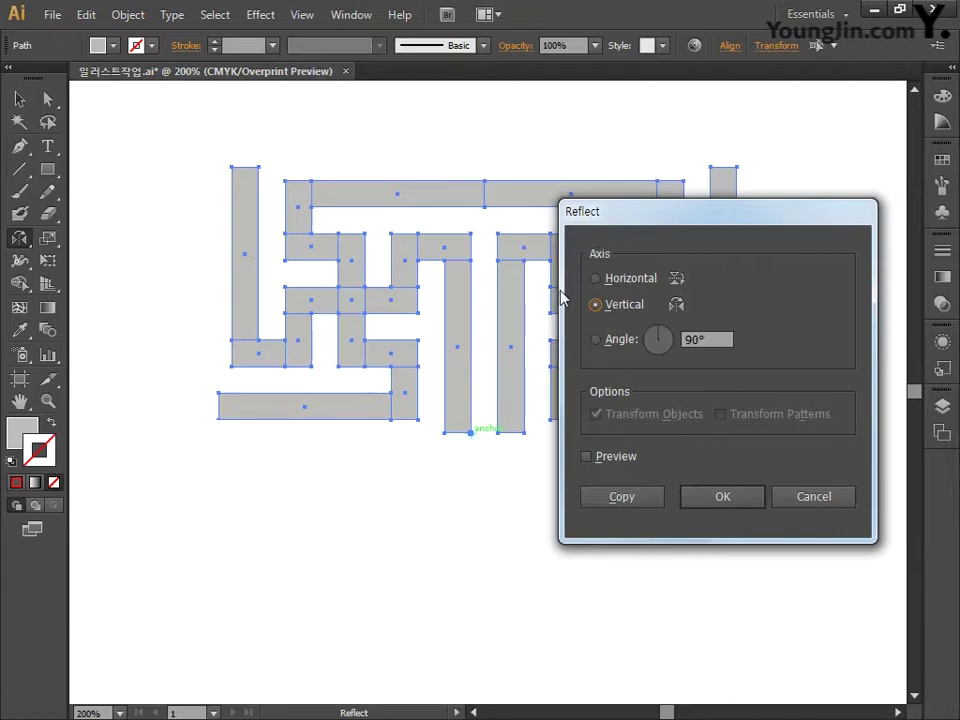
click(606, 280)
click(640, 496)
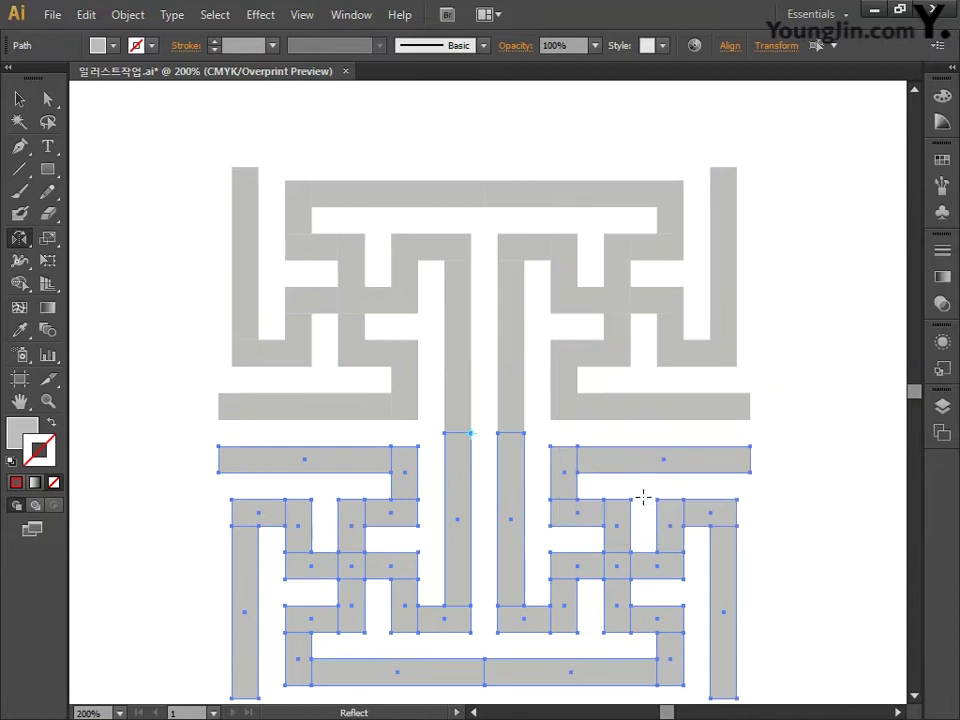
key(space)
drag(765, 508, 774, 476)
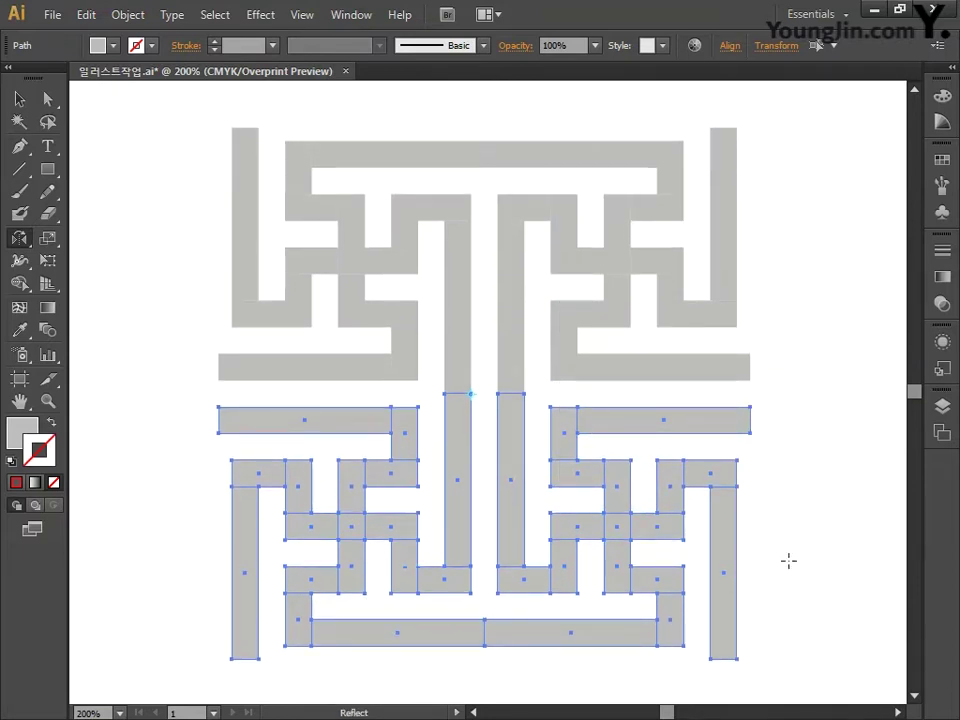
key(space)
drag(789, 561, 799, 553)
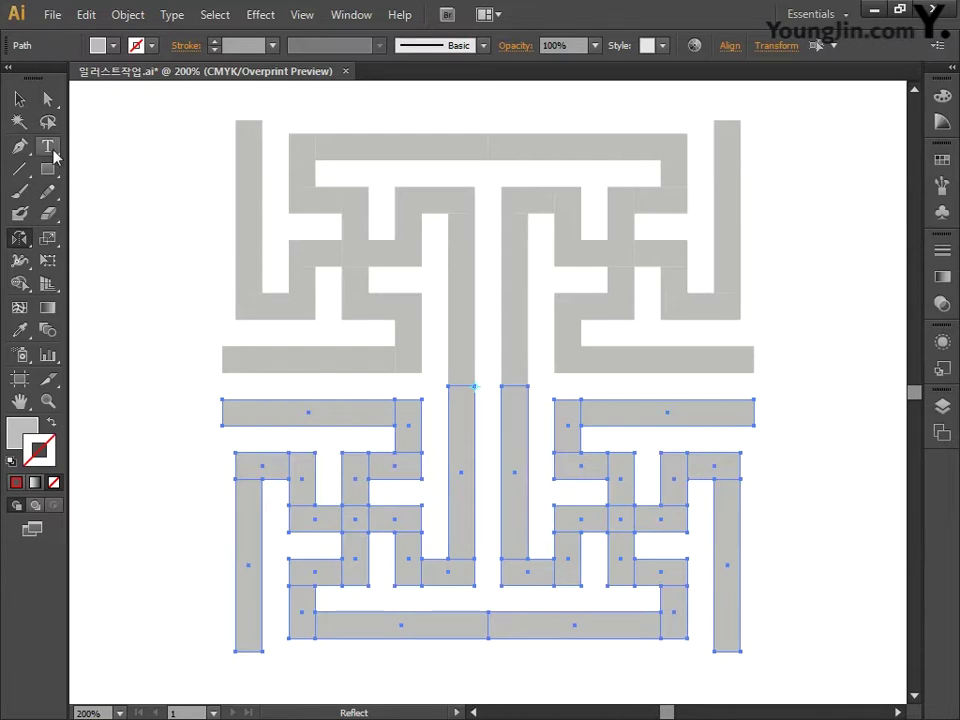
Select all pieces of the four mirrored lattice motifs and store them together as a new pattern swatch
click(19, 100)
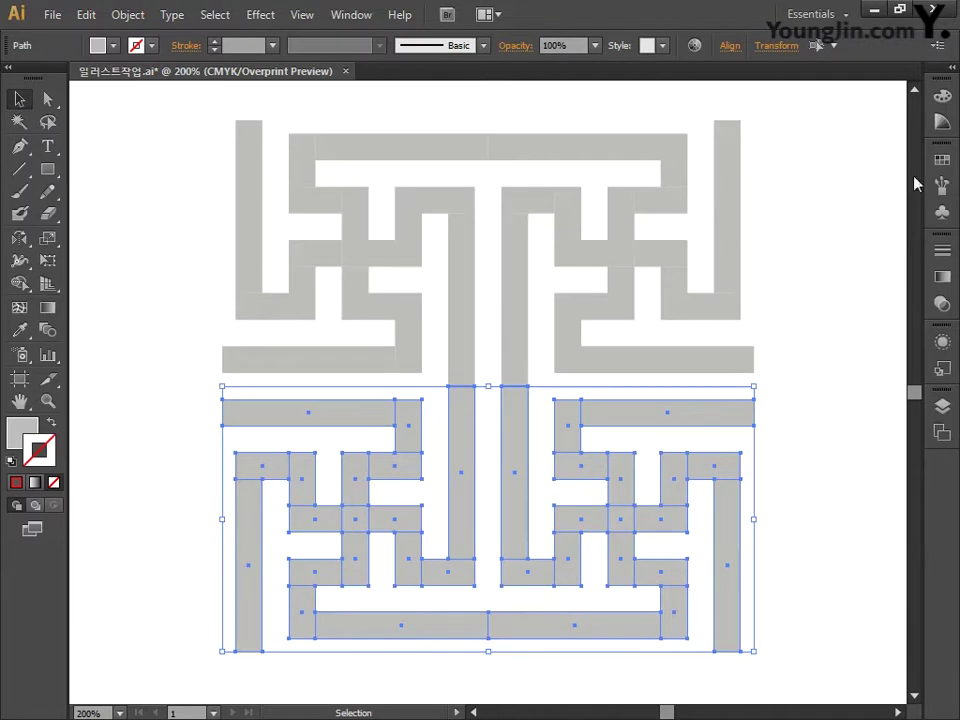
click(941, 163)
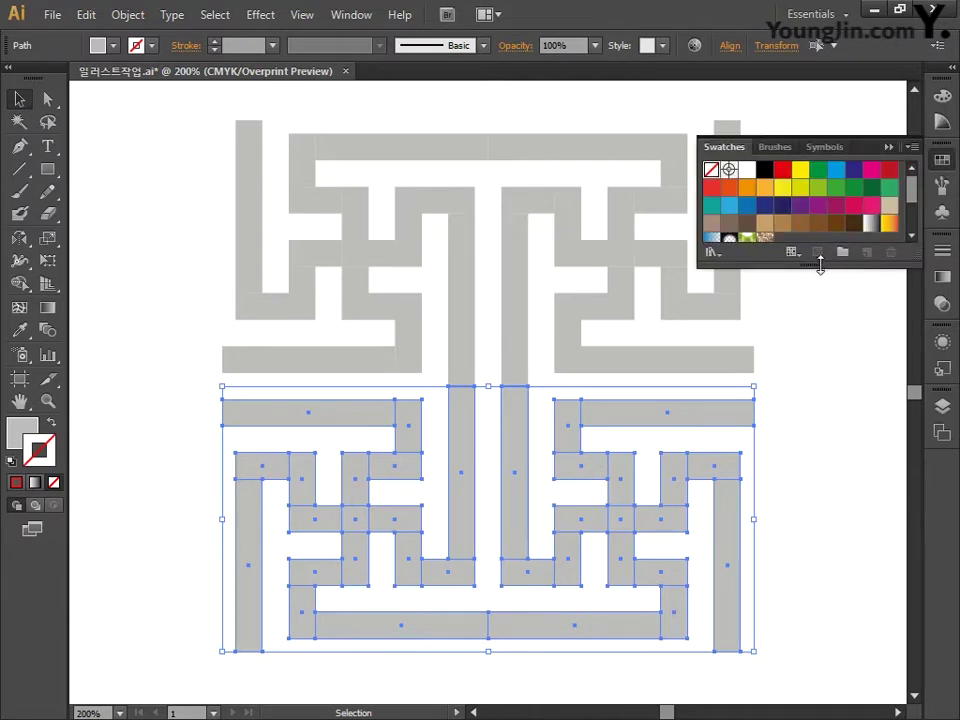
drag(820, 264, 820, 386)
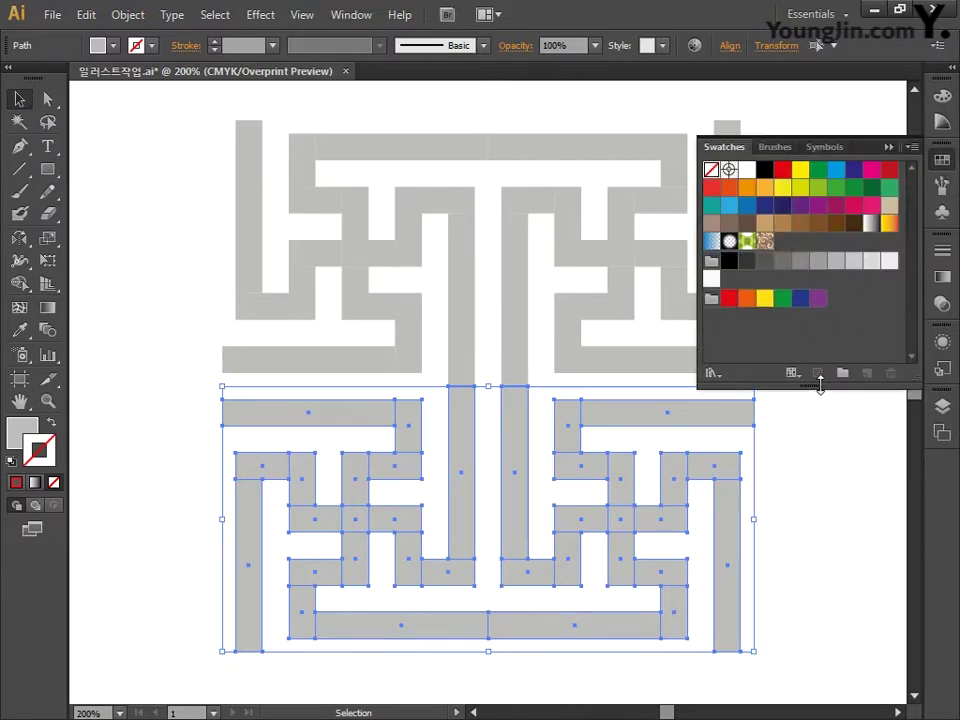
drag(810, 609, 816, 690)
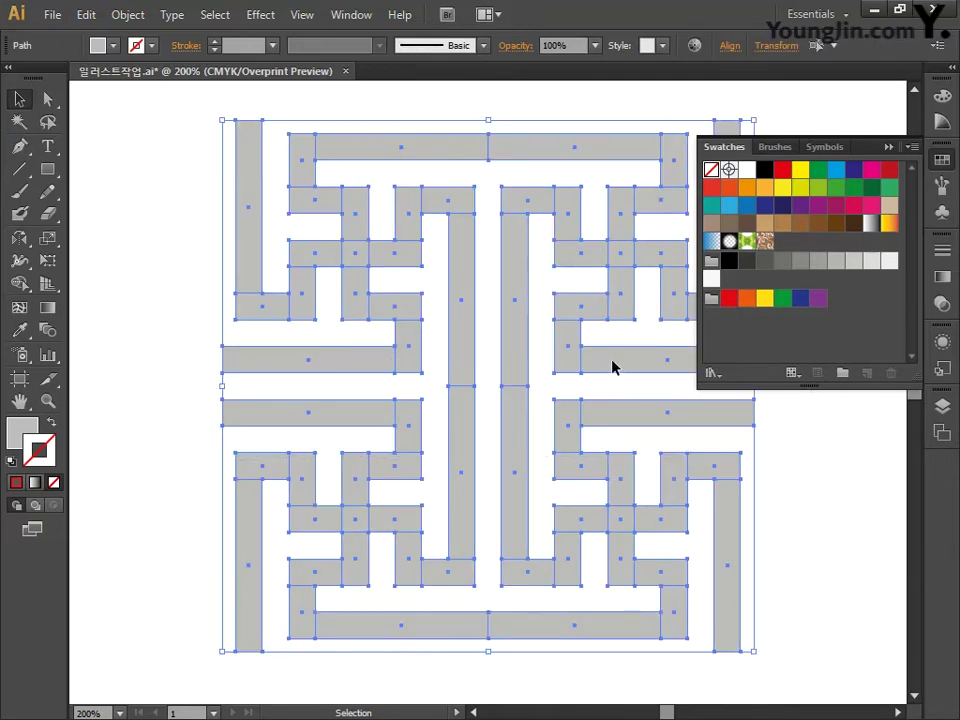
drag(613, 369, 802, 338)
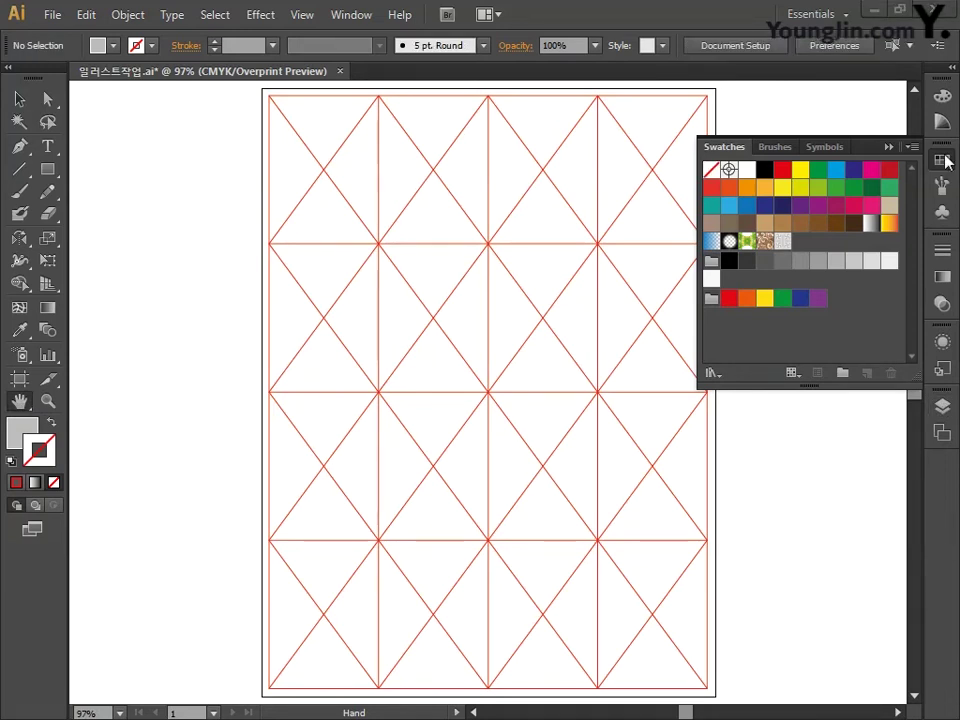
Rename Layer 1 as 그리드, then lock and hide that layer
click(944, 410)
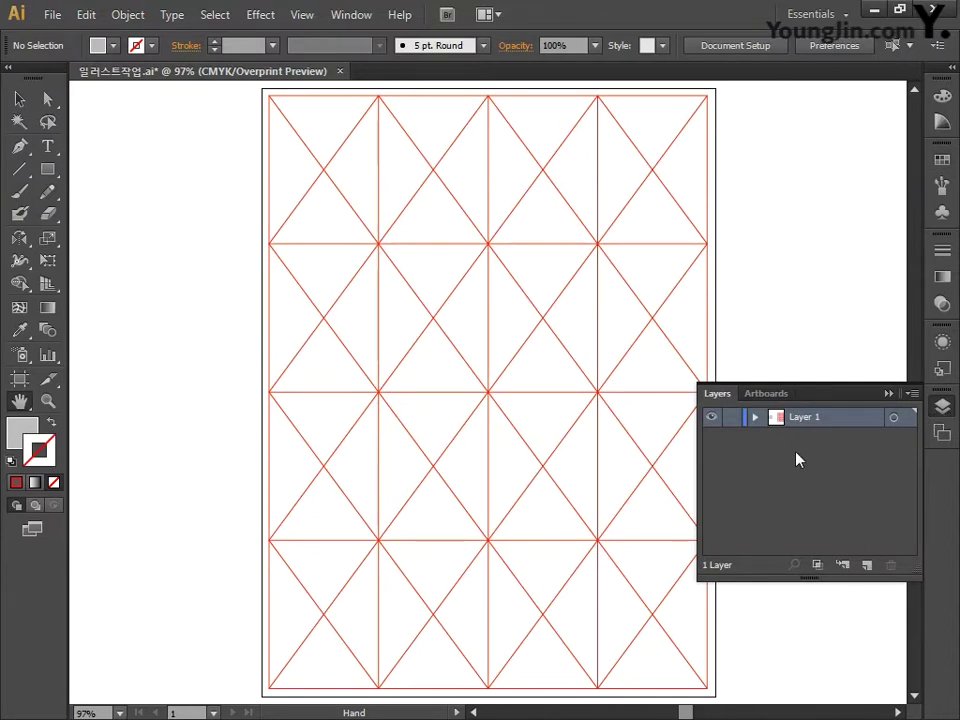
double_click(804, 419)
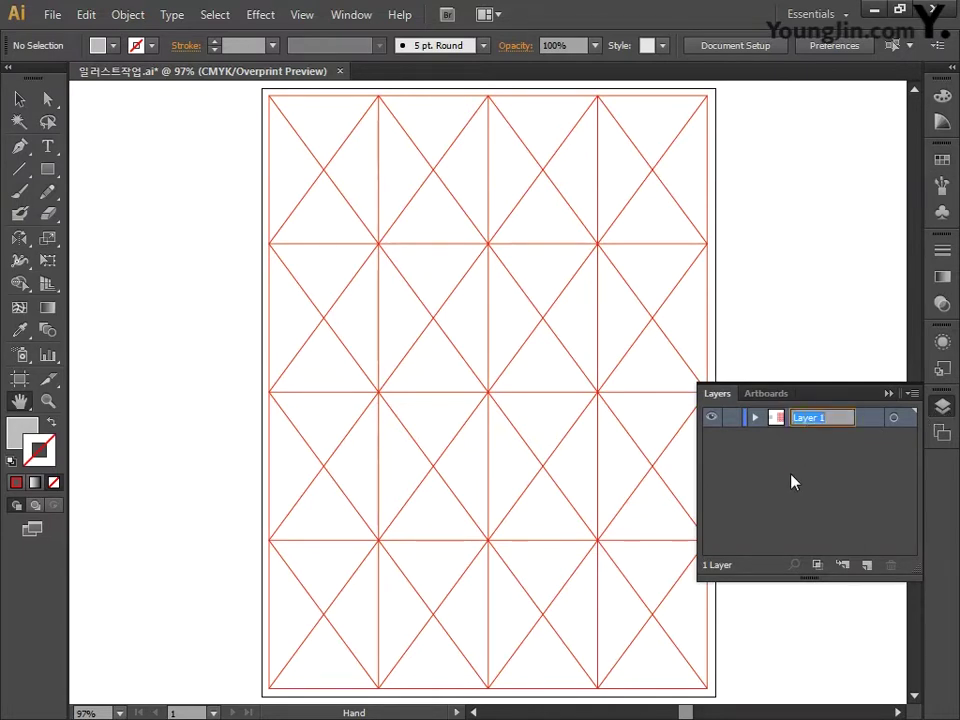
text(그리드)
click(793, 480)
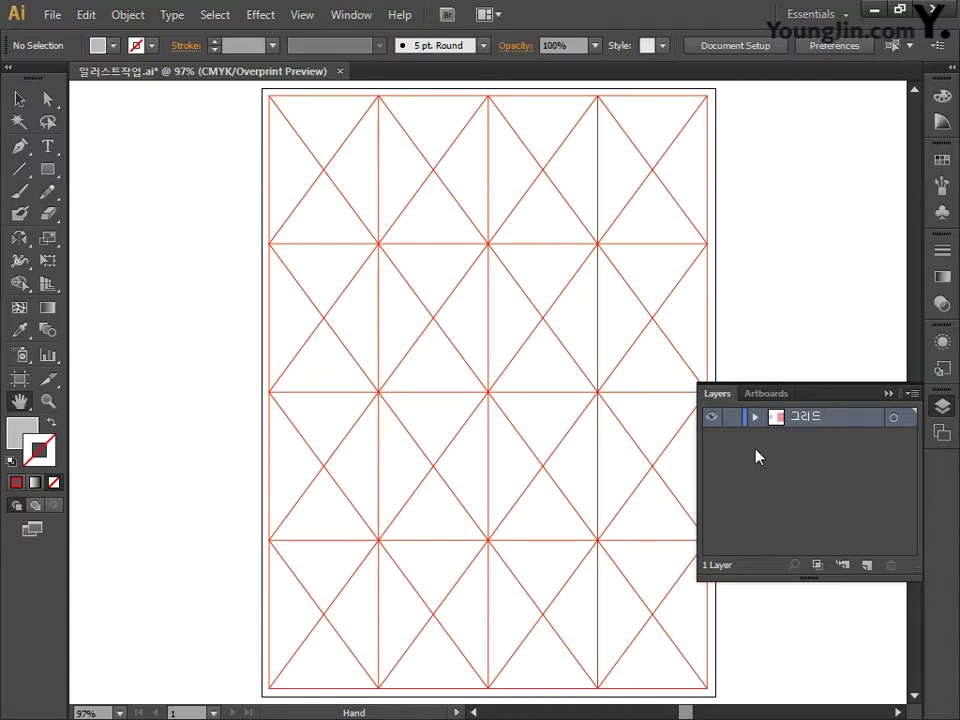
click(733, 418)
click(712, 418)
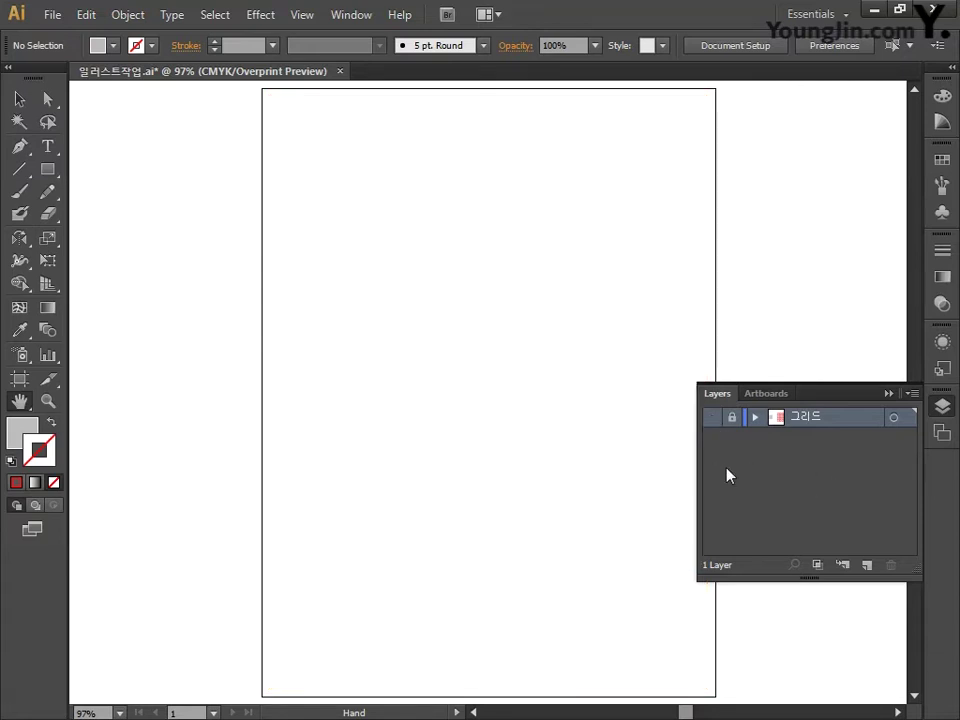
Add a new layer above the grid layer and name it 도형
click(868, 566)
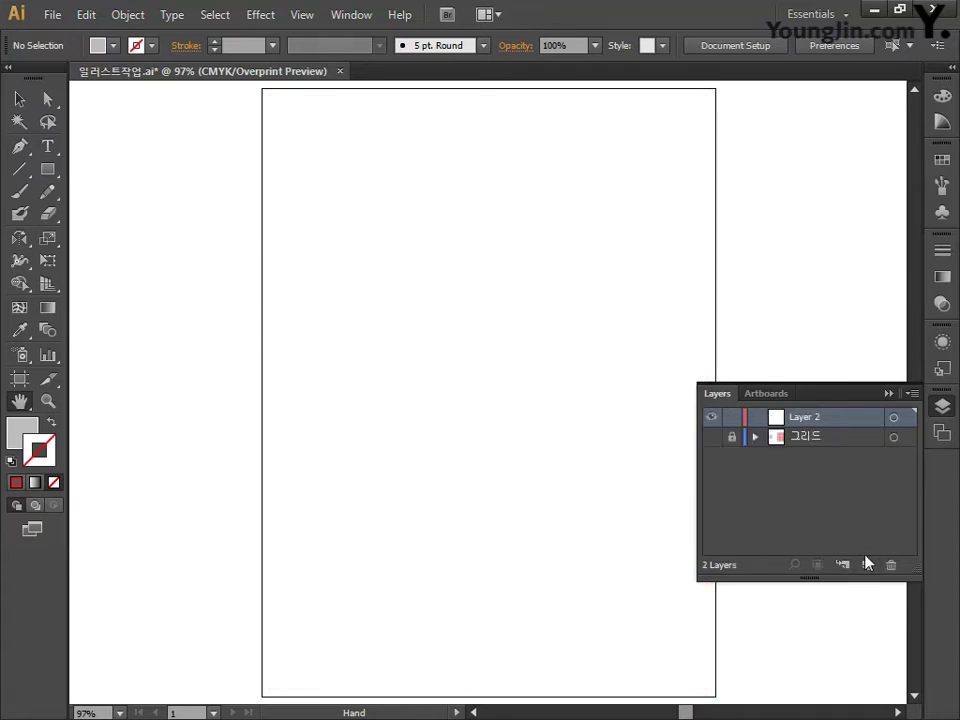
double_click(804, 420)
text(도형)
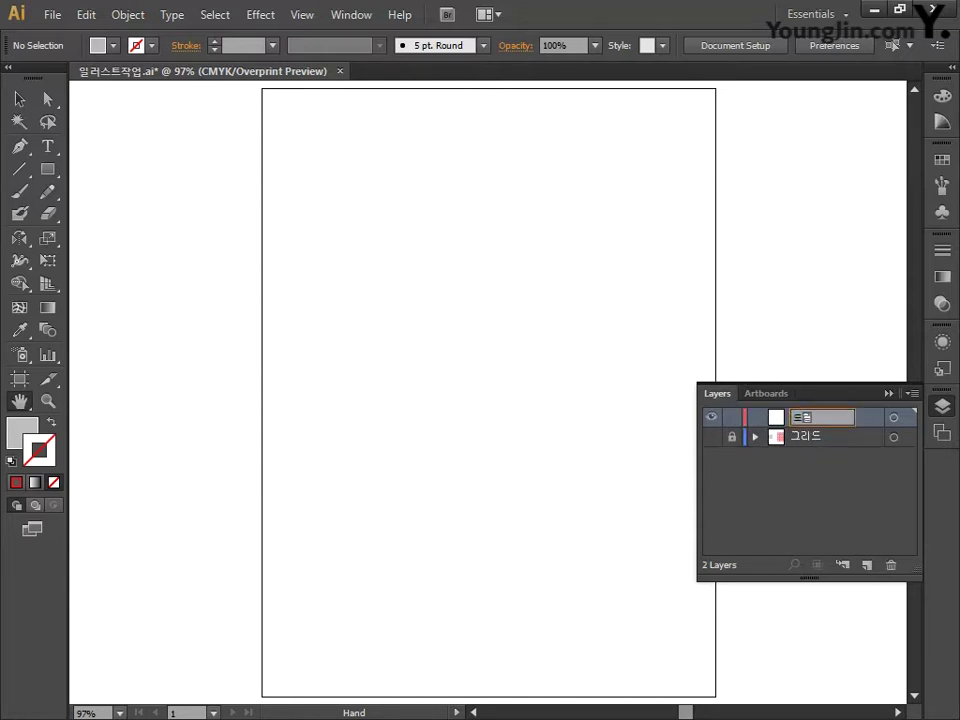
key(Return)
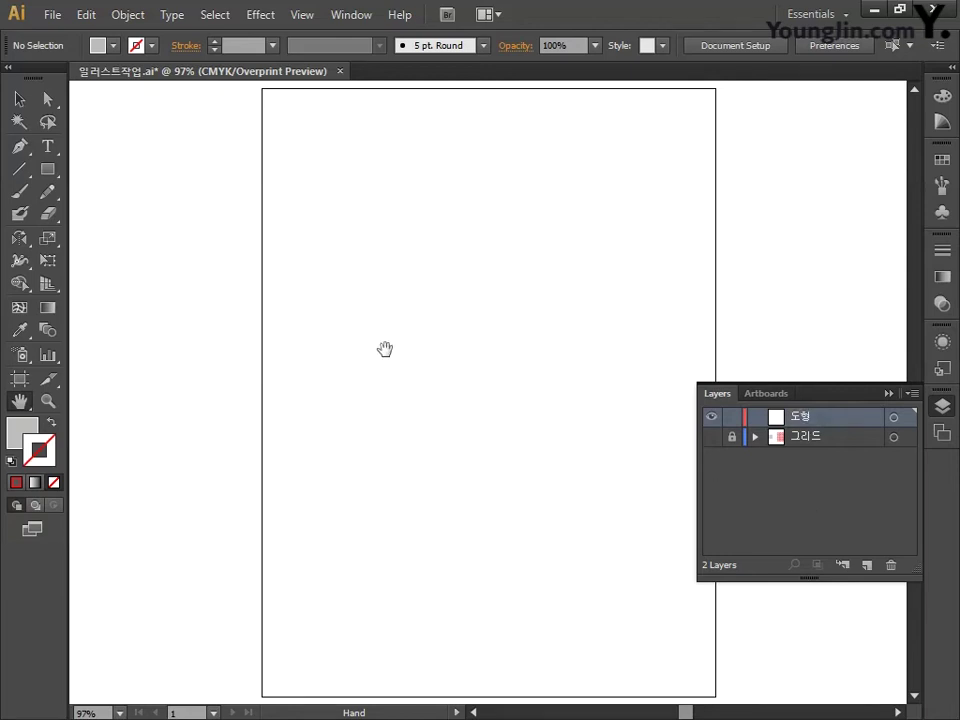
Draw a rectangle covering the entire artboard and fill it with the stored lattice pattern swatch
click(48, 170)
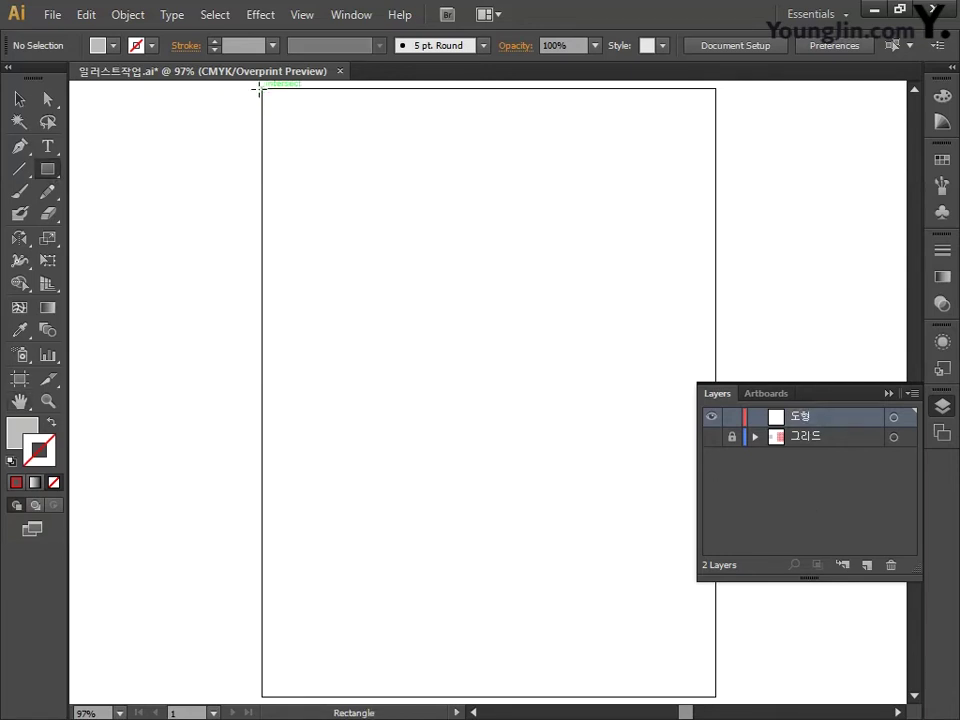
drag(262, 88, 715, 695)
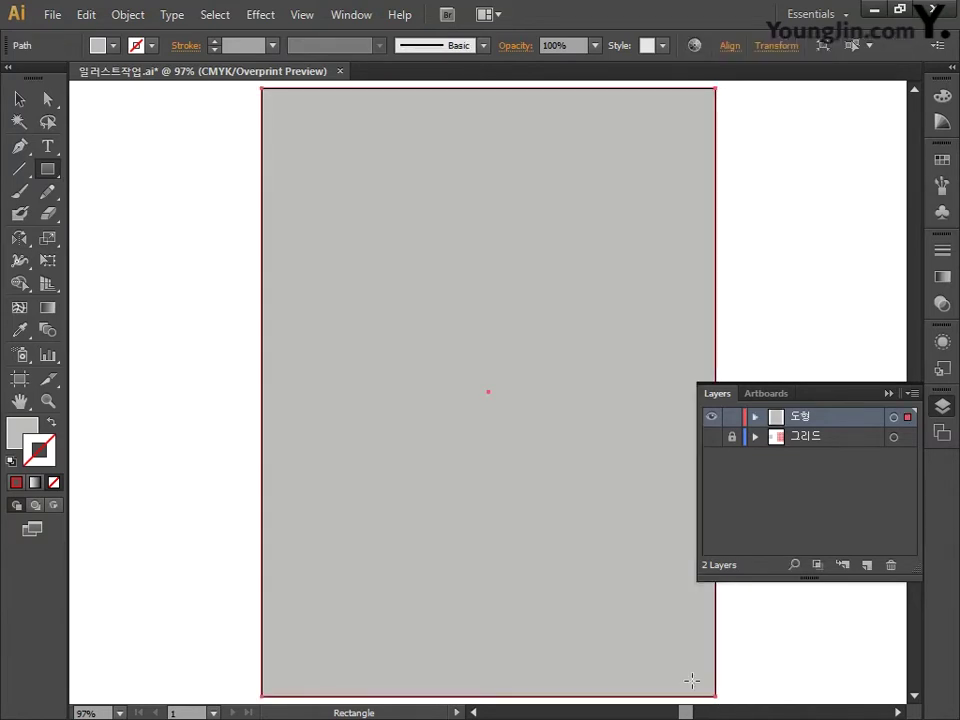
click(30, 435)
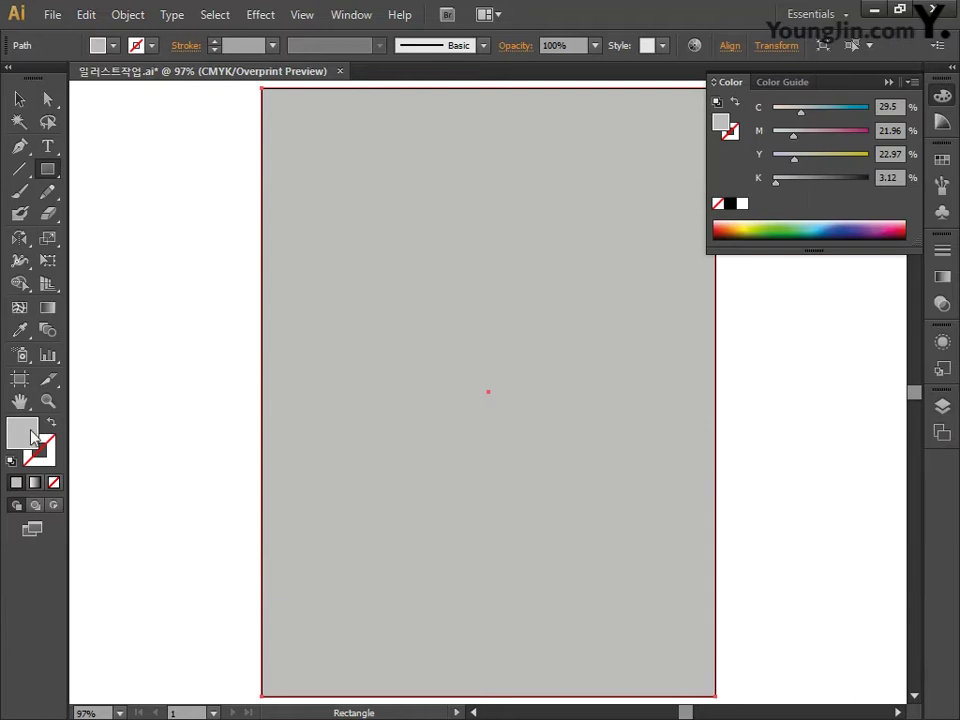
click(941, 161)
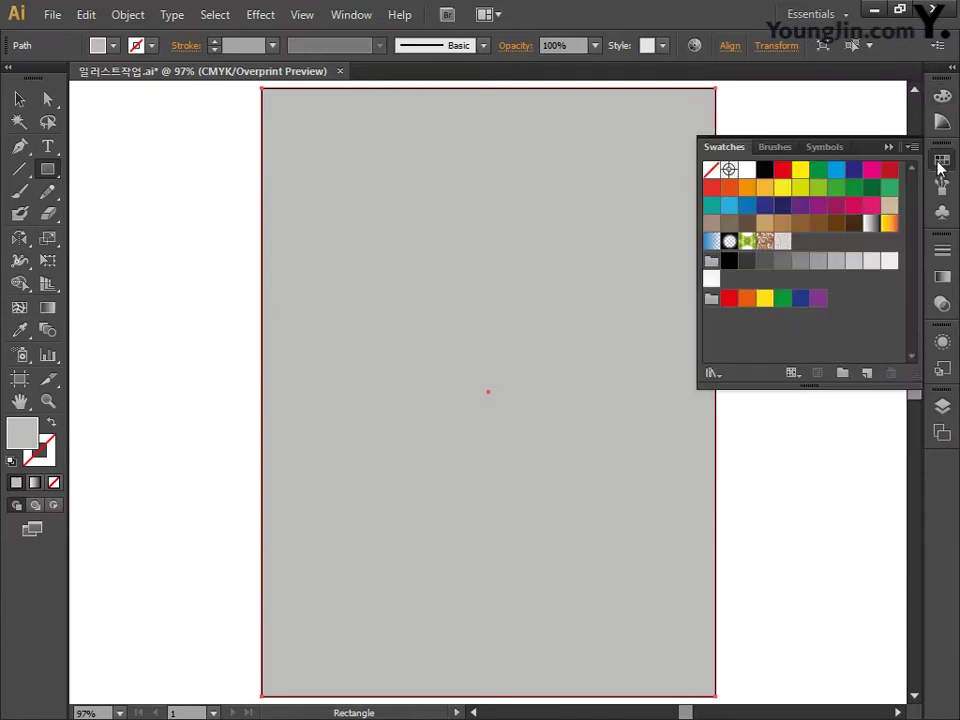
click(783, 242)
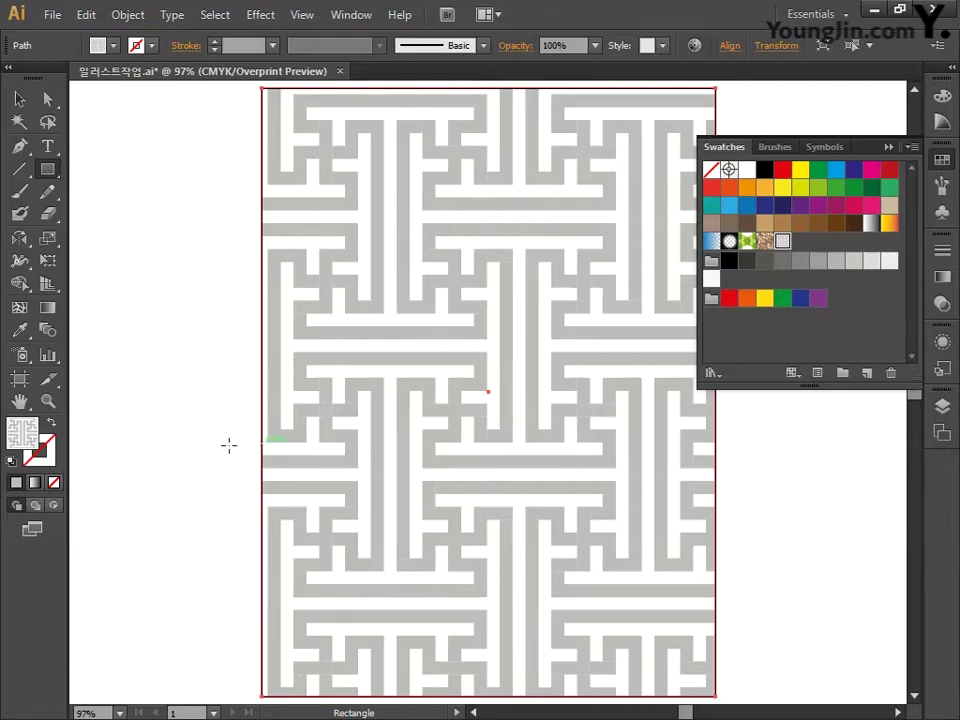
click(45, 454)
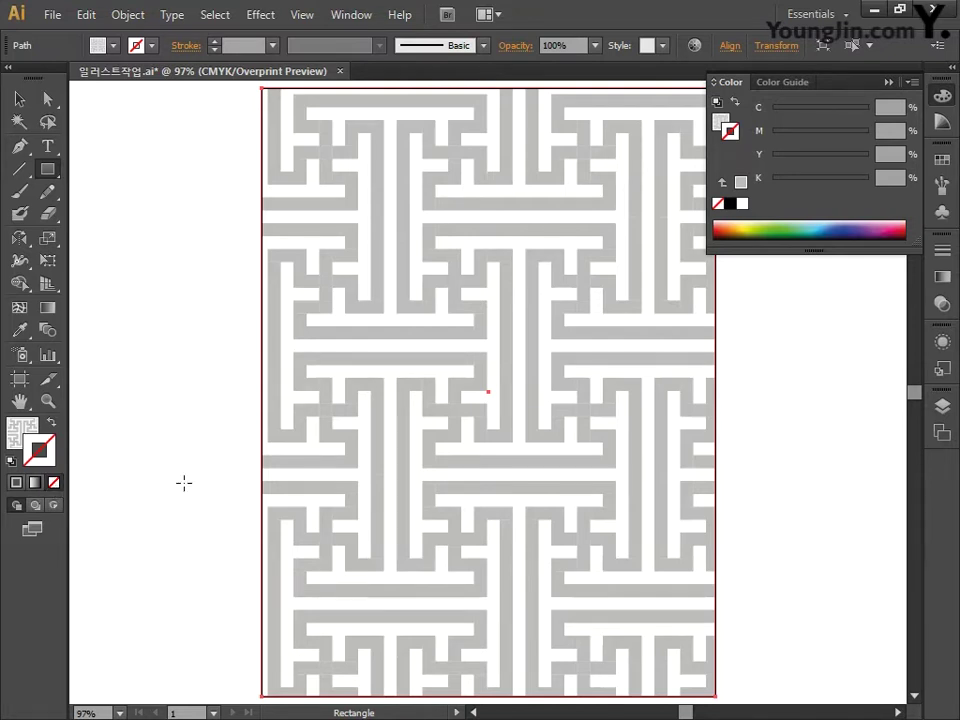
Scale only the pattern inside the artboard-sized rectangle uniformly to 20%
double_click(52, 243)
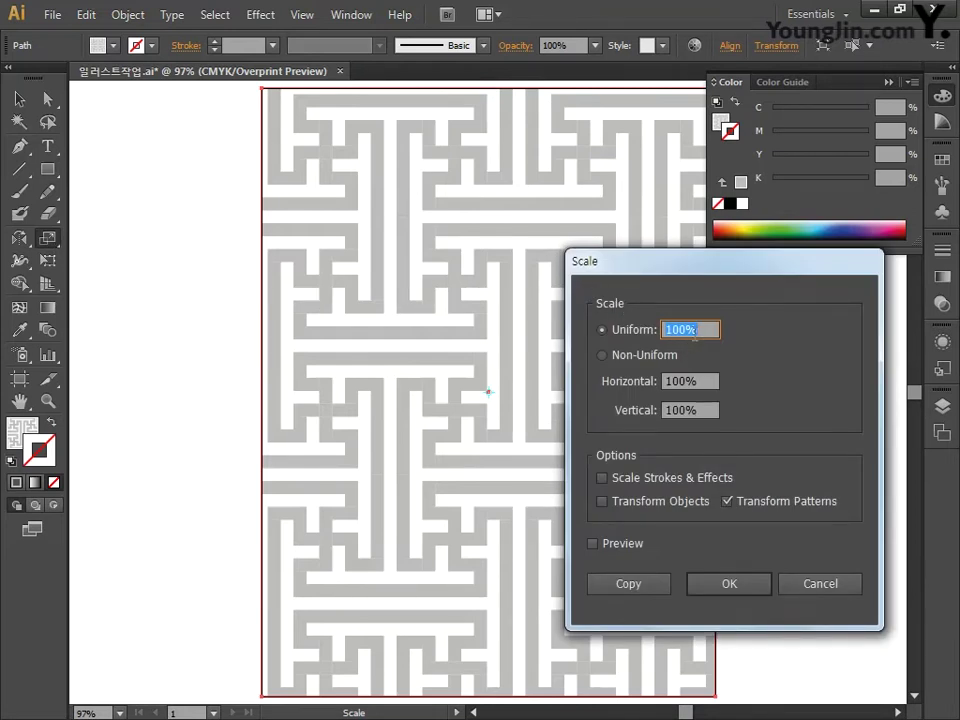
text(20)
click(726, 582)
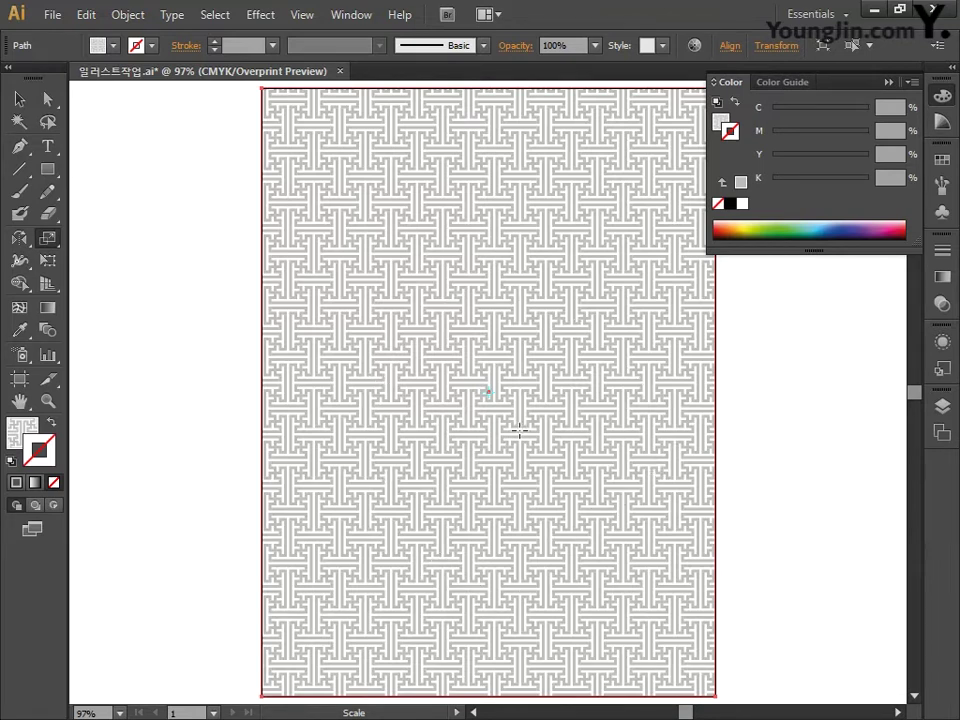
Rotate only the pattern inside the artboard-sized rectangle by 45°
drag(20, 240, 69, 246)
double_click(21, 244)
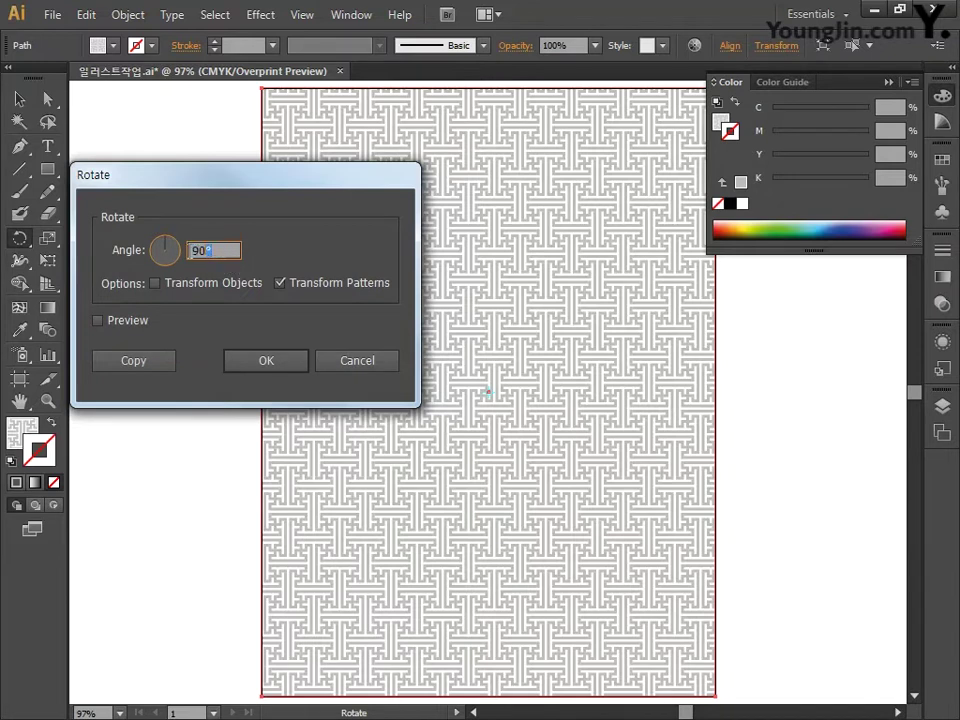
text(45)
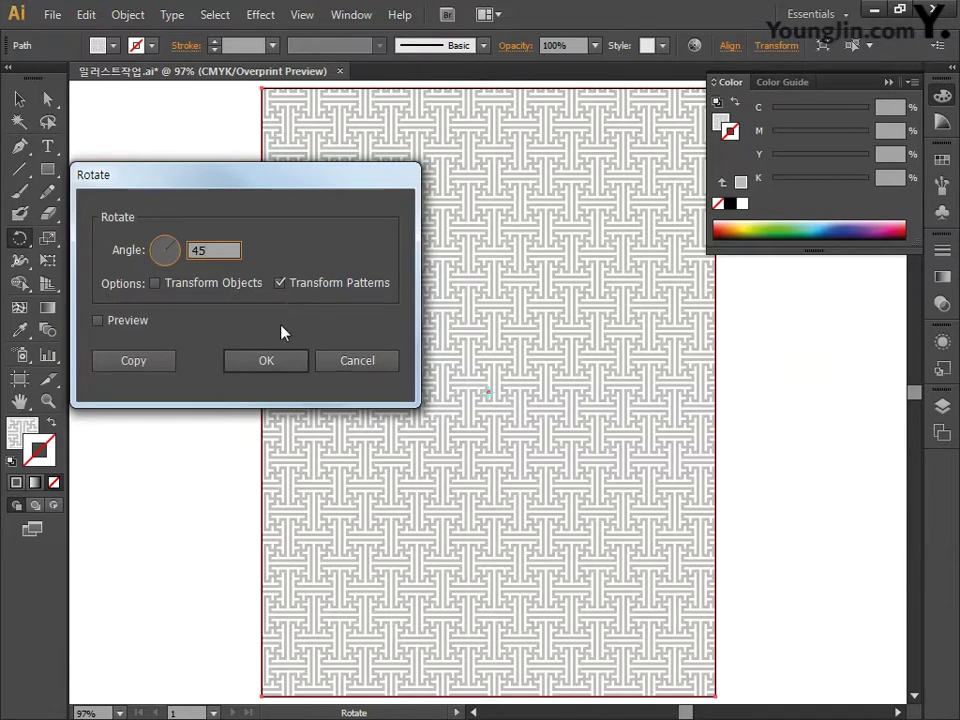
click(272, 356)
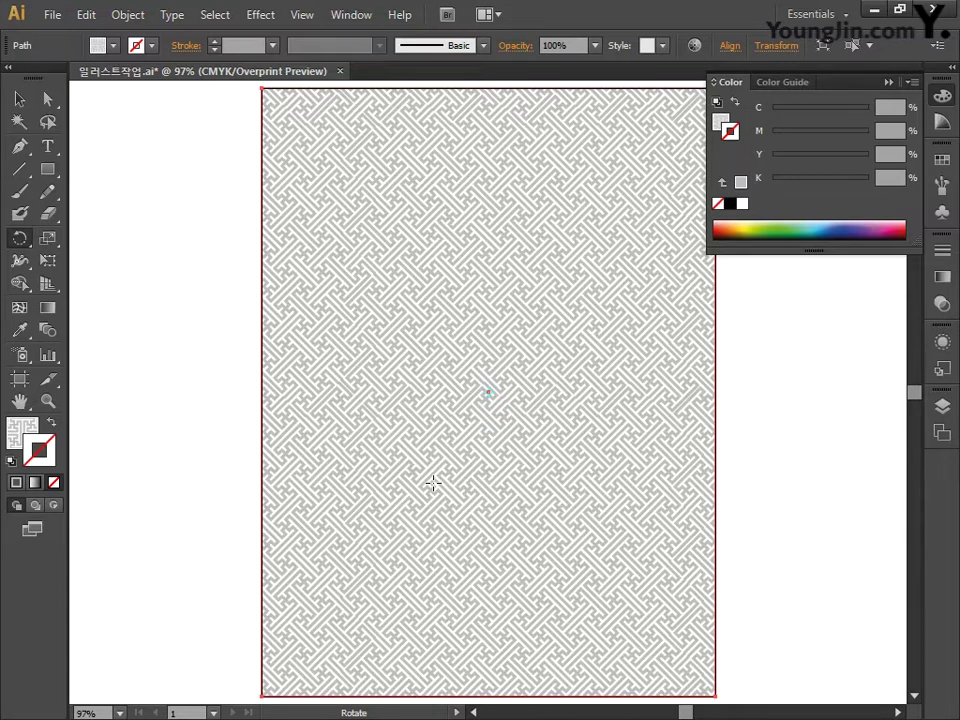
Save the document with the patterned background and collapse the colour settings
key(v)
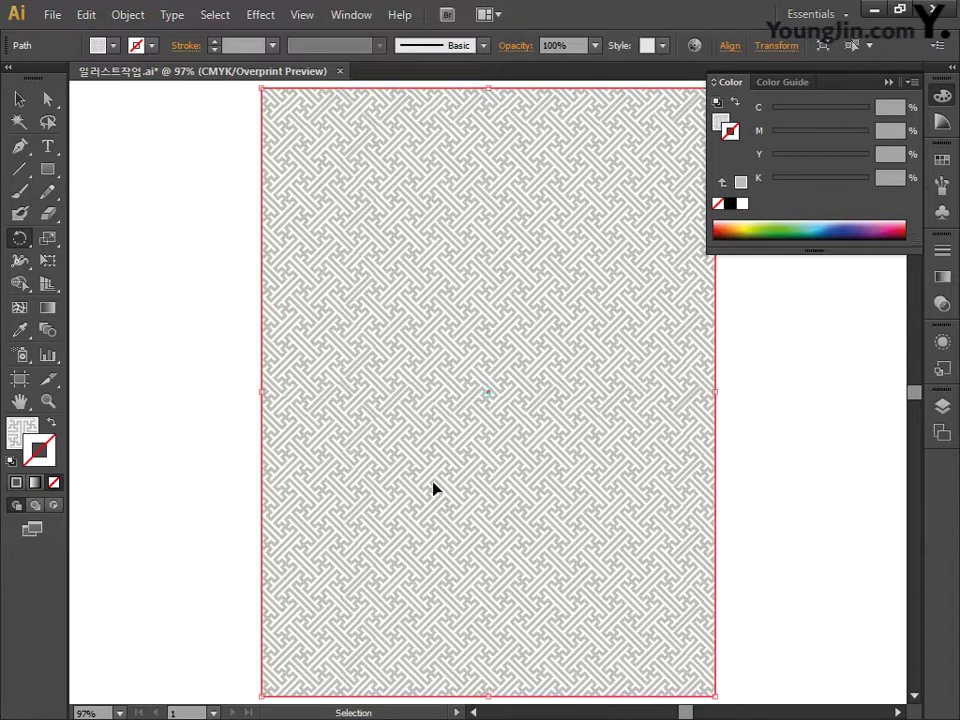
key(ctrl+s)
key(r)
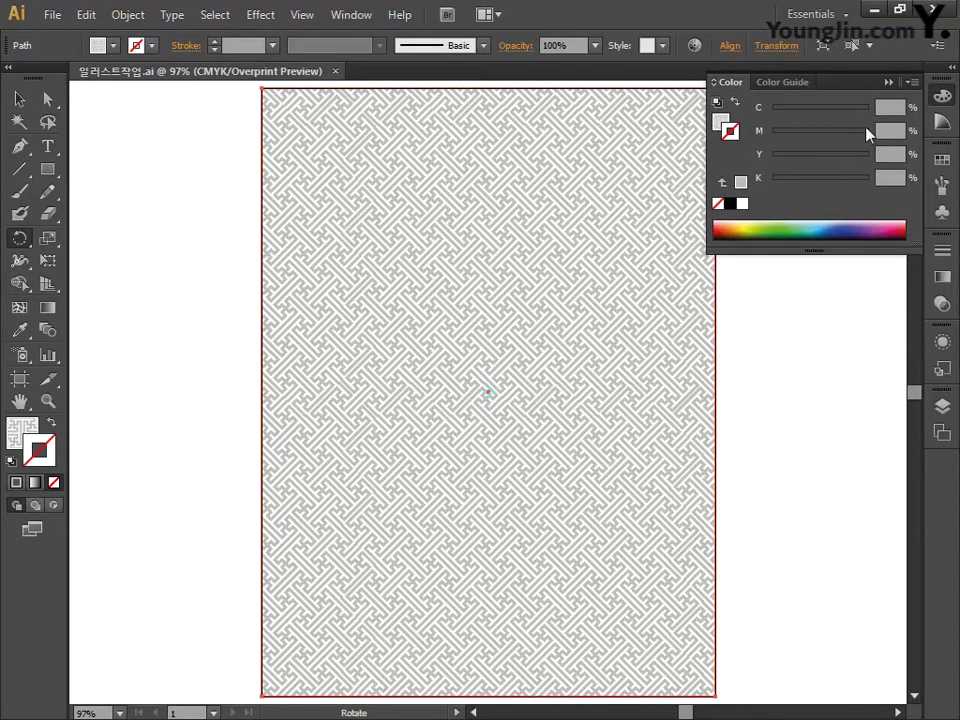
click(941, 97)
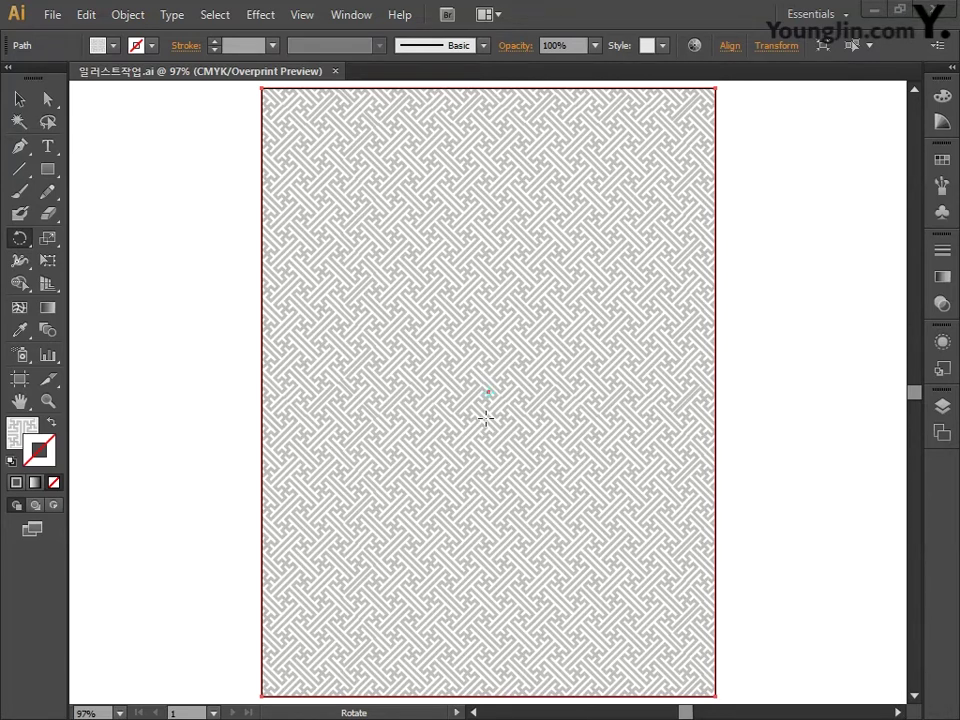
Set up the Pen tool with no fill and a black 1 pt stroke for drawing on the empty canvas beside the artboard
key(space)
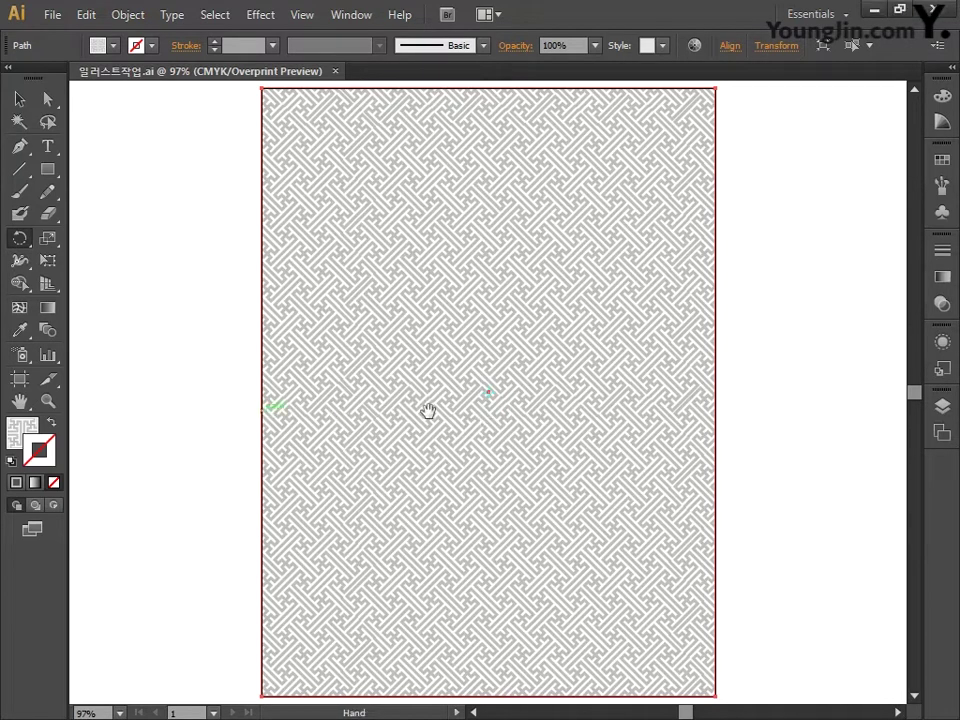
drag(178, 413, 516, 416)
drag(261, 417, 396, 416)
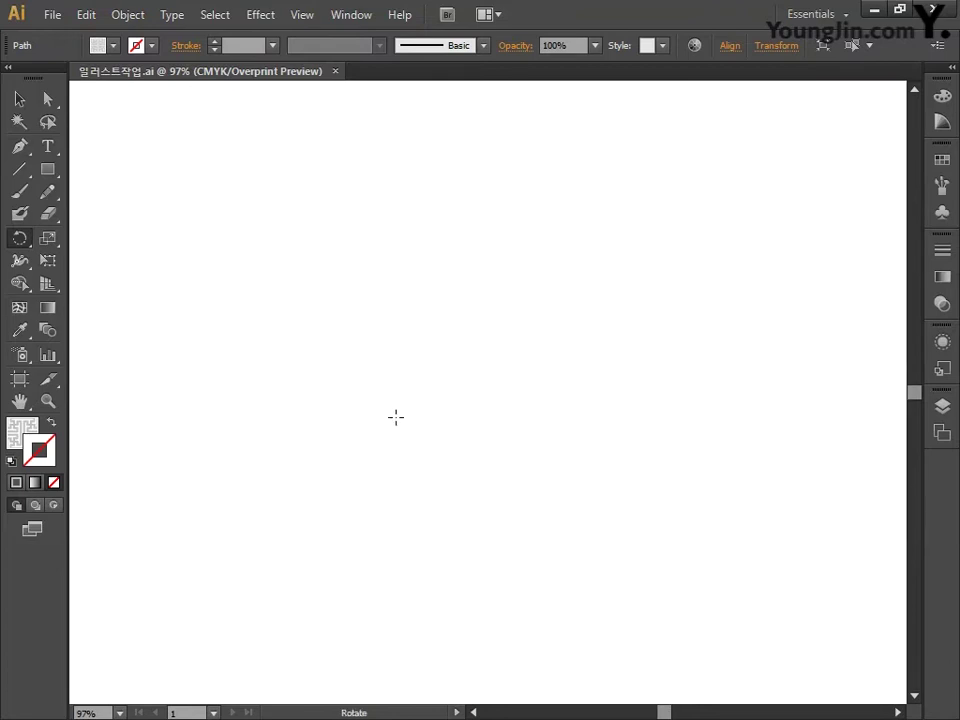
click(20, 146)
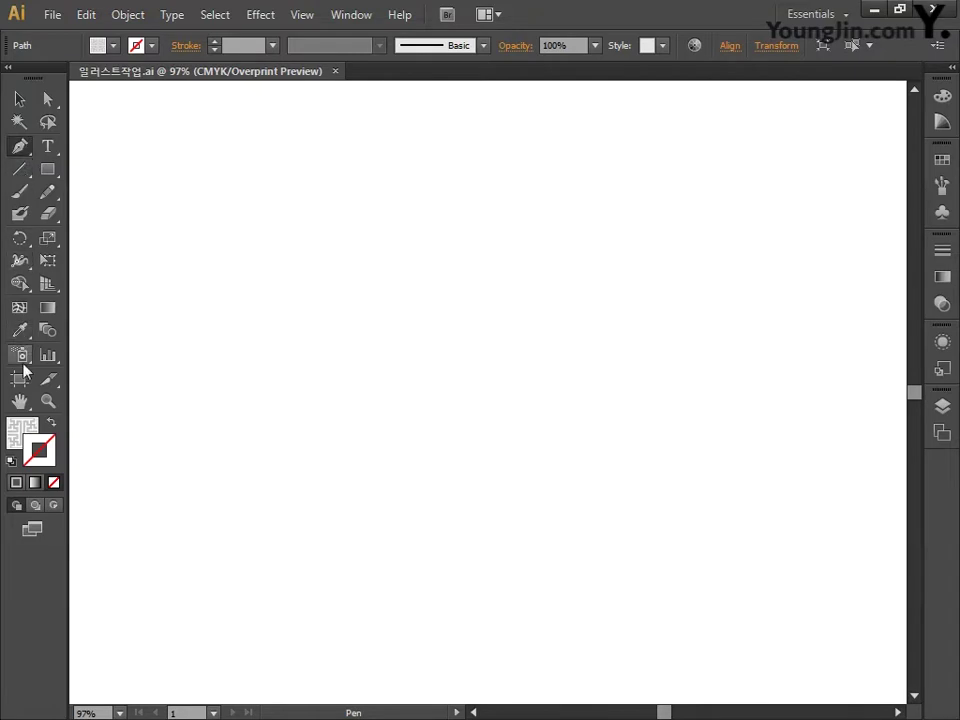
click(16, 482)
click(55, 482)
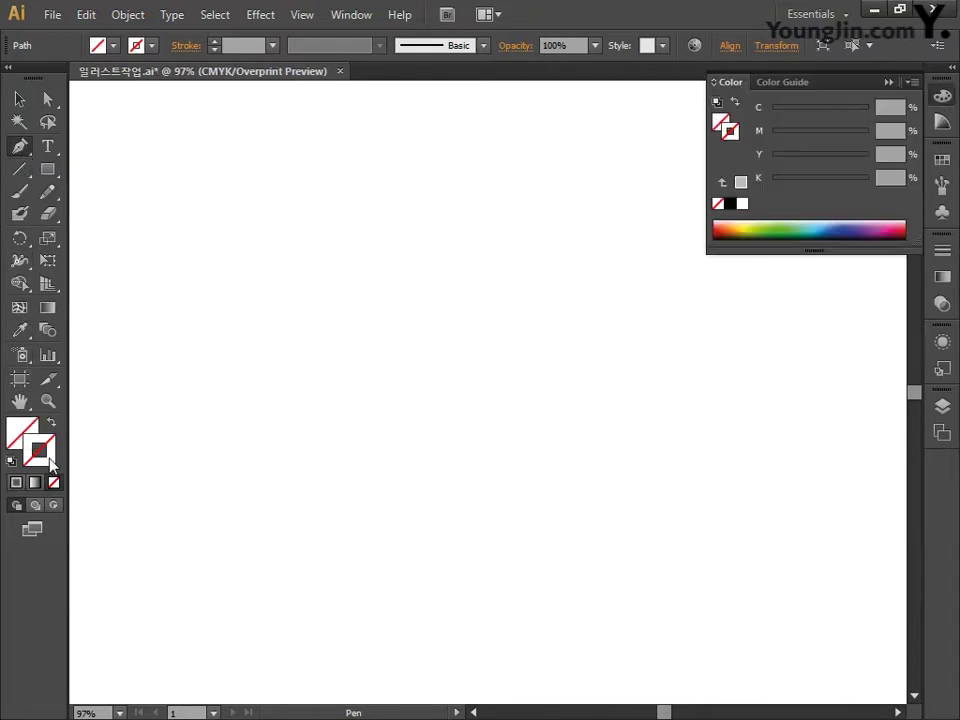
double_click(40, 450)
mouse_move(524, 369)
mouse_down()
mouse_move(598, 424)
mouse_move(604, 466)
mouse_up()
click(869, 241)
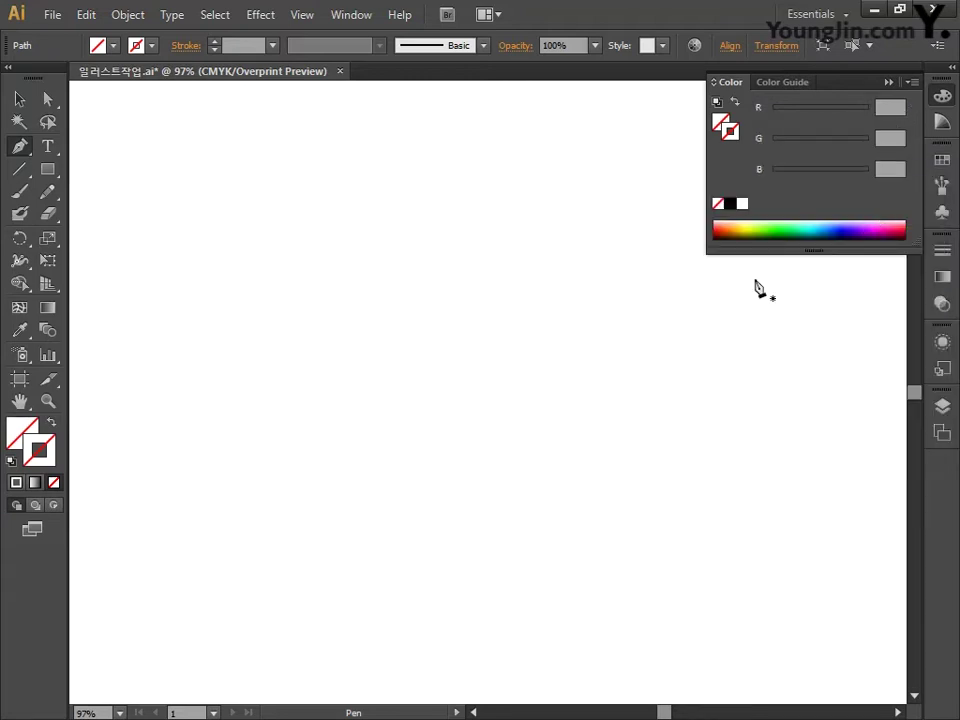
double_click(40, 450)
drag(540, 452, 547, 458)
click(872, 240)
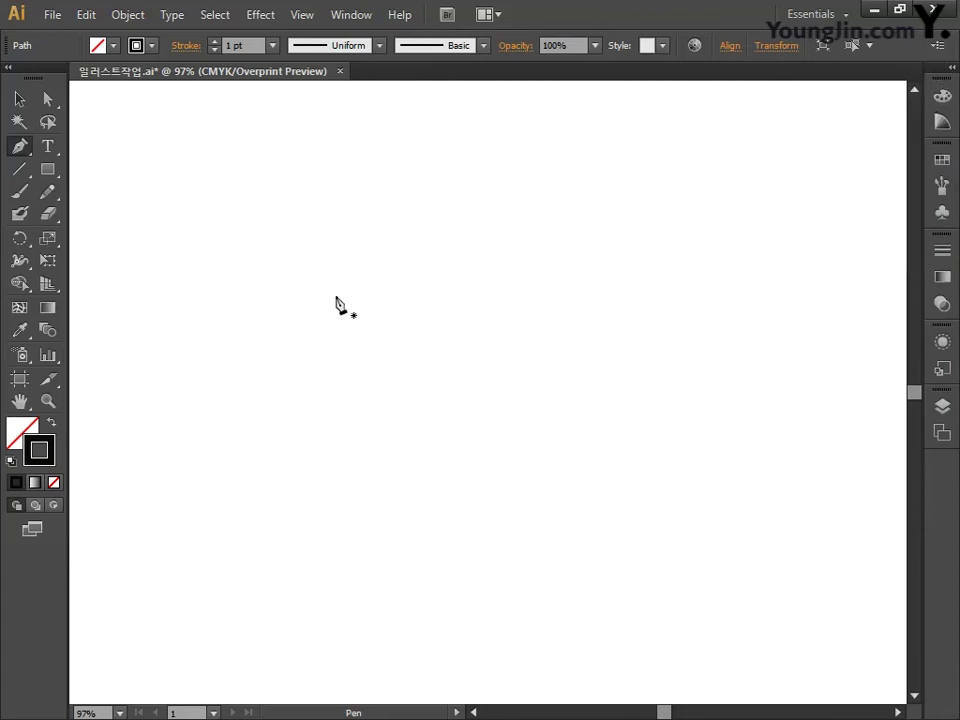
Draw the outer edge of the hair shape in straight Pen segments, from its upper right tip around the left side and along the underside
click(466, 208)
click(330, 180)
click(266, 141)
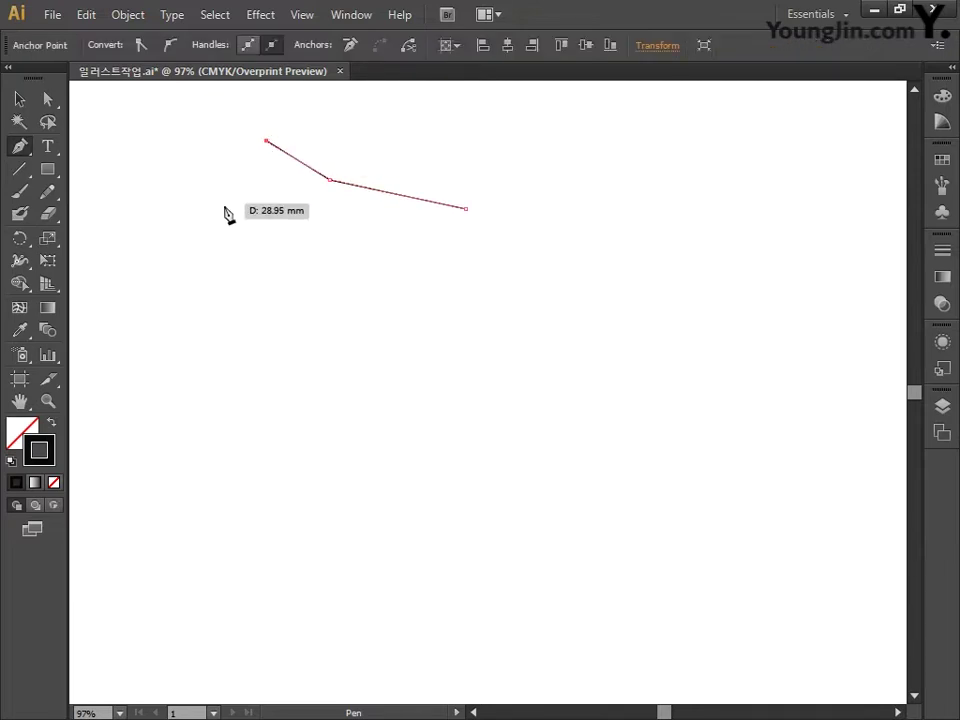
click(221, 213)
click(287, 289)
click(208, 386)
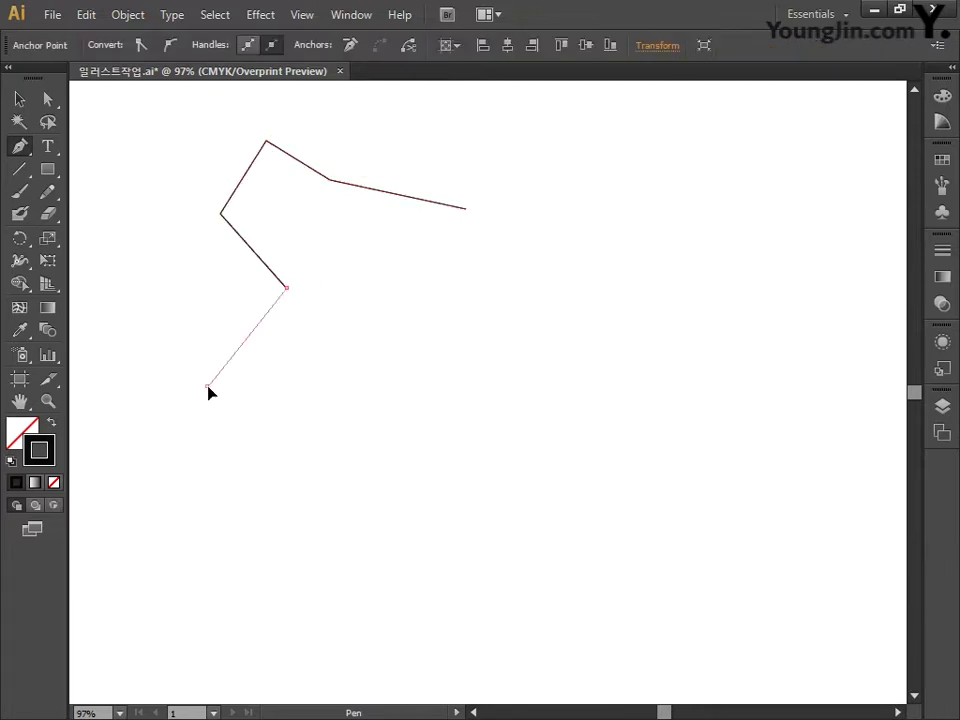
click(218, 468)
click(382, 452)
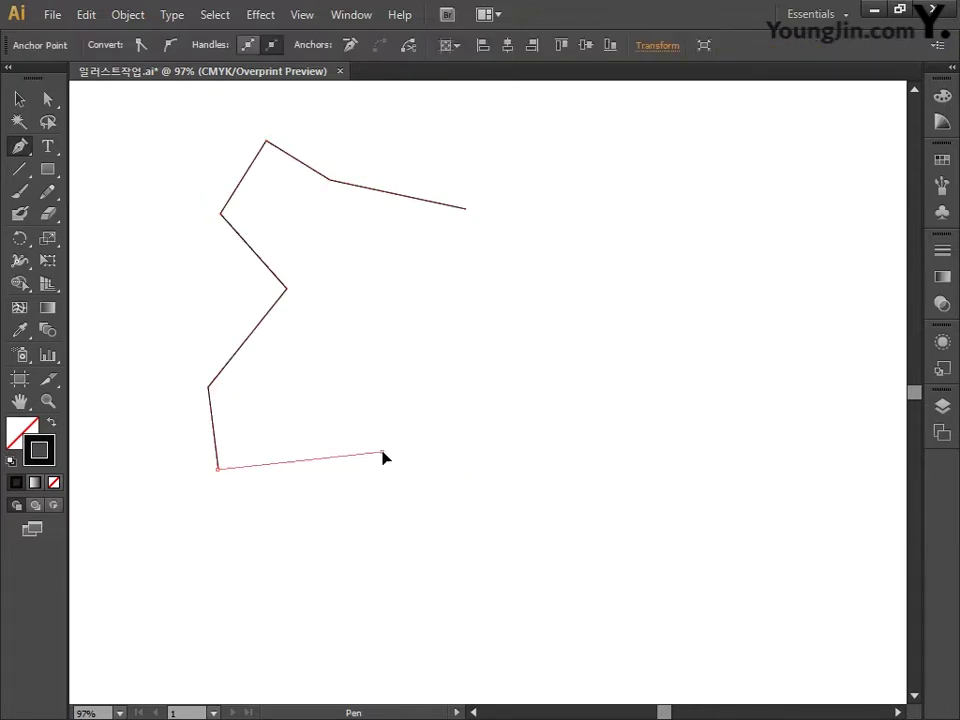
click(432, 474)
click(604, 410)
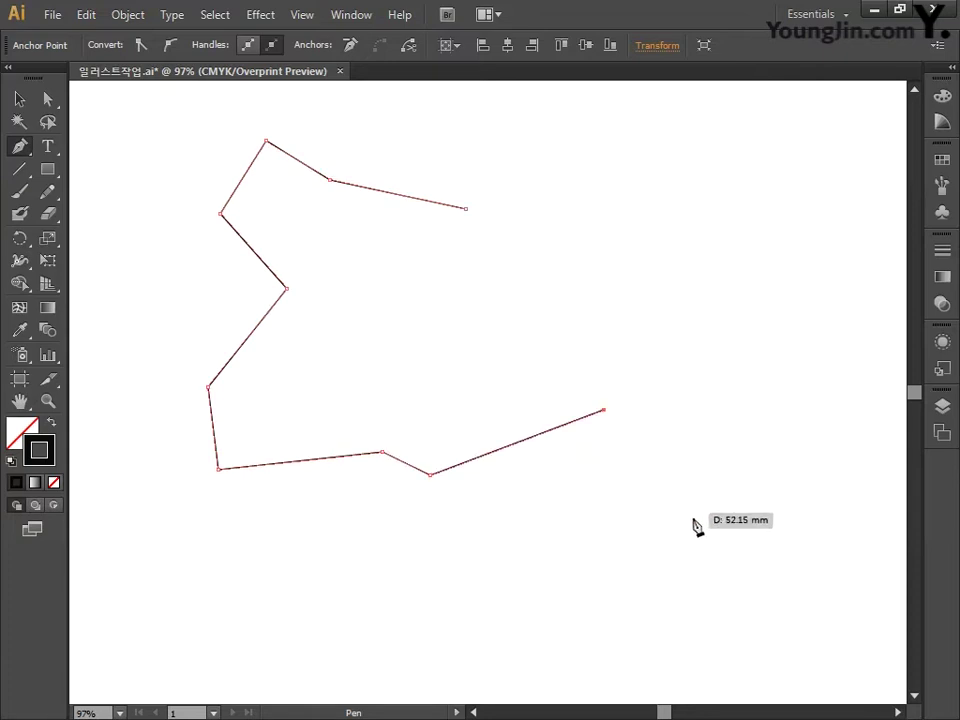
Continue the path around the pointed right end and back along the inner edge, closing it at the starting anchor
click(720, 474)
click(771, 430)
click(729, 432)
click(584, 376)
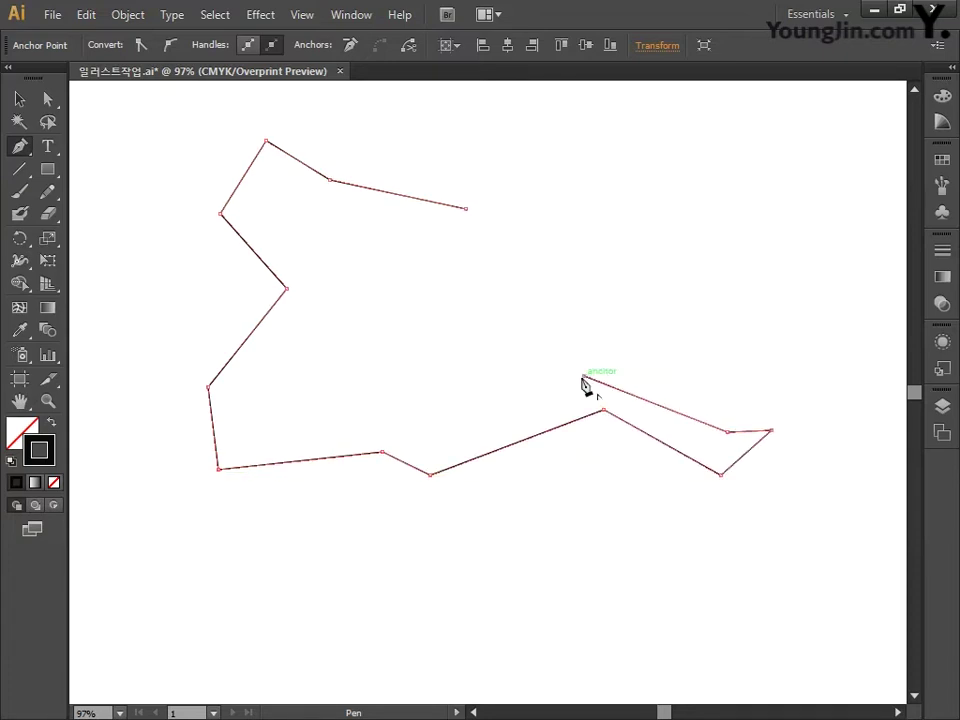
click(390, 424)
click(366, 393)
click(270, 436)
click(251, 381)
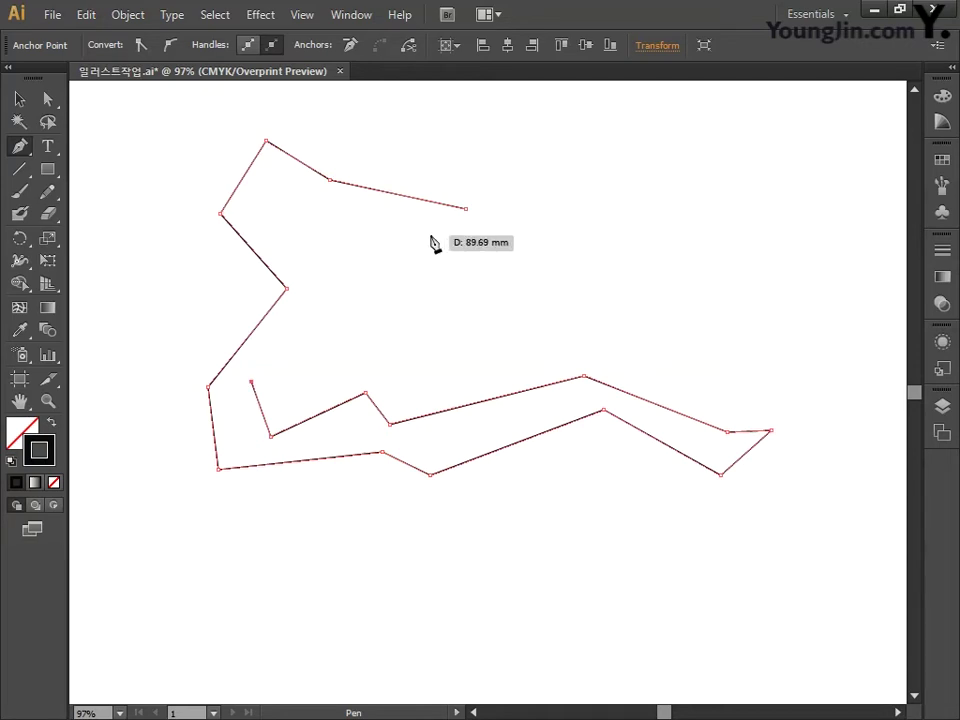
click(391, 236)
click(465, 209)
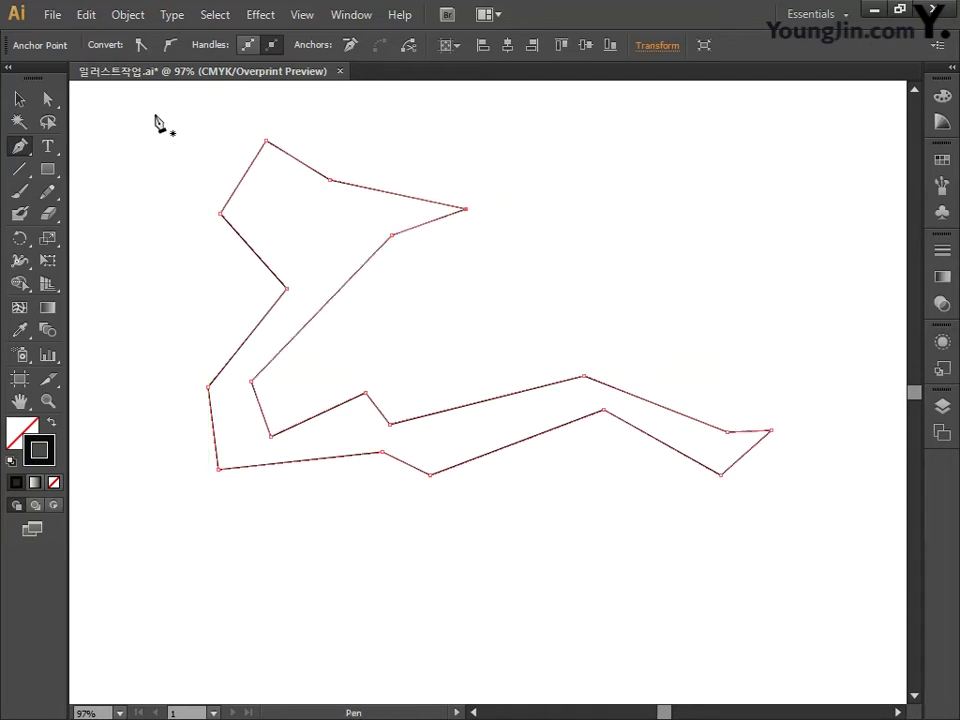
Convert the corner anchors of the shape's upper lobe to smooth points, leaving the right tip and the left notch sharp
click(49, 100)
key(ctrl)
key(alt)
drag(220, 213, 214, 167)
drag(266, 141, 293, 140)
drag(330, 180, 355, 189)
drag(392, 235, 369, 251)
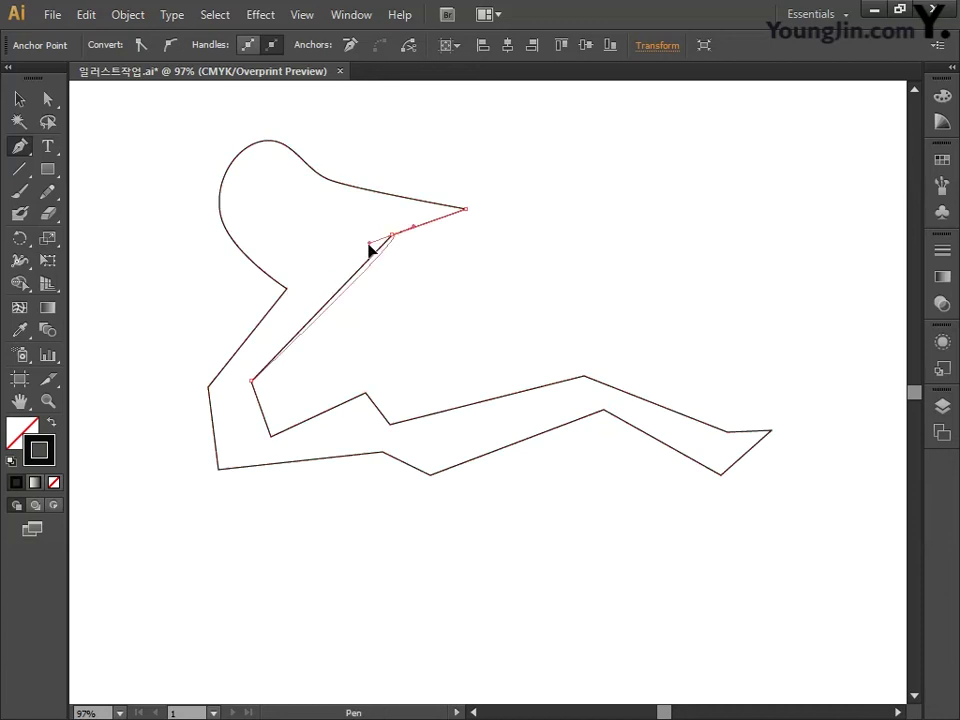
Convert the corner anchors along the outer lower edge, from the left bend to the bottom of the right end, to smooth curves
drag(208, 386, 199, 424)
drag(218, 469, 246, 484)
drag(382, 452, 398, 456)
drag(430, 474, 460, 478)
drag(603, 409, 662, 417)
drag(720, 474, 741, 483)
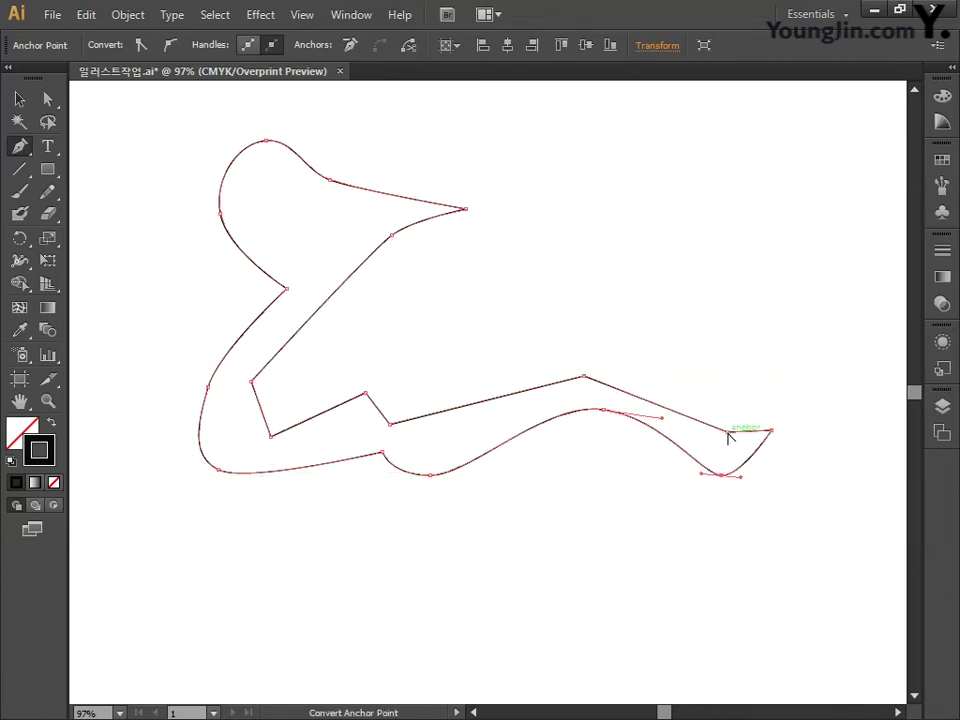
Convert the corner anchors along the inner upper edge, from the right end back to the left bend, to smooth curves
drag(727, 433, 750, 438)
drag(584, 376, 542, 370)
drag(390, 423, 404, 428)
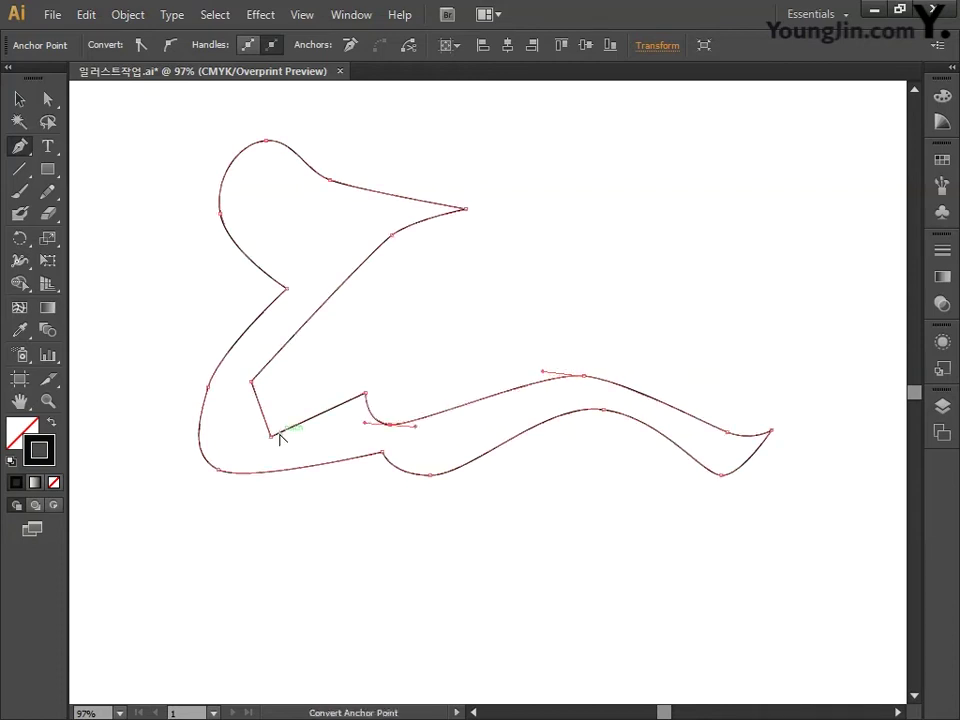
drag(270, 436, 243, 368)
Turn off Smart Guides and reposition the upper lobe's anchors and handles to refine its rounded outline and left notch
click(301, 14)
click(371, 553)
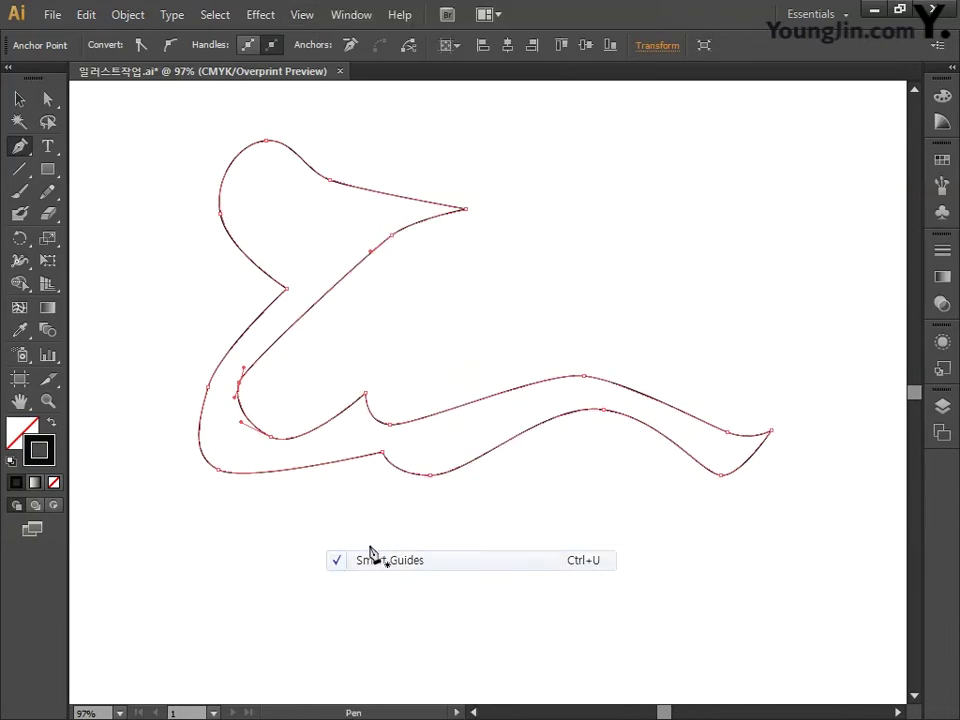
ctrl+click(381, 249)
drag(381, 249, 396, 221)
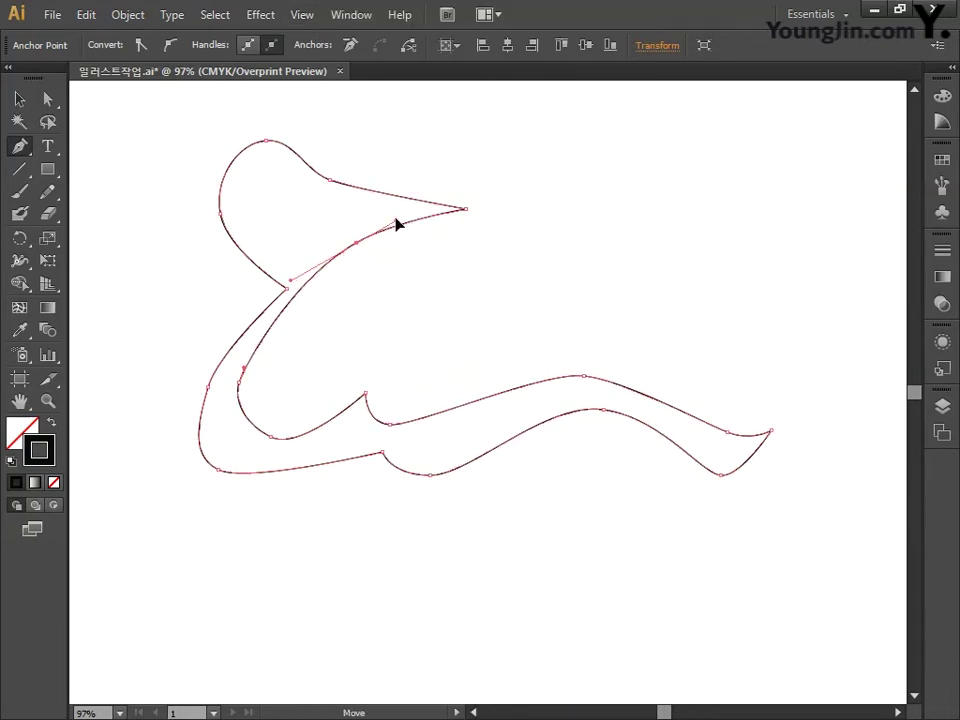
drag(332, 186, 251, 156)
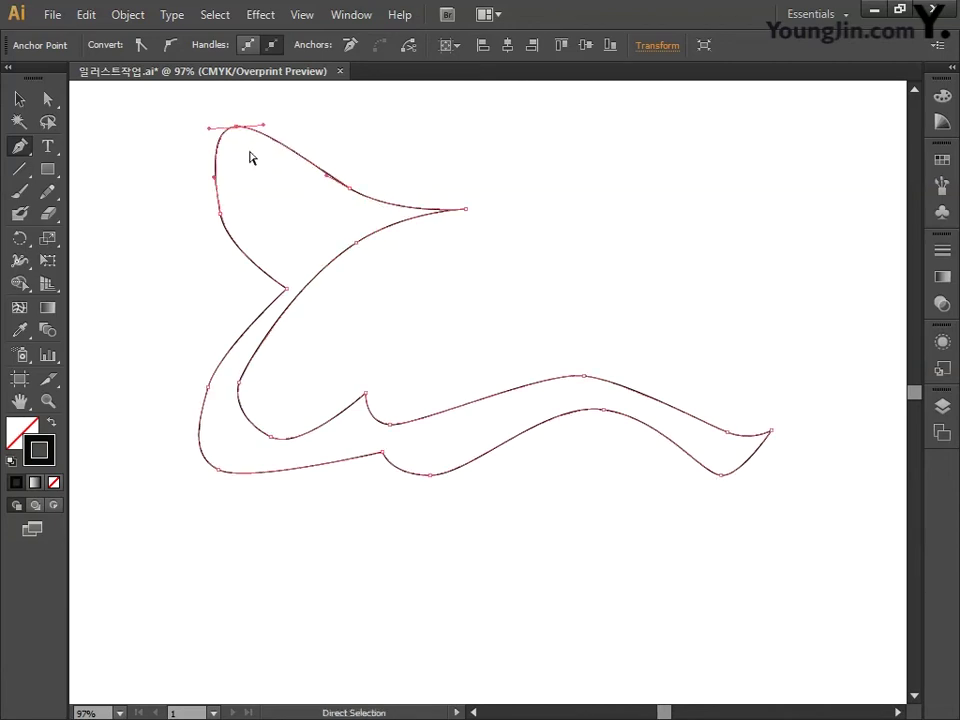
drag(253, 246, 271, 153)
click(317, 326)
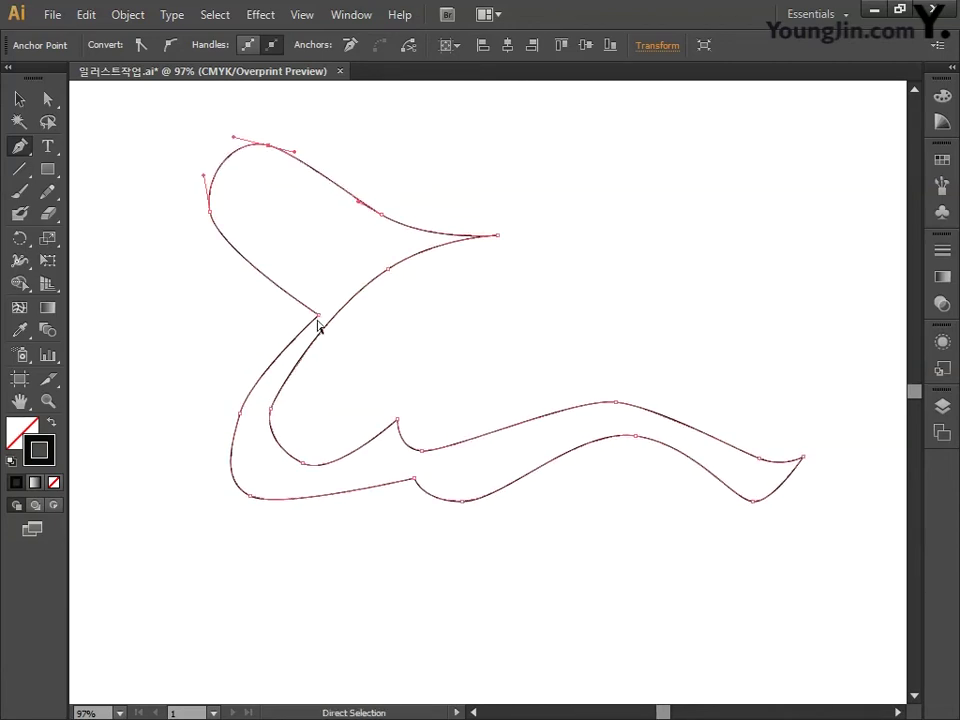
Adjust the anchors and handles of the lower left bend so its inner and outer edges form a slim, even curve
click(255, 495)
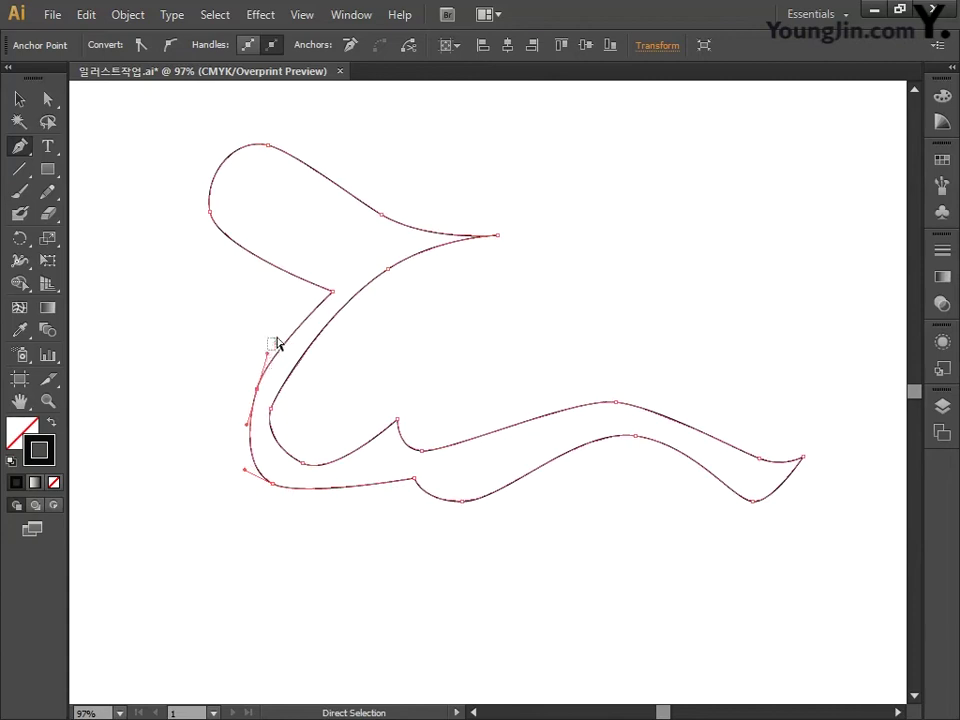
drag(276, 343, 274, 347)
drag(276, 418, 296, 465)
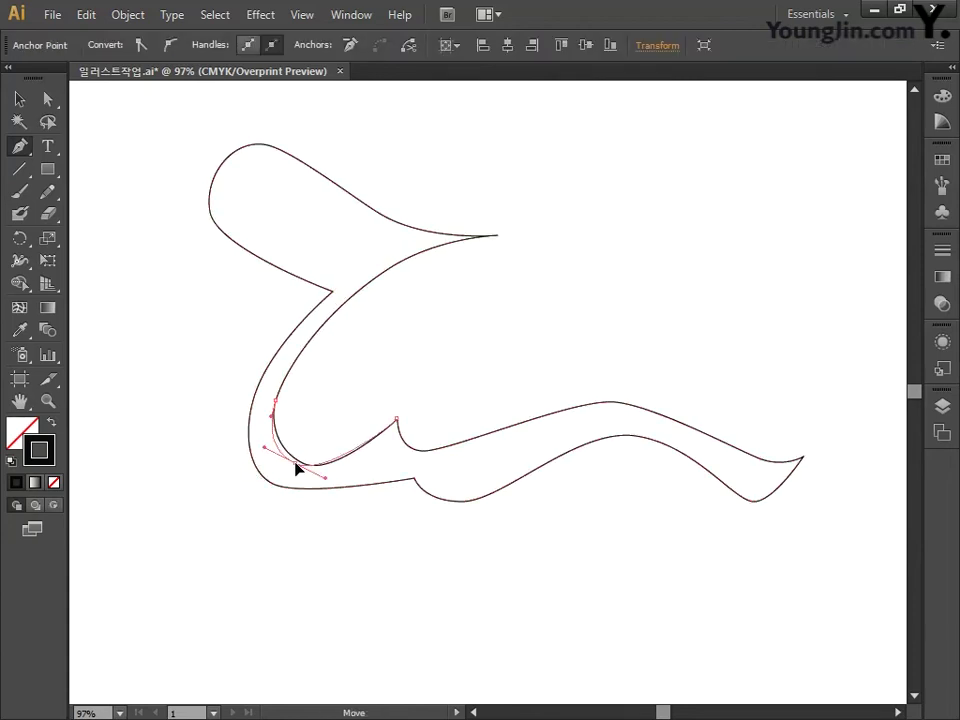
click(264, 452)
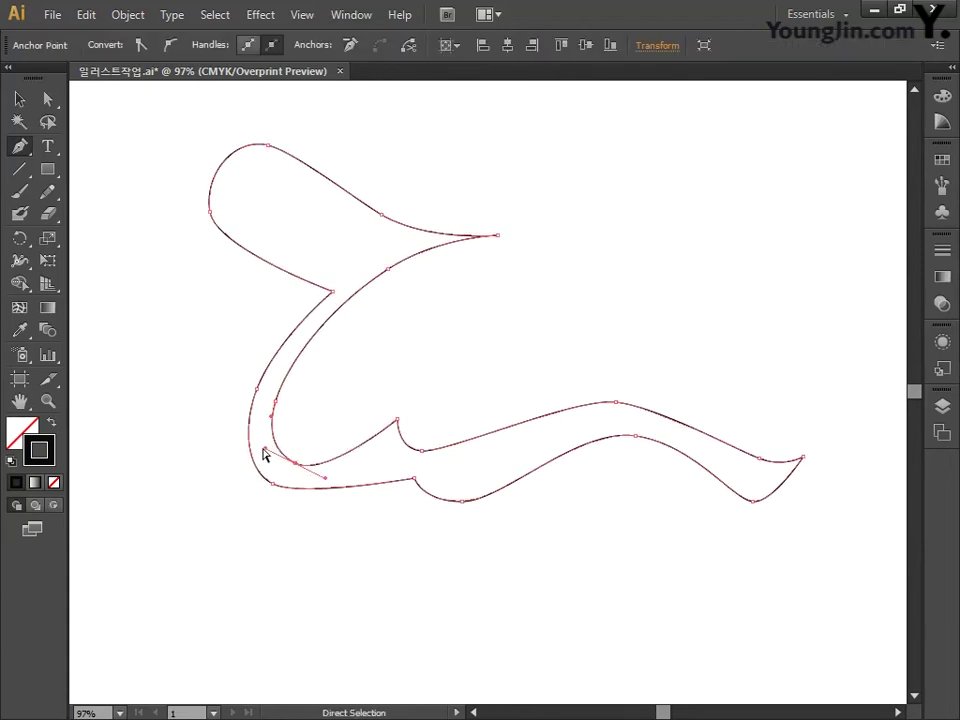
click(294, 506)
Narrow the middle band by raising the lower edge's anchors and shifting the upper edge's anchors closer to it
drag(461, 500, 428, 453)
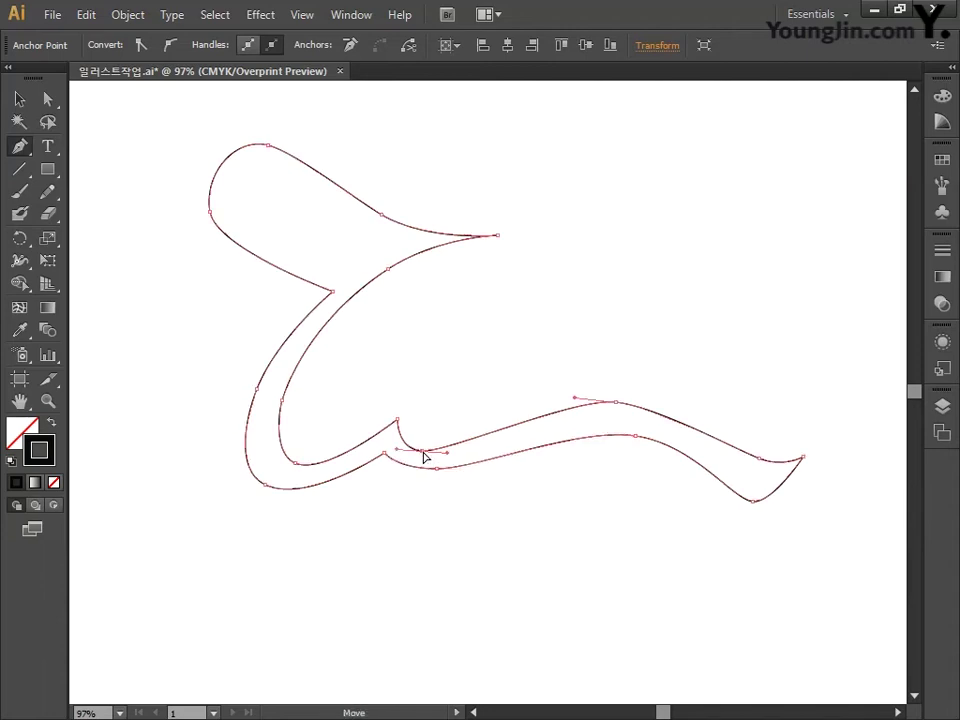
drag(579, 409, 582, 430)
alt+click(582, 430)
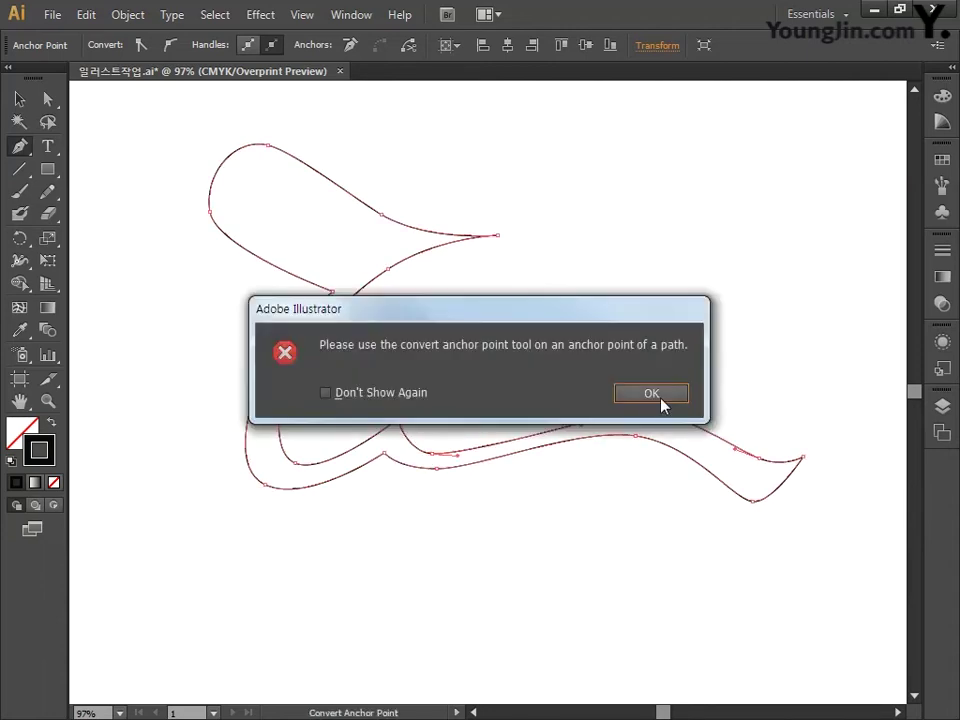
click(650, 392)
Reshape the right end by repositioning its tip, bottom and ridge anchors so the band tapers into a hooked point
ctrl+click(745, 465)
drag(754, 508, 761, 514)
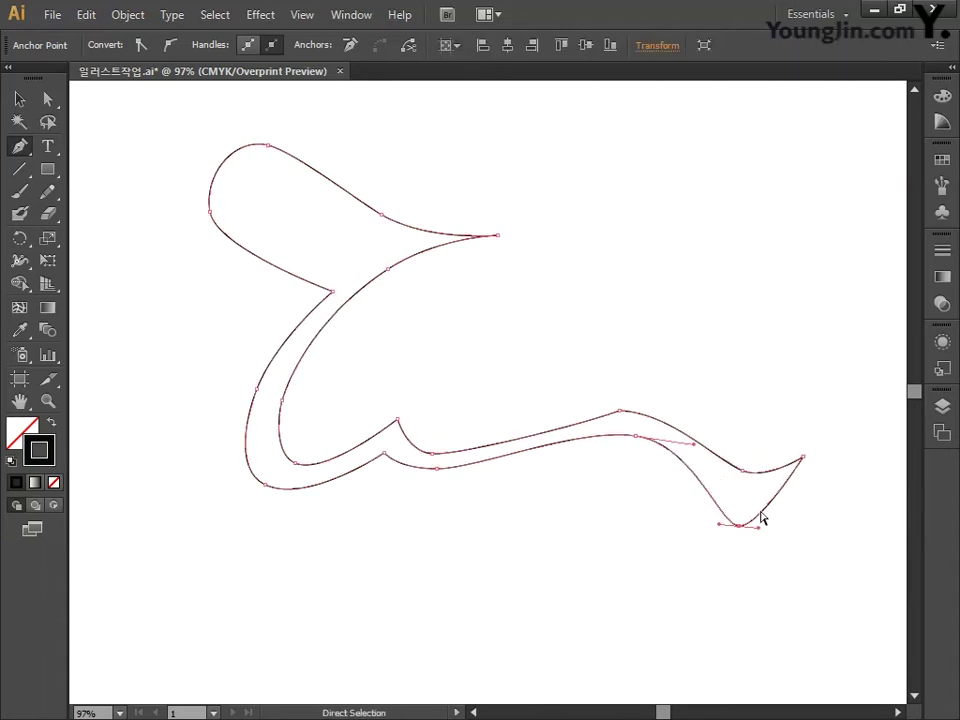
drag(803, 456, 770, 465)
drag(636, 436, 702, 406)
drag(685, 331, 633, 362)
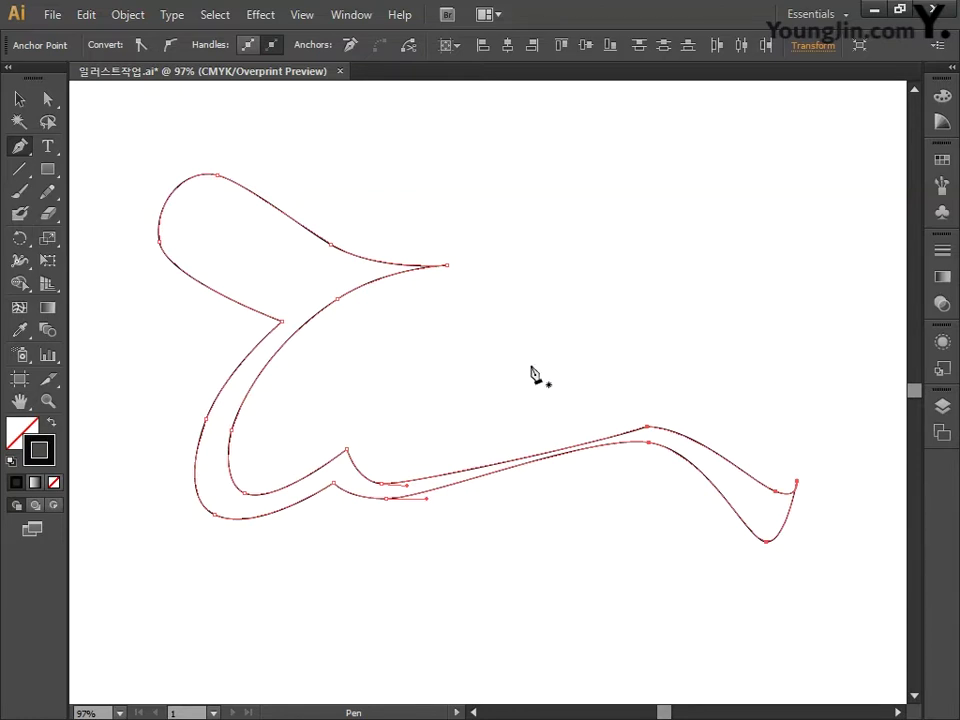
key(space)
drag(542, 379, 540, 330)
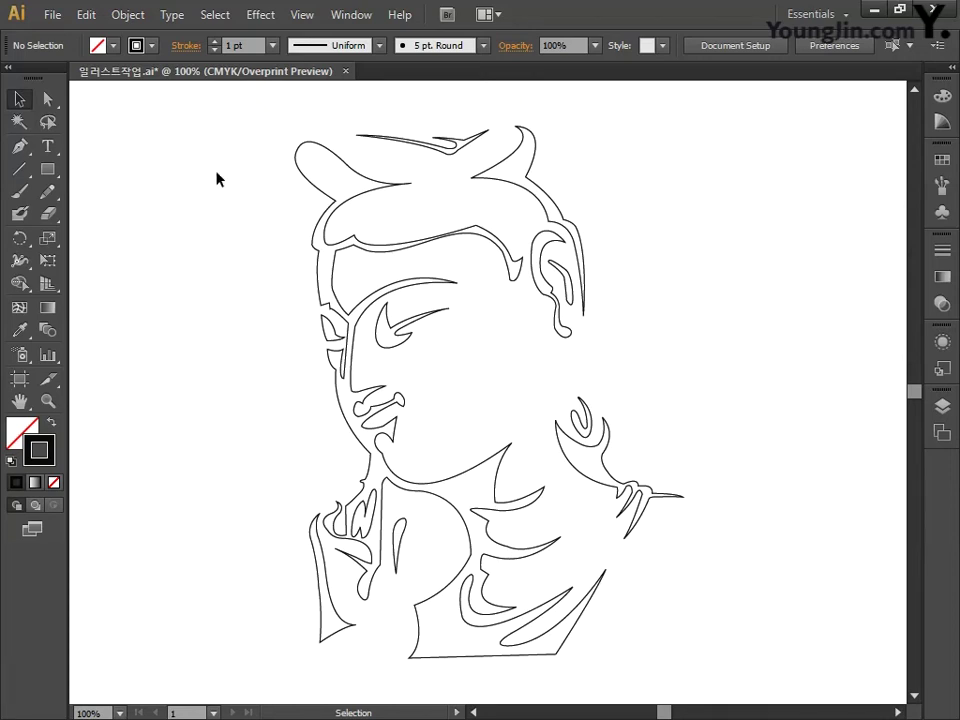
Fill the whole line-art figure with the CMYK colour C 60%, M 70%, Y 80%, K 20%
drag(216, 176, 727, 666)
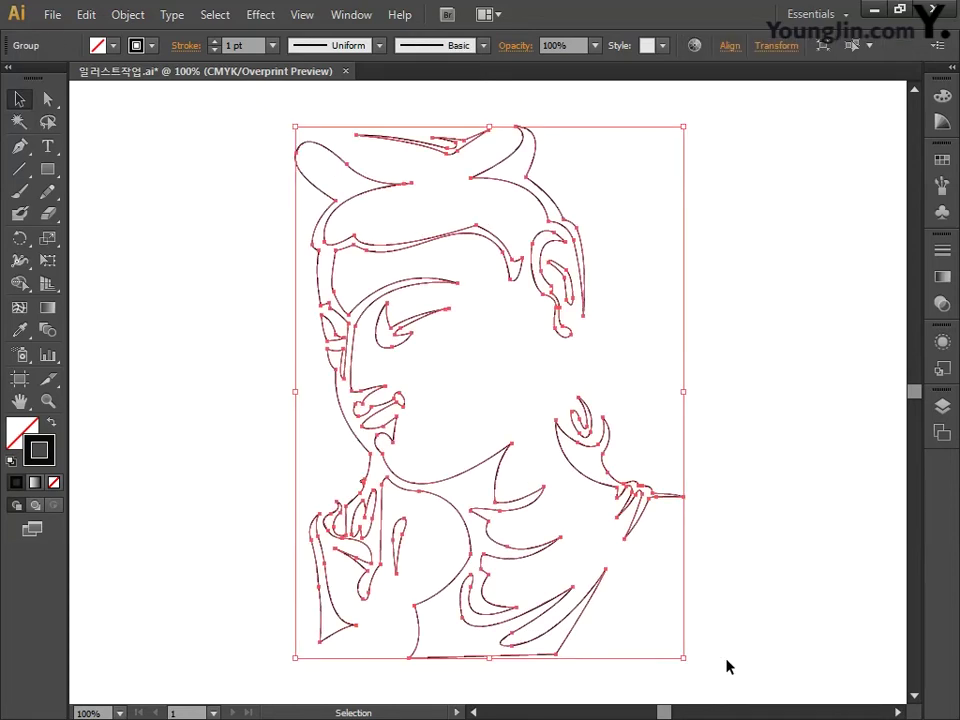
click(23, 434)
double_click(22, 435)
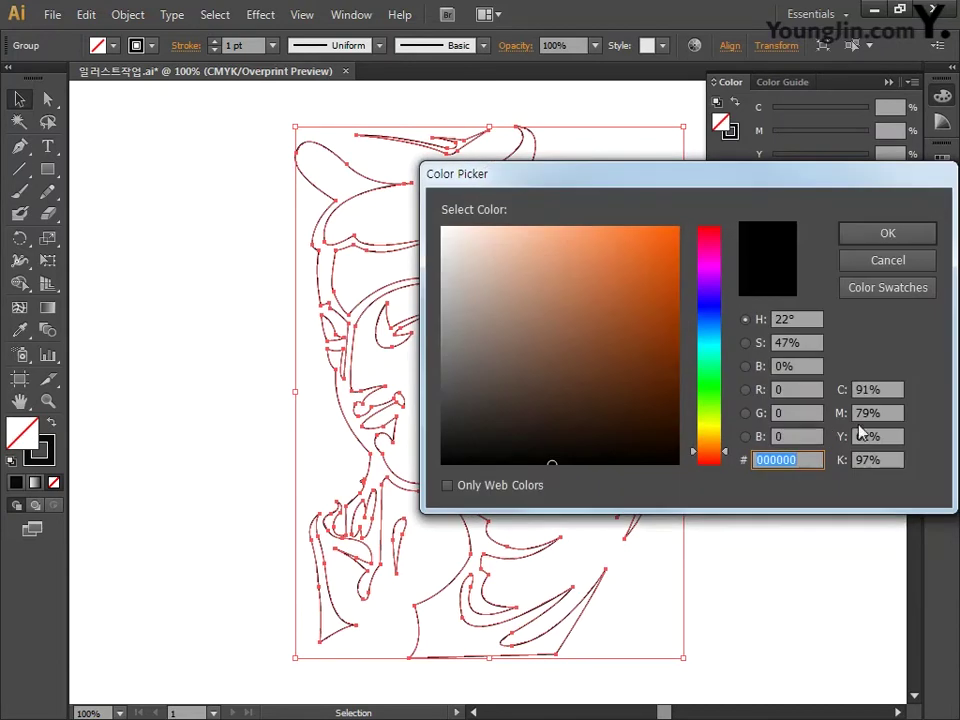
key(Tab)
text(60)
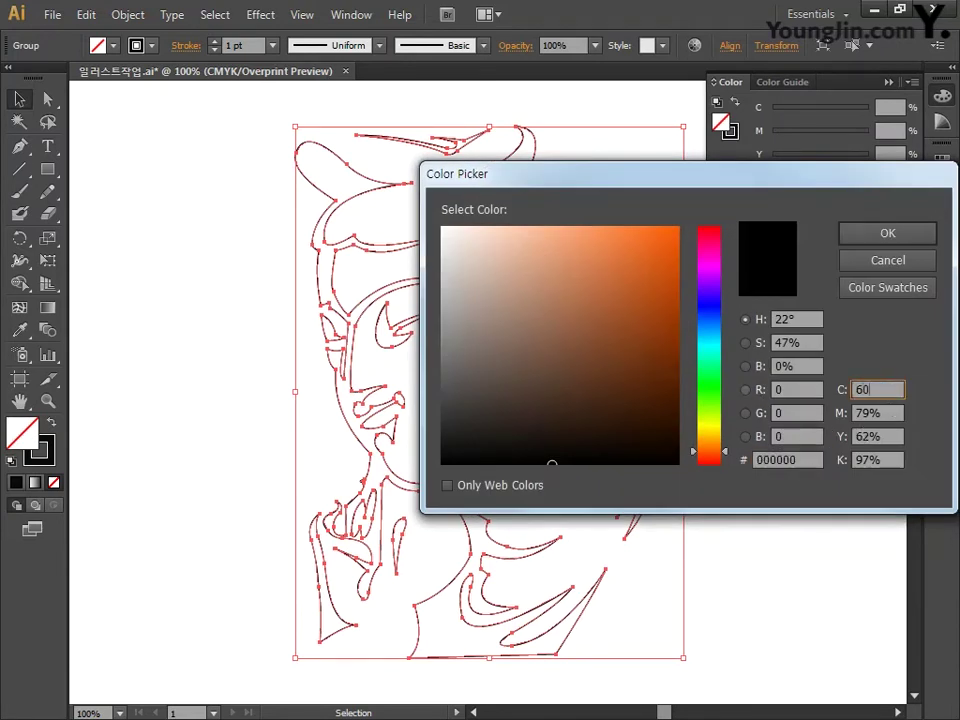
key(Tab)
text(70)
key(Tab)
text(80)
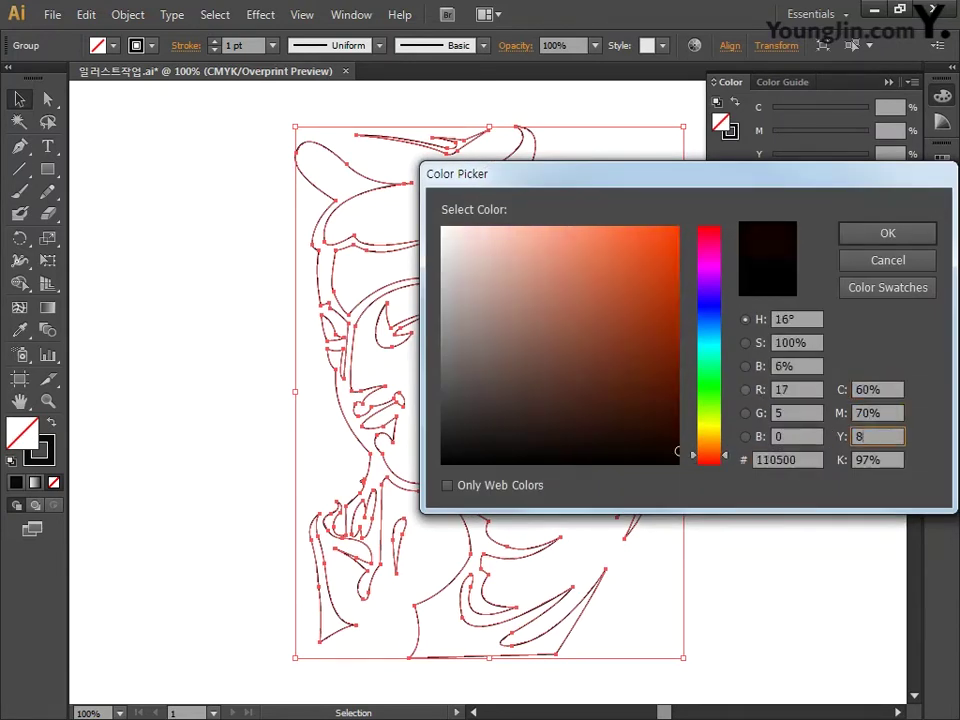
key(Tab)
text(20)
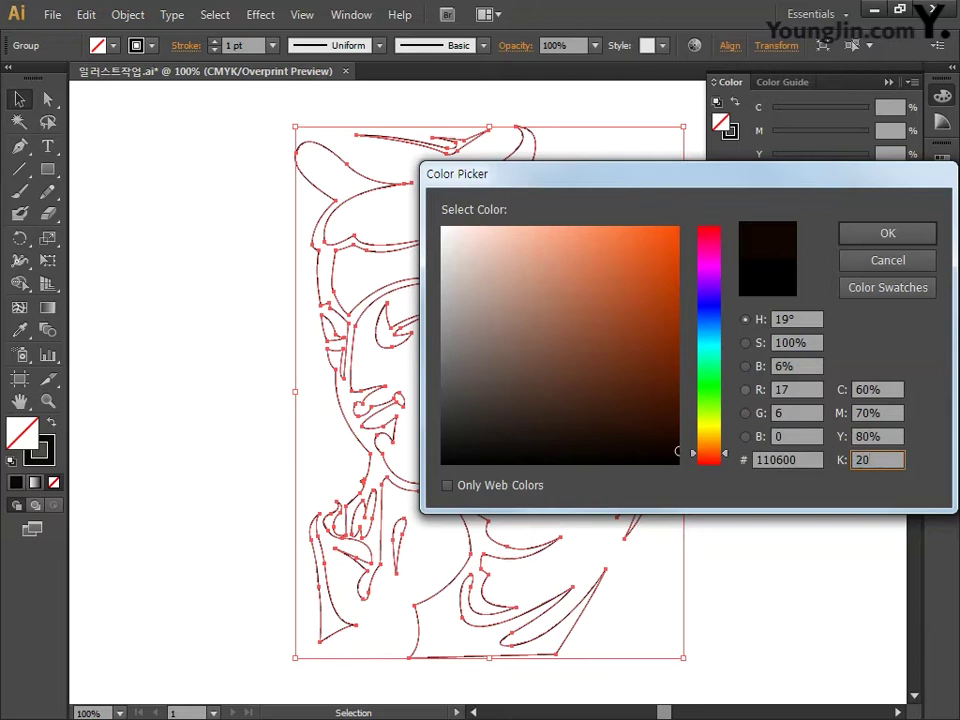
click(887, 233)
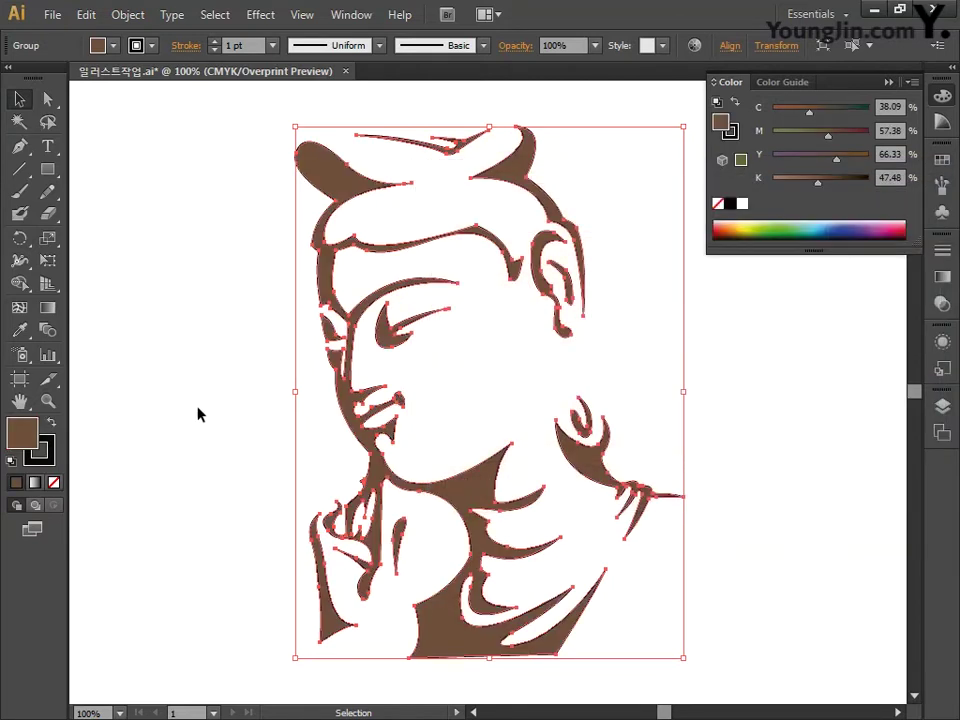
Remove the stroke from the figure, collapse the colour settings and deselect the artwork
click(44, 454)
click(54, 482)
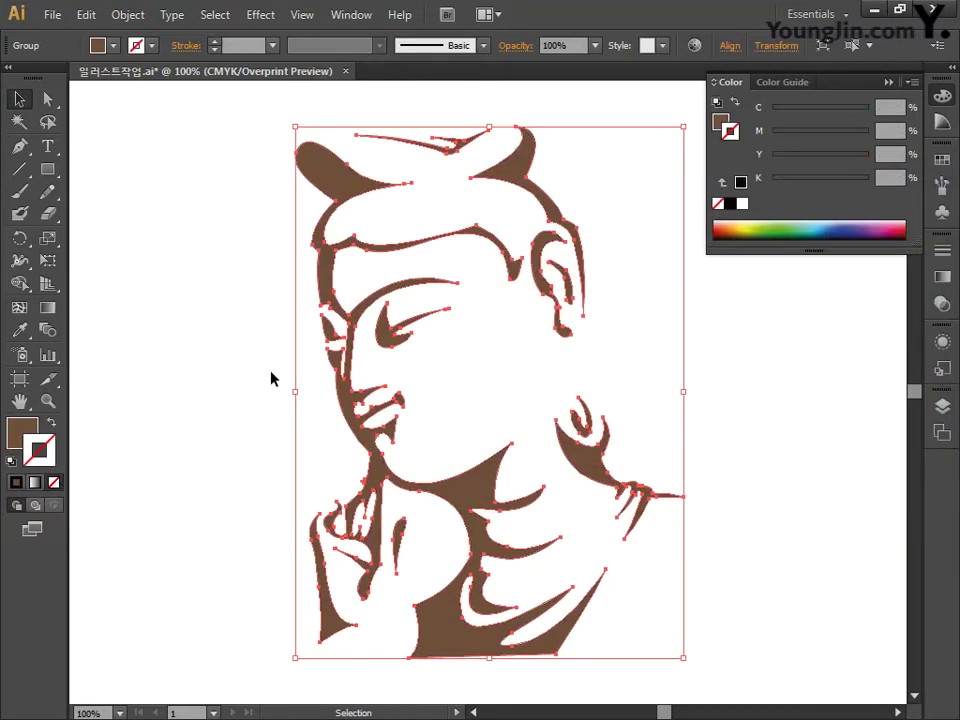
click(942, 96)
click(752, 309)
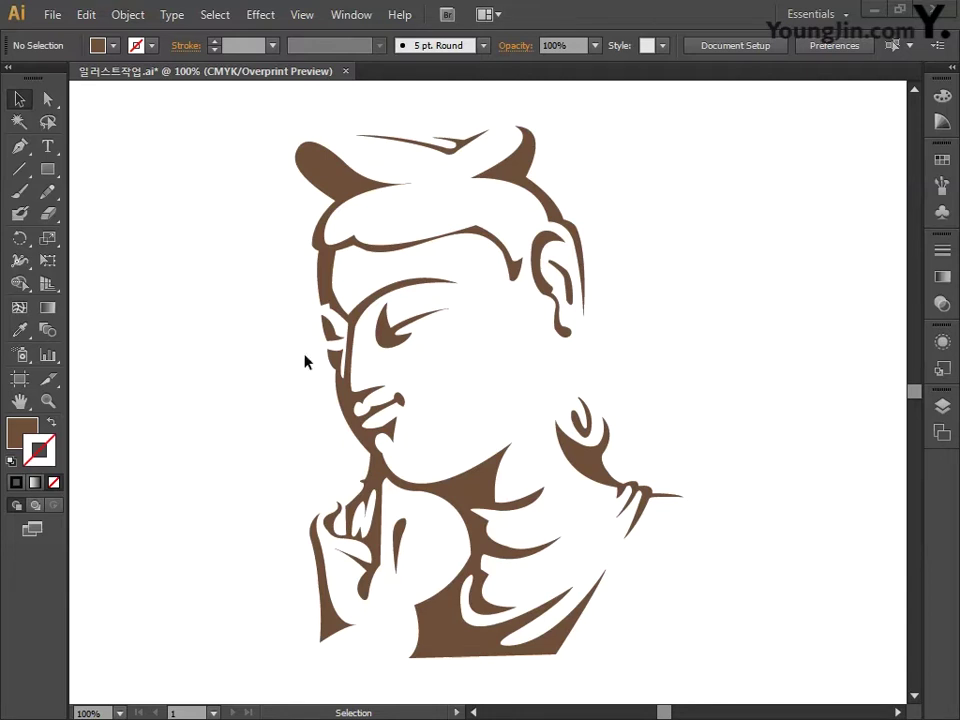
Draw a large brown circle with the Ellipse tool on the empty canvas left of the figure
key(space)
drag(259, 372, 626, 375)
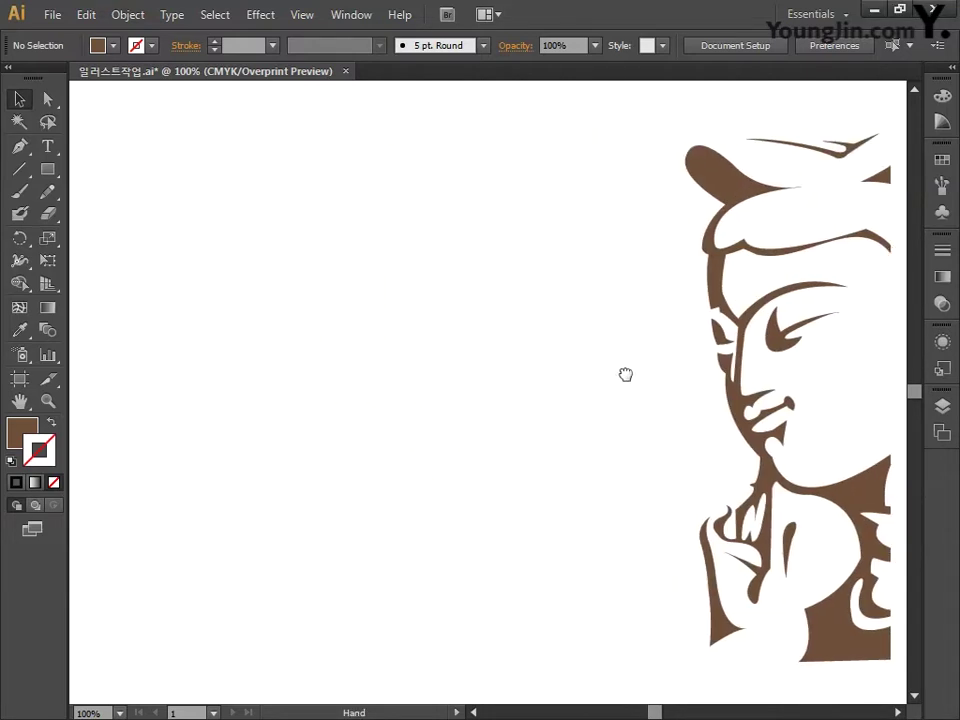
mouse_move(371, 377)
mouse_down()
mouse_move(610, 375)
mouse_move(497, 375)
mouse_up()
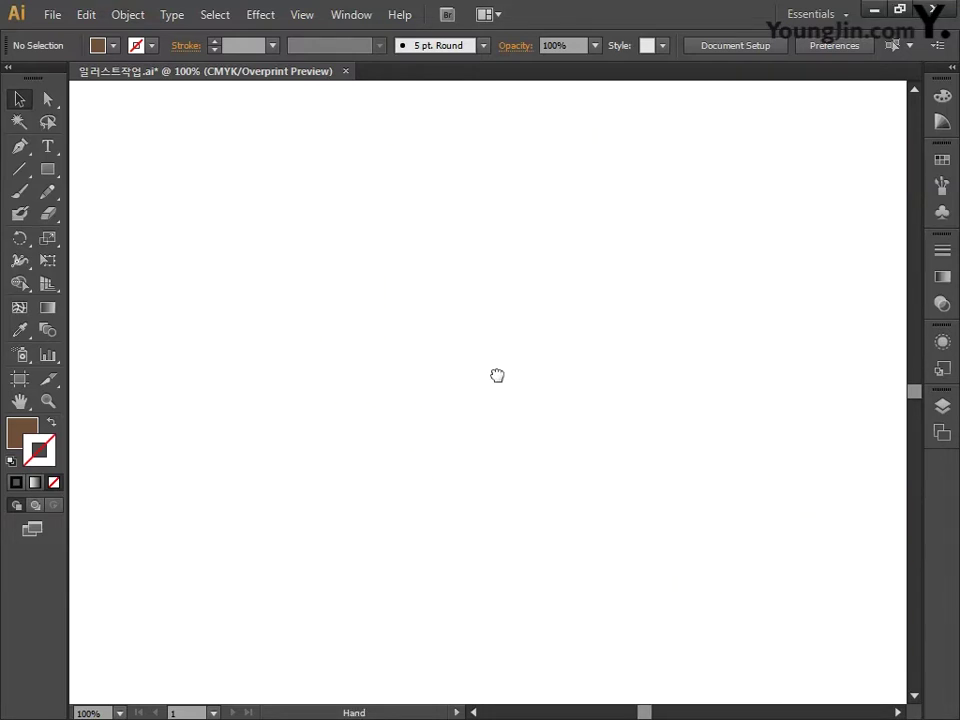
click(47, 169)
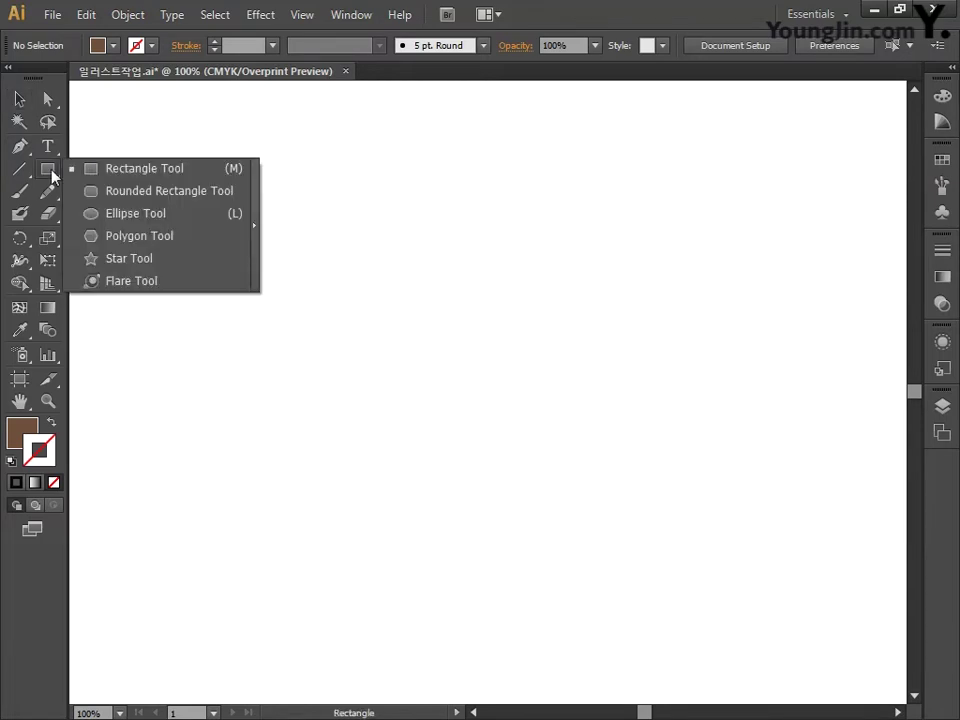
click(133, 213)
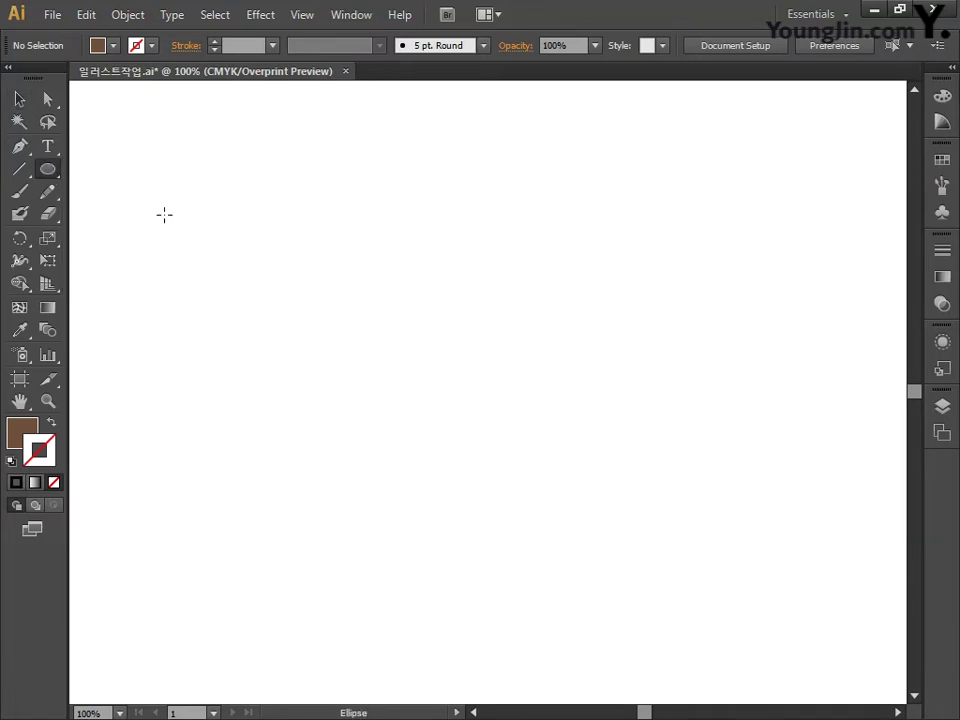
drag(315, 227, 647, 514)
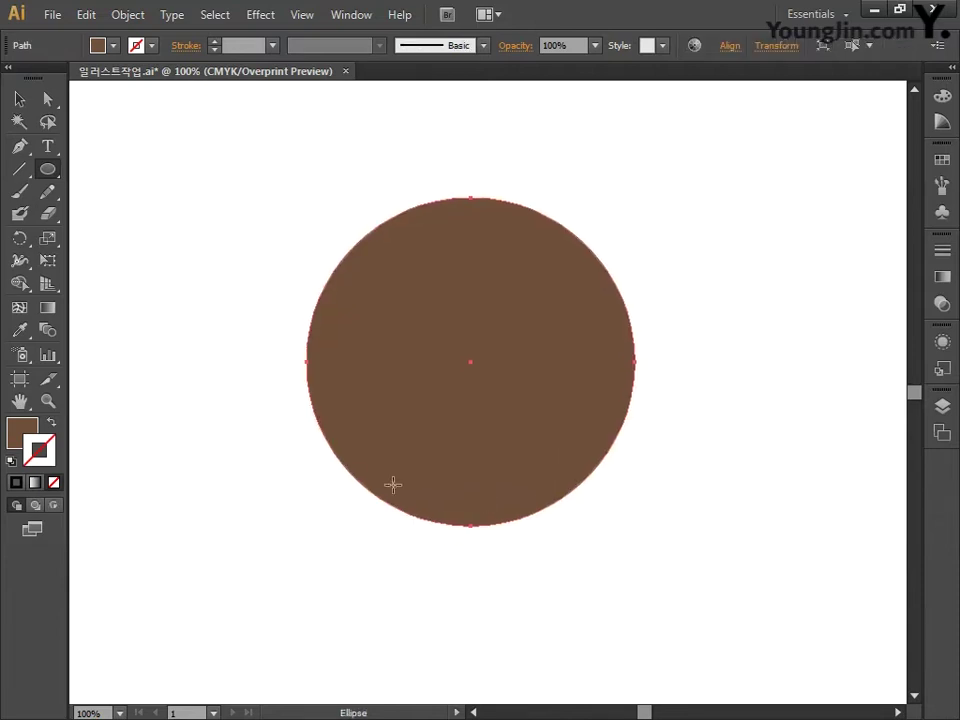
Remove the large circle's fill and give it a near-black stroke, colour 140D09
click(25, 432)
click(54, 482)
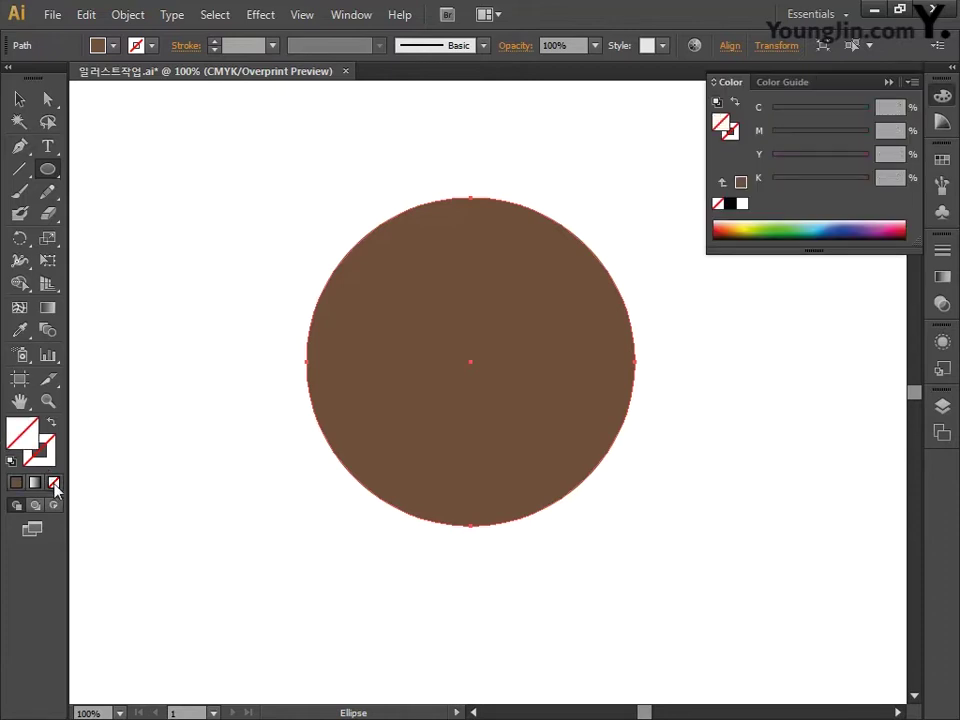
double_click(50, 460)
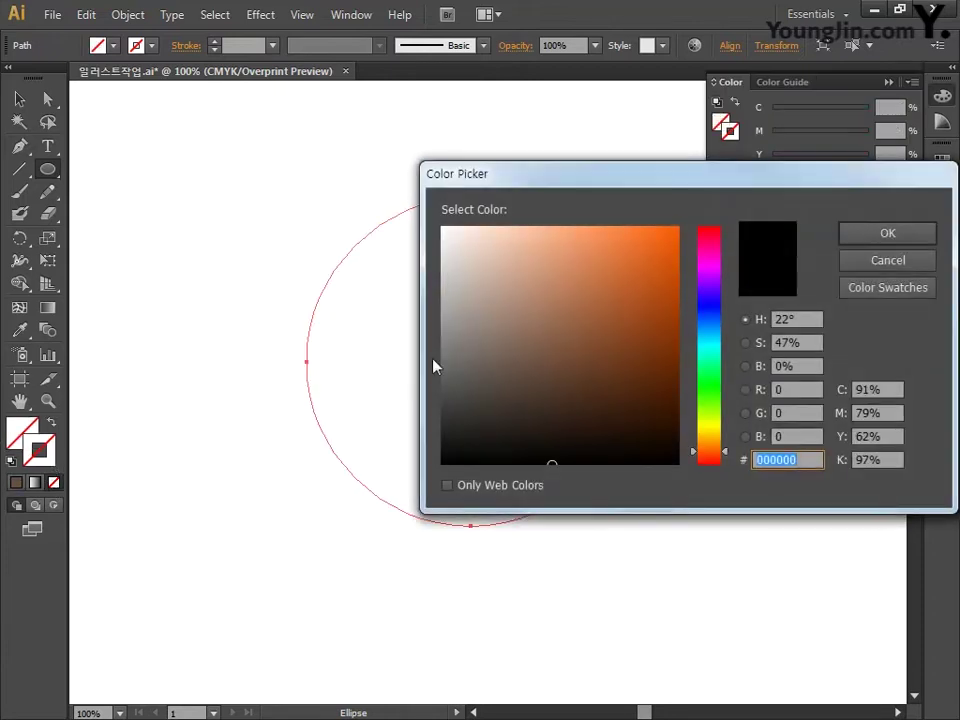
click(559, 430)
click(568, 446)
click(872, 232)
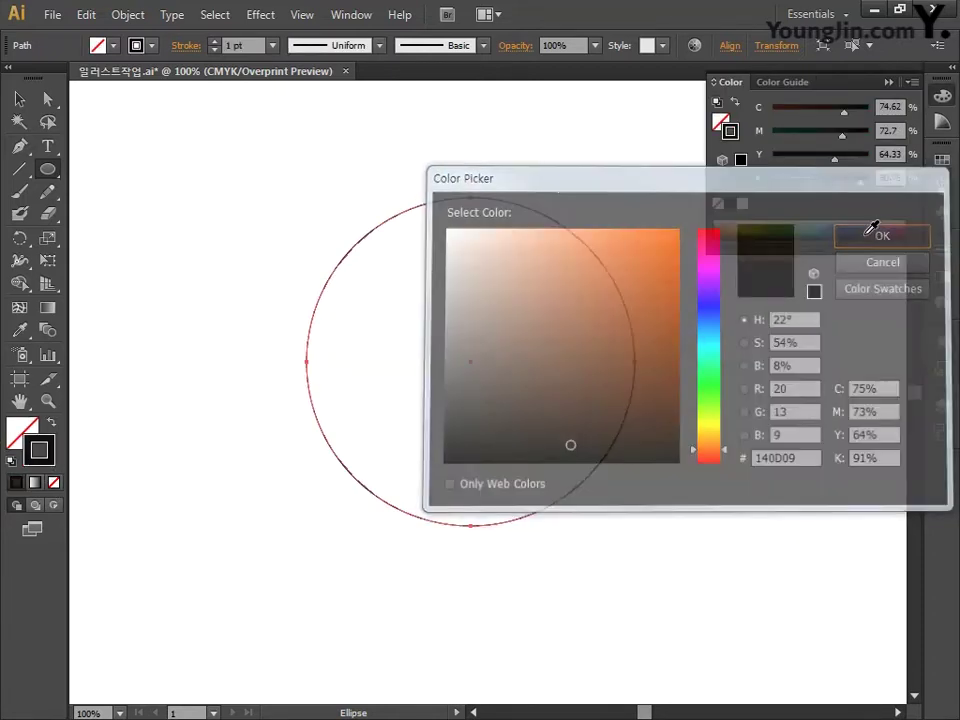
click(941, 96)
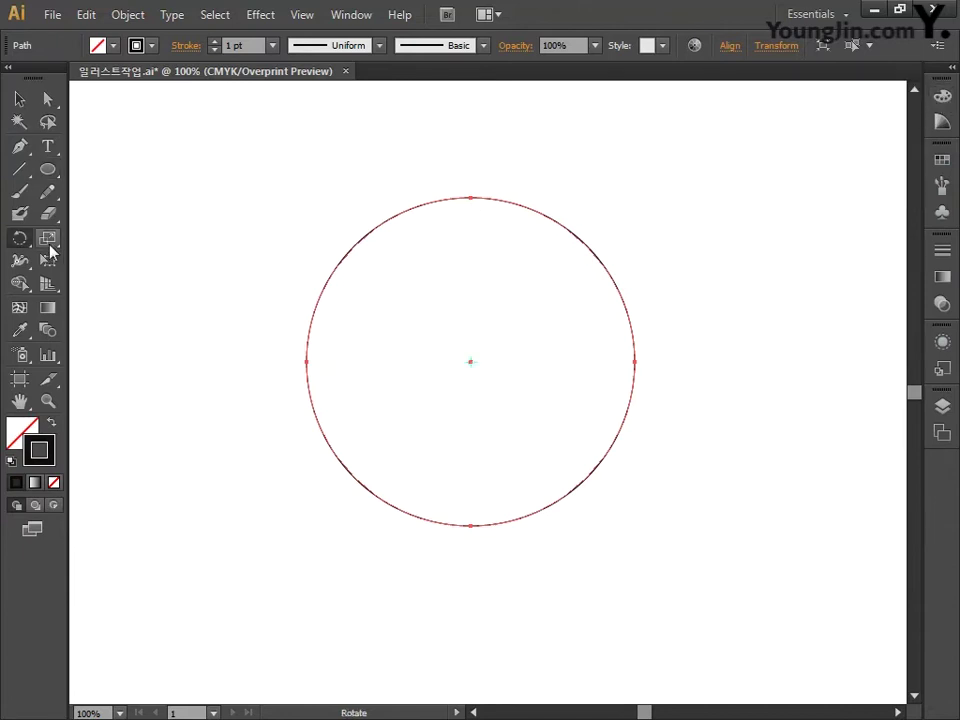
Create a concentric copy of the circle scaled uniformly to 50%
double_click(47, 240)
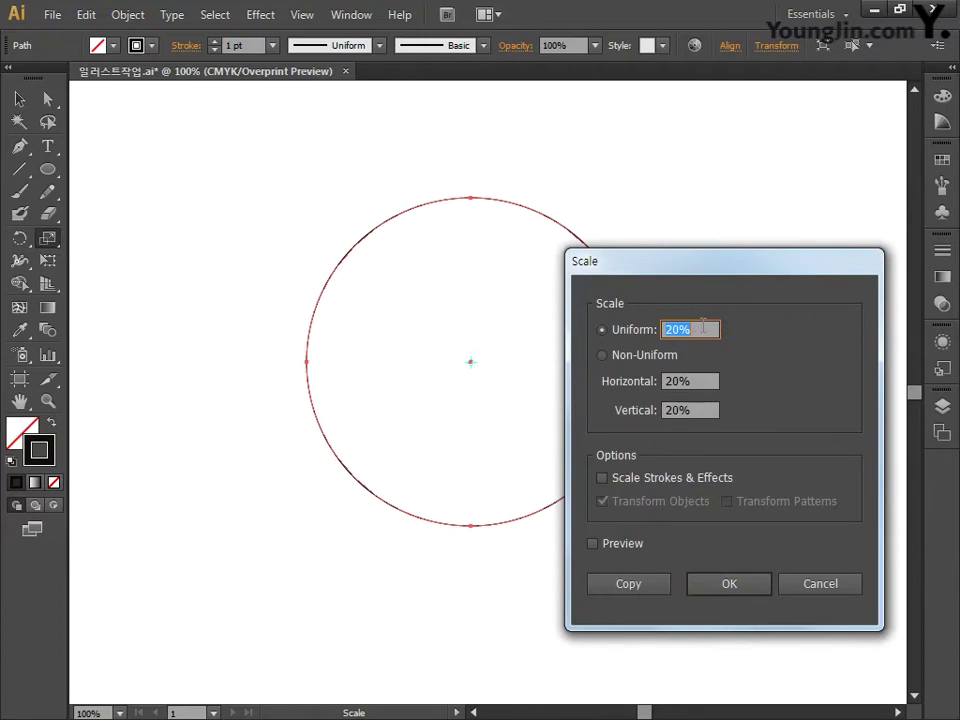
text(50)
click(615, 581)
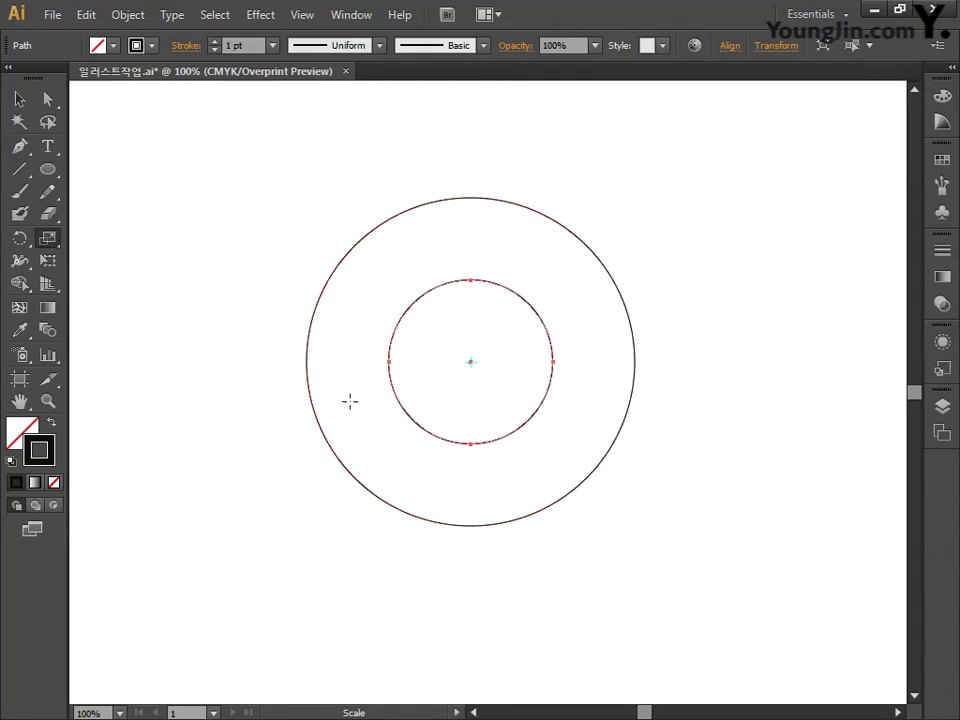
Align the left edges of both circles relative to the selection and deselect them
click(22, 100)
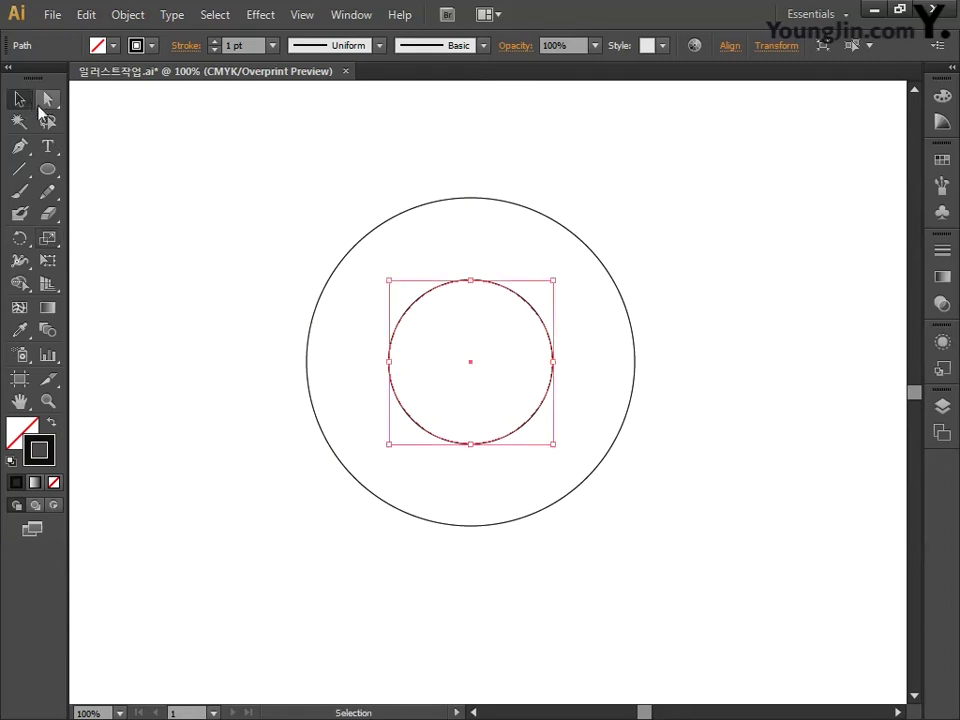
drag(281, 198, 465, 359)
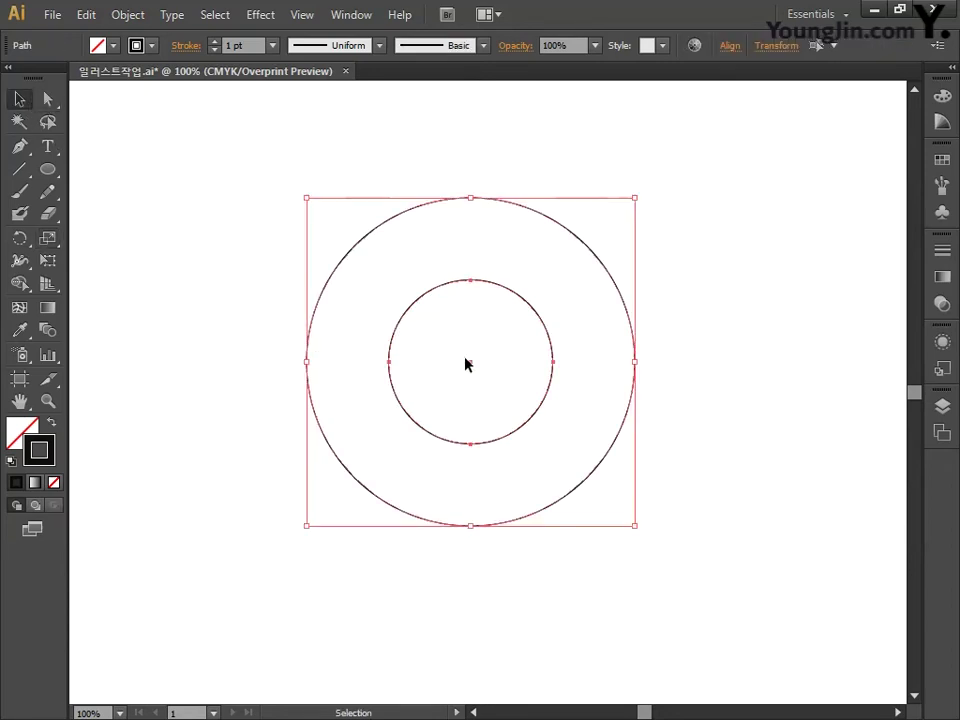
click(351, 14)
click(443, 217)
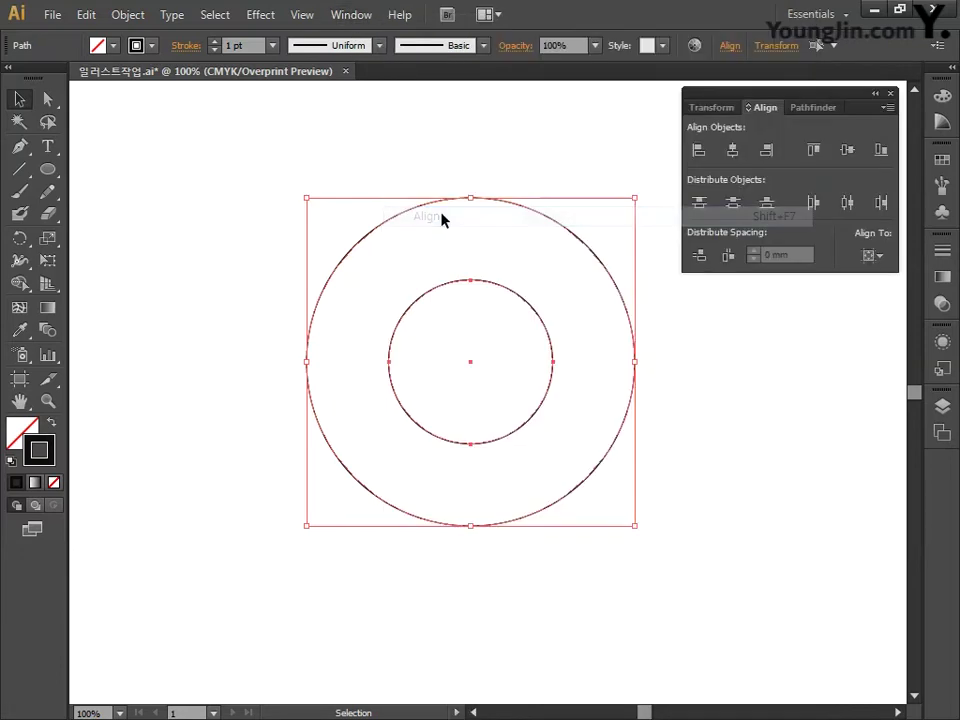
click(872, 256)
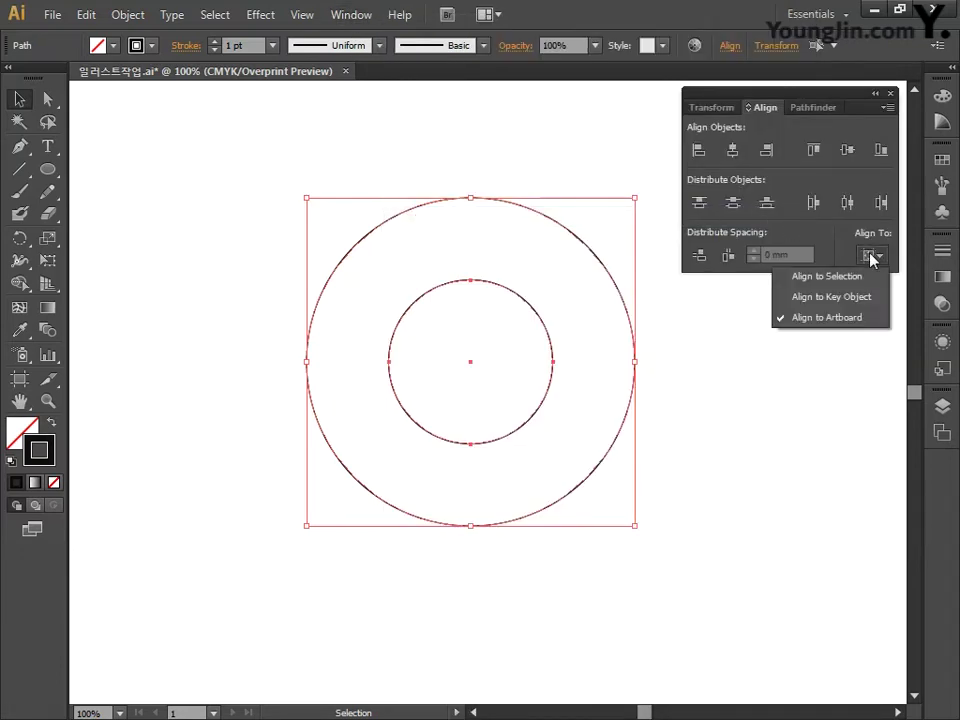
click(851, 277)
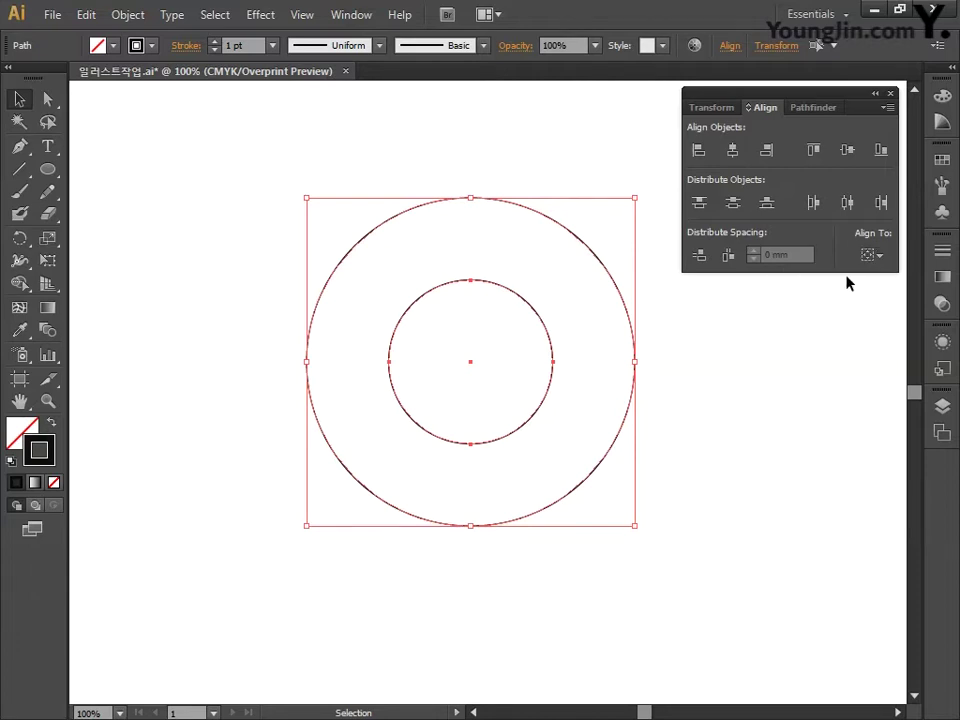
click(699, 154)
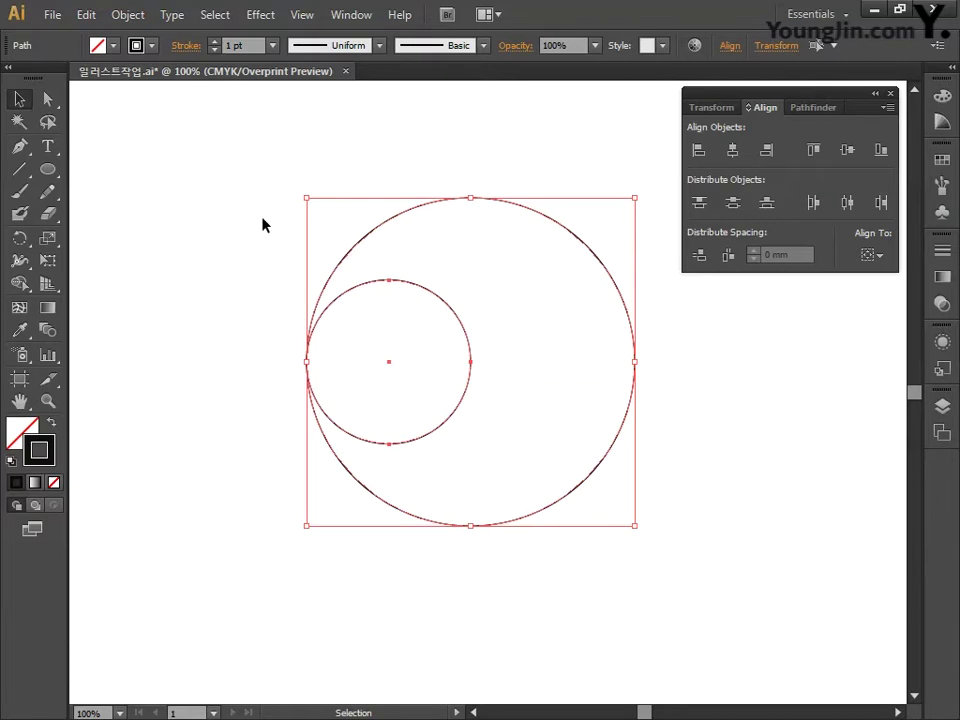
click(186, 229)
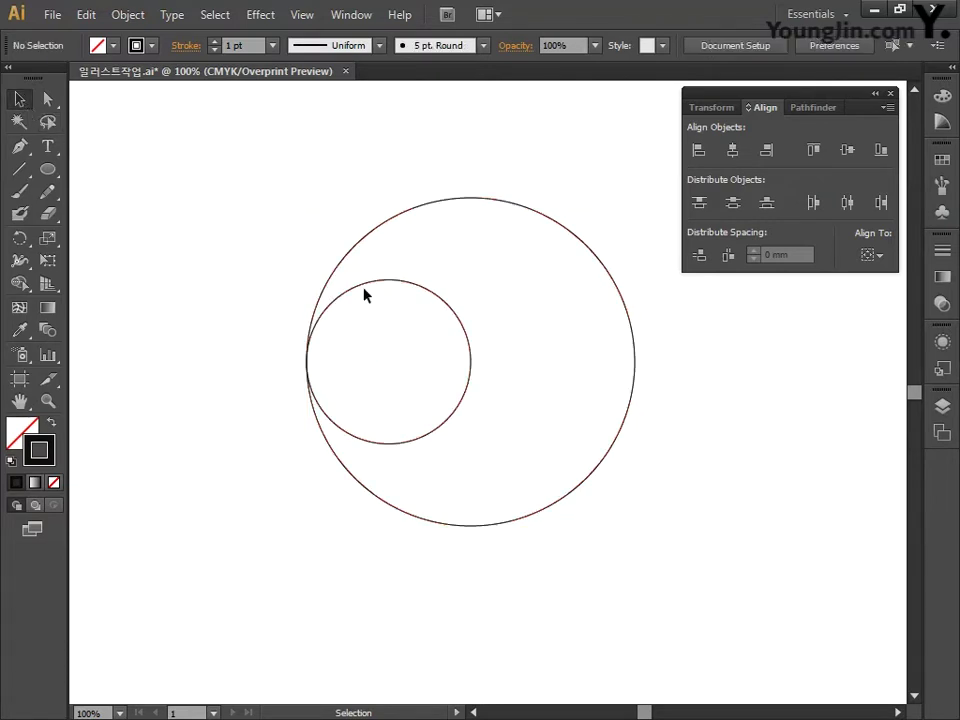
Turn on Smart Guides and duplicate the small circle horizontally so the copy touches the original and the large circle's right edge
click(406, 287)
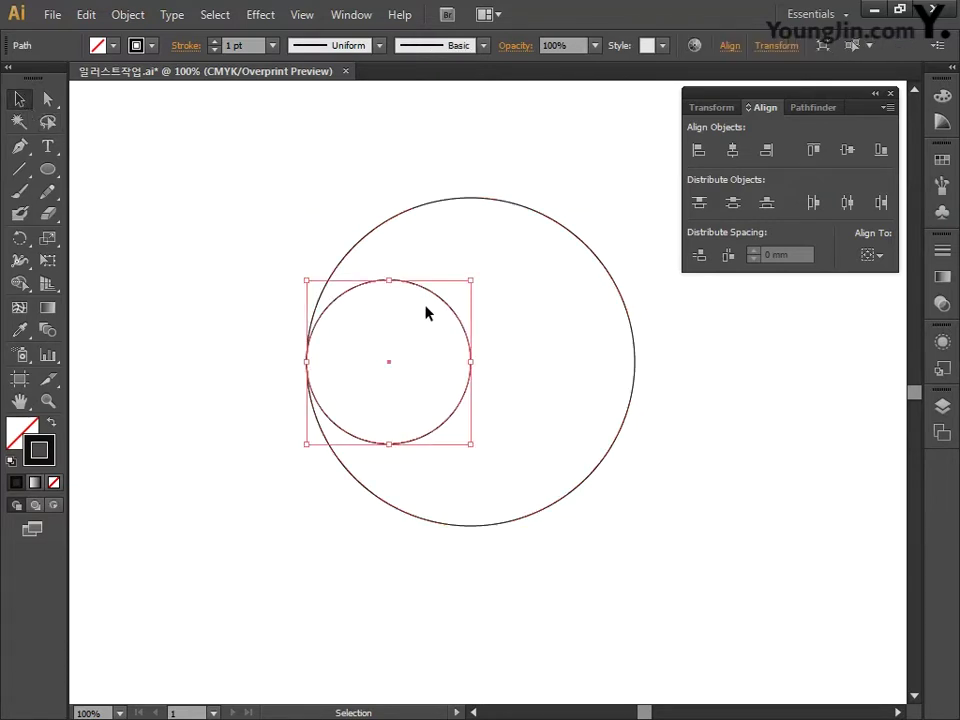
click(302, 14)
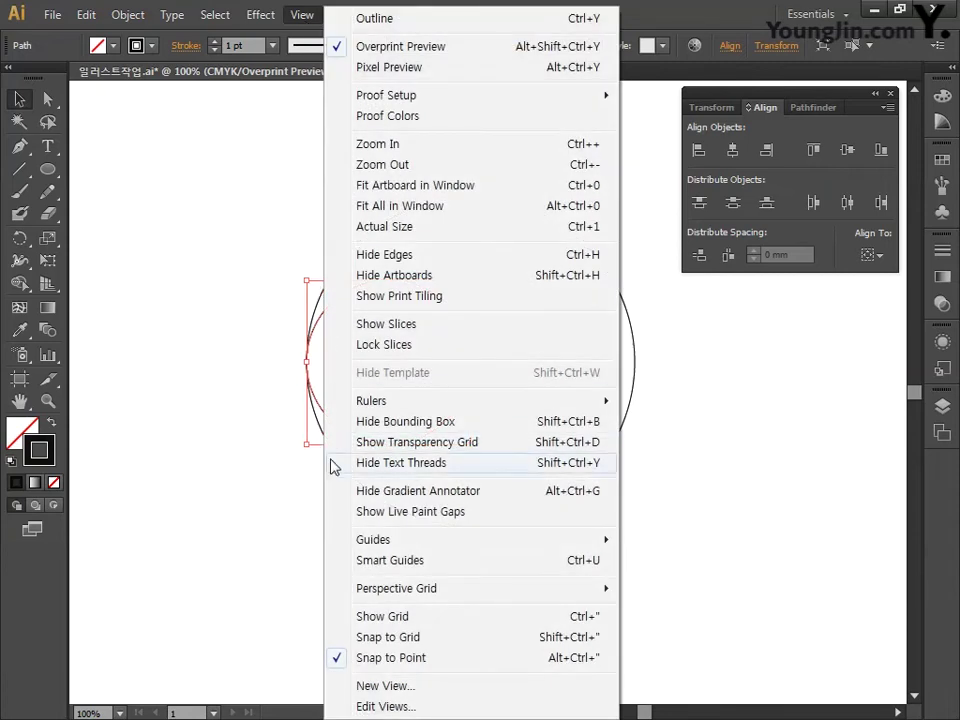
click(364, 562)
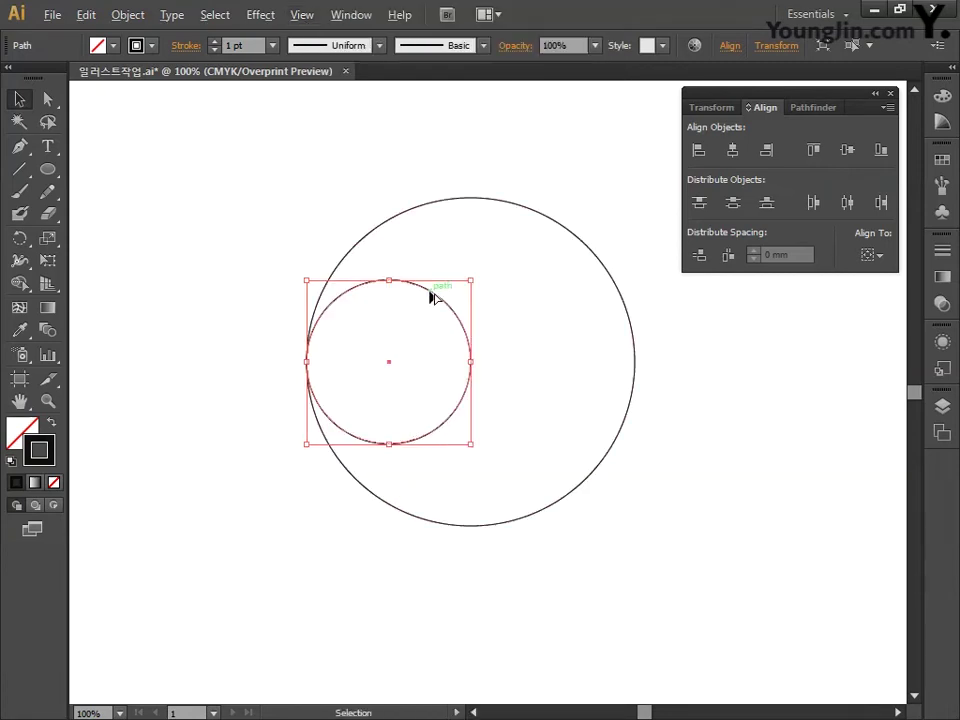
drag(431, 294, 596, 302)
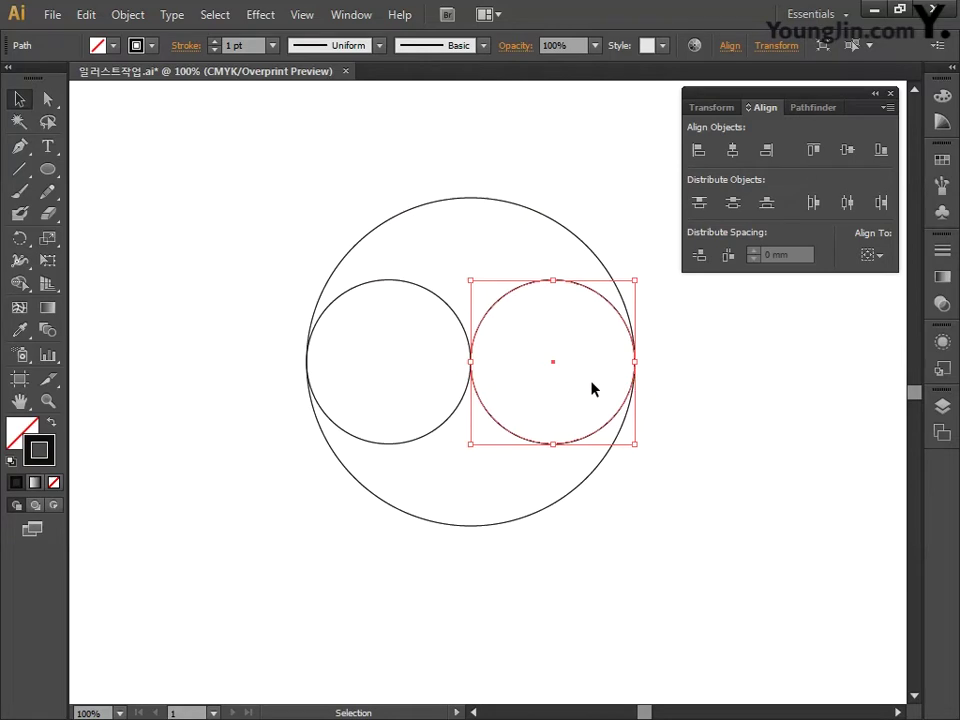
Lock the large outer circle
drag(418, 171, 476, 227)
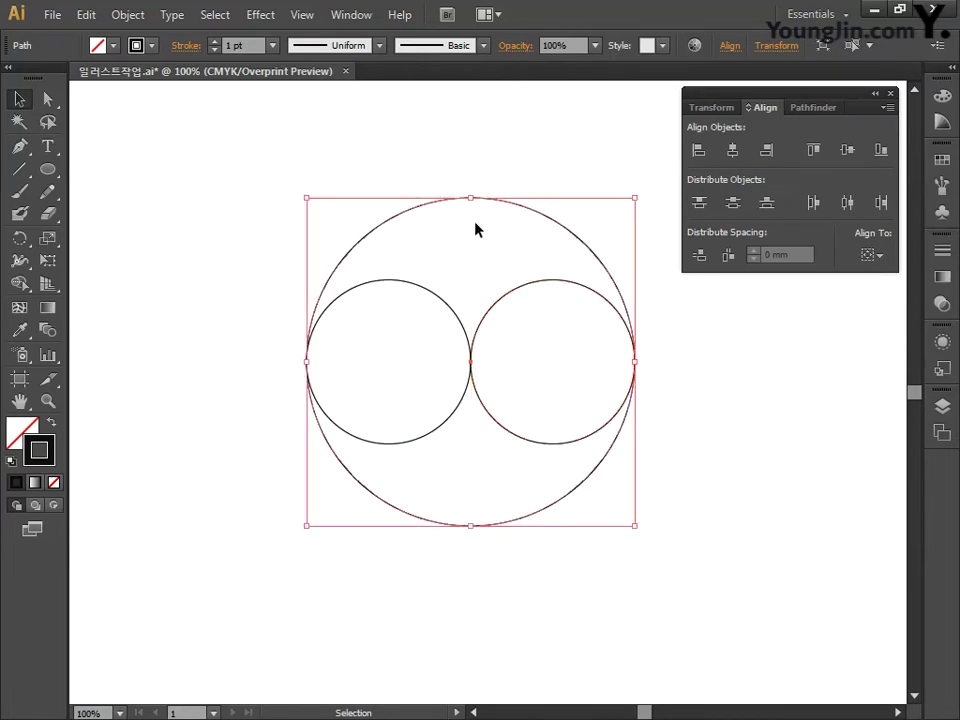
key(a)
key(ctrl+shift+a)
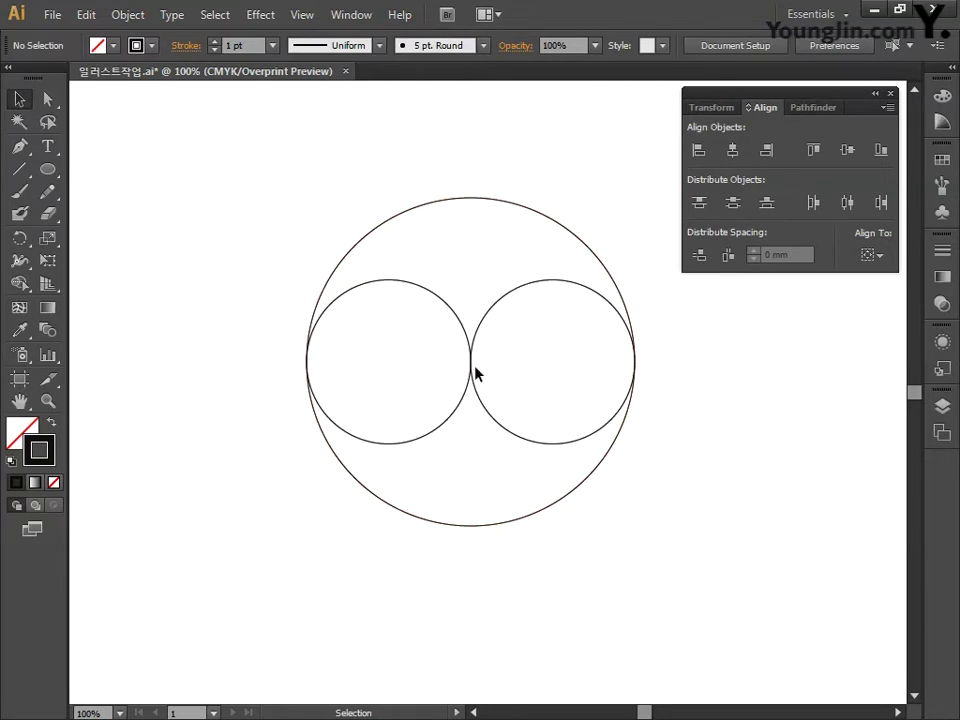
Delete the left small circle's top anchor and the right small circle's bottom anchor, leaving two half arcs that form an S-curve
click(48, 100)
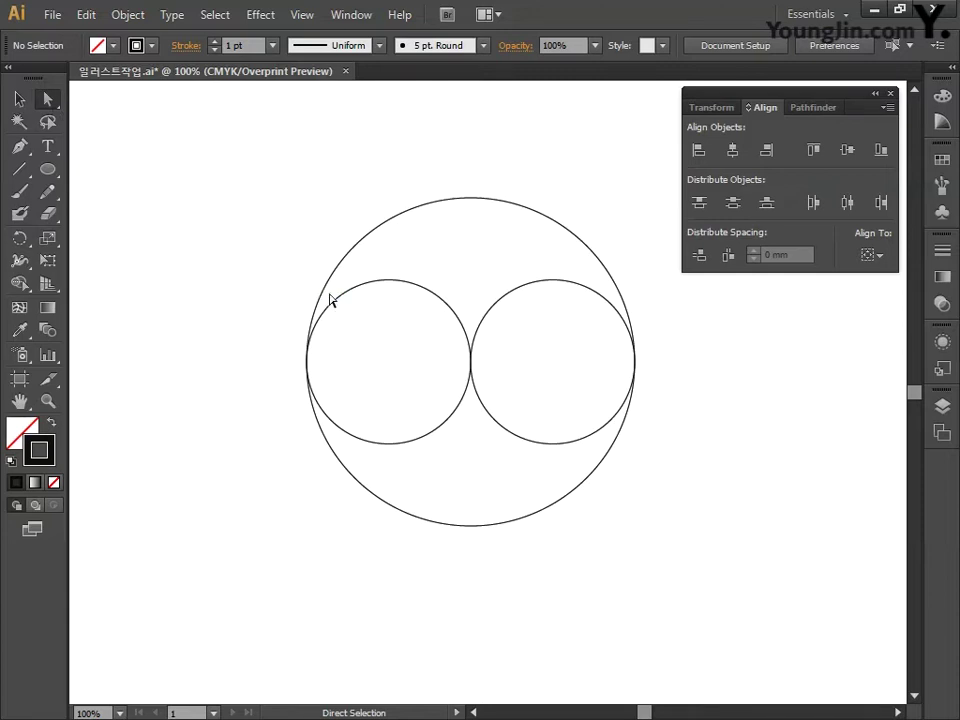
mouse_move(361, 263)
mouse_down()
mouse_move(411, 316)
mouse_move(372, 265)
mouse_up()
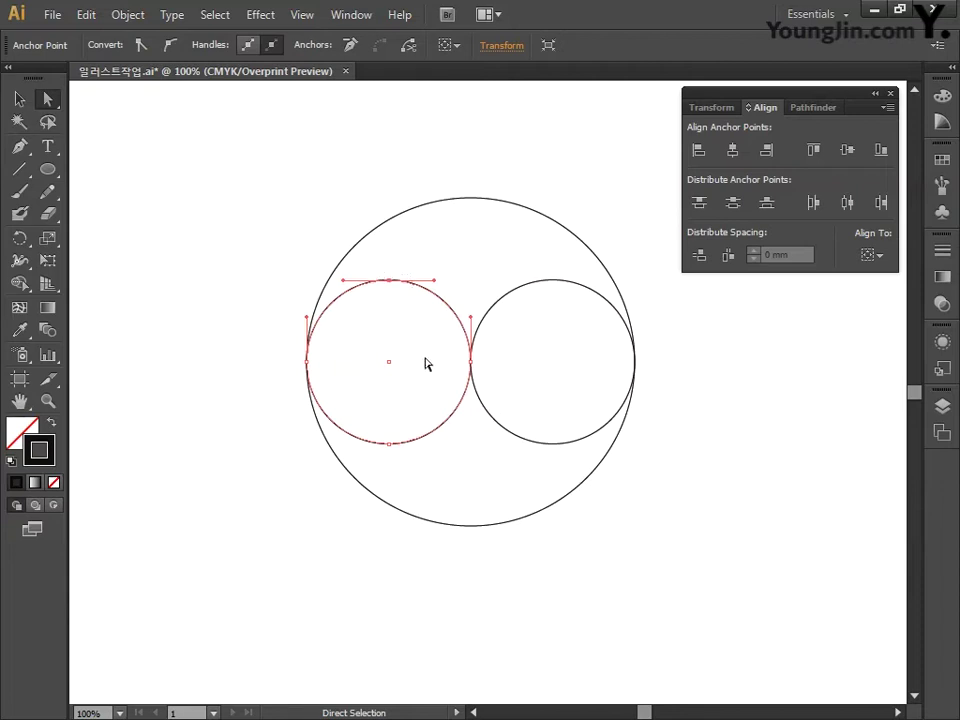
drag(540, 423, 573, 465)
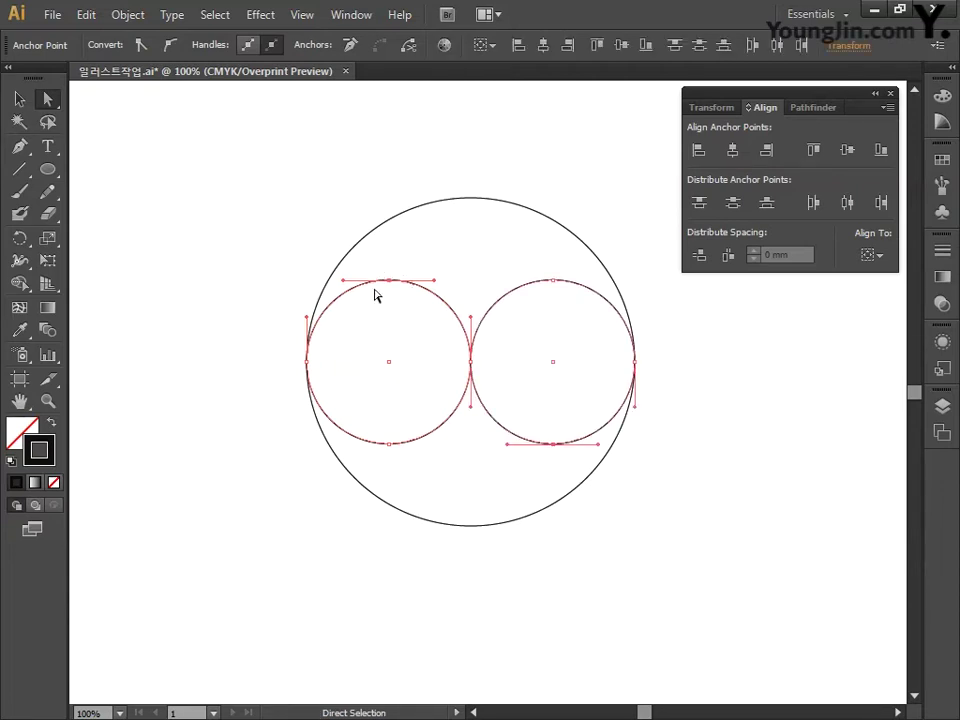
key(Delete)
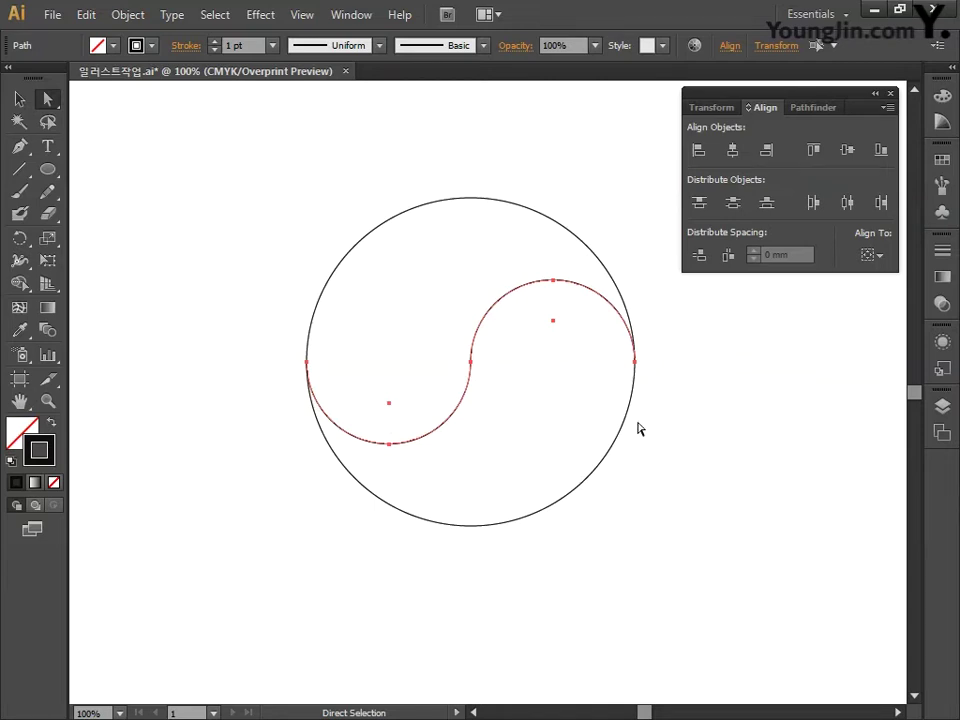
Join the two half arcs into one S-curve and unlock the large circle
click(20, 100)
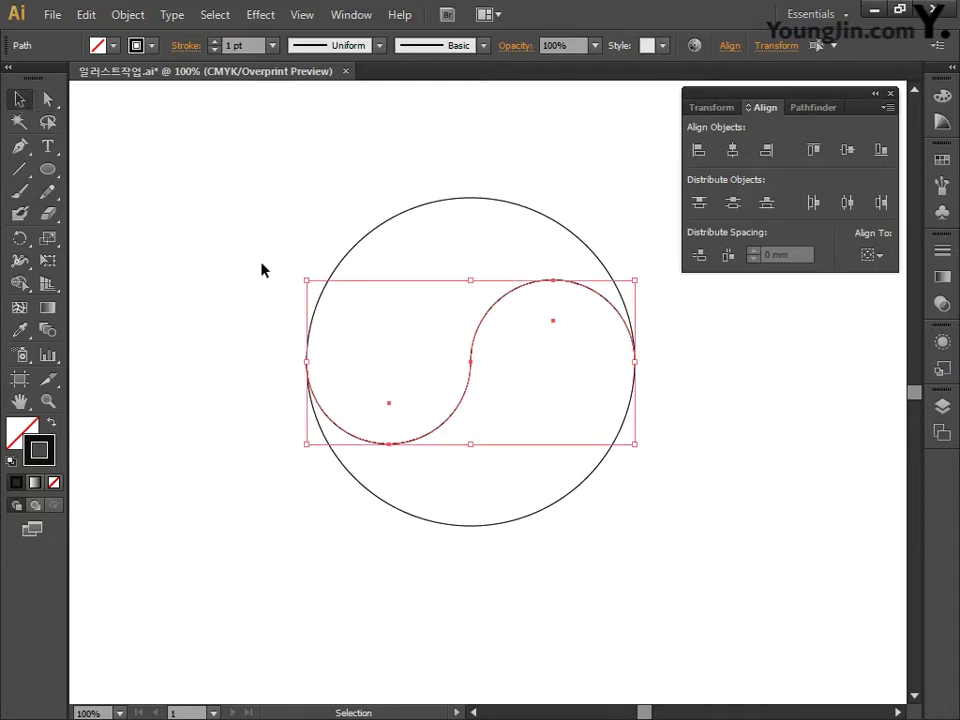
right_click(471, 366)
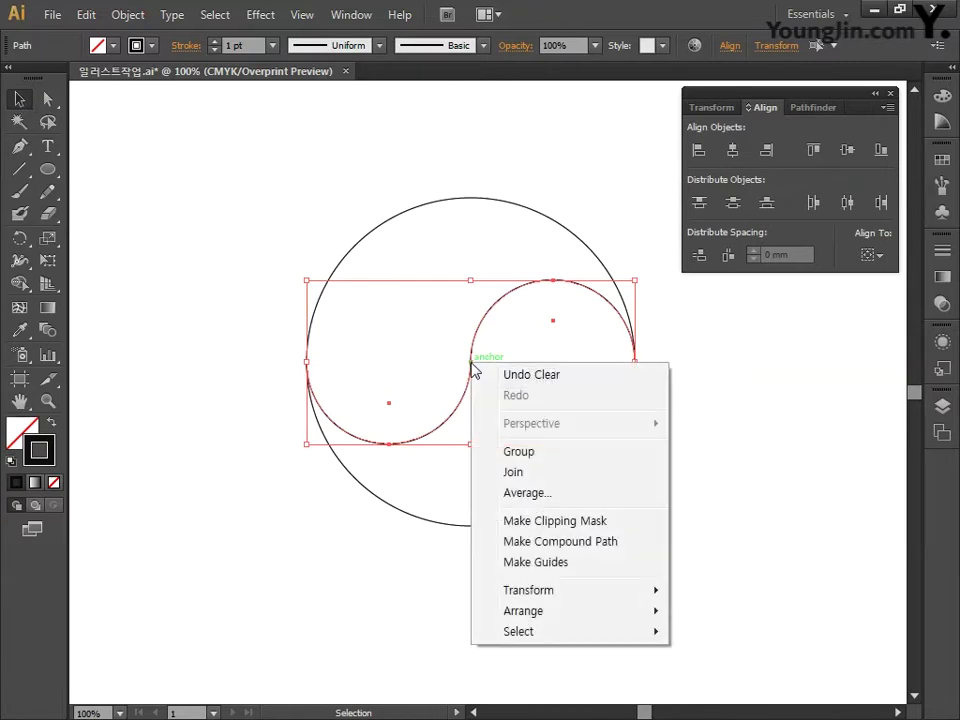
click(514, 472)
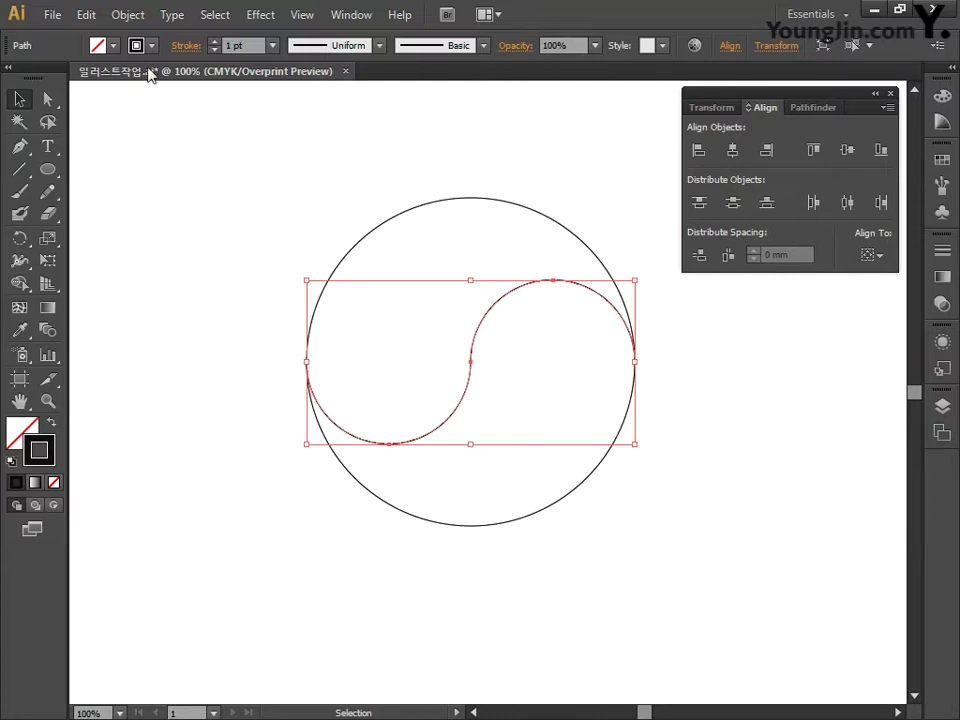
click(128, 14)
click(165, 148)
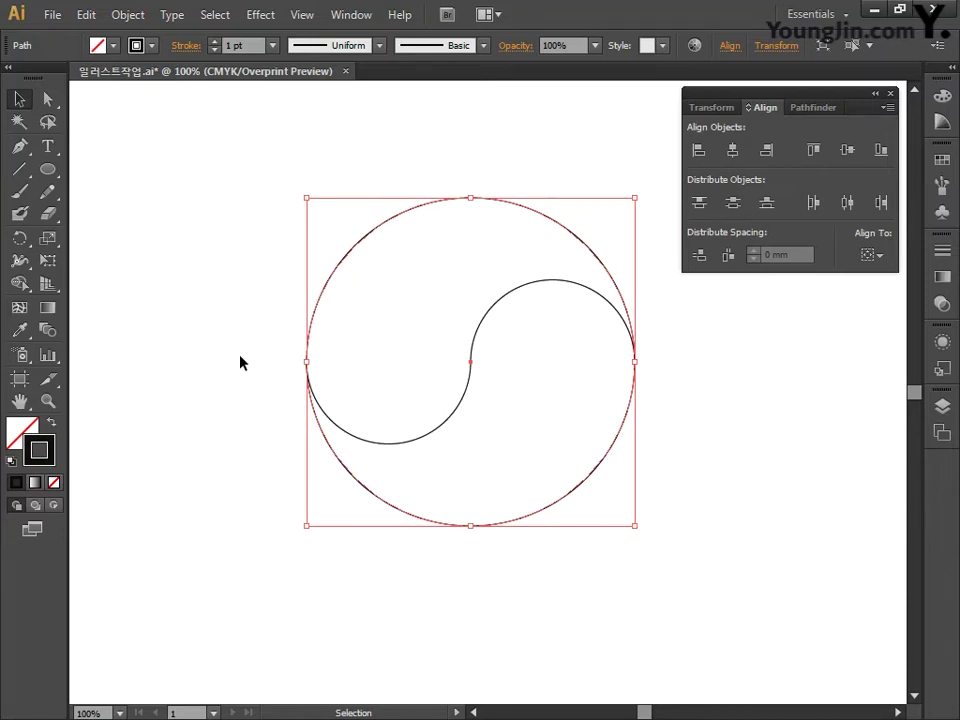
Divide the large circle along the S-curve with Pathfinder Divide and ungroup the resulting pieces
drag(264, 239, 568, 540)
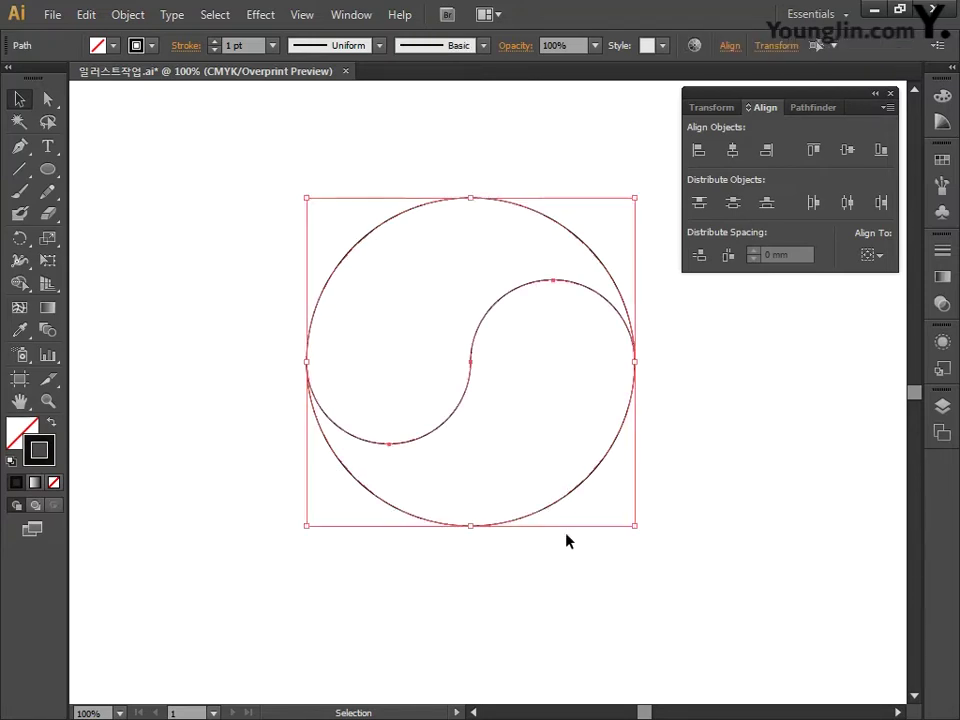
click(812, 107)
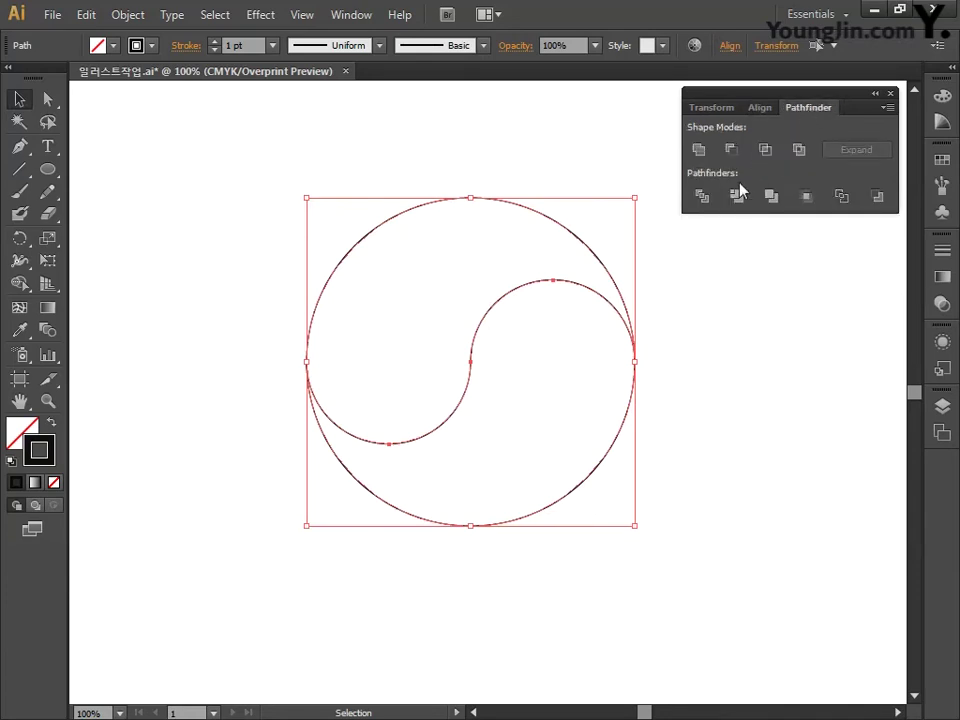
click(702, 197)
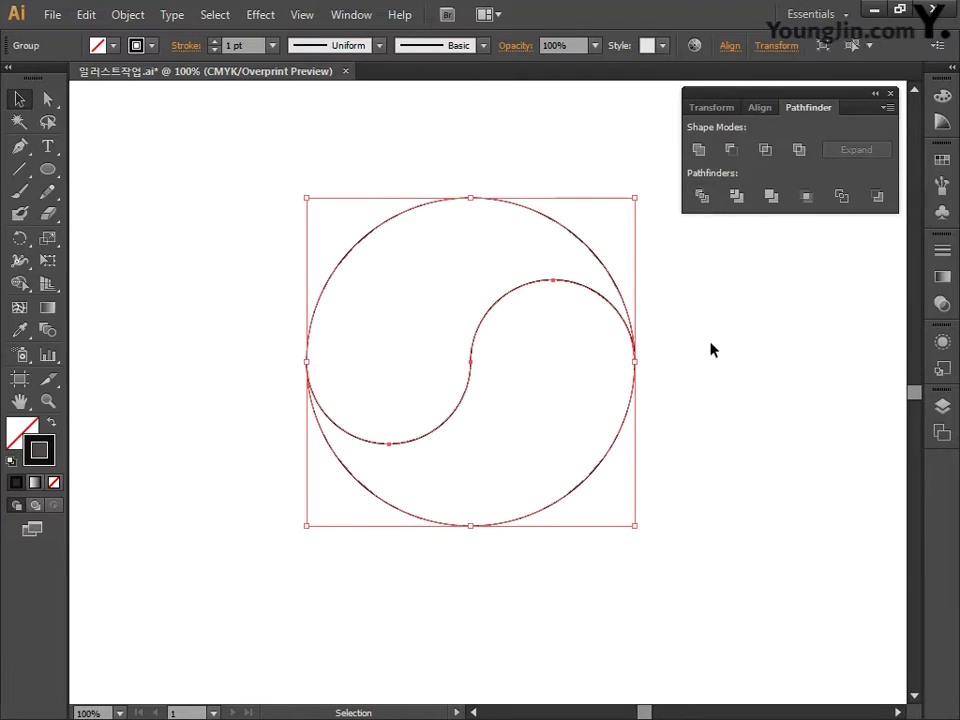
right_click(611, 308)
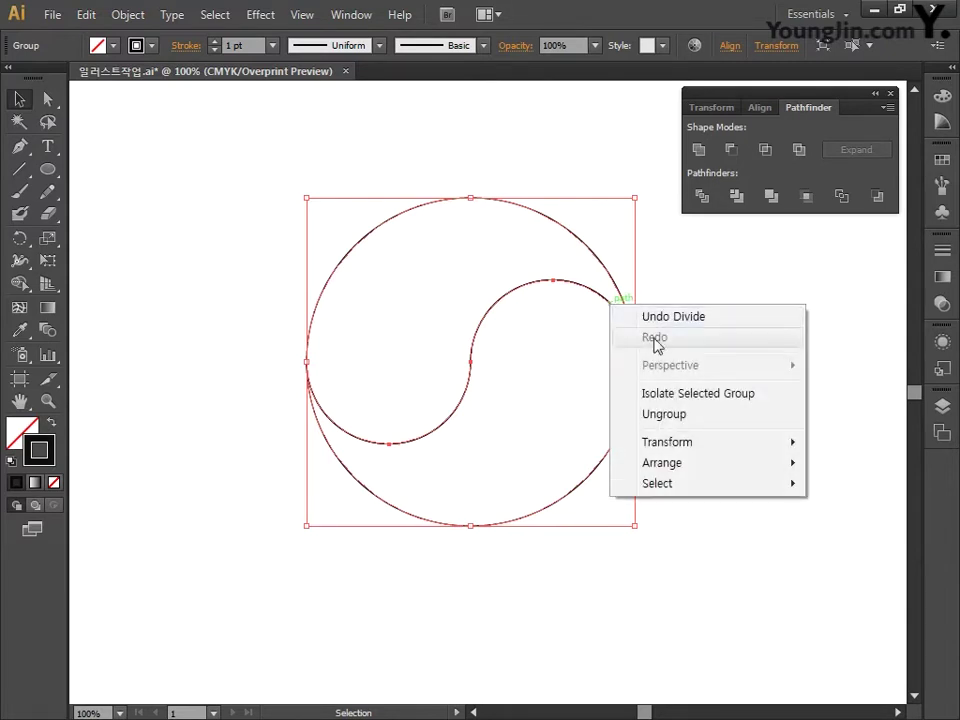
click(669, 416)
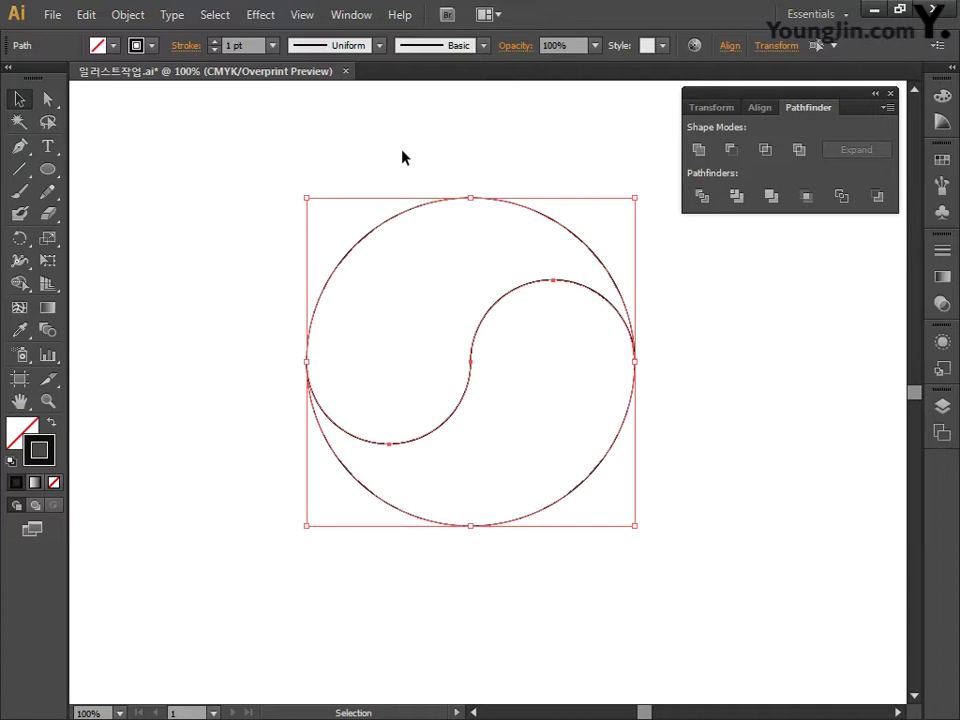
Fill the upper piece of the divided circle with red, C 0, M 100, Y 100, K 0
drag(435, 146, 472, 240)
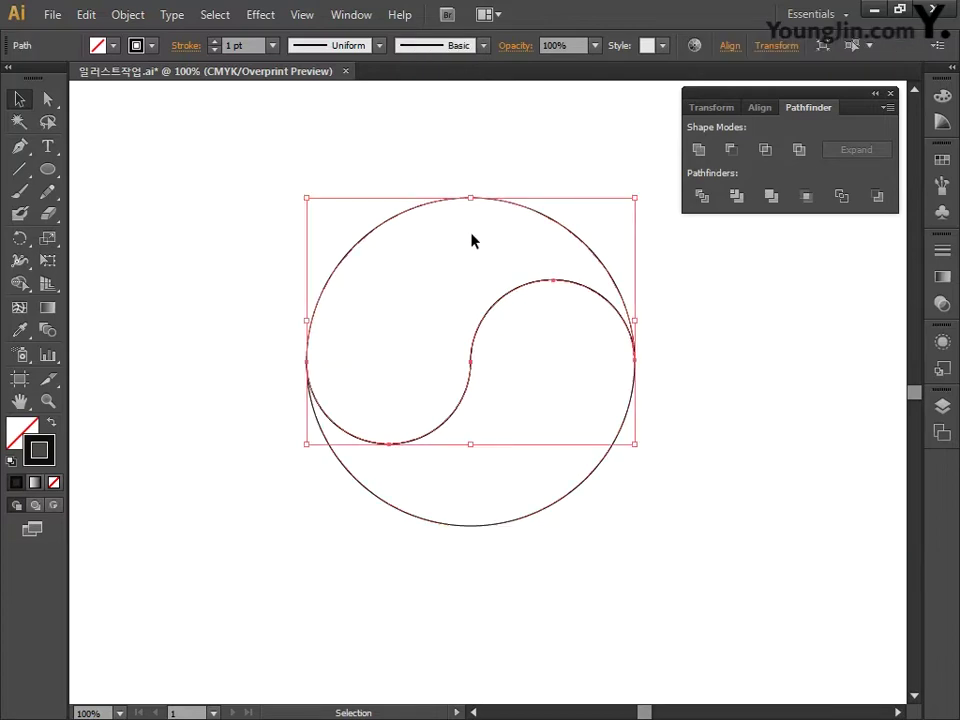
double_click(25, 432)
click(868, 390)
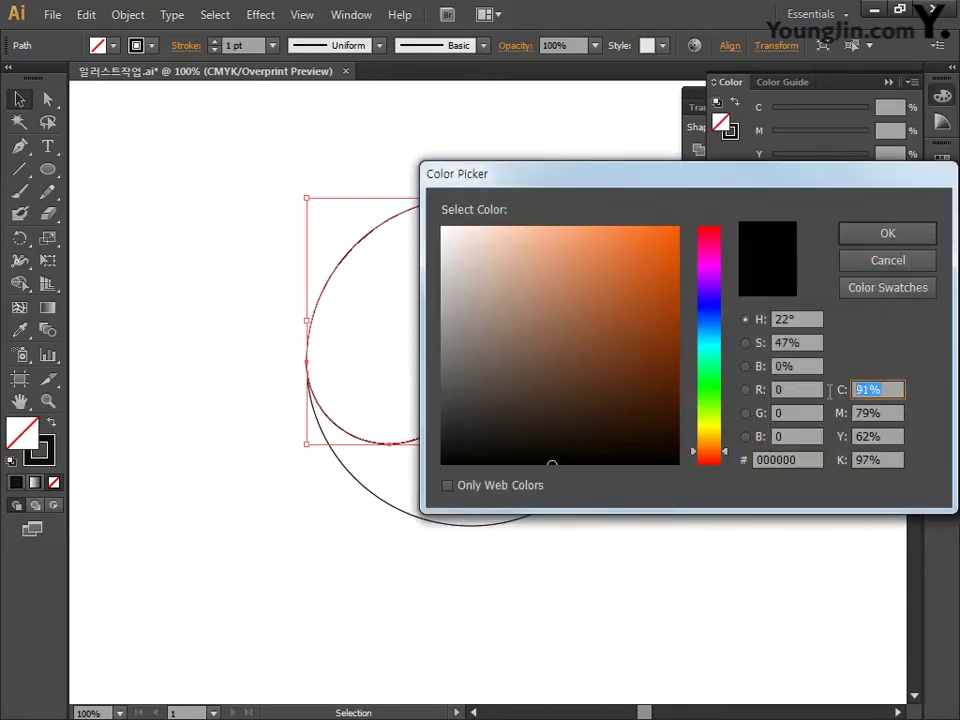
text(0)
key(Tab)
text(1)
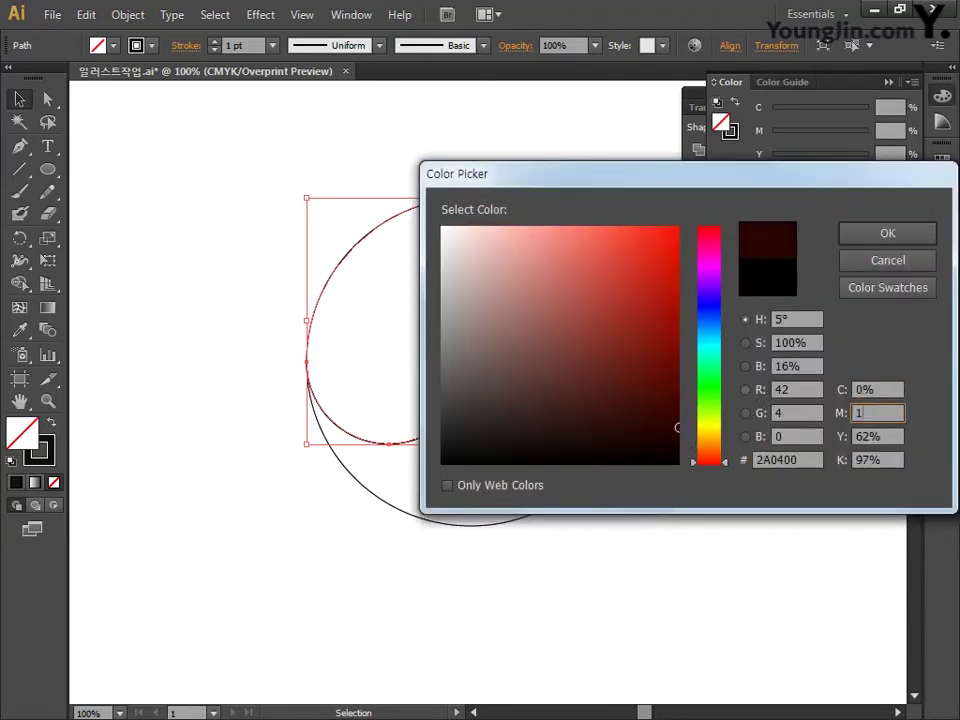
key(Tab)
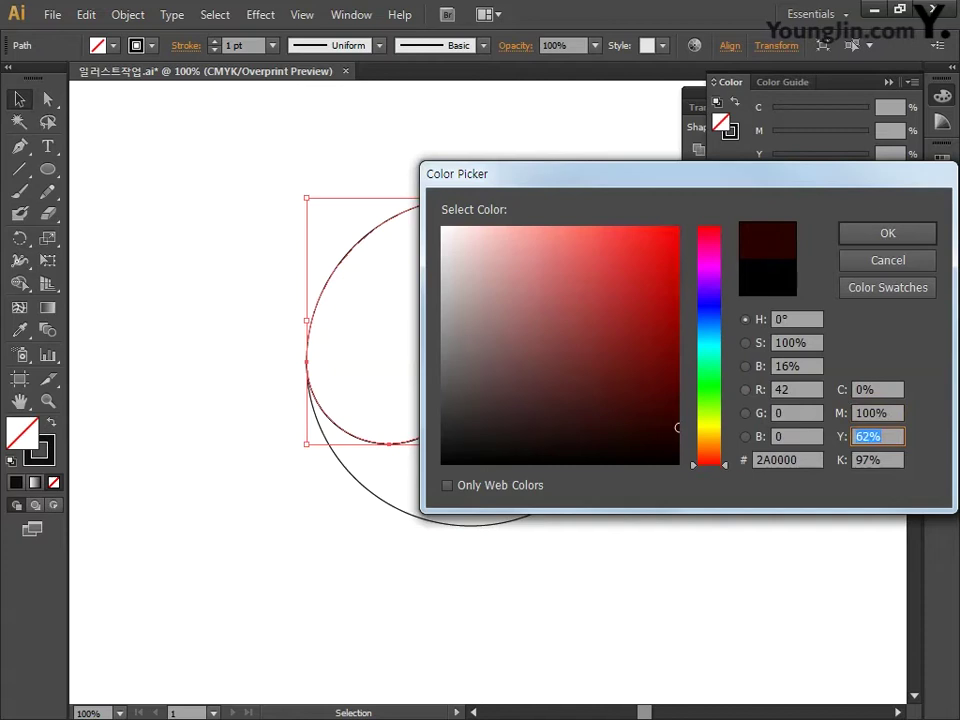
text(100)
key(Tab)
text(0)
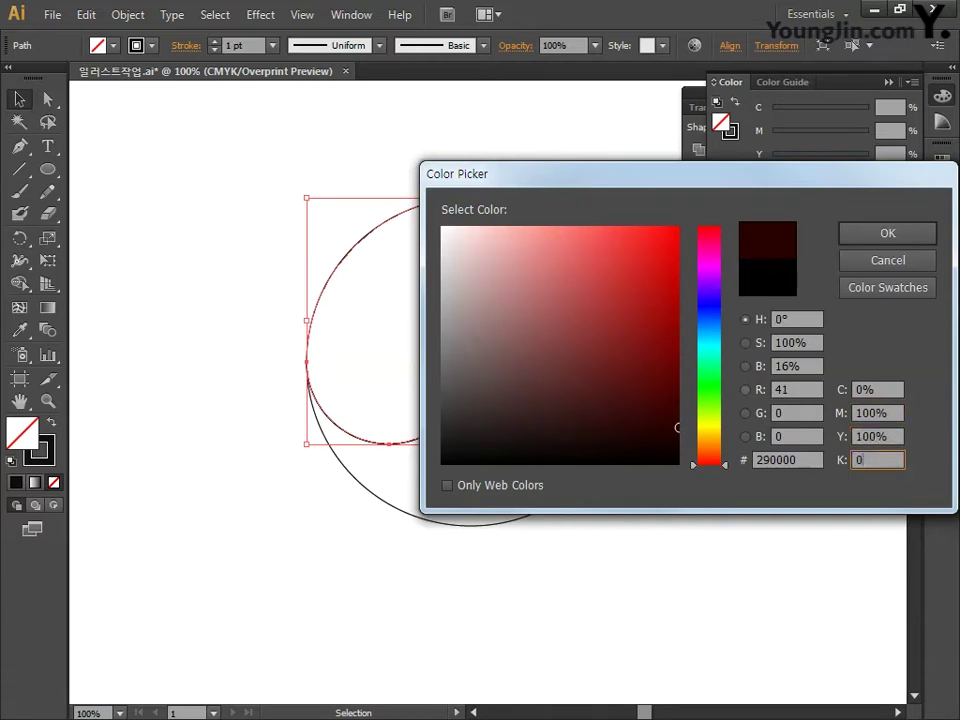
key(Return)
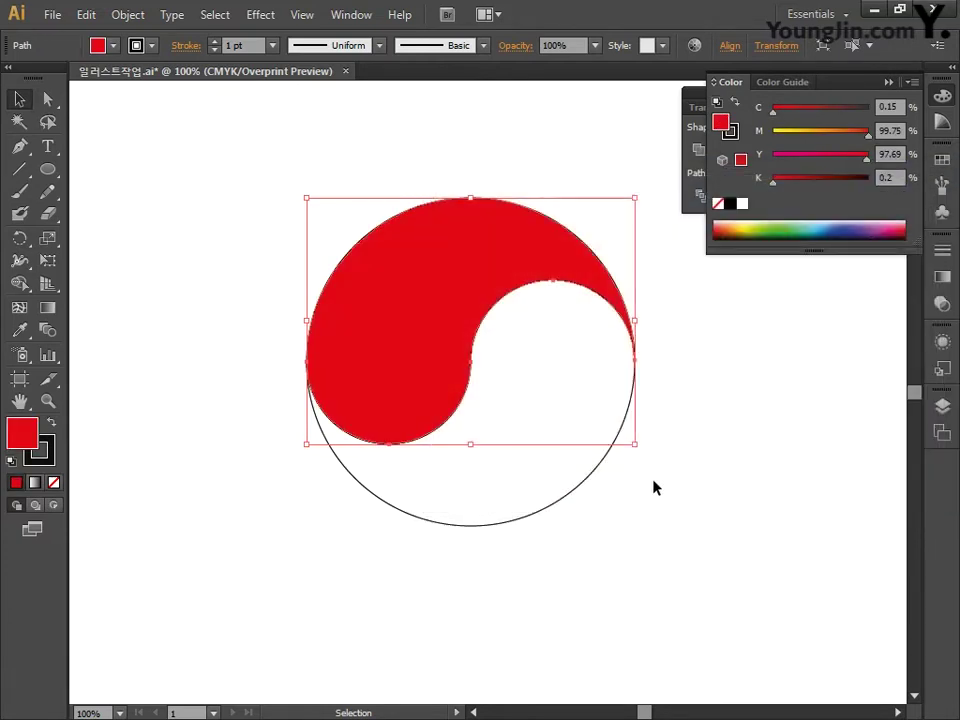
Fill the lower piece of the divided circle with blue, C 100, M 50, Y 0, K 0
click(601, 473)
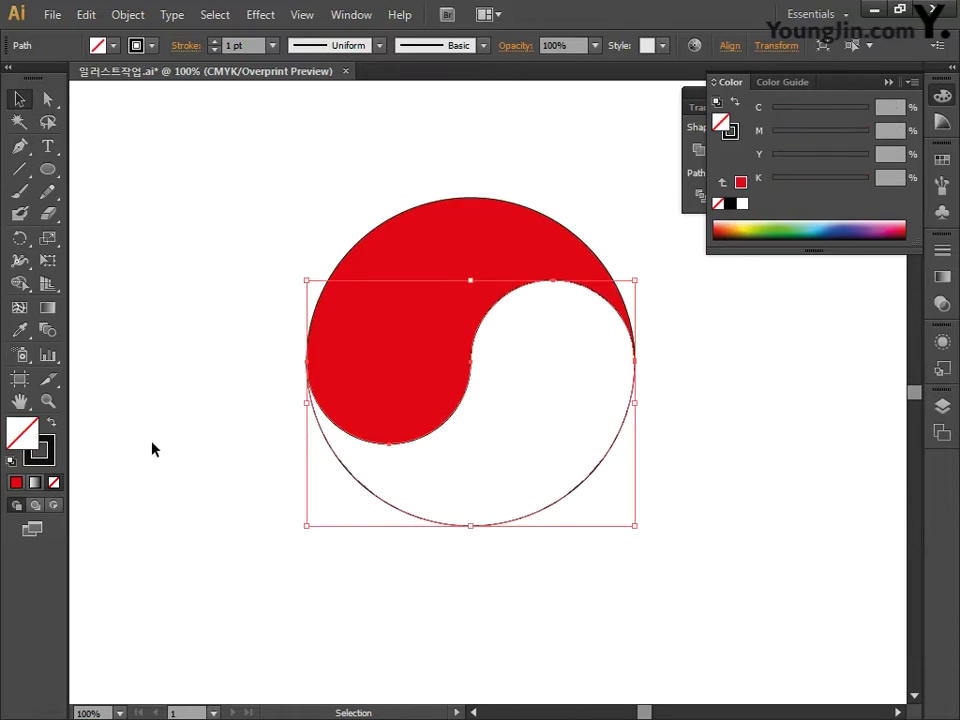
double_click(22, 433)
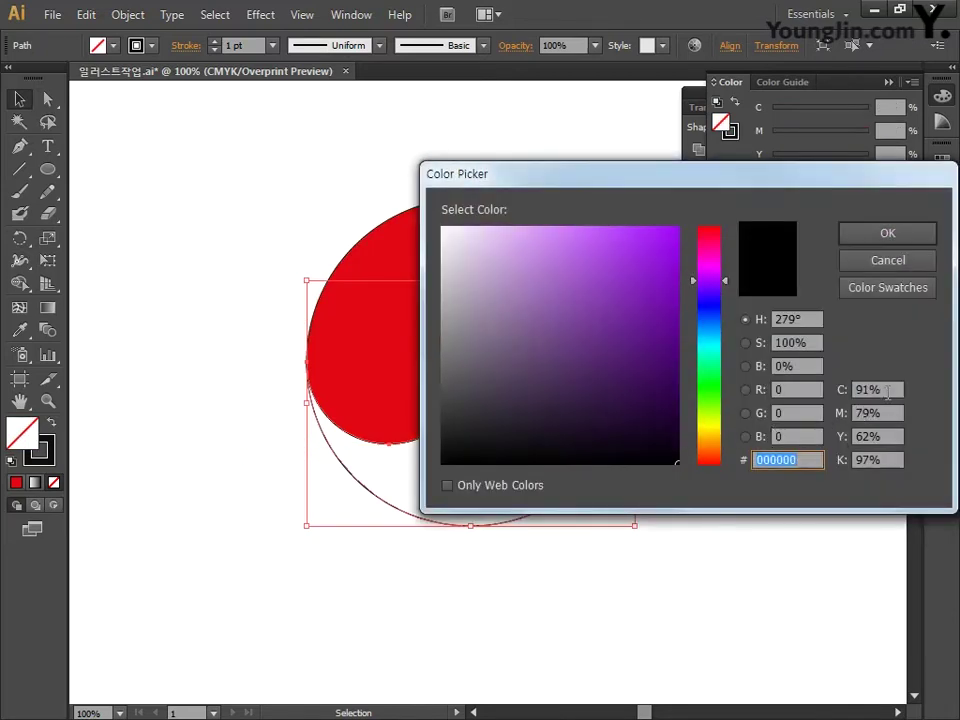
click(887, 390)
text(100)
key(Tab)
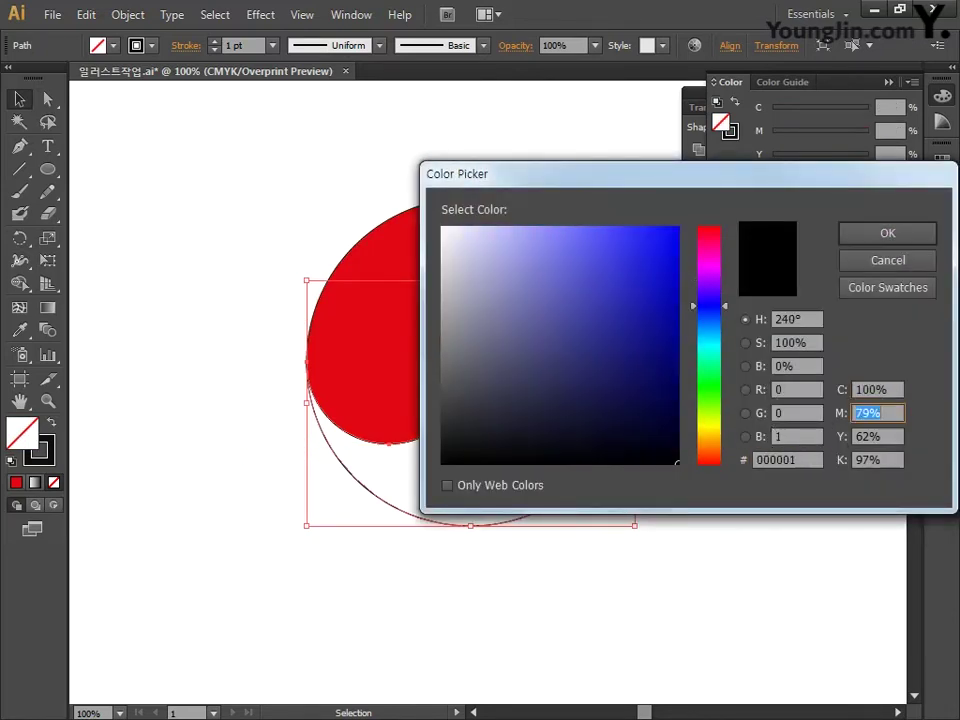
text(50)
key(Tab)
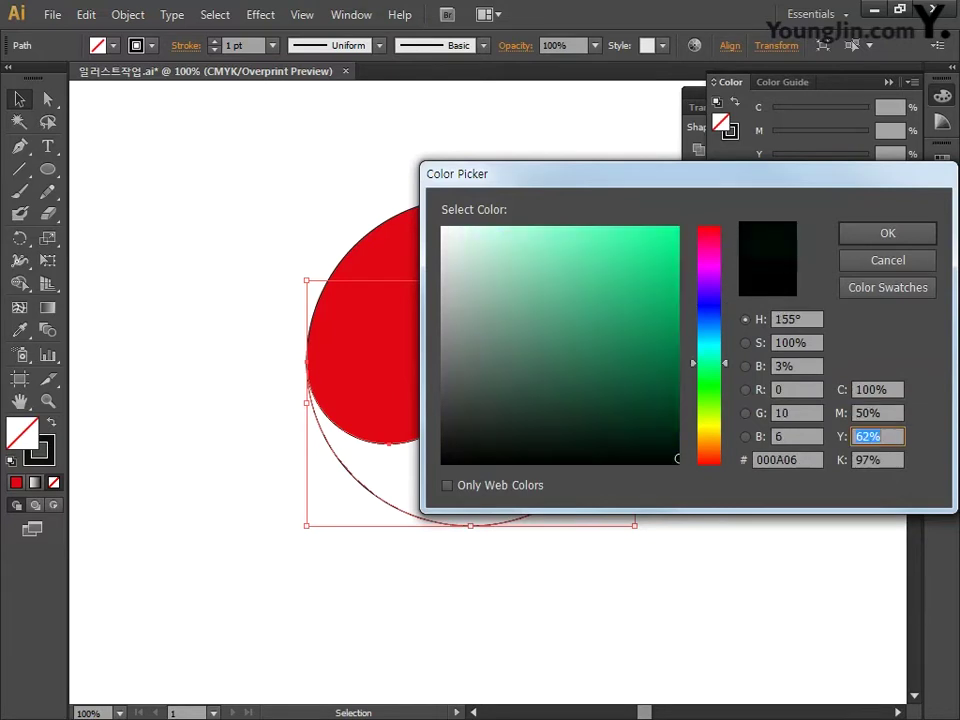
text(0)
key(Tab)
text(0)
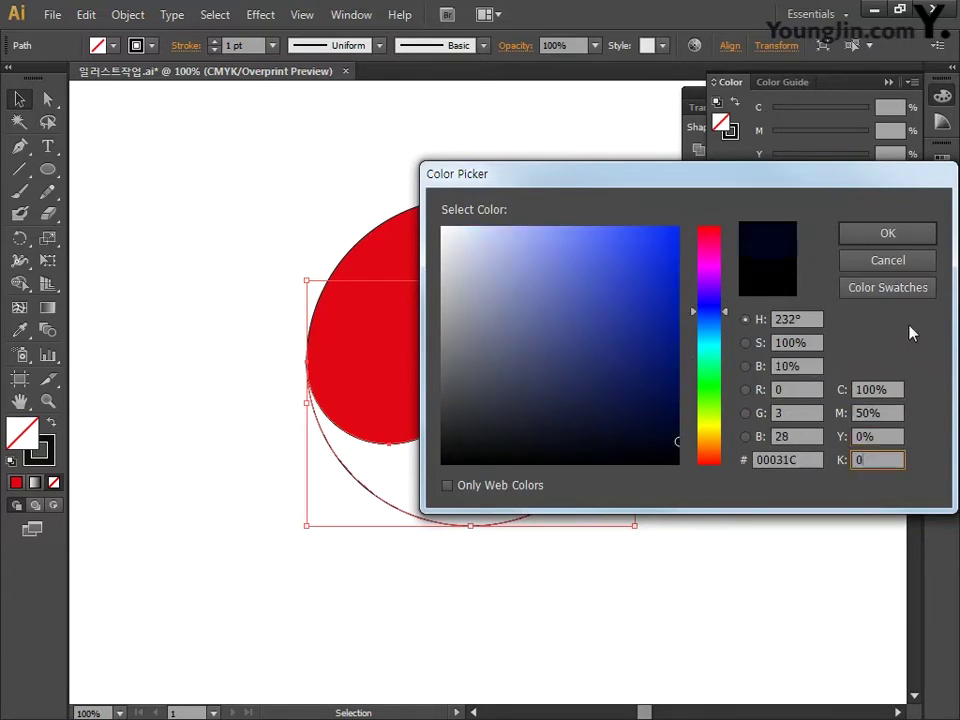
click(916, 233)
Remove the stroke from both the red and blue pieces of the circle
drag(731, 466, 433, 189)
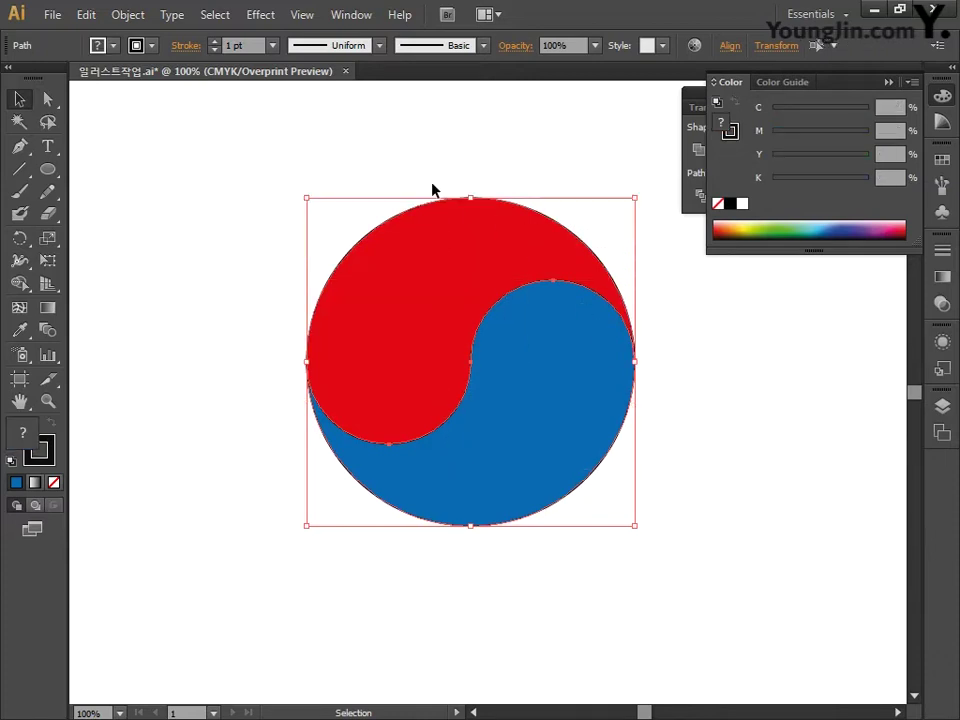
click(45, 456)
click(55, 483)
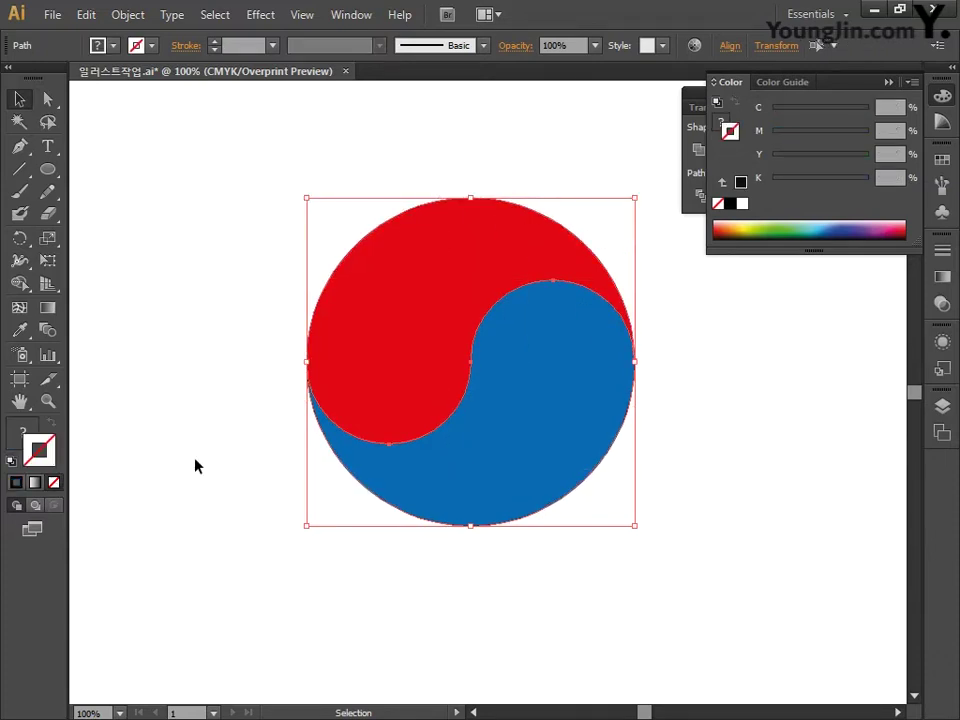
click(942, 95)
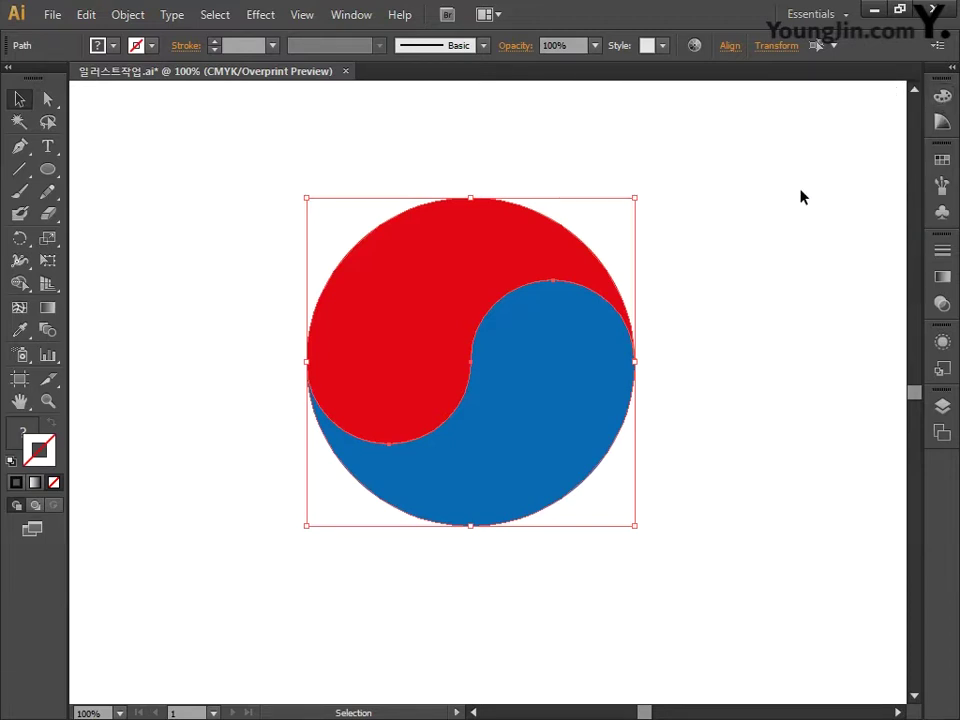
Draw a tall, narrow upright rectangle on the empty area to the left of the taegeuk circle
drag(253, 418, 583, 407)
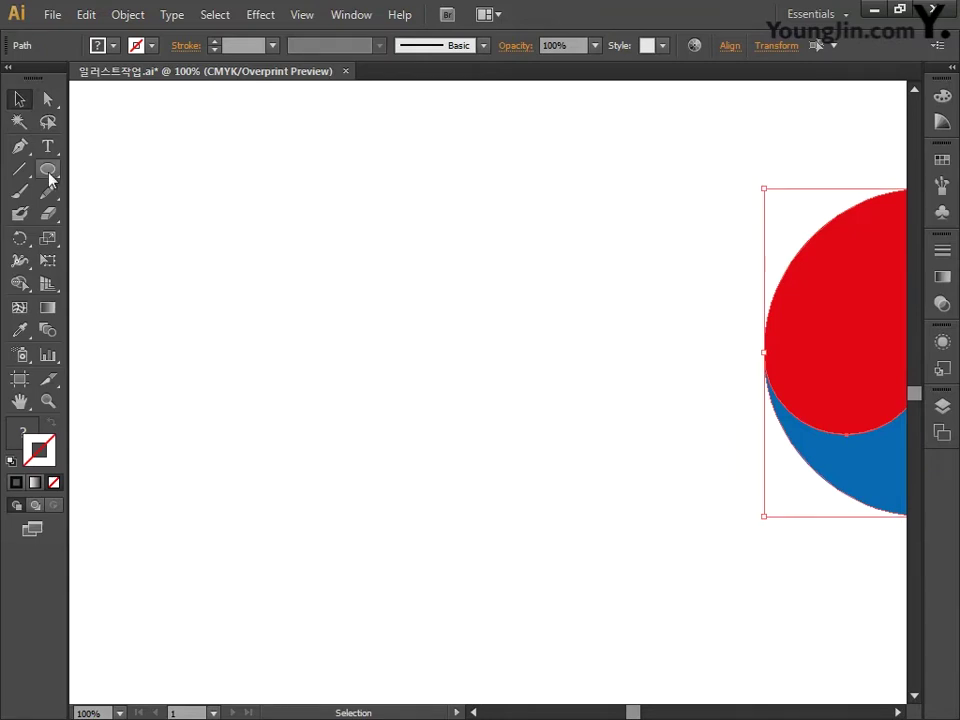
drag(47, 170, 116, 167)
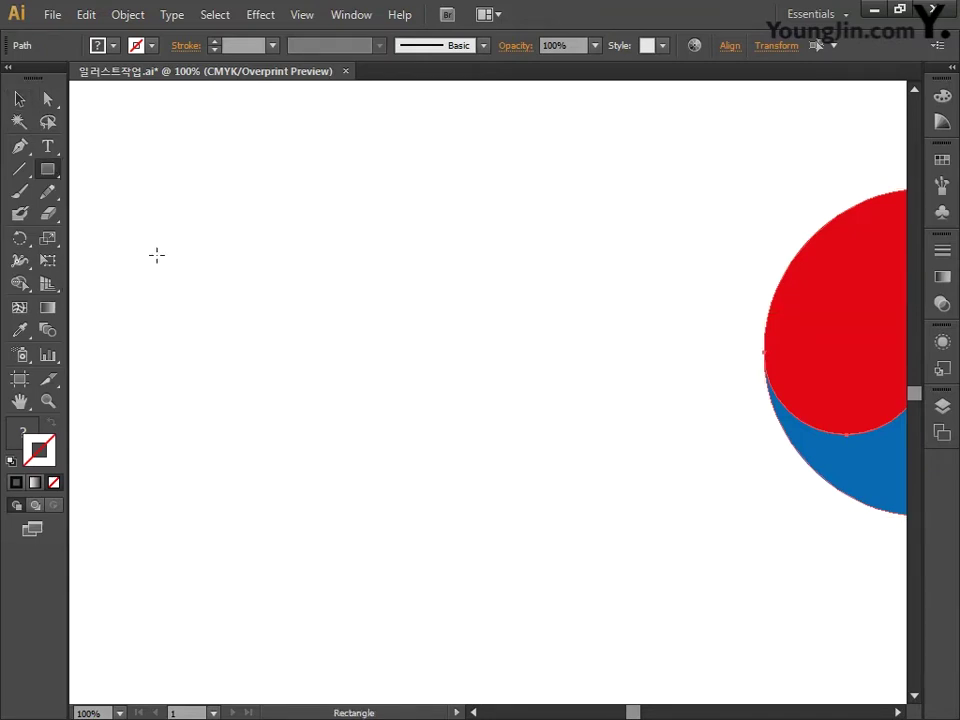
drag(157, 256, 199, 464)
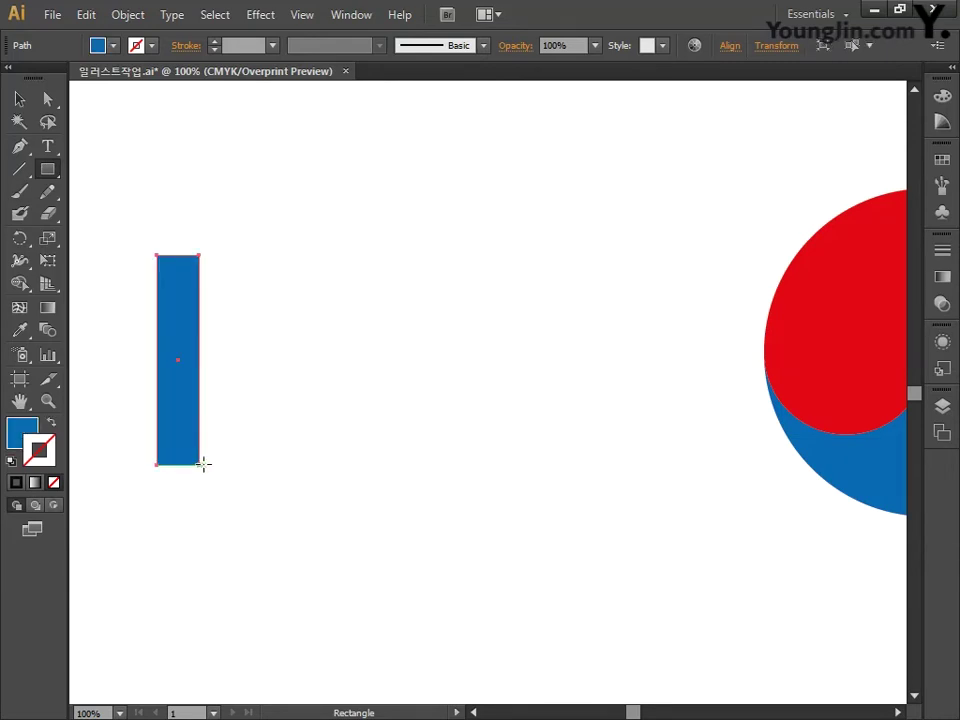
Fill the narrow rectangle with black, C 0, M 0, Y 0, K 100
double_click(22, 432)
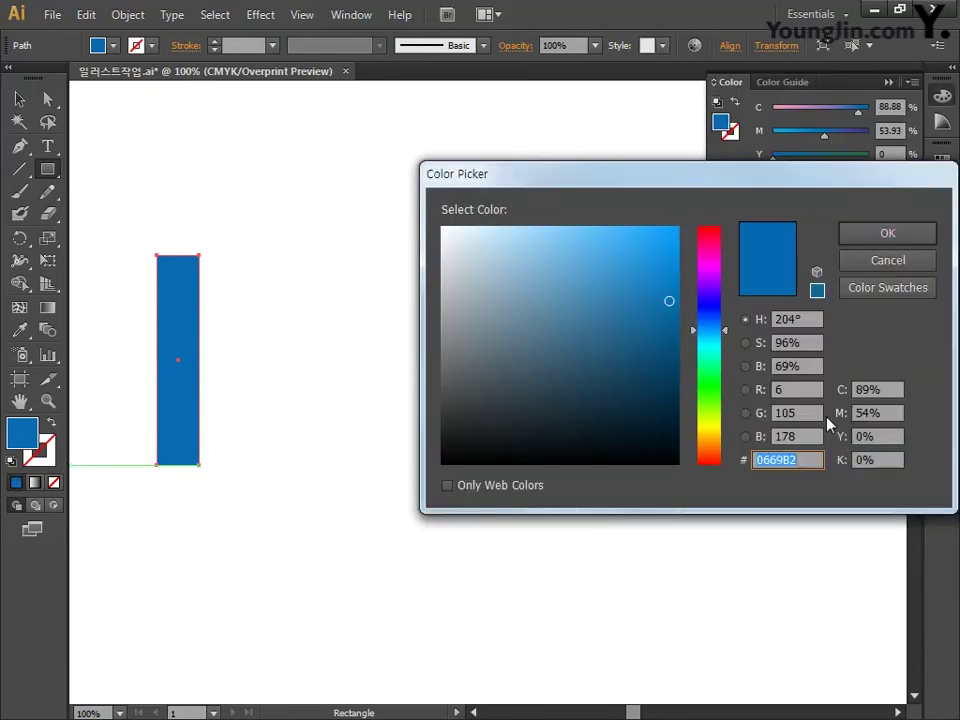
key(Tab)
text(0)
key(Tab)
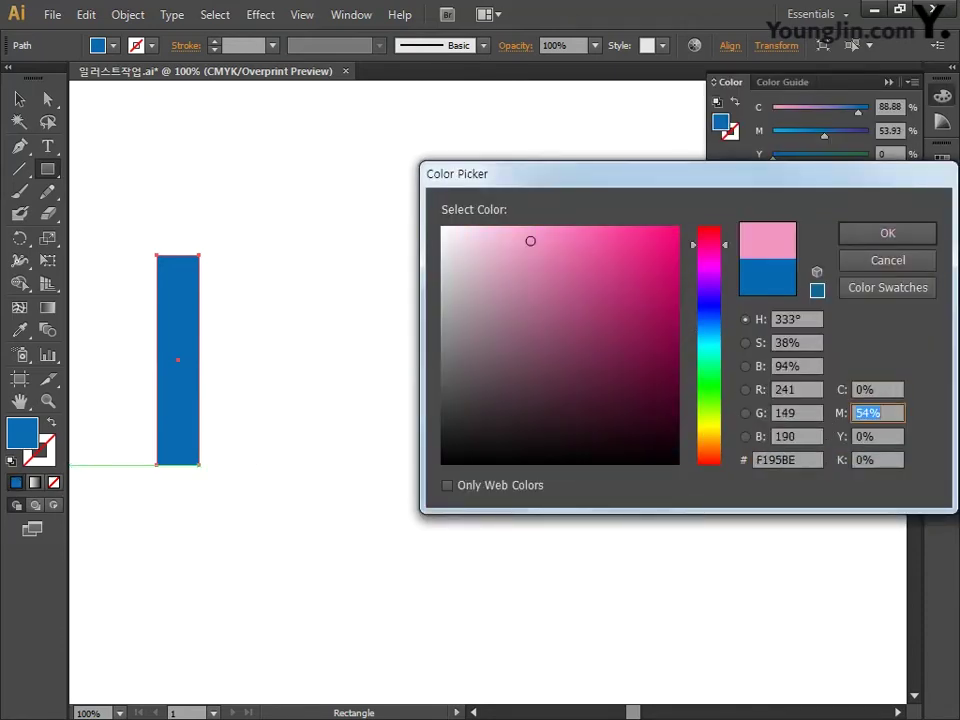
text(0)
key(Tab)
text(0)
key(Tab)
text(1)
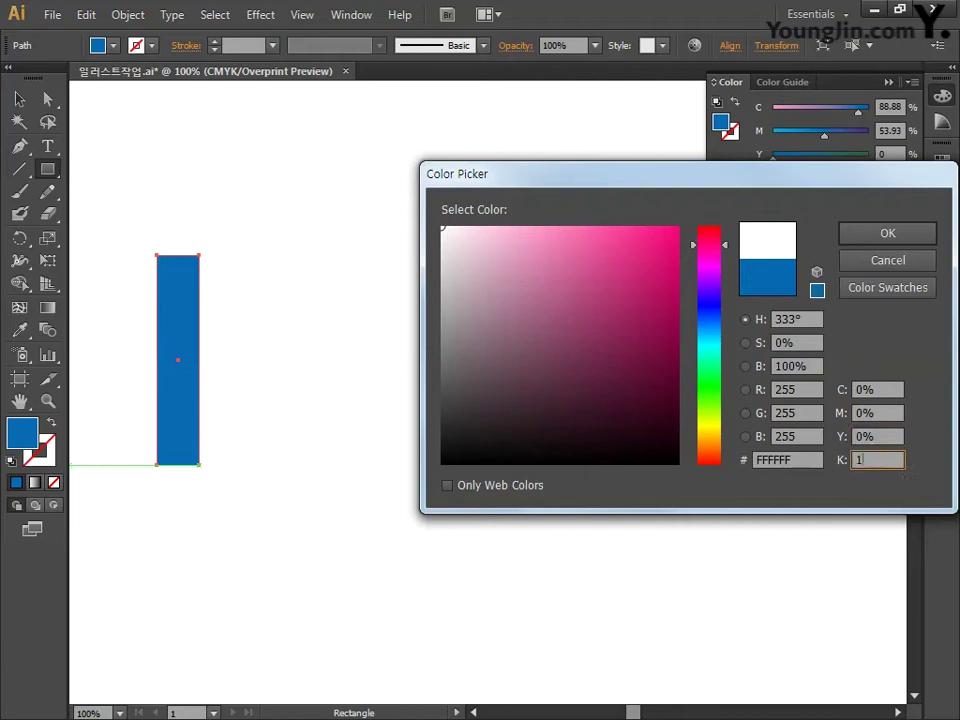
text(00)
key(Tab)
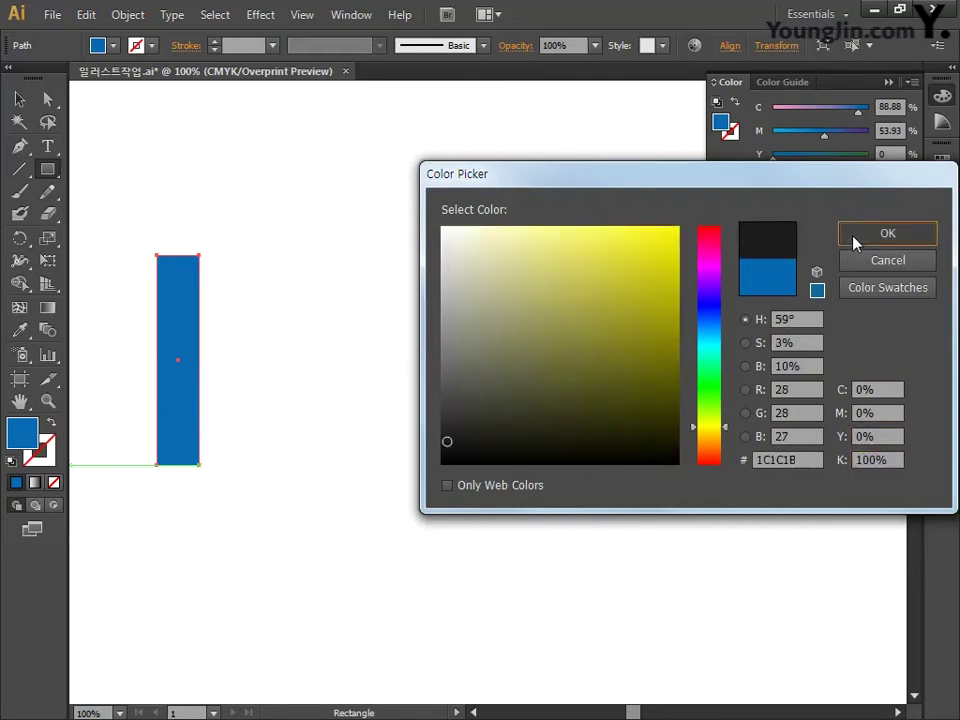
click(851, 240)
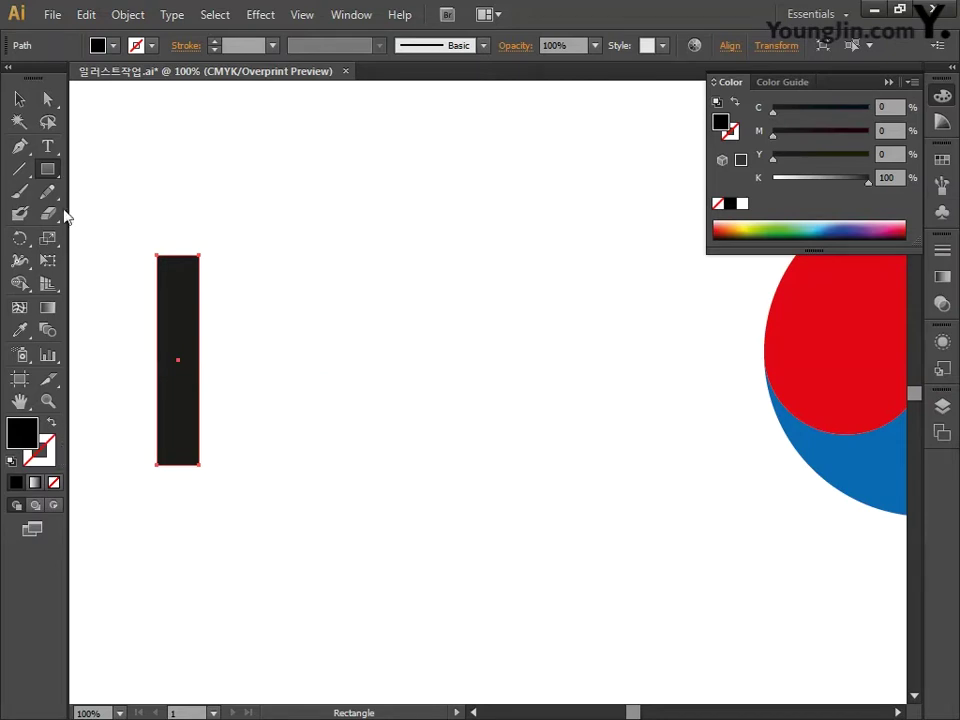
Copy the black bar a short distance to its right and repeat the copy to make three evenly spaced bars
click(20, 101)
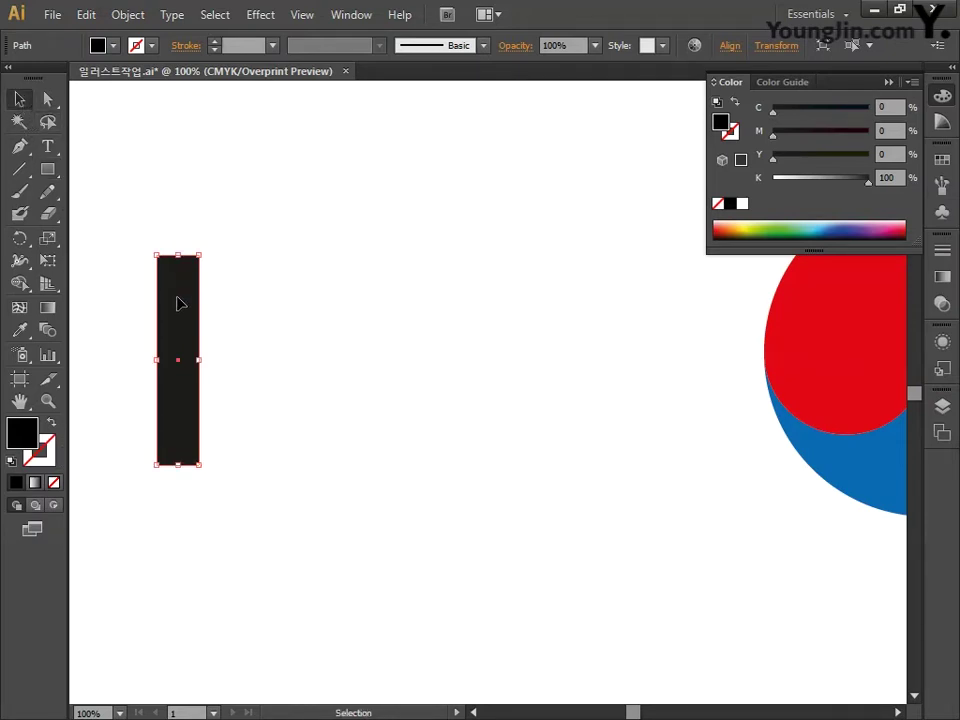
drag(180, 307, 234, 311)
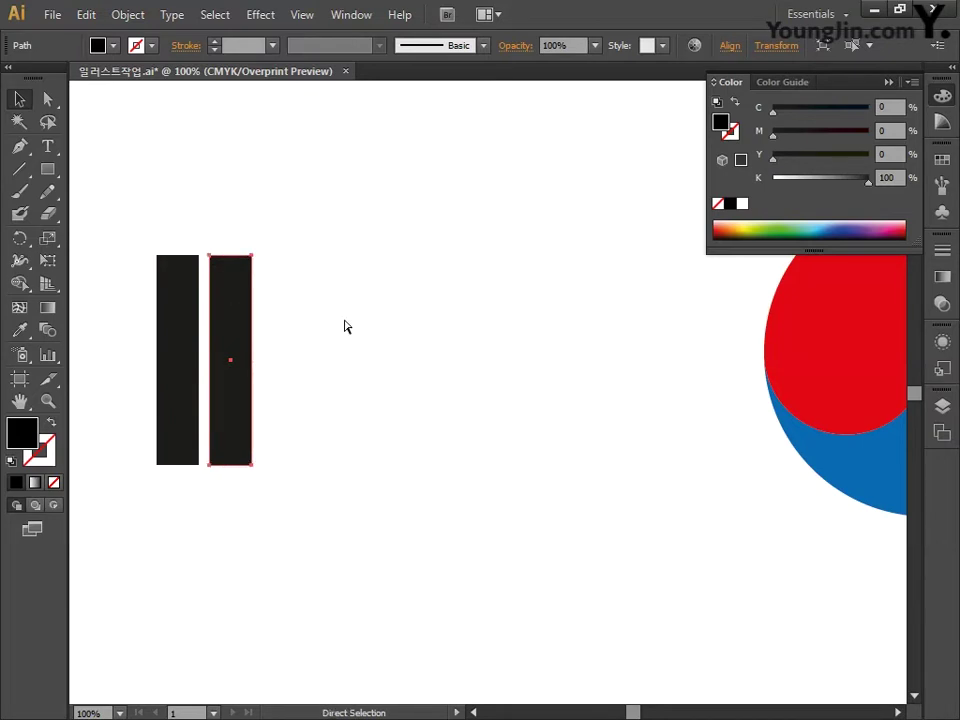
key(ctrl+d)
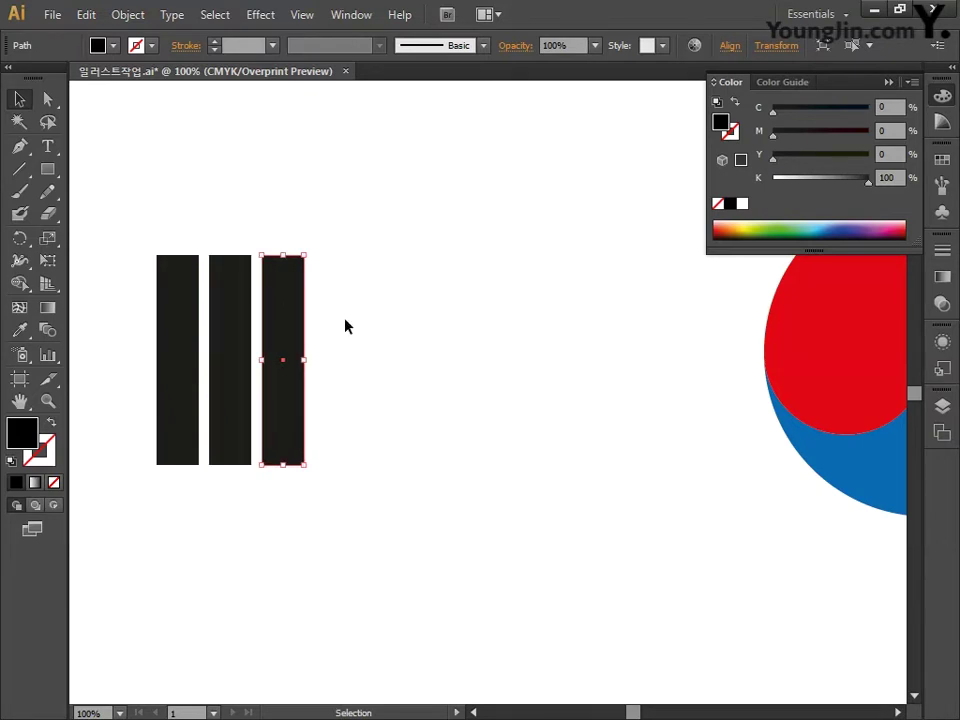
Duplicate the whole set of three bars horizontally into the space between it and the circle
click(345, 326)
drag(380, 295, 126, 232)
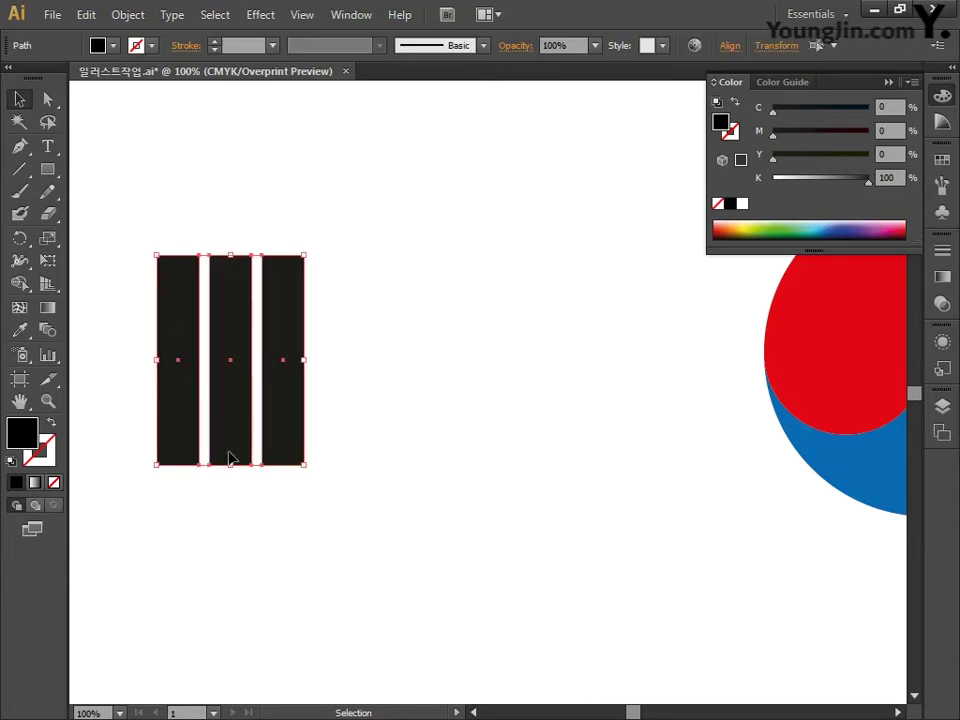
drag(289, 401, 541, 404)
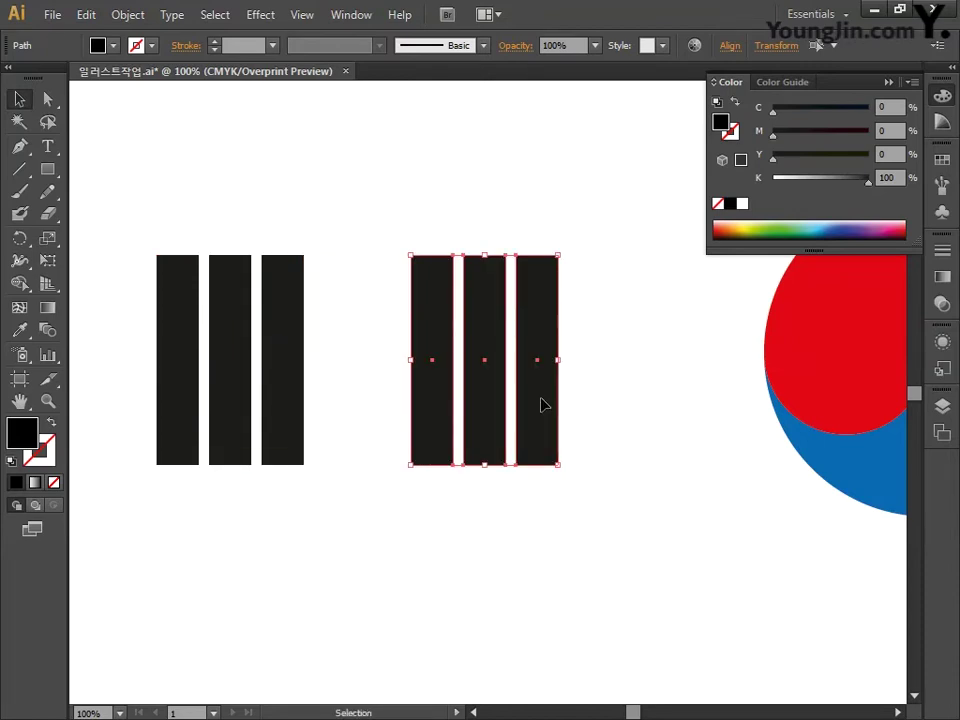
Draw a horizontal line across the middle of the copied bars and give it a bright red stroke, F90000
click(22, 170)
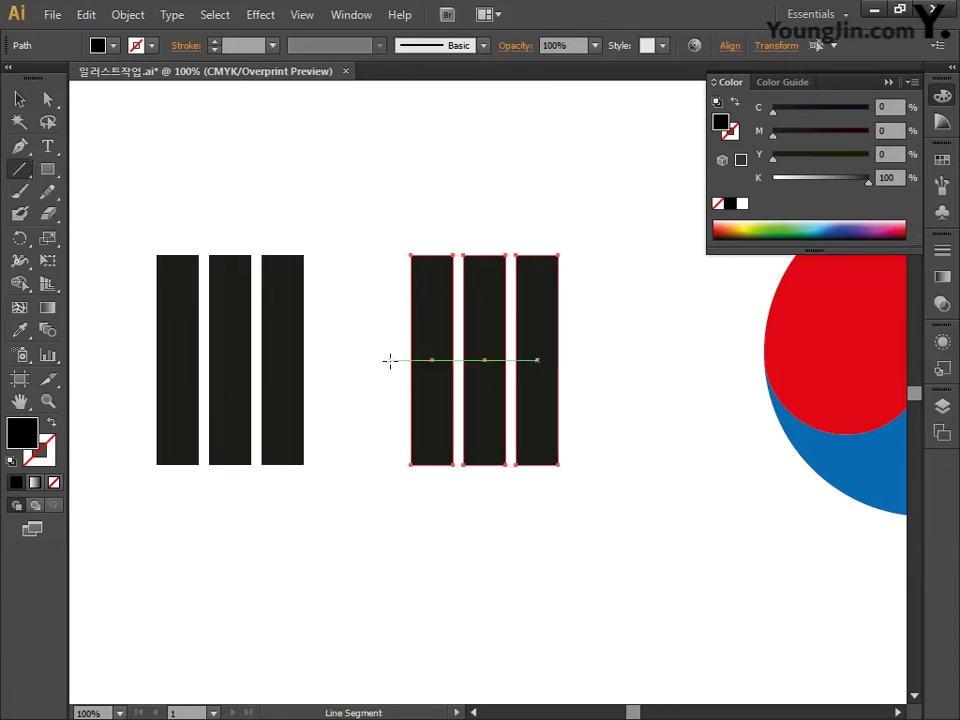
drag(390, 360, 577, 360)
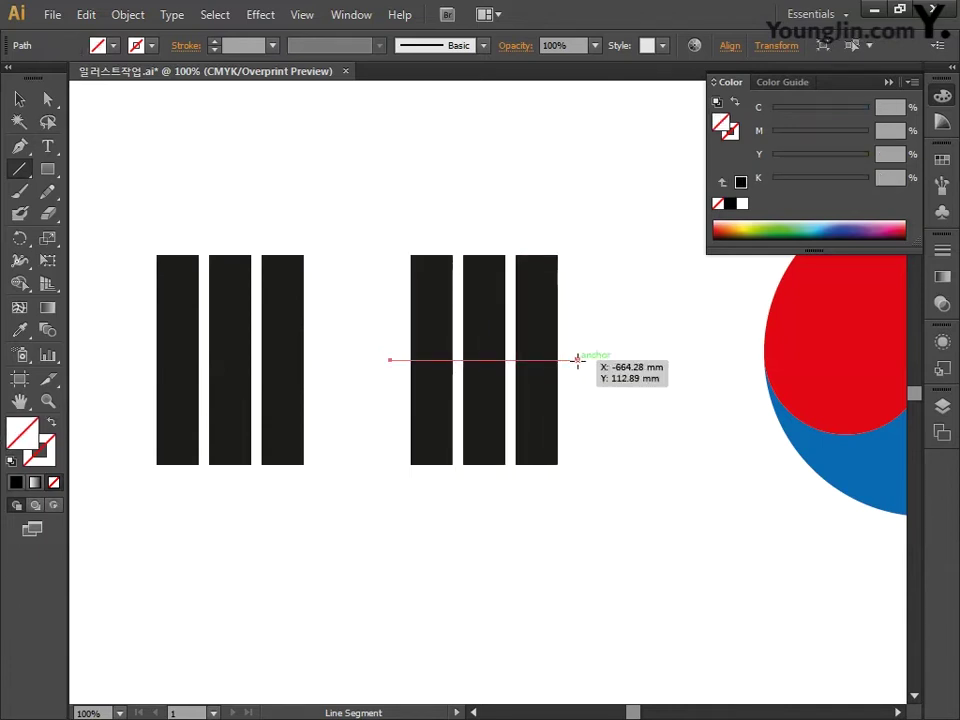
double_click(50, 464)
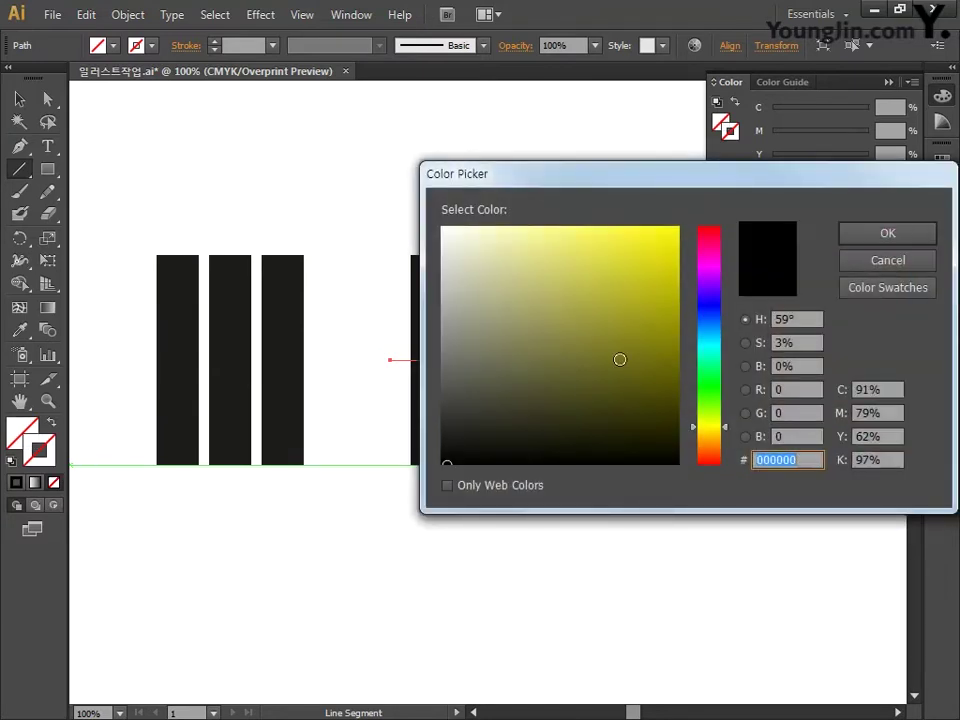
drag(710, 268, 722, 228)
drag(640, 245, 684, 227)
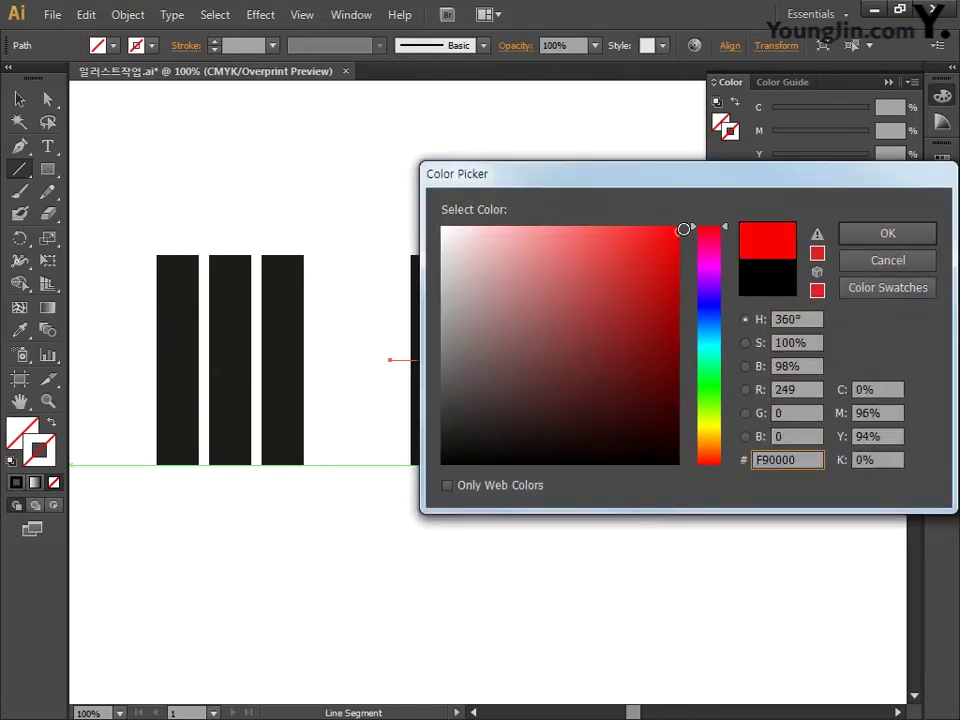
click(857, 236)
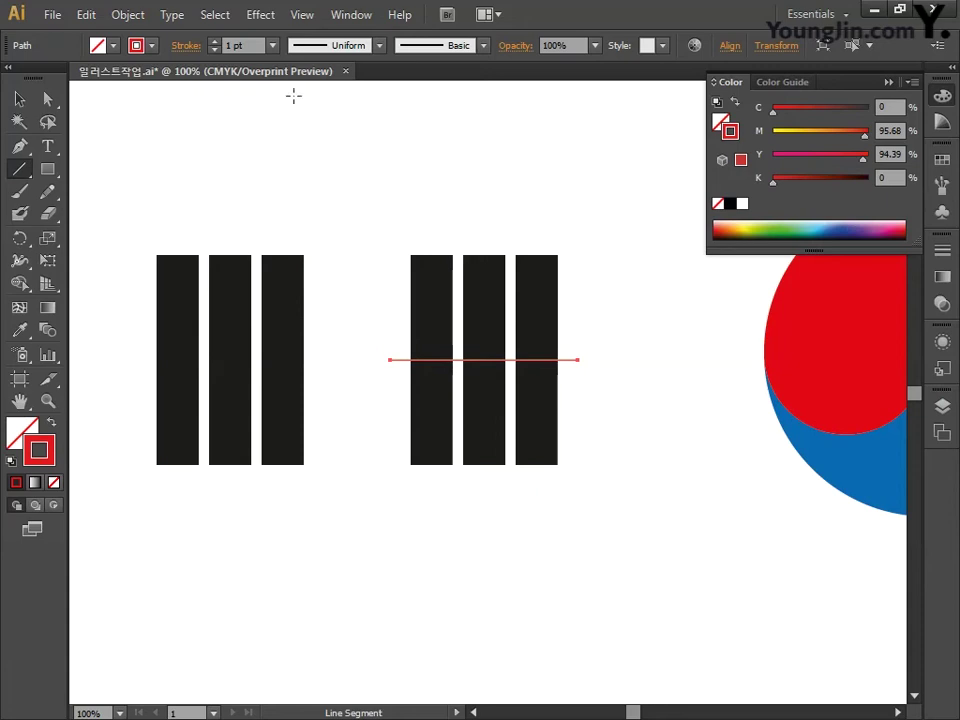
Set the red line's stroke weight to 12 pt and keep the line selected
click(215, 43)
click(215, 43)
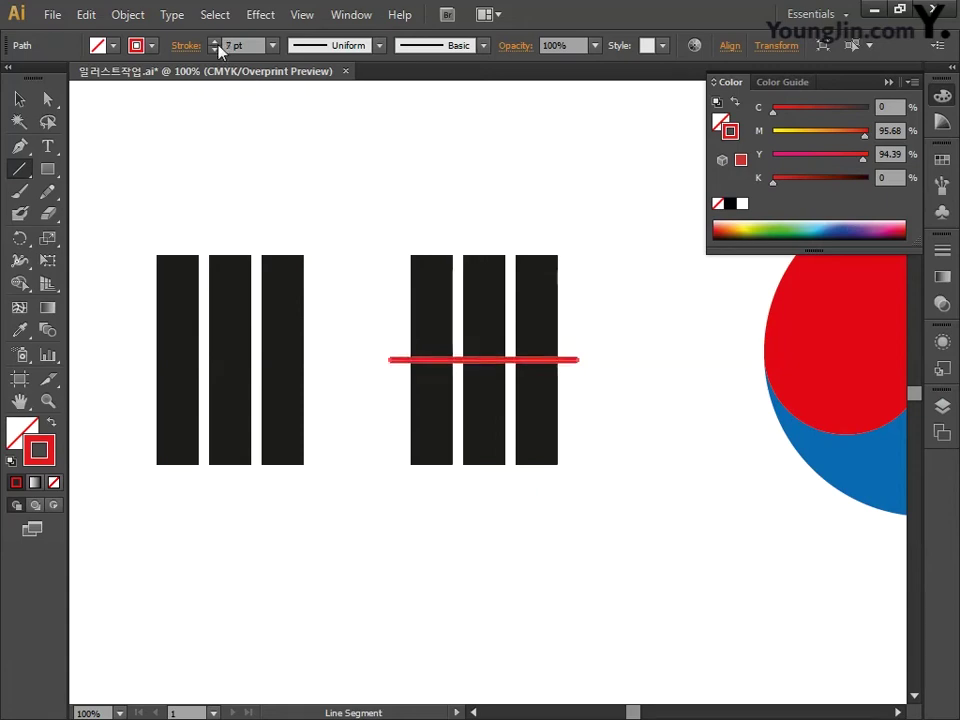
click(215, 43)
click(215, 43)
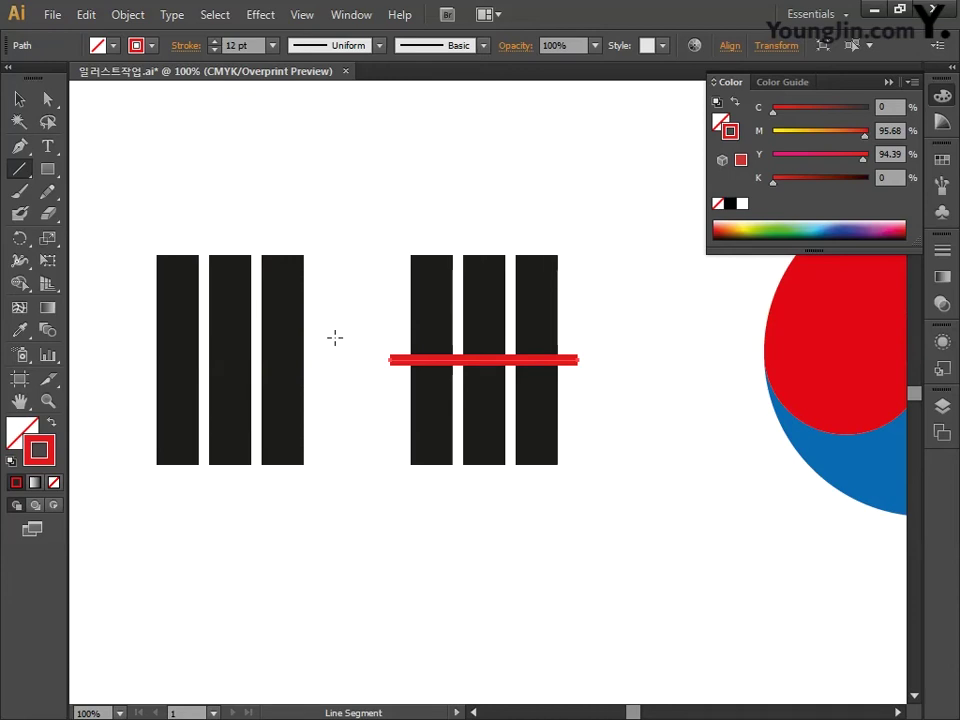
click(19, 99)
click(450, 360)
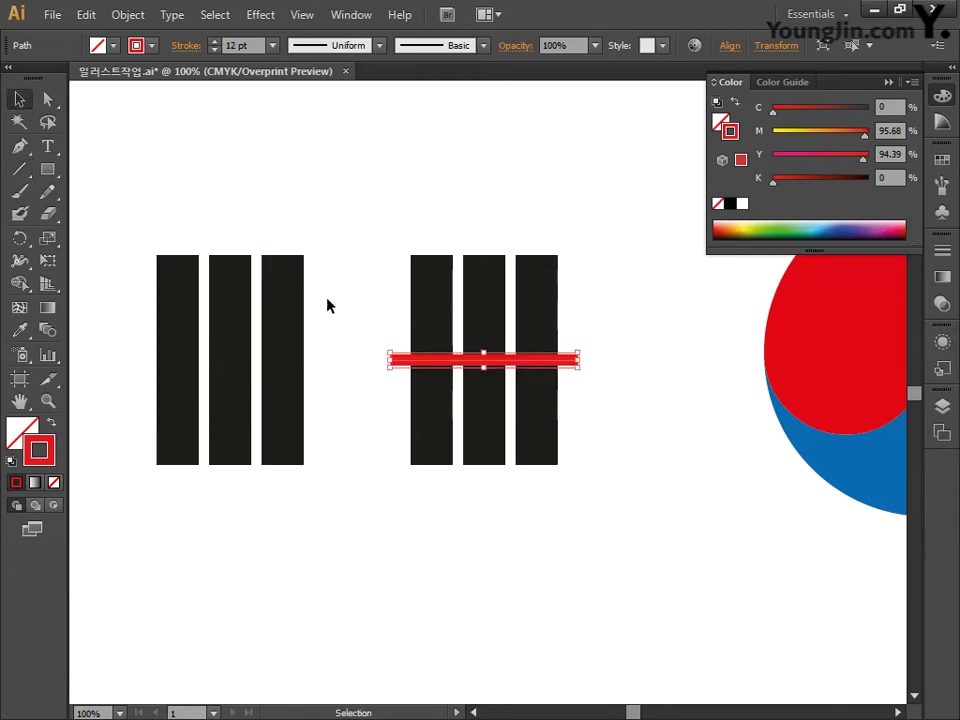
Convert the red line's stroke into an outlined shape and deselect it
click(130, 16)
mouse_move(193, 400)
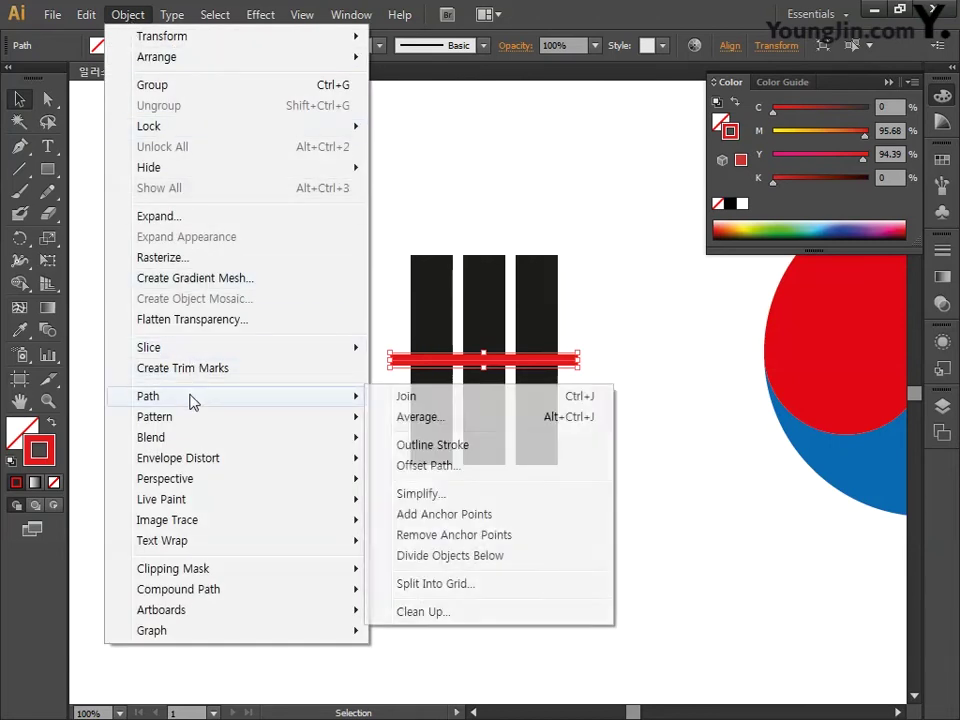
click(407, 450)
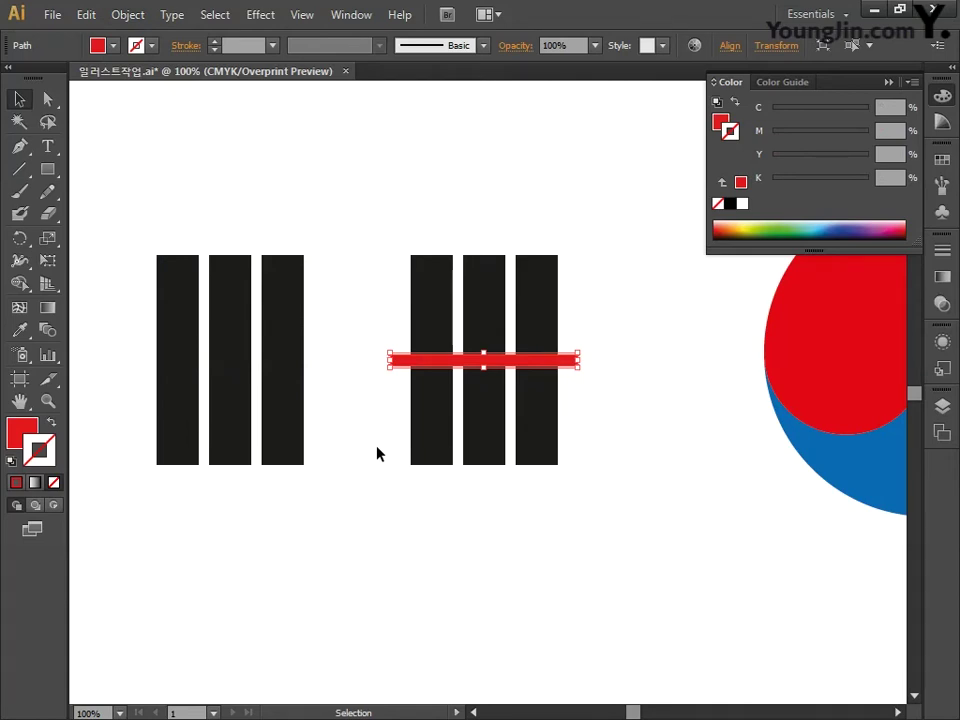
click(363, 235)
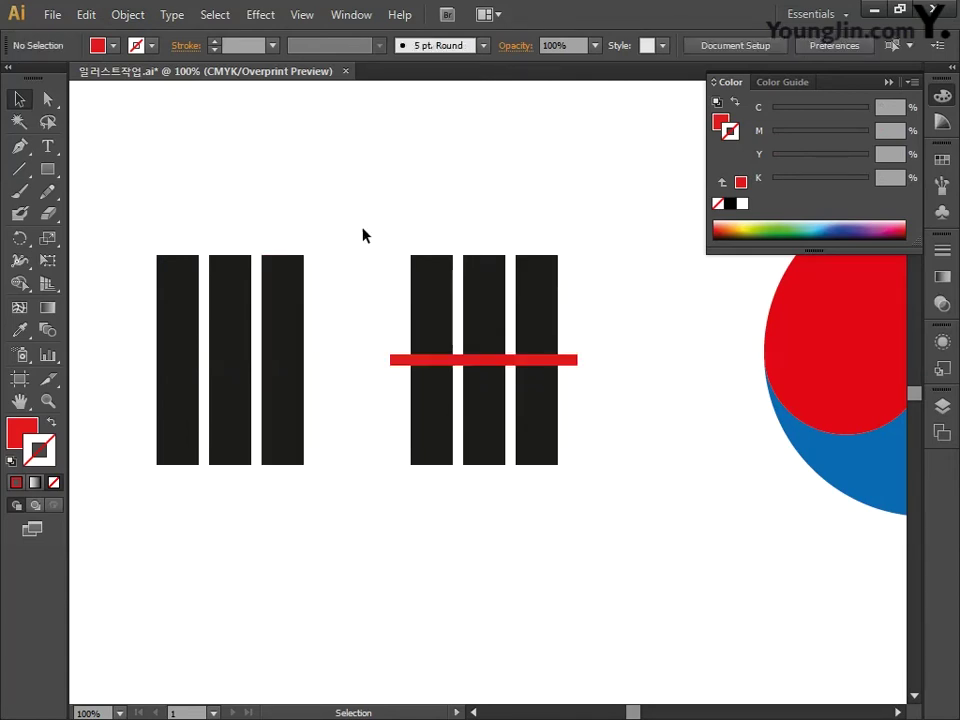
Copy the bar set with its red strip straight below, and copy it again beneath the plain three-bar set
drag(369, 218, 604, 510)
drag(572, 566, 570, 458)
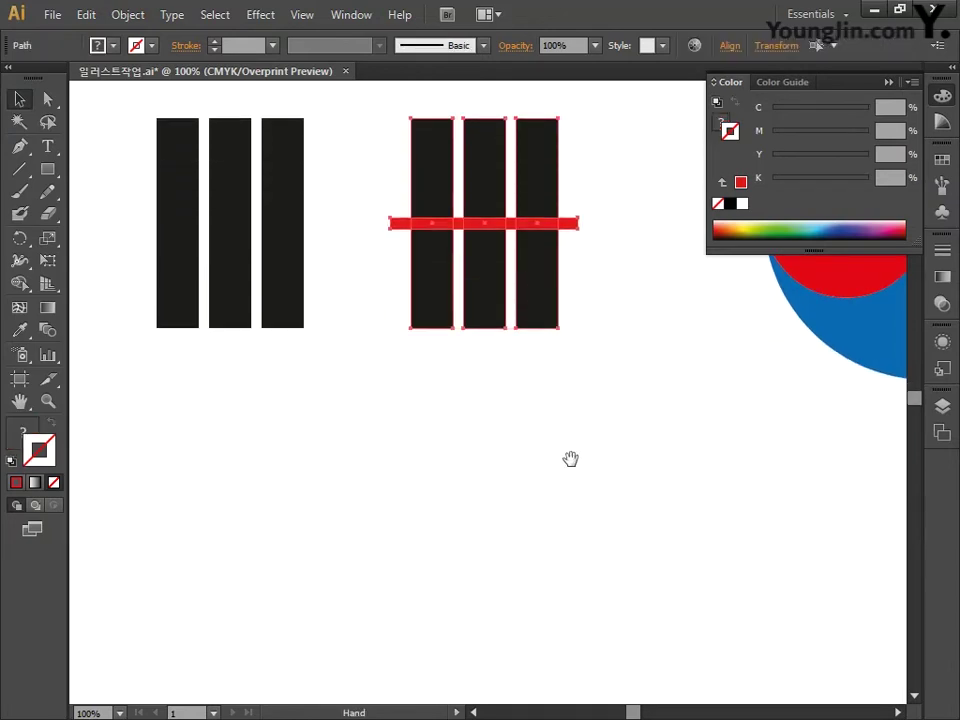
drag(534, 300, 294, 574)
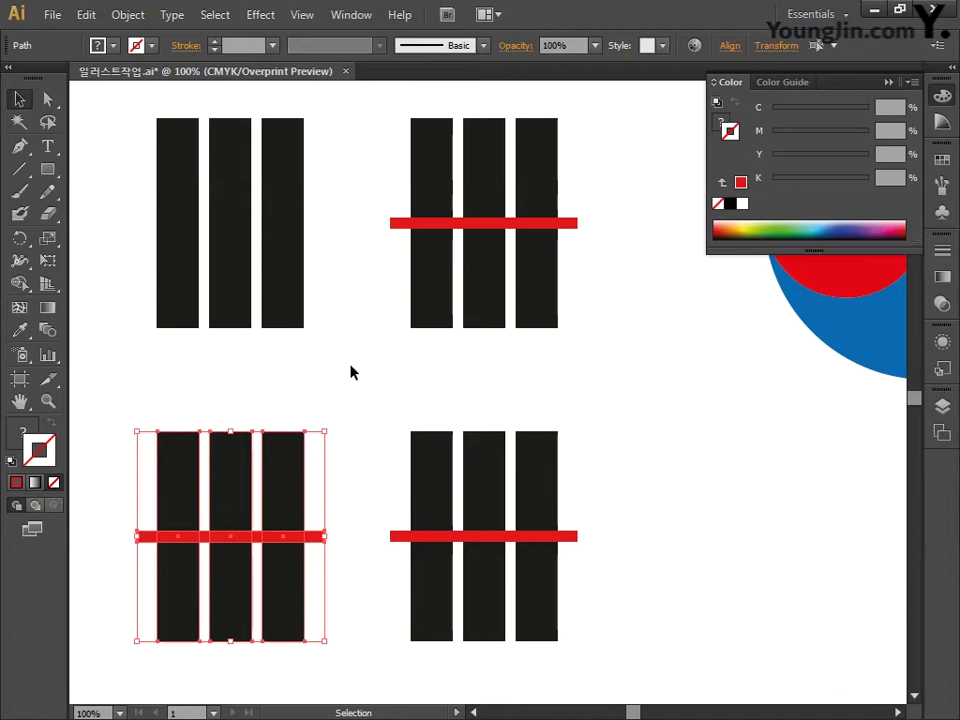
Make the upper-right set's red strip cover only the two outer bars, and shorten the lower-left set's strip to the middle bar
click(395, 225)
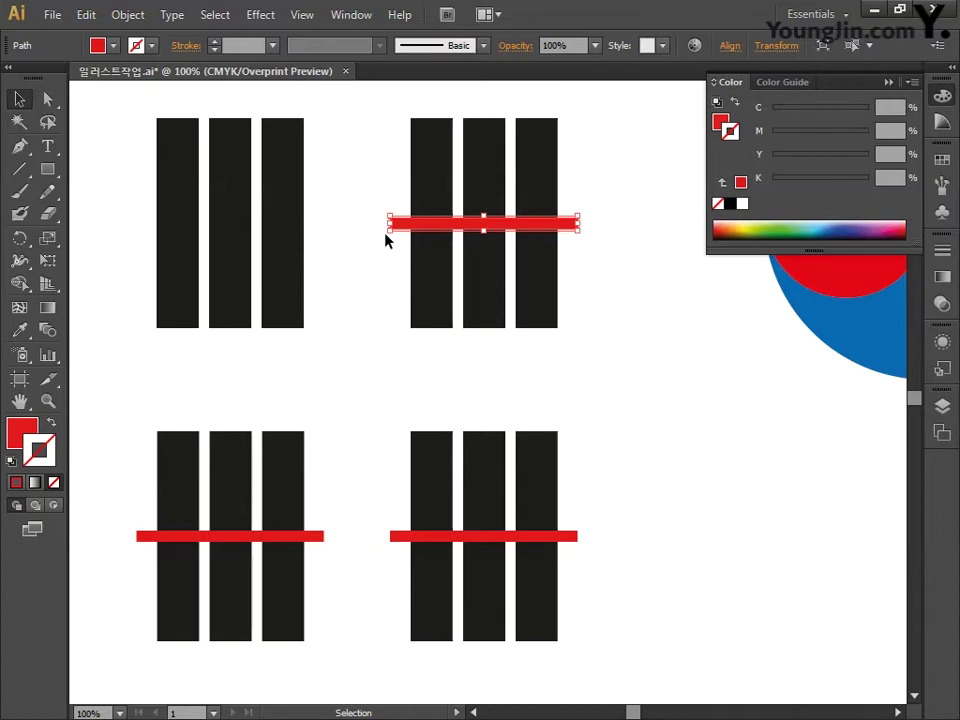
mouse_move(579, 222)
mouse_down()
mouse_move(458, 259)
mouse_move(570, 234)
mouse_up()
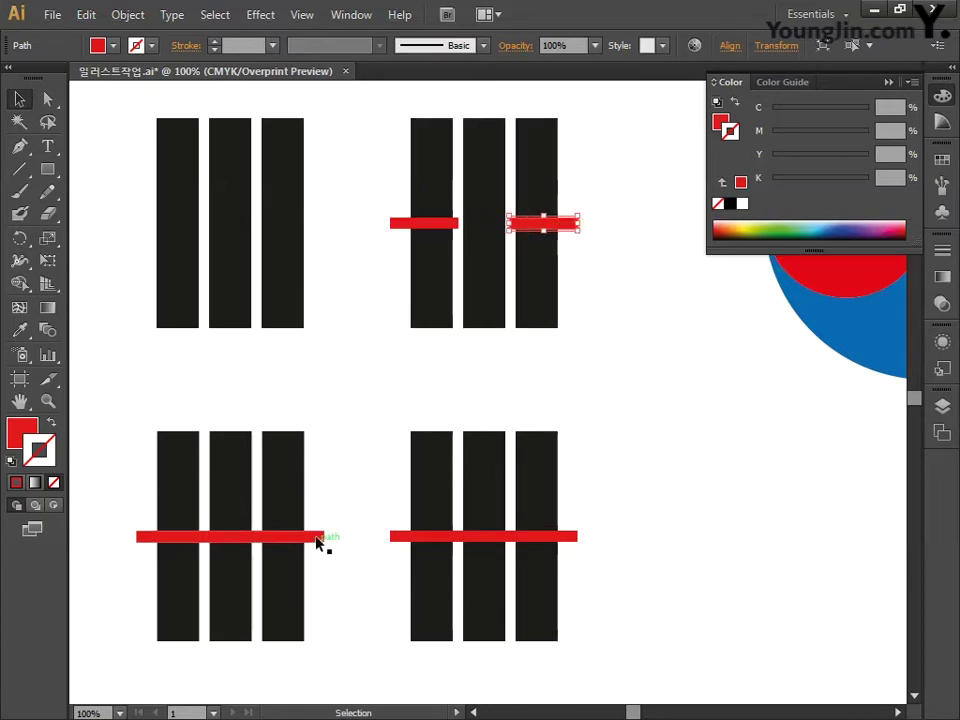
click(321, 537)
drag(323, 537, 258, 566)
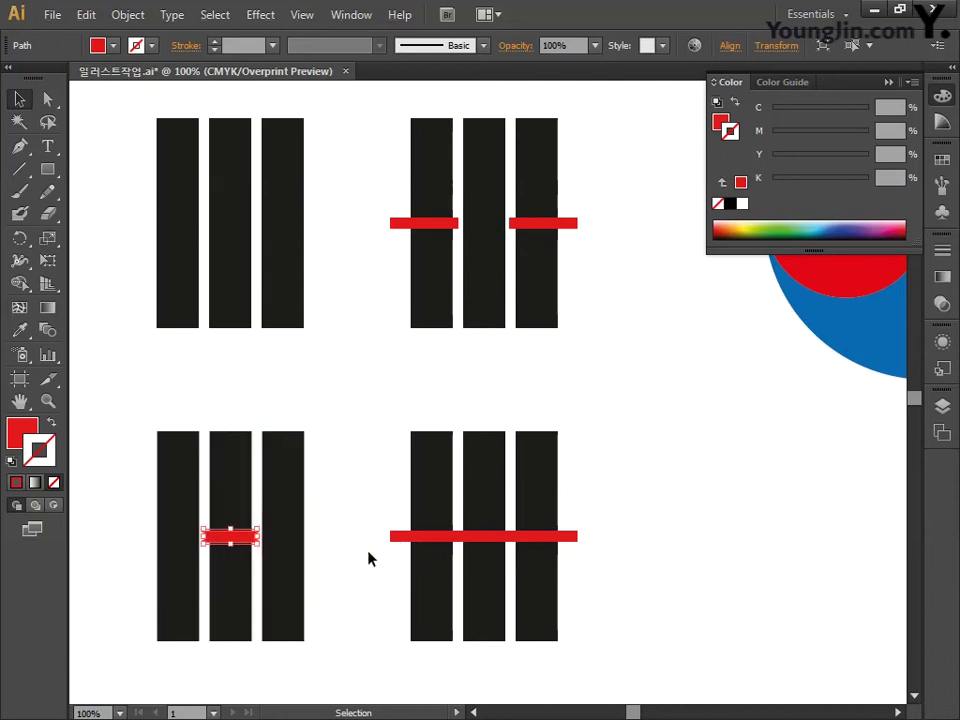
click(370, 530)
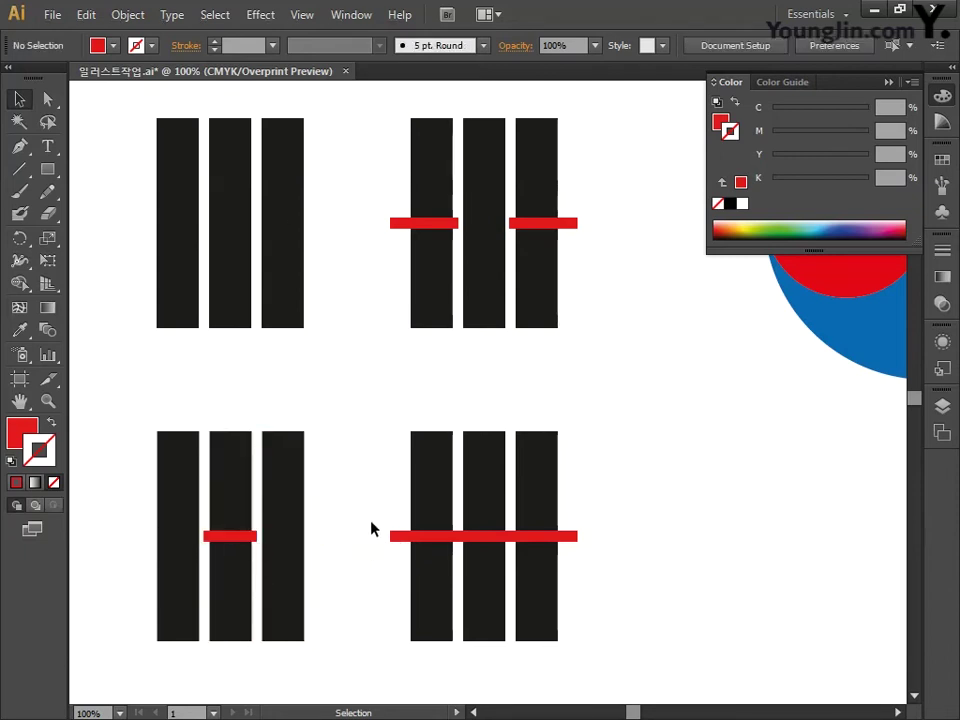
Divide all four bar sets and their red strips with the Pathfinder, and ungroup the resulting pieces
drag(111, 122, 654, 684)
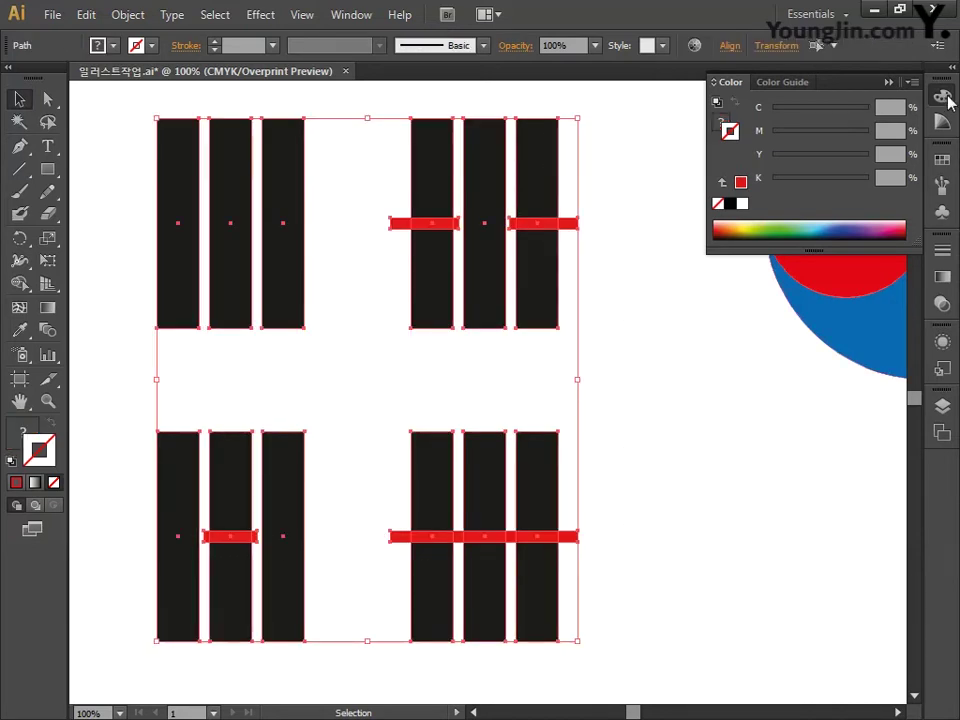
click(728, 82)
click(360, 16)
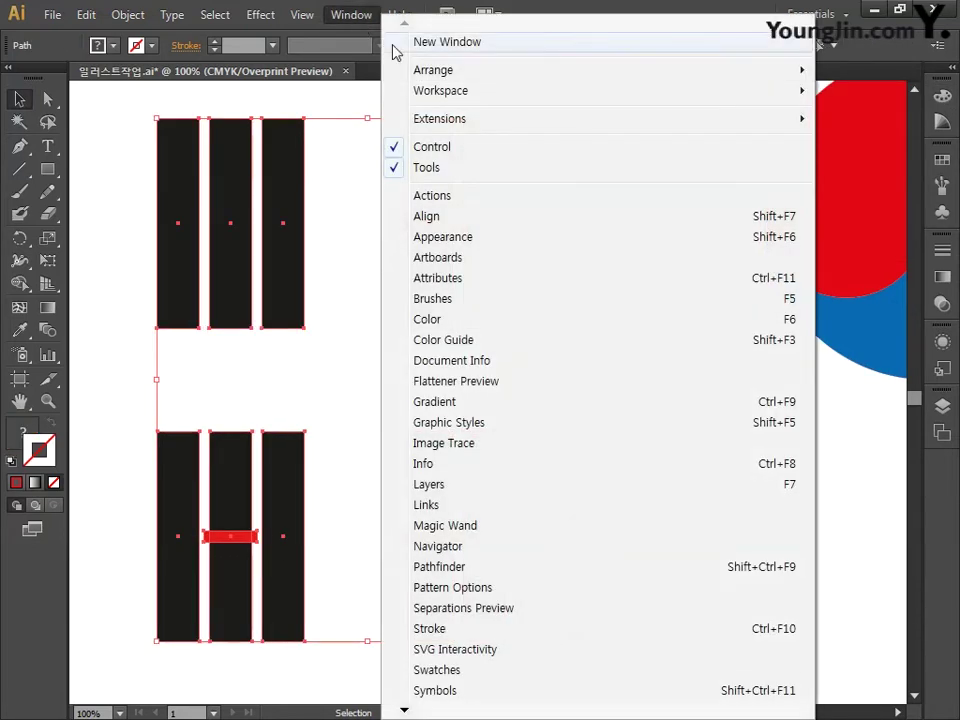
click(455, 566)
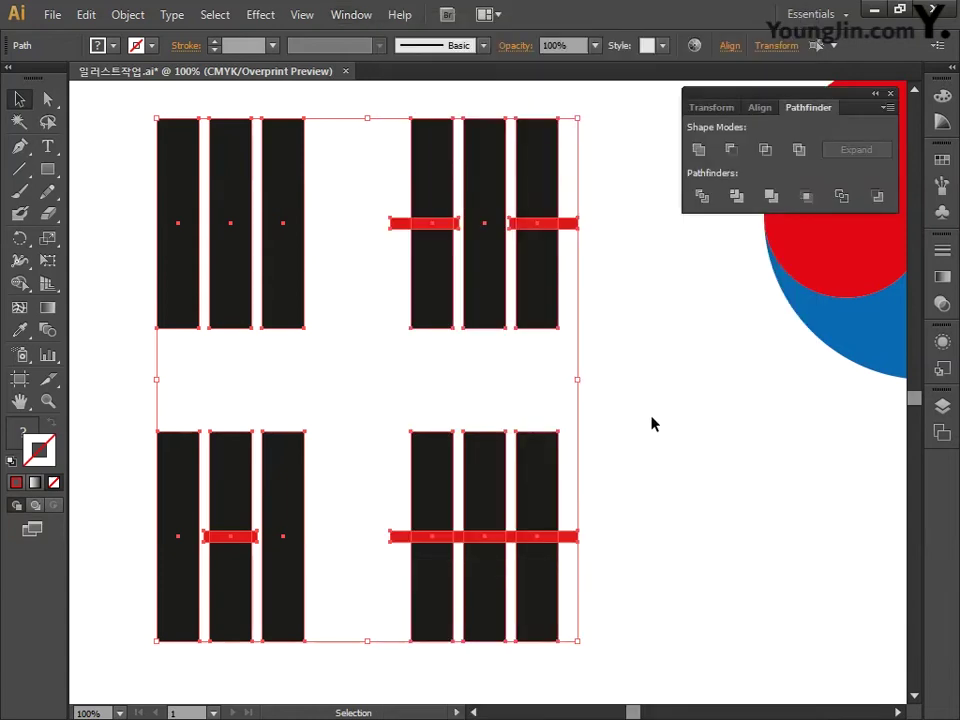
click(700, 197)
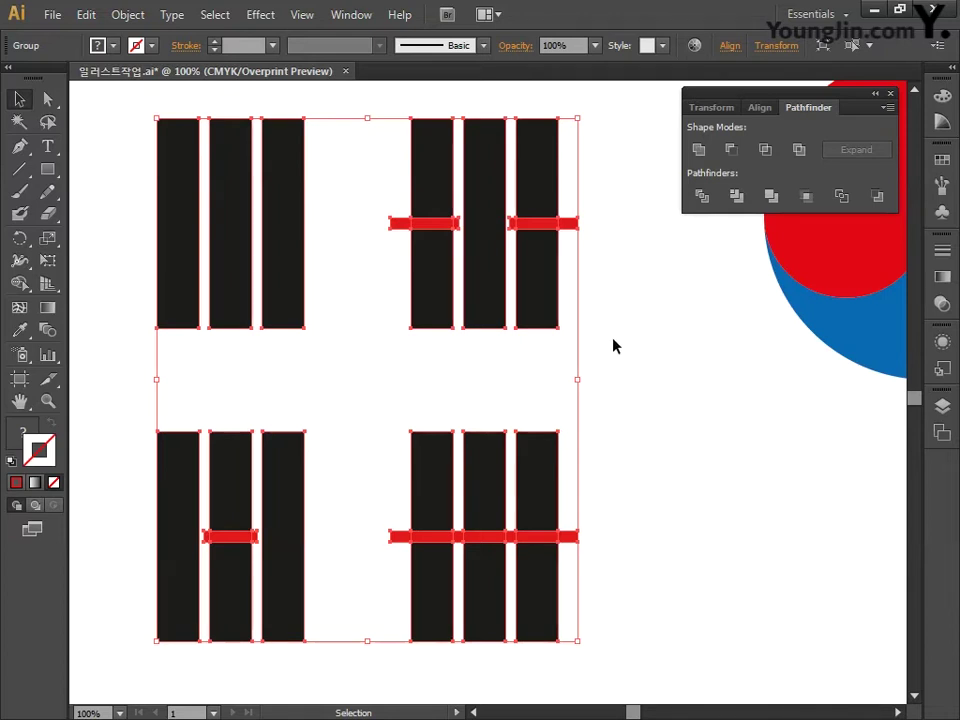
right_click(542, 283)
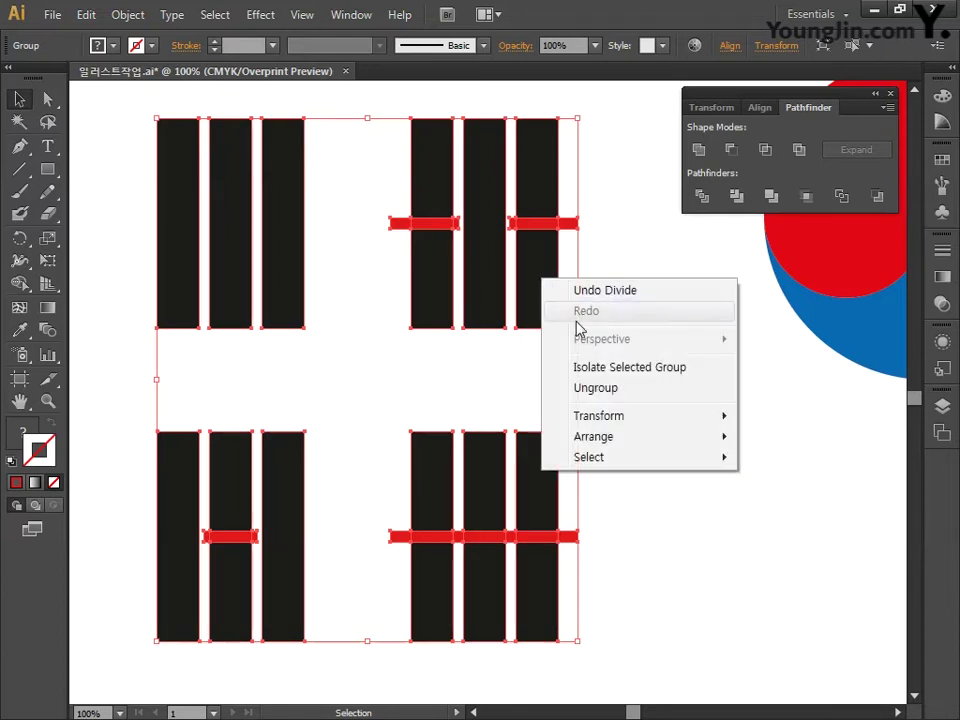
click(591, 389)
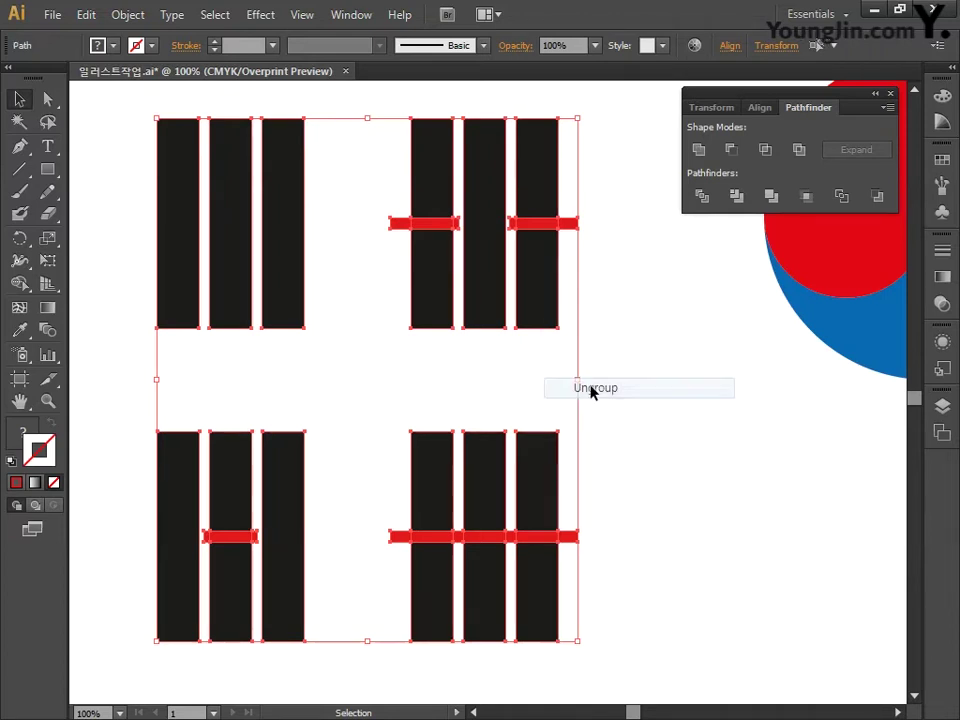
click(628, 336)
Delete the red strip pieces crossing the two outer bars of the upper-right set
click(400, 224)
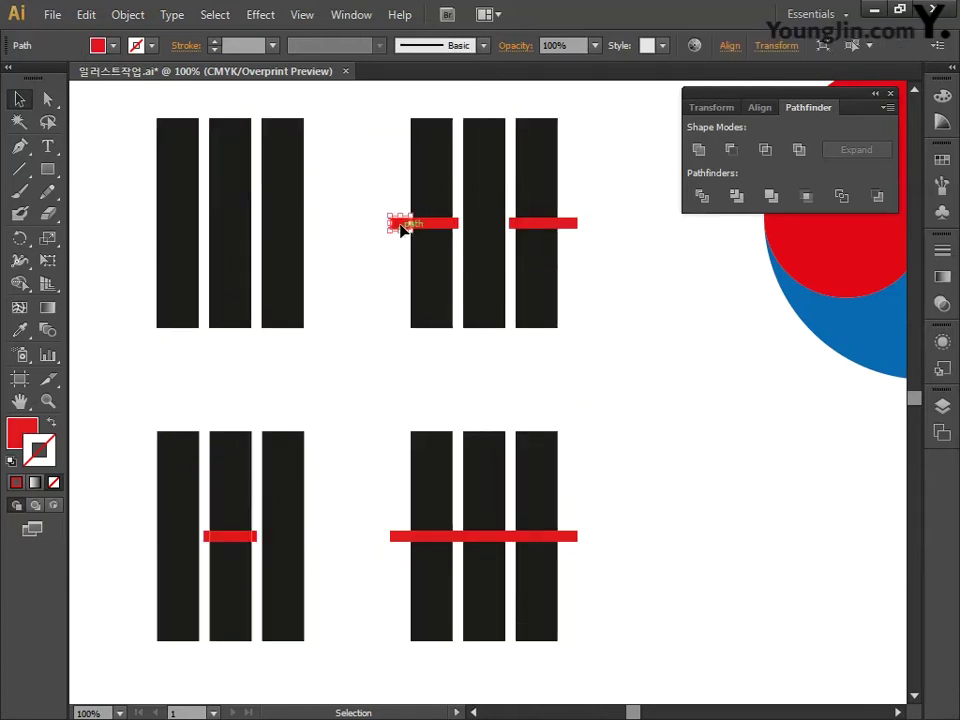
key(Delete)
click(430, 222)
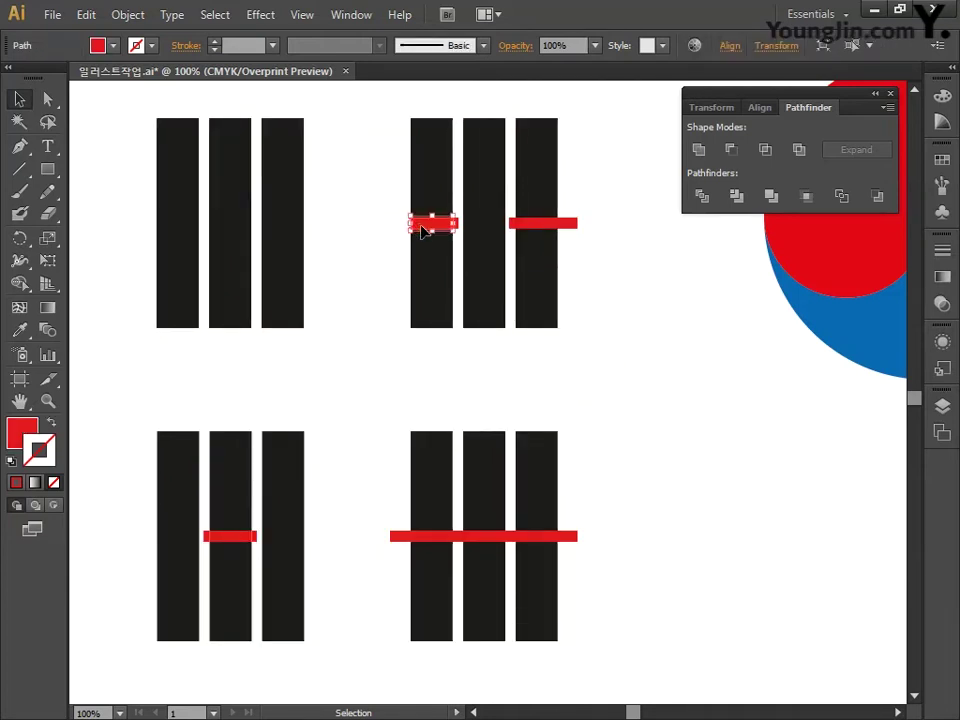
key(Delete)
click(452, 222)
key(Delete)
click(531, 223)
key(Delete)
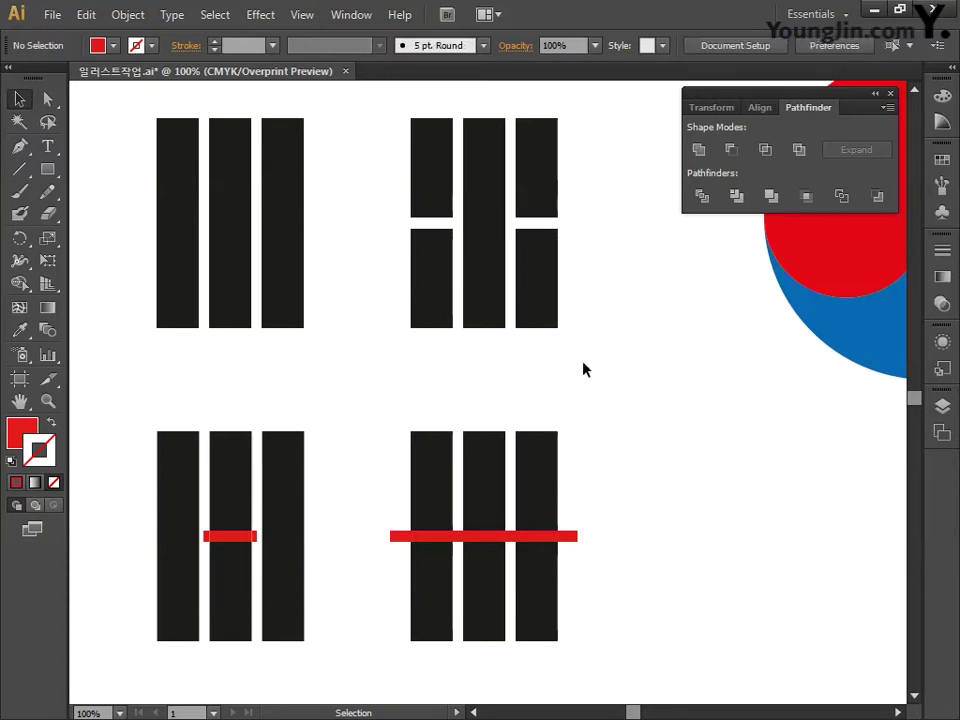
Delete the red strip pieces from the two lower sets, leaving gaps in the lower-right bars and the lower-left middle bar
click(568, 537)
key(Delete)
click(392, 537)
key(Delete)
click(230, 537)
key(Delete)
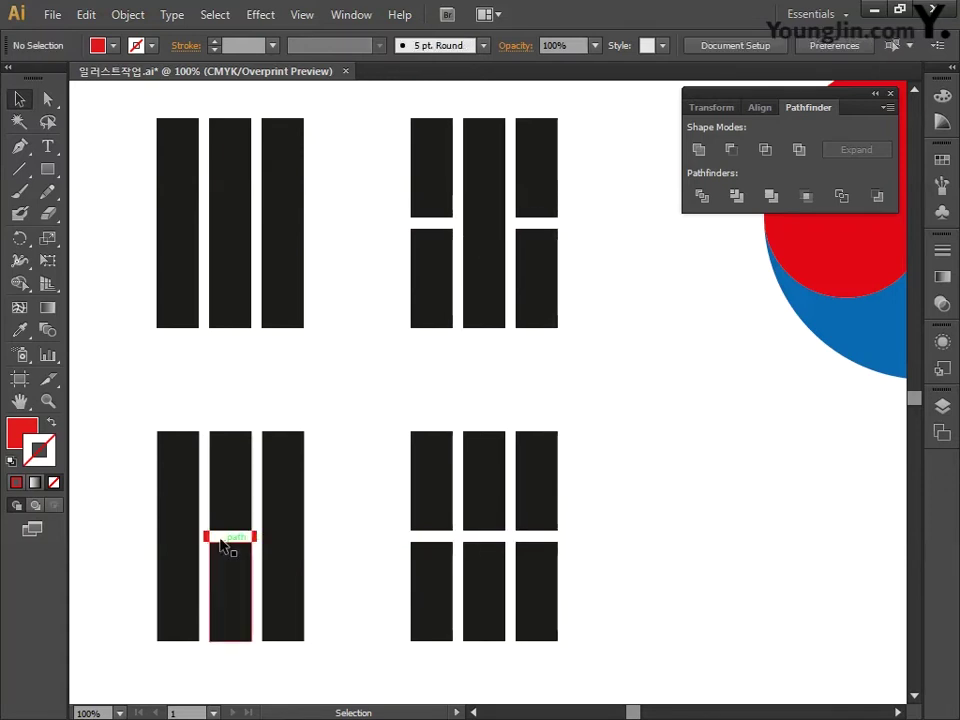
click(252, 537)
key(Delete)
Rotate the trigram with broken outer bars to a diagonal angle and place it at the upper right of the taegeuk circle
drag(656, 321, 559, 358)
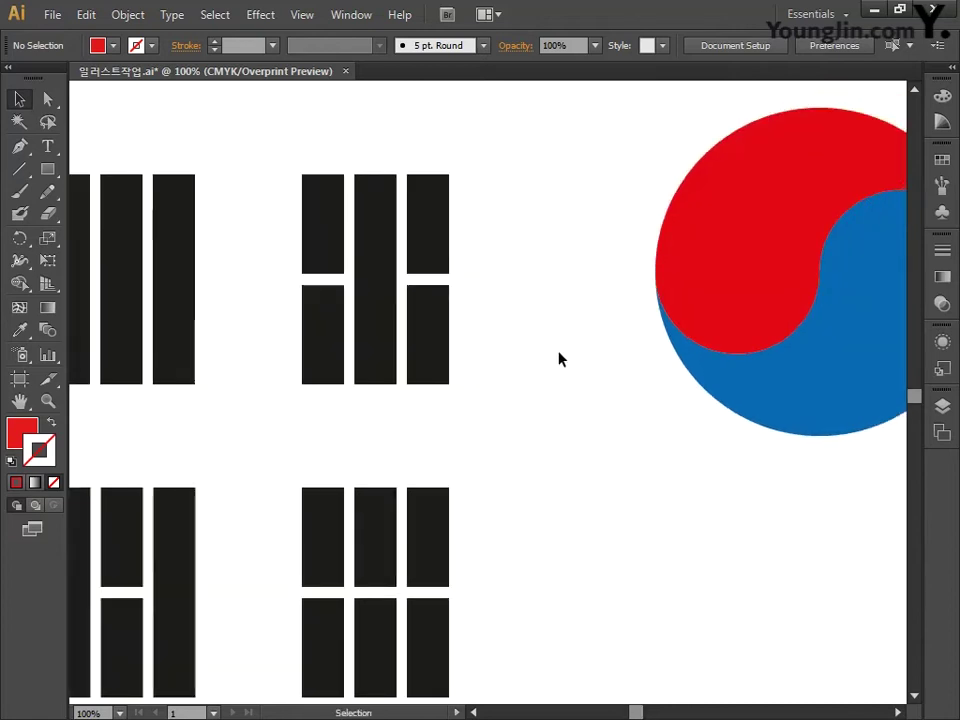
scroll(559, 358, down, 2)
drag(130, 300, 381, 628)
drag(343, 589, 317, 557)
click(380, 600)
drag(566, 369, 483, 432)
drag(552, 559, 688, 493)
drag(440, 330, 812, 340)
drag(761, 306, 739, 290)
Tilt the unbroken trigram and the fully broken trigram diagonally, placing them at the circle's upper left and lower right respectively
click(330, 340)
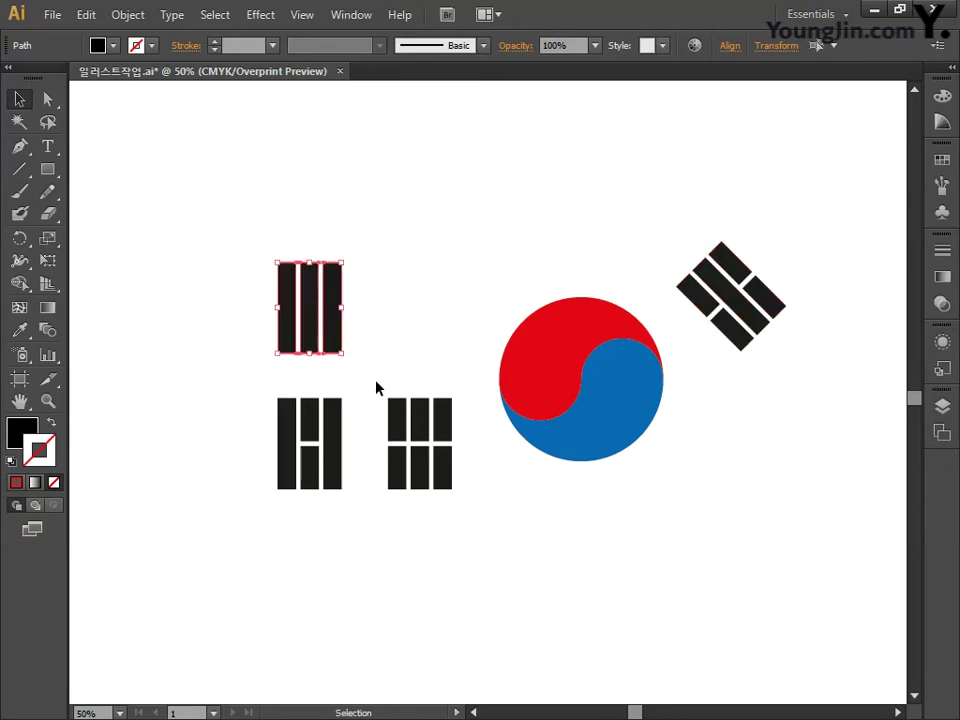
drag(377, 388, 760, 482)
Tilt the trigram with the broken middle bar diagonally, place it at the circle's lower left, and select both lower trigrams
click(325, 468)
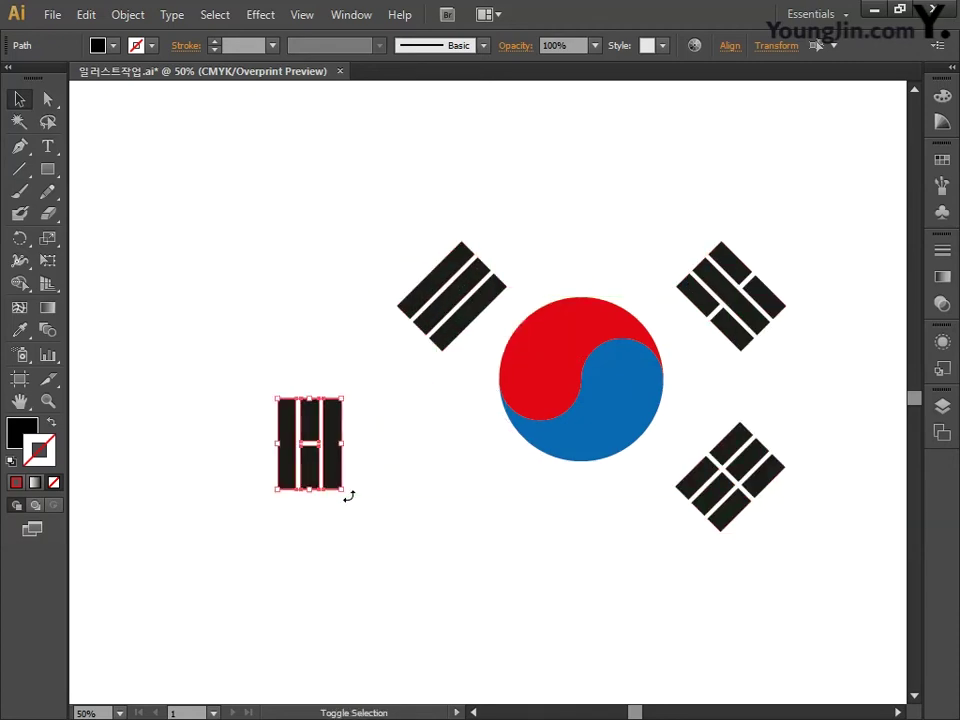
drag(349, 495, 474, 484)
click(752, 608)
drag(752, 608, 480, 489)
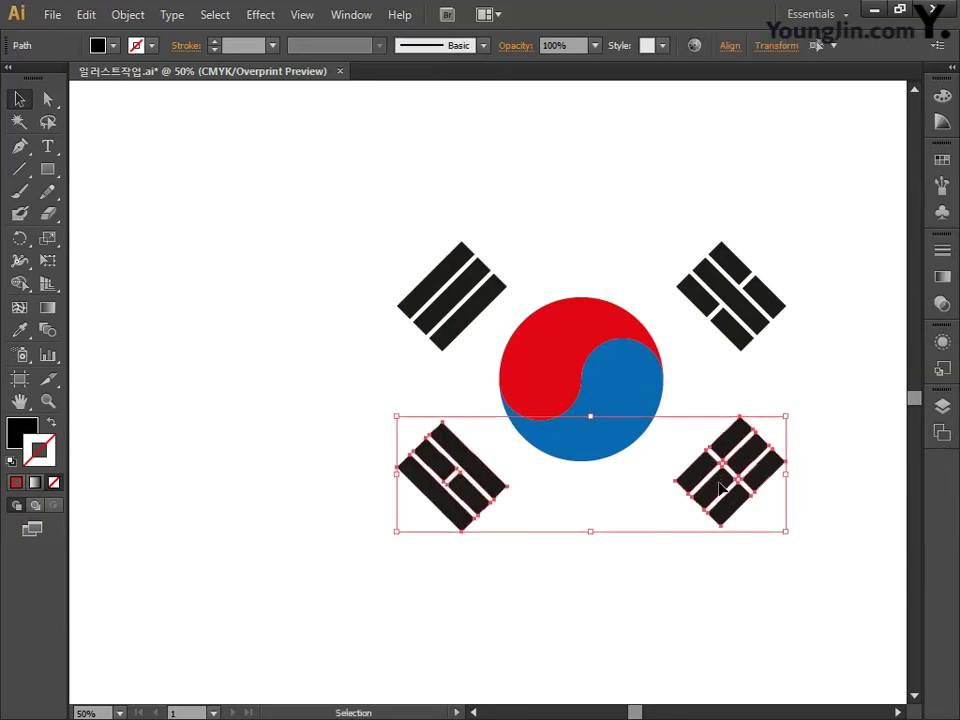
Move the two left trigrams slightly outward, away from the red and blue circle
drag(789, 580, 684, 258)
drag(416, 225, 440, 540)
drag(499, 470, 481, 470)
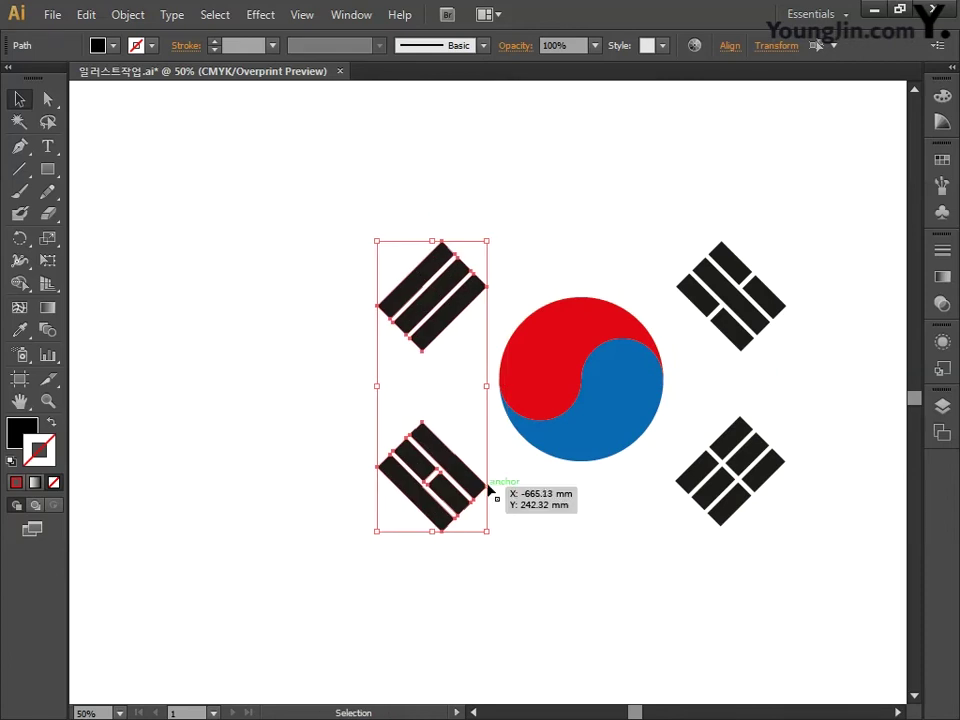
click(596, 560)
Select the circle with all four trigrams and scale them down together proportionally
drag(596, 560, 508, 566)
key(ctrl+plus)
drag(199, 146, 774, 640)
click(465, 567)
drag(465, 567, 478, 567)
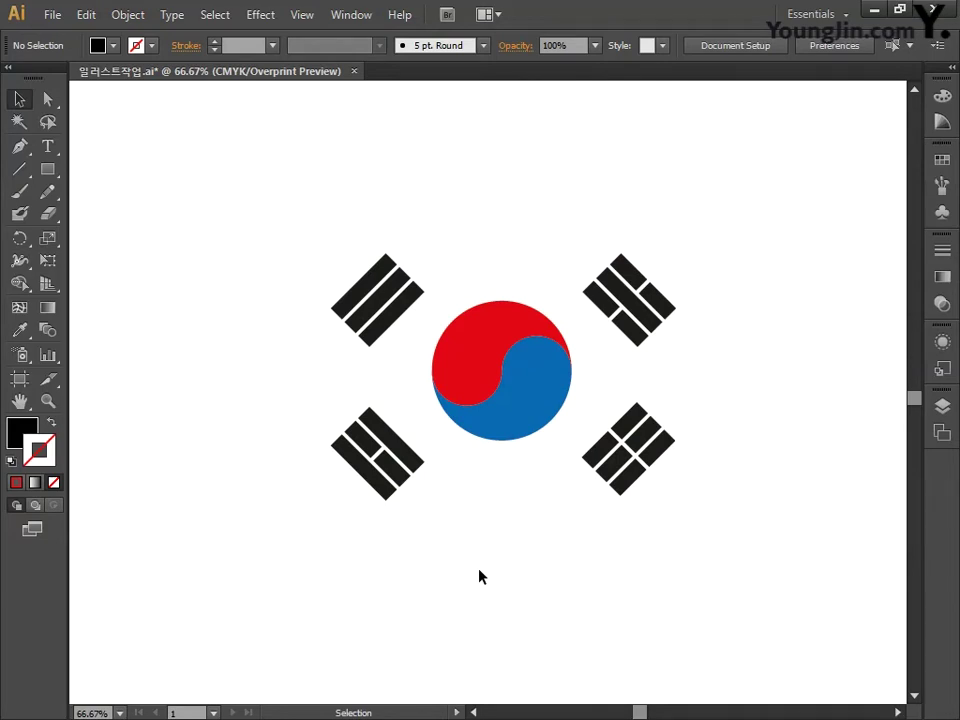
Create a rectangle 300 mm wide and 200 mm high over the flag artwork
click(54, 177)
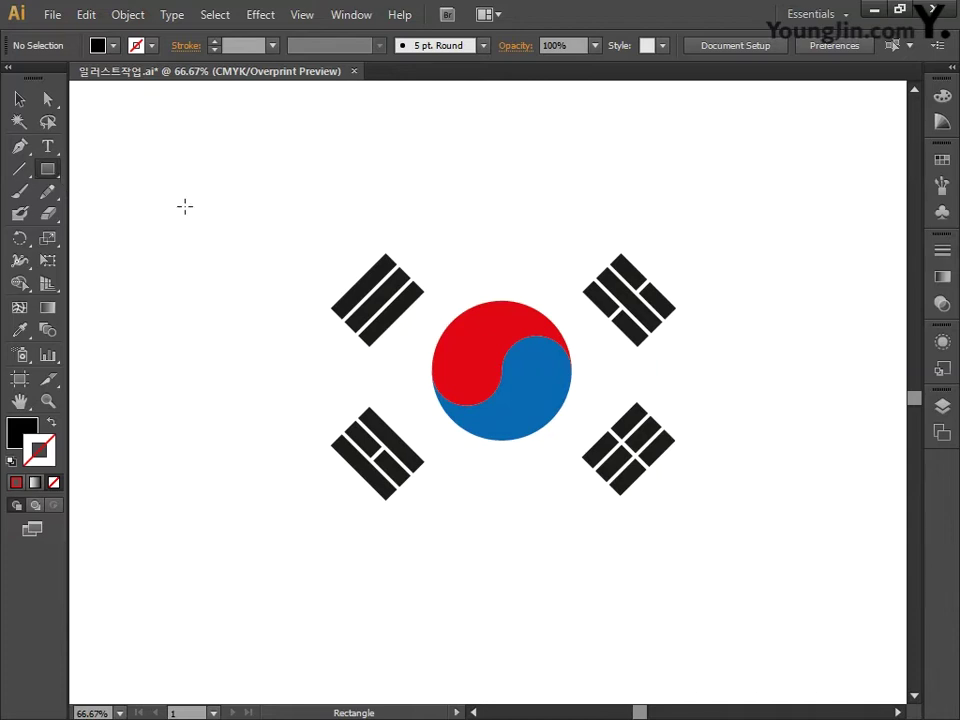
click(229, 206)
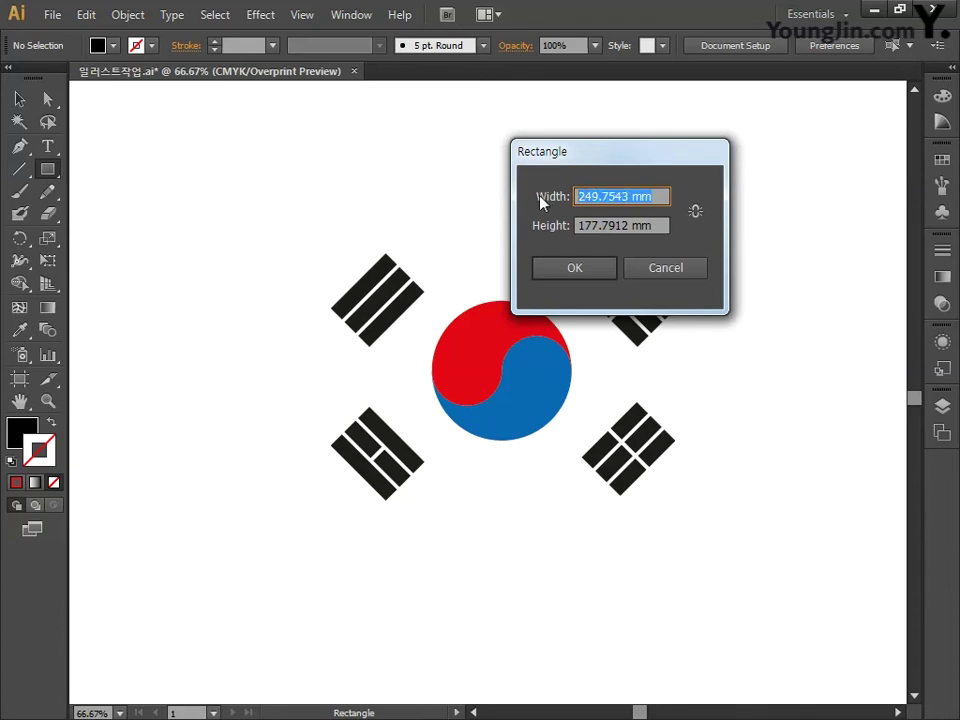
text(300)
key(Tab)
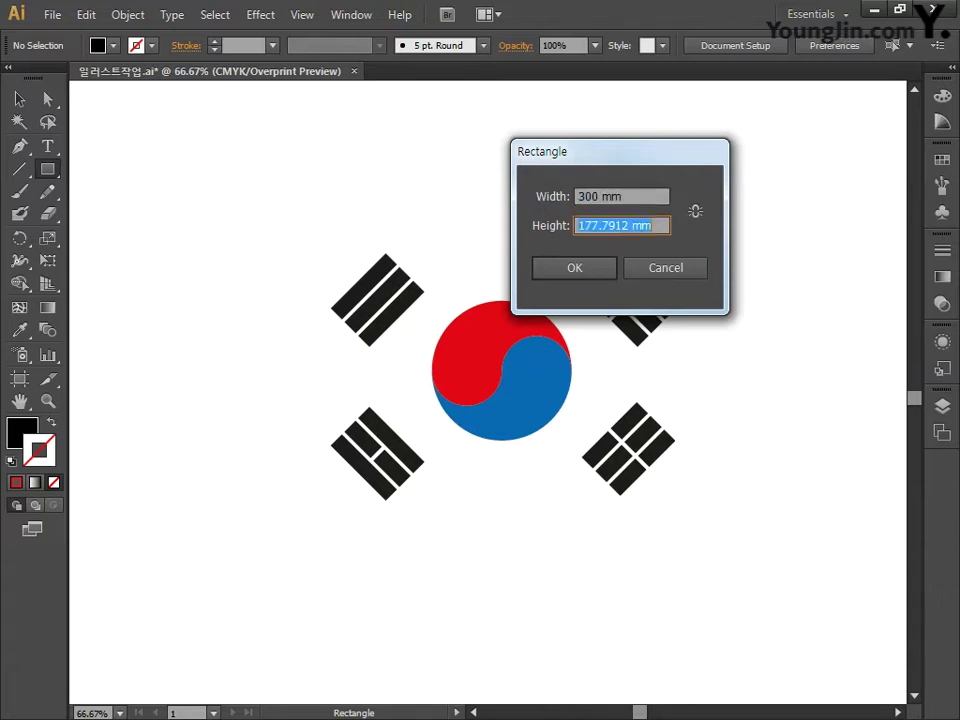
text(200)
click(574, 270)
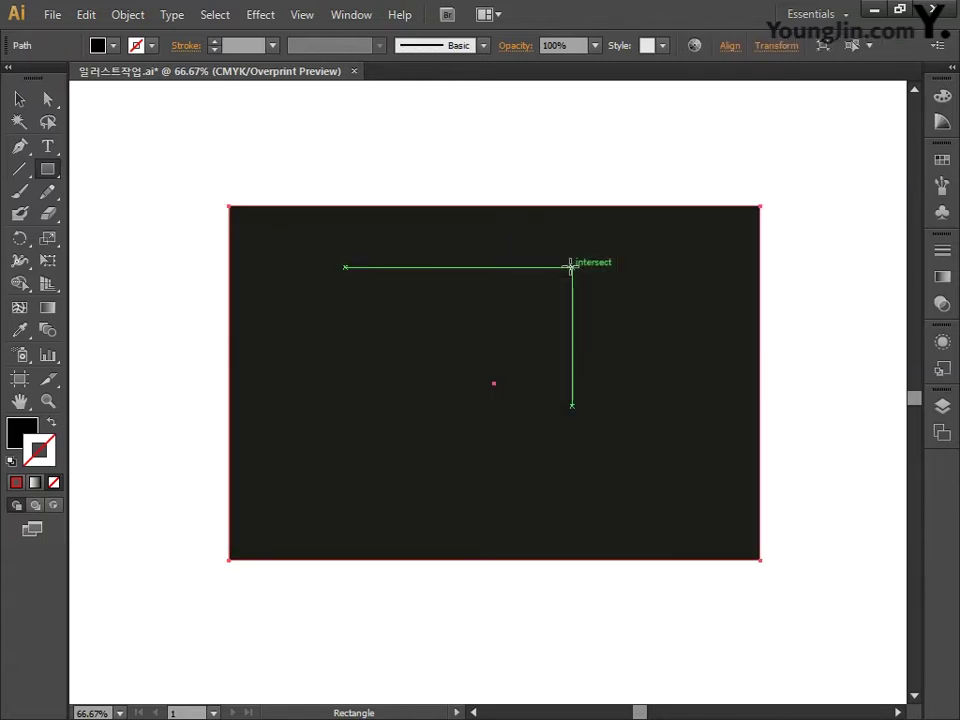
Fill the rectangle with white, setting C, M, Y and K all to 0%
click(16, 438)
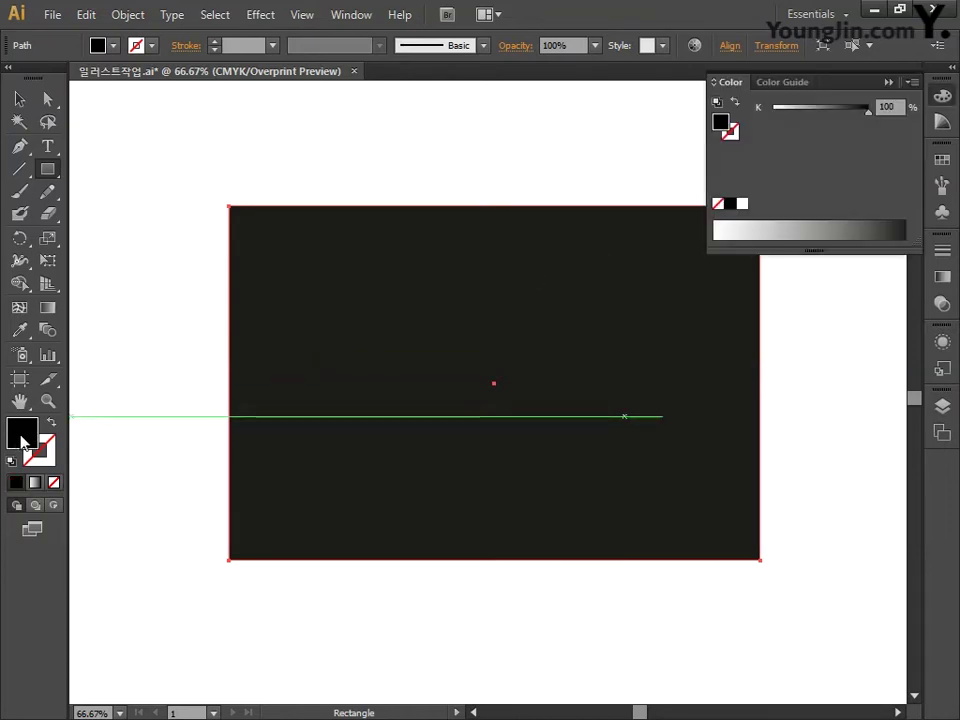
double_click(16, 438)
click(878, 390)
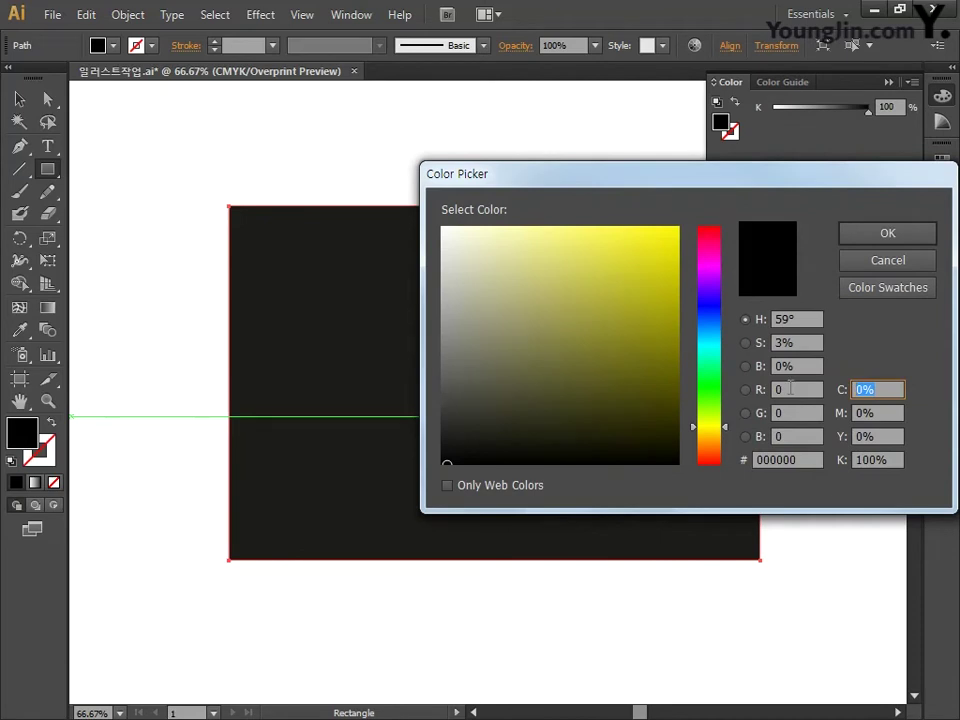
key(Tab)
text(0)
key(Tab)
text(0)
key(Tab)
text(0)
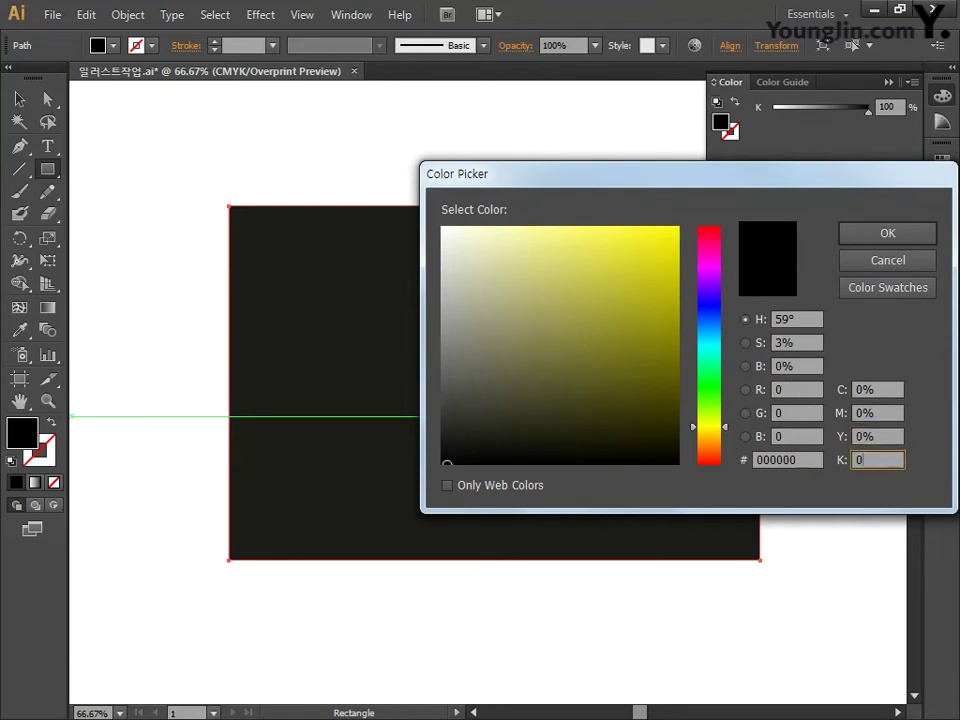
key(Return)
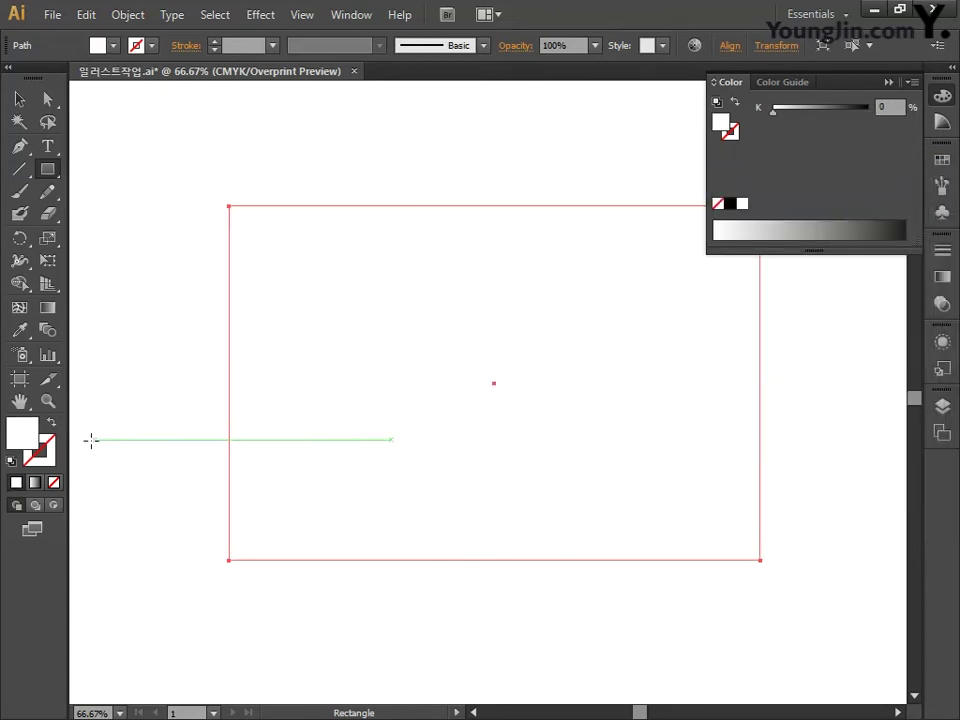
Give the rectangle a black stroke with C 0, M 0, Y 0 and K 100%
click(50, 458)
double_click(50, 458)
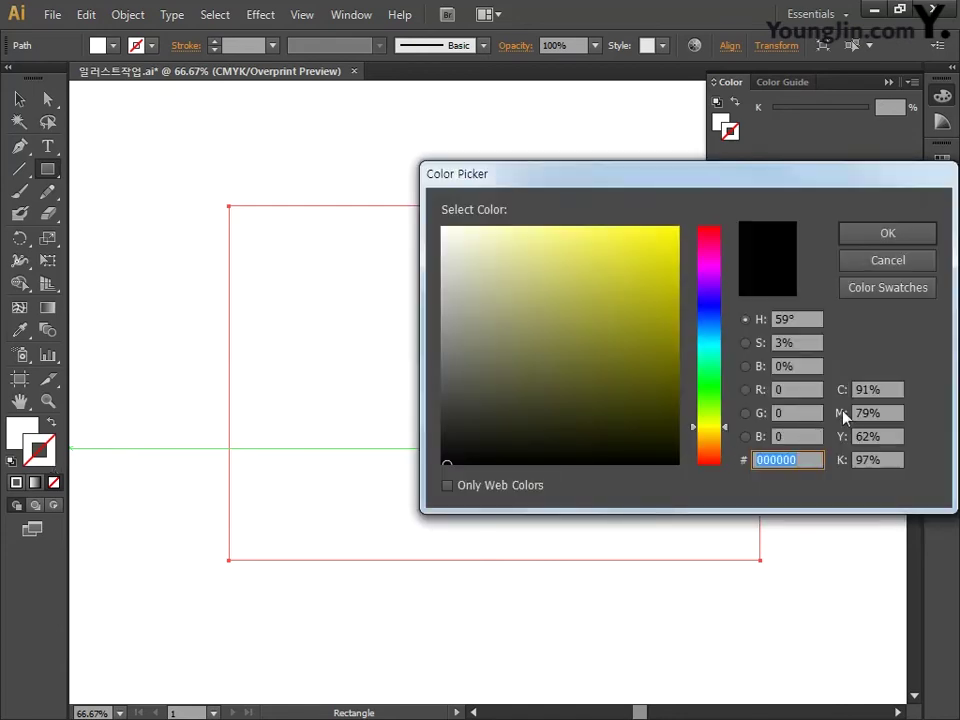
key(Tab)
text(0)
key(Tab)
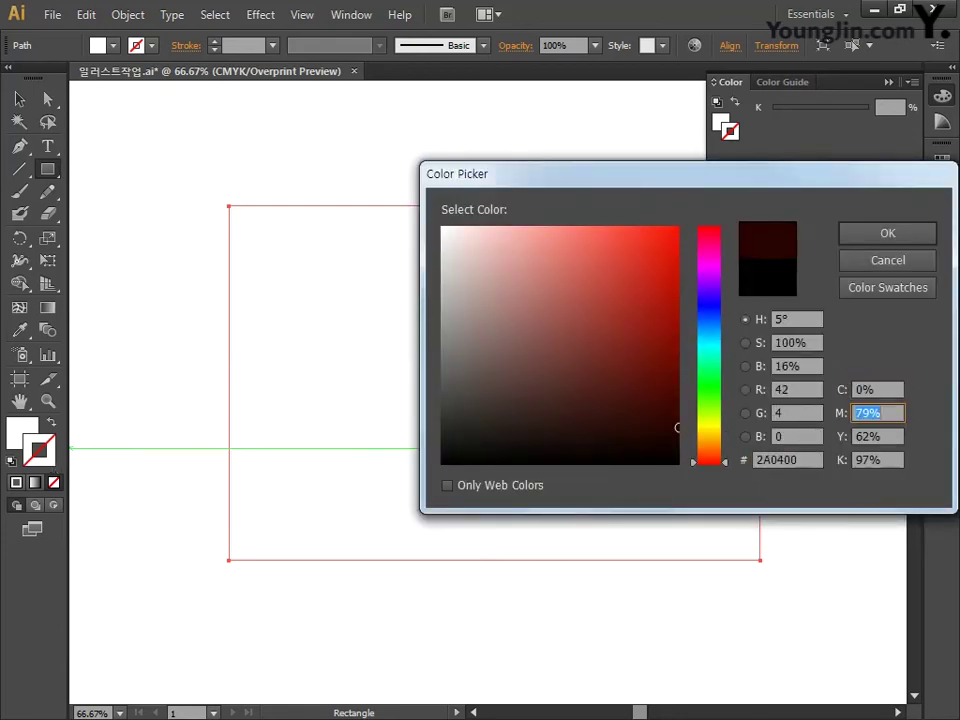
text(0)
key(Tab)
text(0)
key(Tab)
text(1)
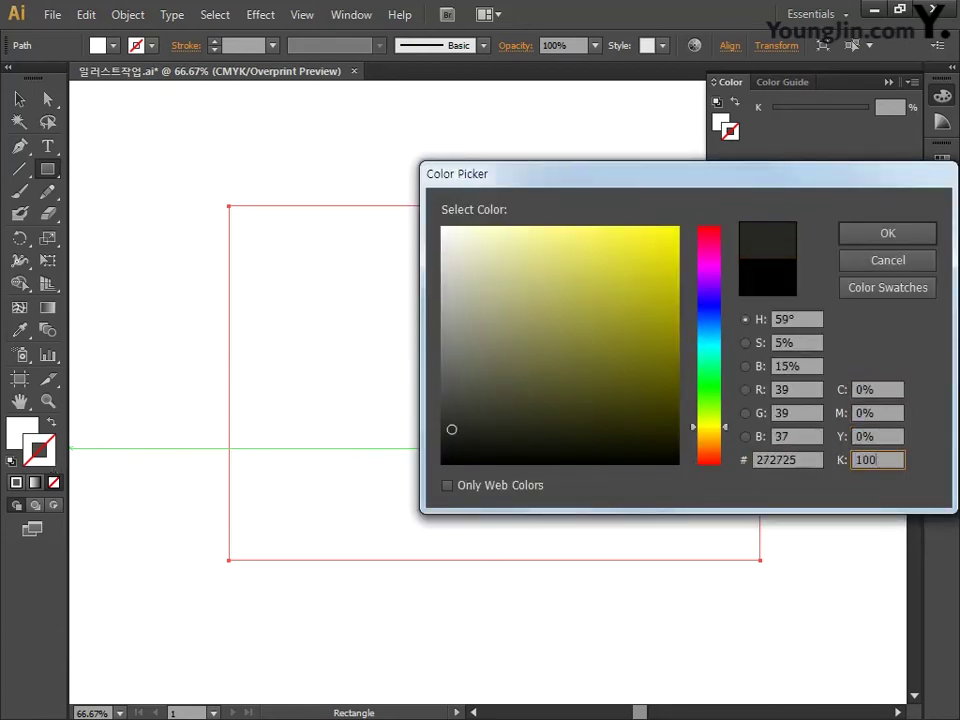
key(Tab)
key(Return)
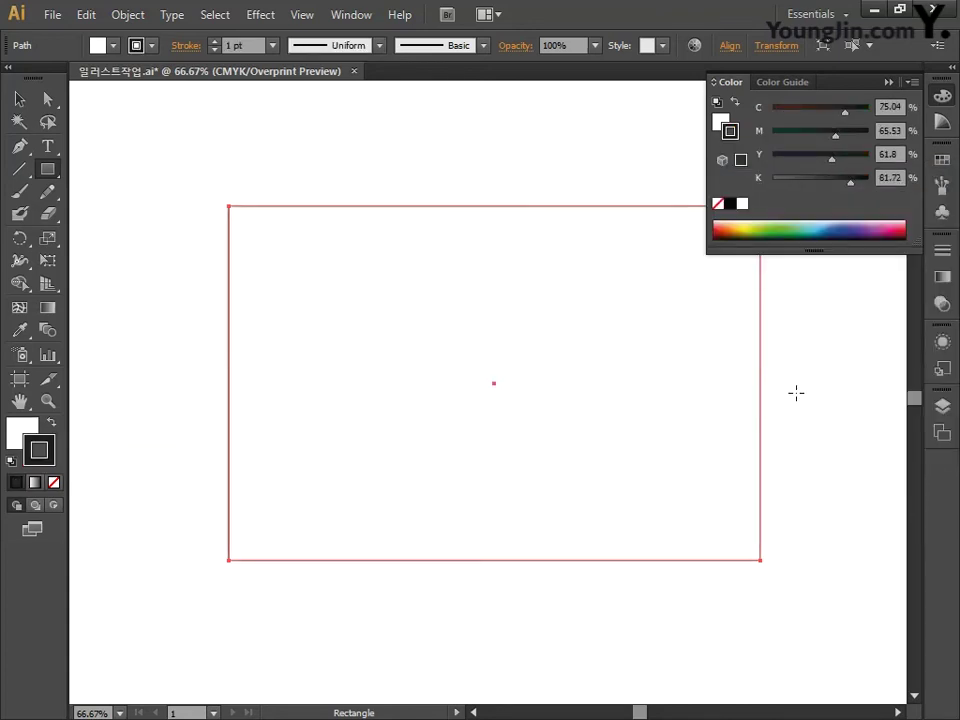
Send the white rectangle to the back, behind the circle and trigrams, and collapse the colour settings
click(19, 98)
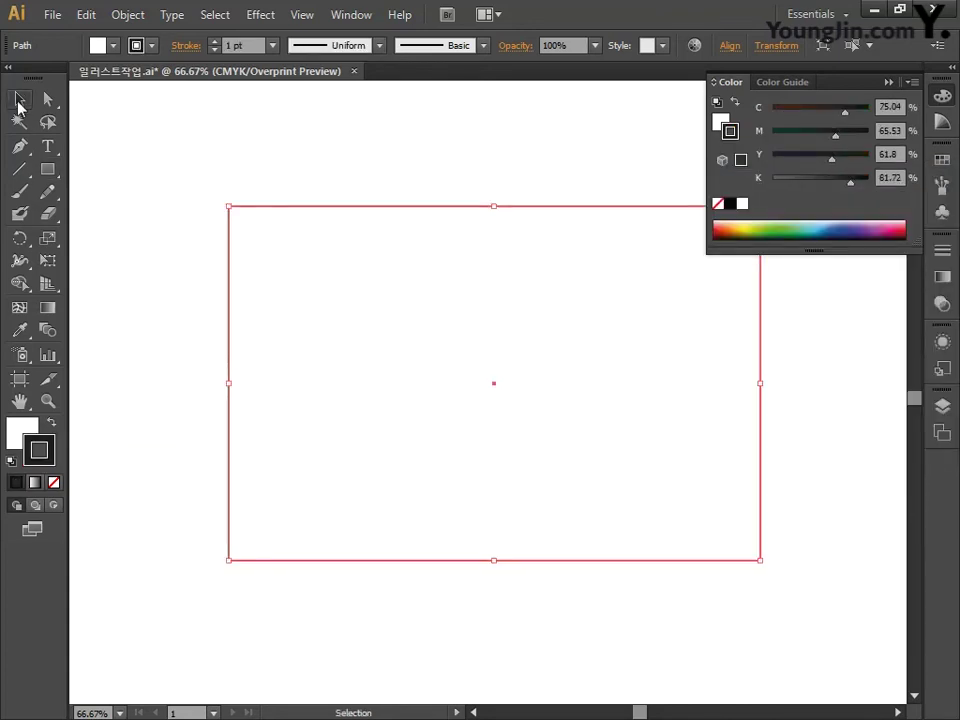
right_click(404, 319)
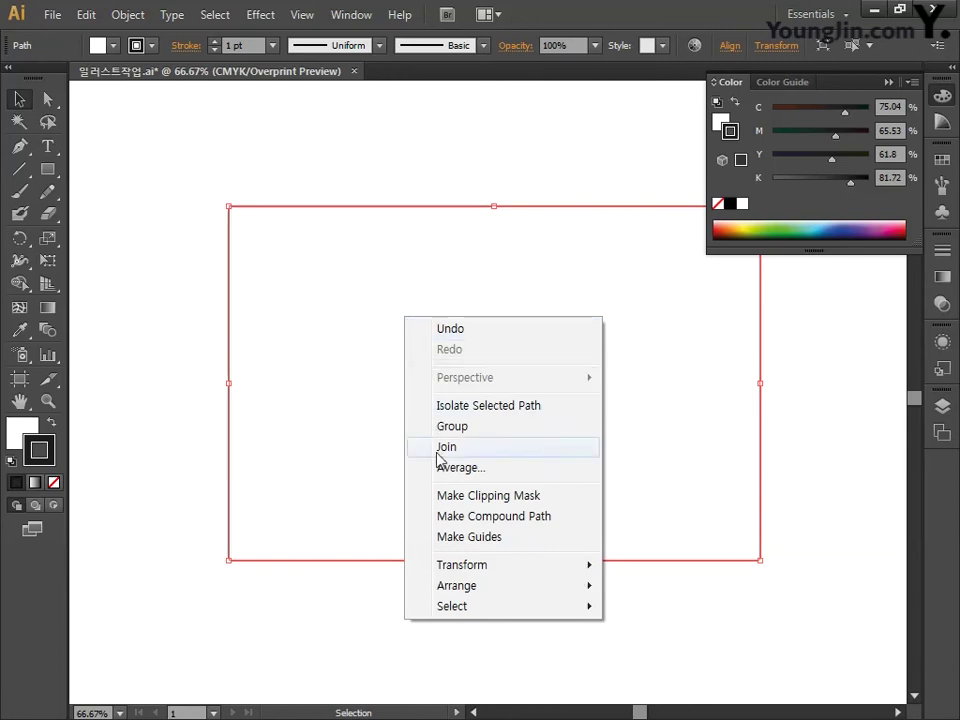
mouse_move(446, 590)
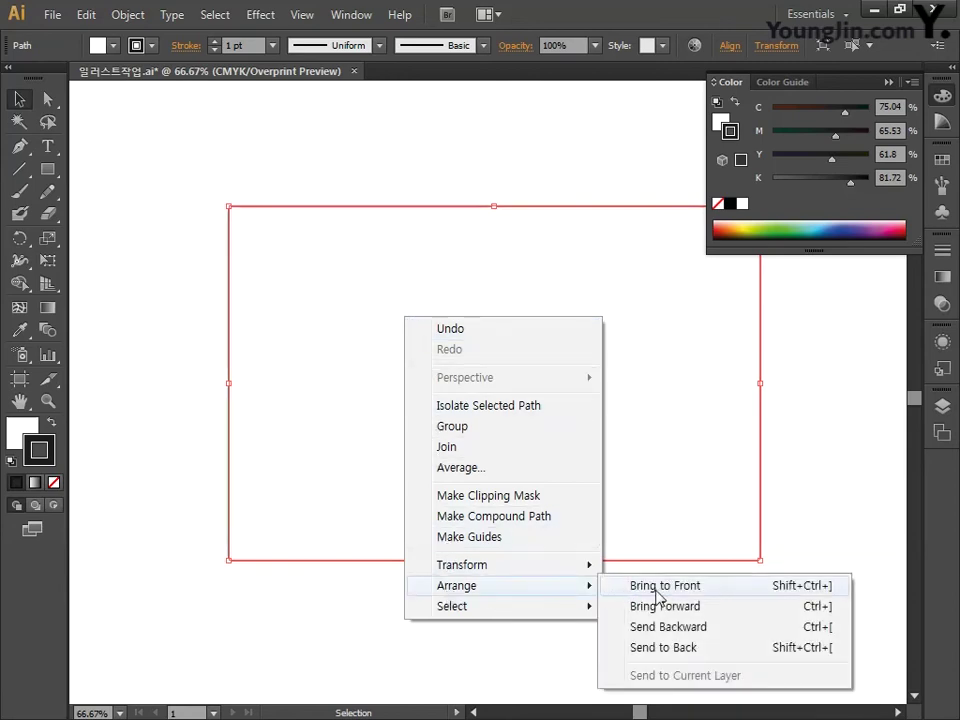
click(658, 647)
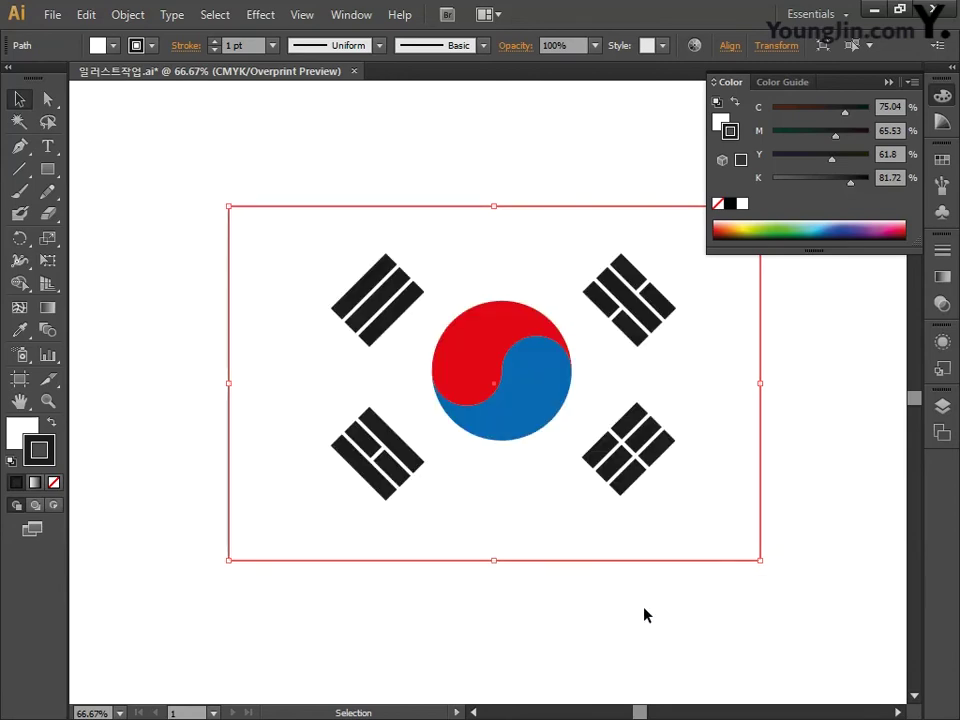
click(942, 94)
Shrink the background rectangle proportionally and centre it on the circle so it frames the trigrams more closely
drag(760, 206, 730, 227)
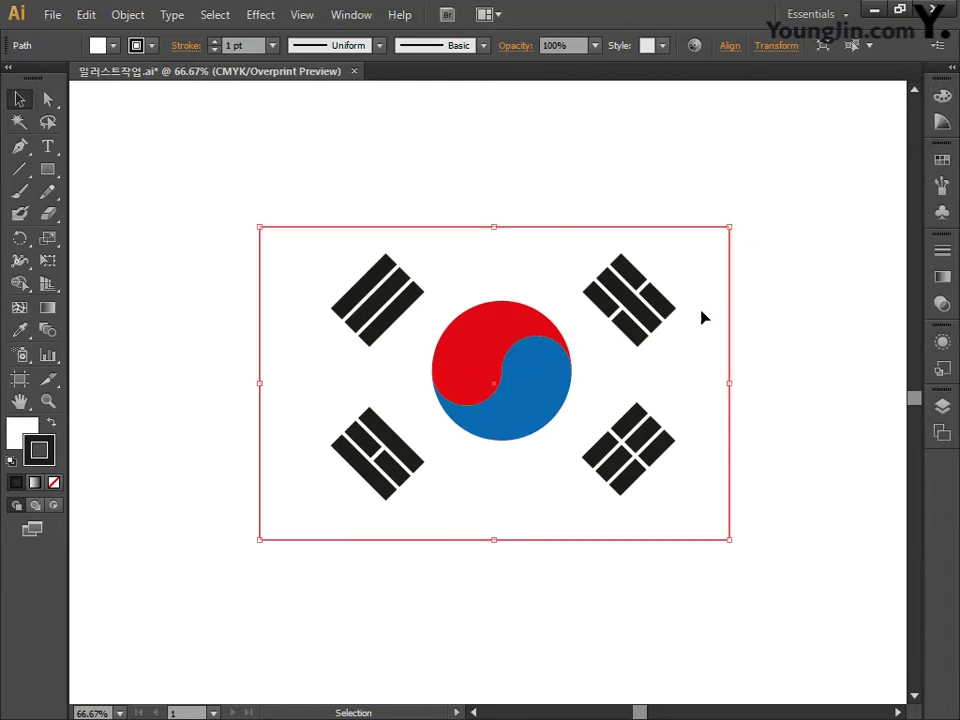
drag(703, 317, 712, 308)
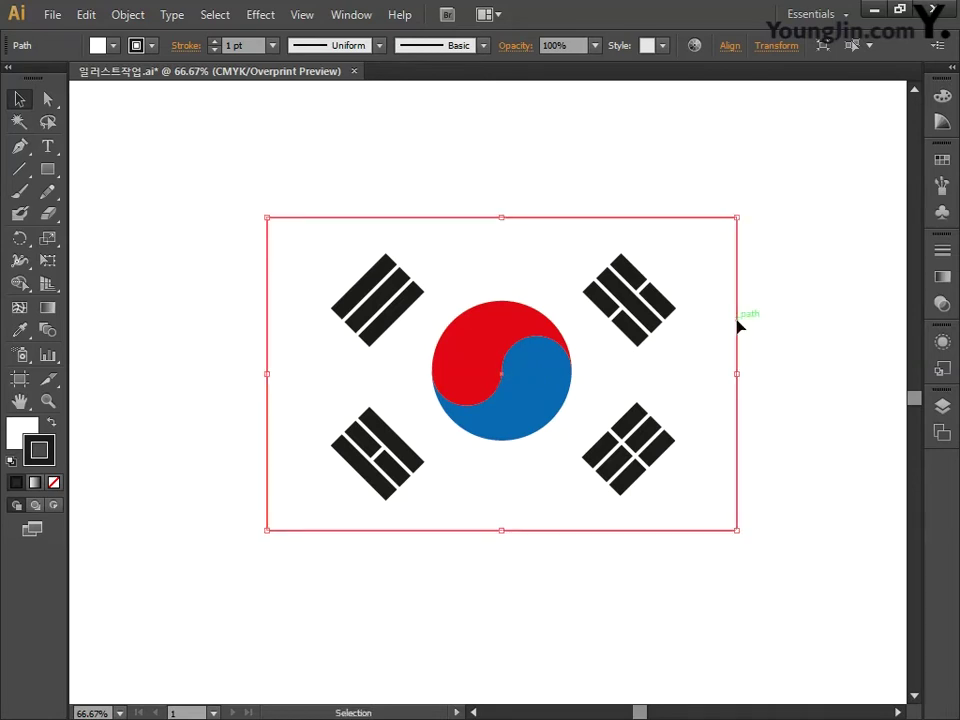
drag(736, 217, 728, 232)
click(782, 317)
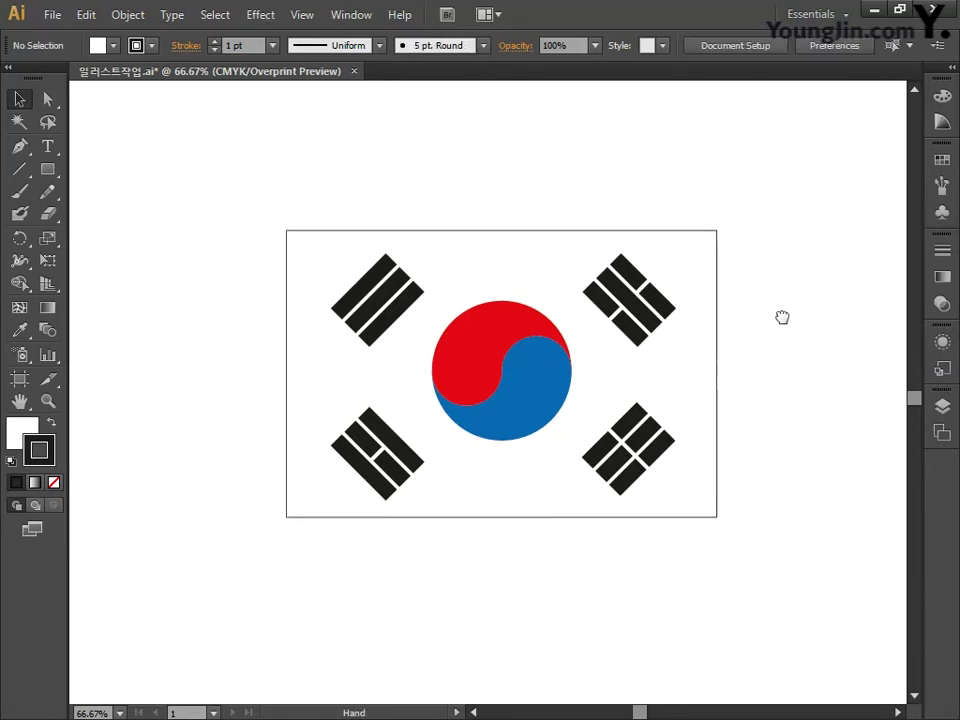
drag(782, 317, 782, 310)
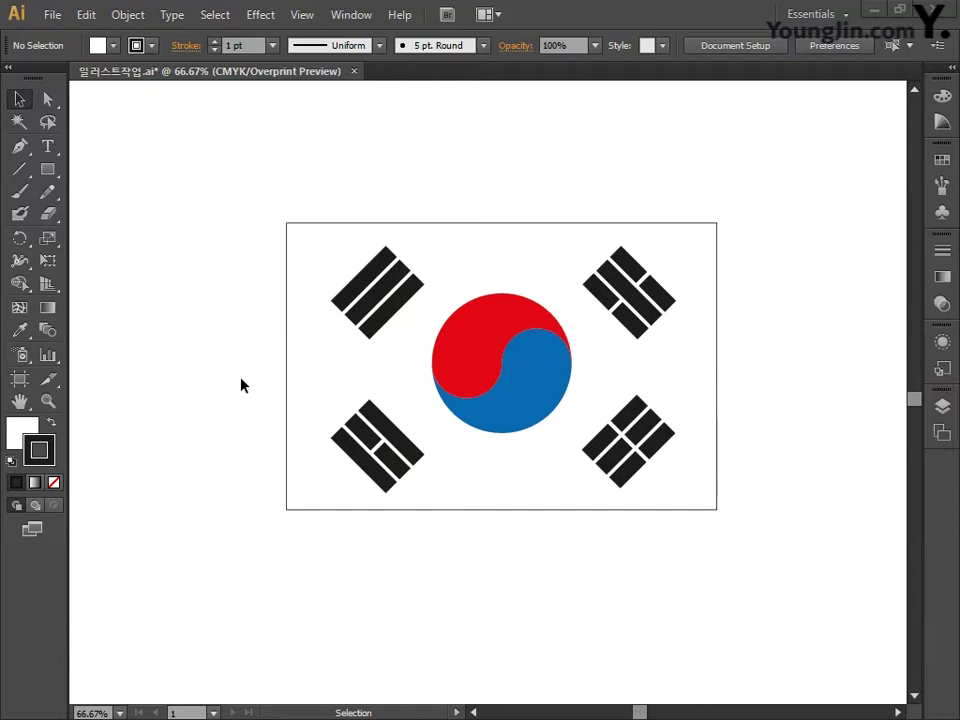
Select the whole Korean flag, scale it down proportionally, and move it to the upper-left area of the canvas
key(space)
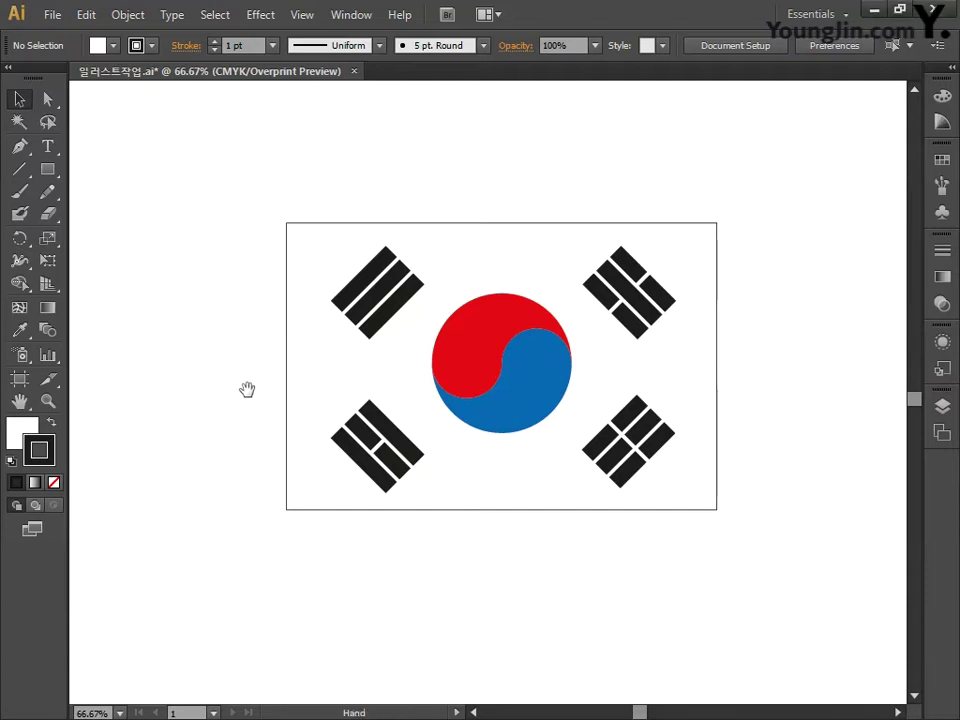
drag(246, 388, 309, 427)
click(643, 515)
drag(780, 548, 606, 433)
click(617, 476)
drag(508, 364, 330, 224)
click(593, 294)
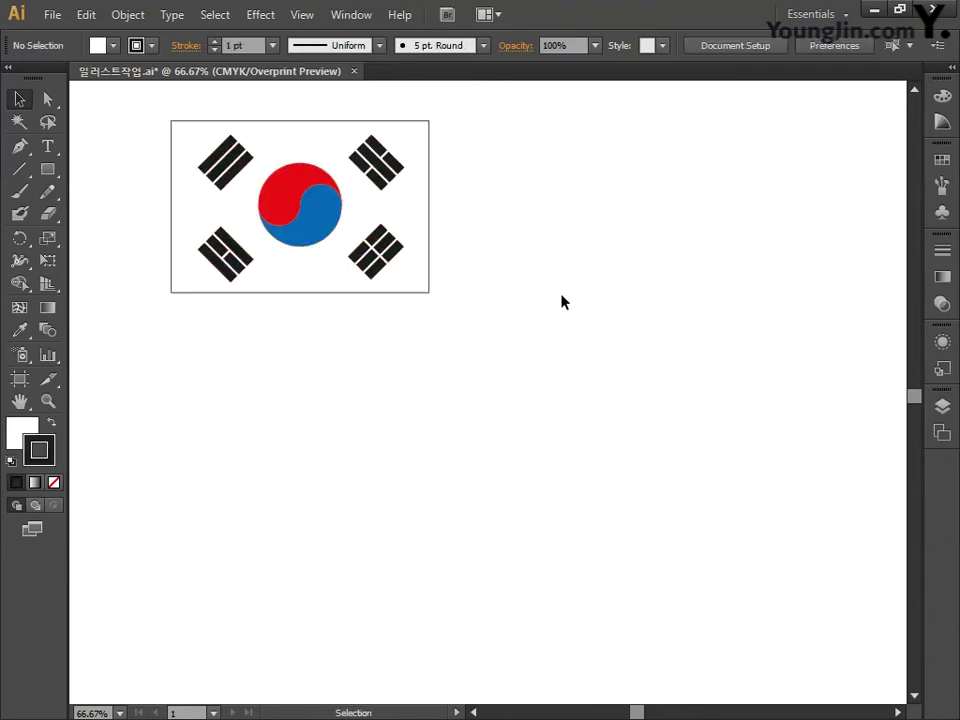
Duplicate the flag's frame rectangle directly below the flag and draw a circle outward from the copy's centre
drag(474, 306, 418, 516)
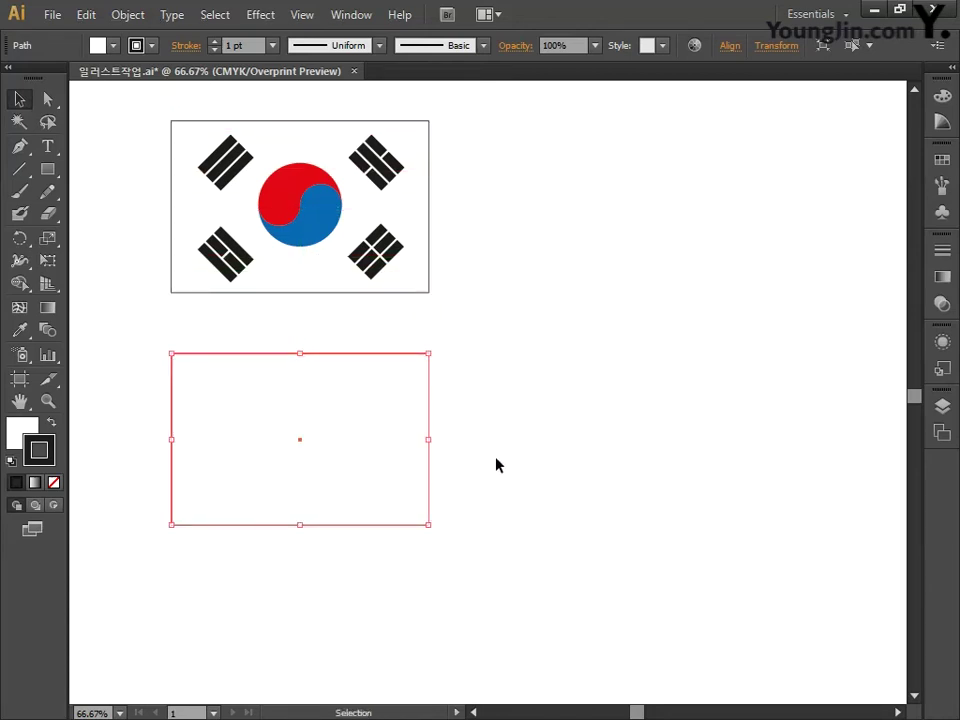
drag(47, 169, 108, 214)
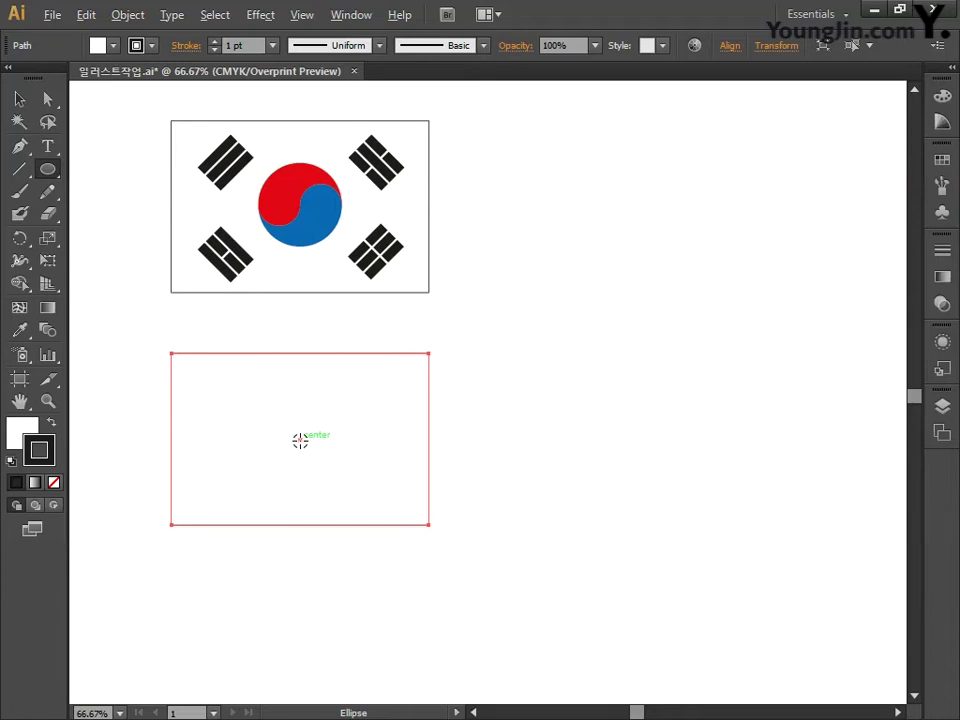
drag(300, 440, 349, 396)
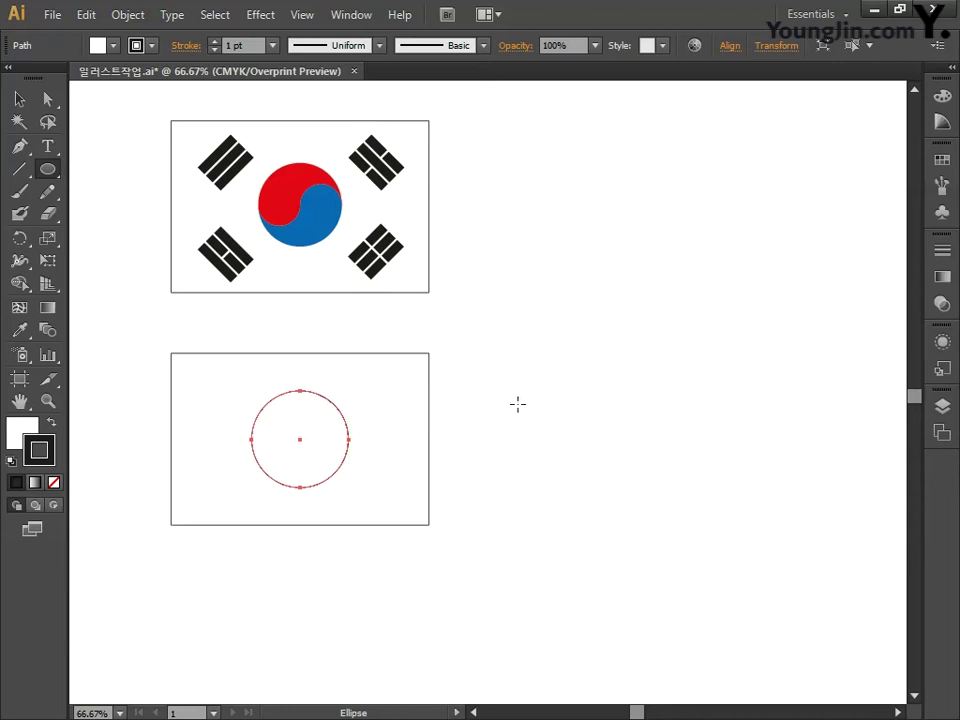
Set the new circle's fill colour to C 0, M 100, Y 100 and K 0%
double_click(22, 432)
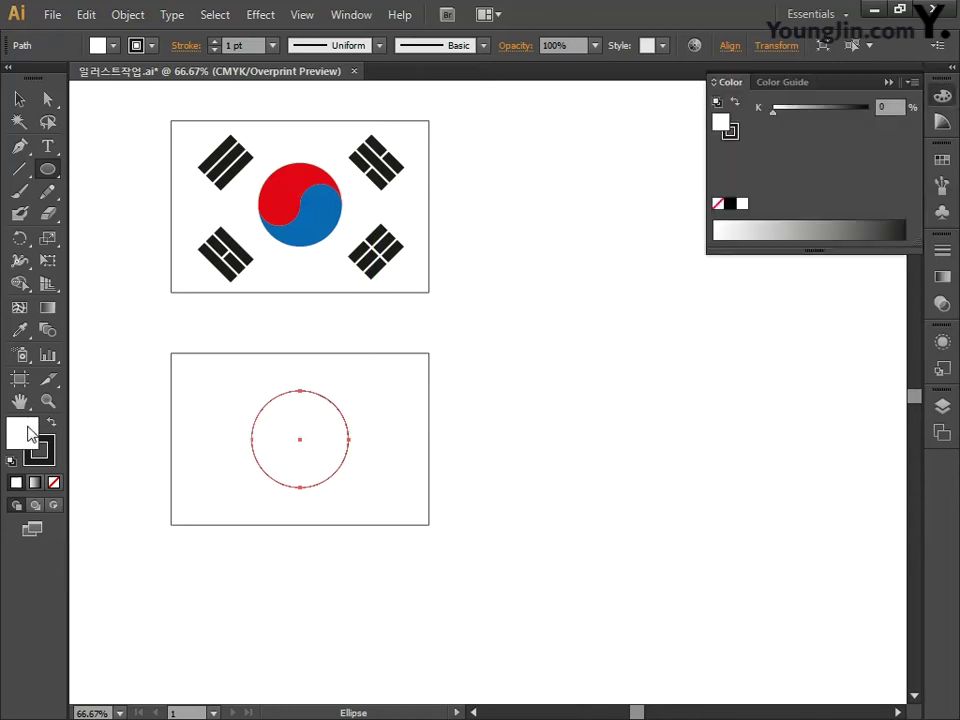
click(897, 391)
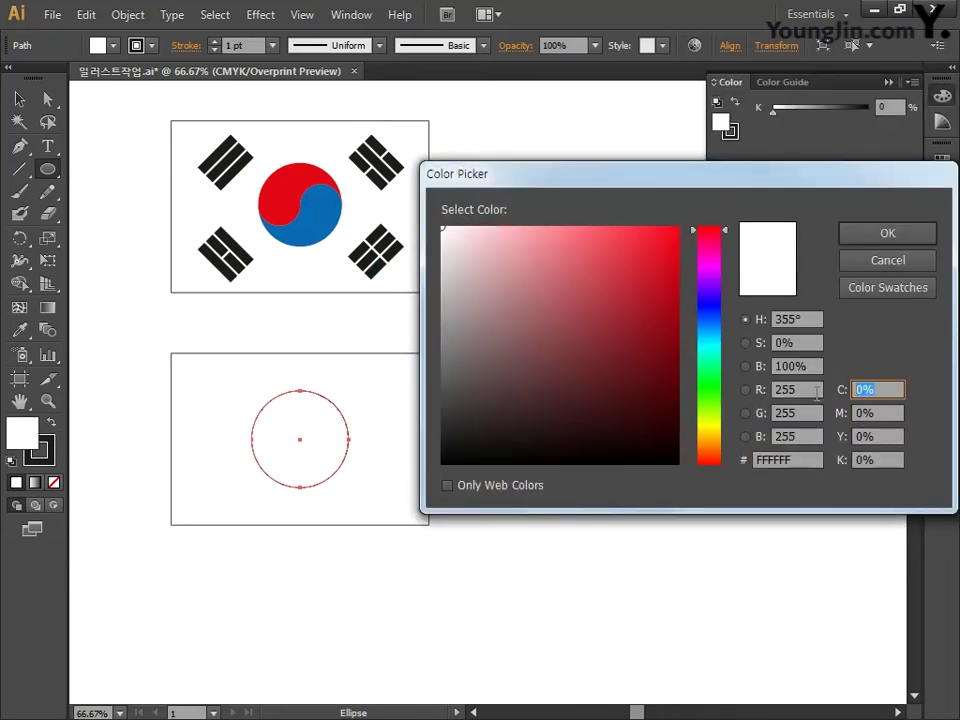
text(0)
key(Tab)
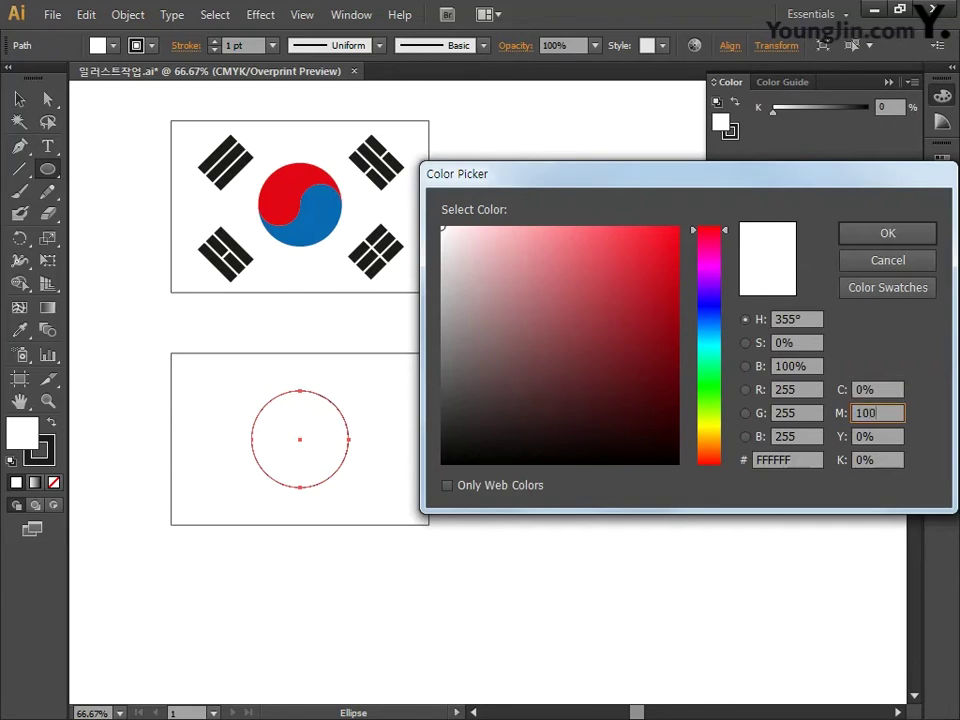
text(100)
key(Tab)
text(100)
key(Tab)
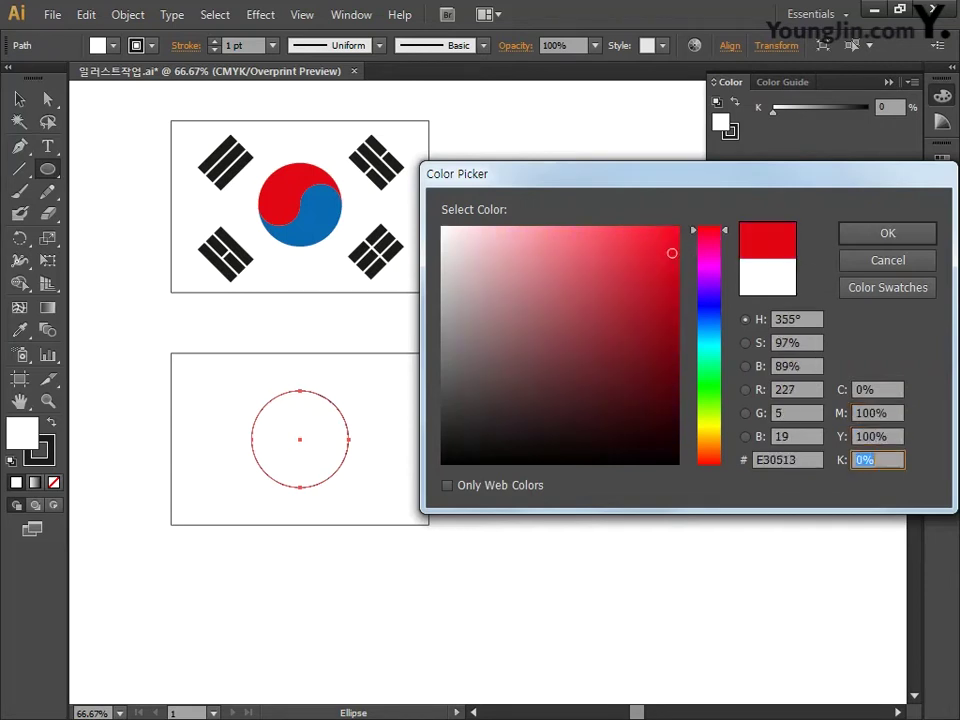
text(0)
click(887, 232)
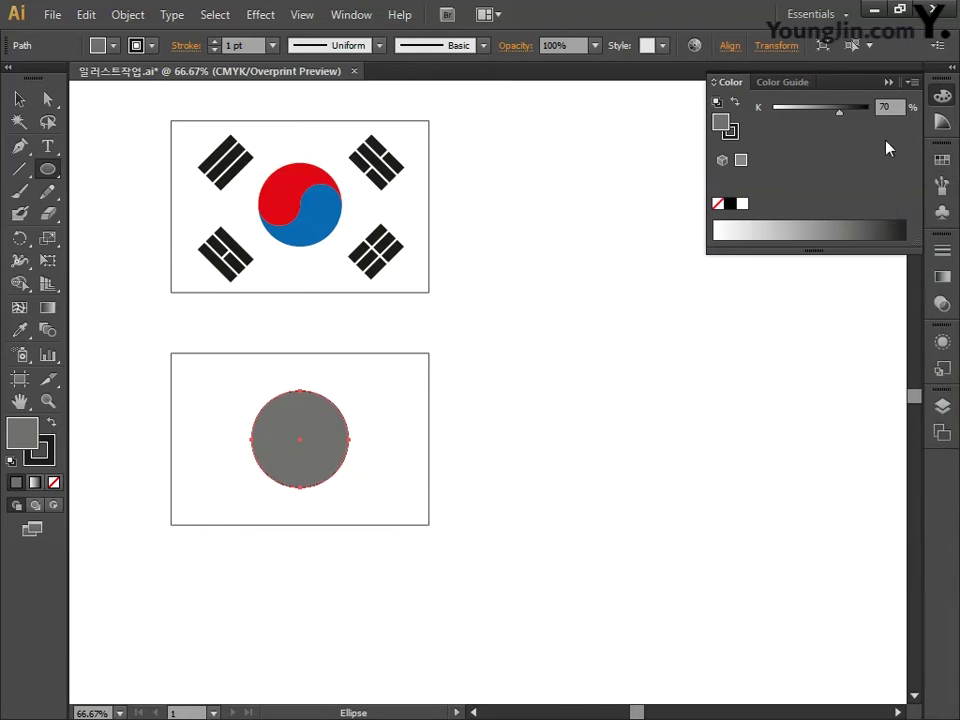
Switch the circle's fill from Grayscale to the CMYK colour mode and collapse the colour settings
click(911, 82)
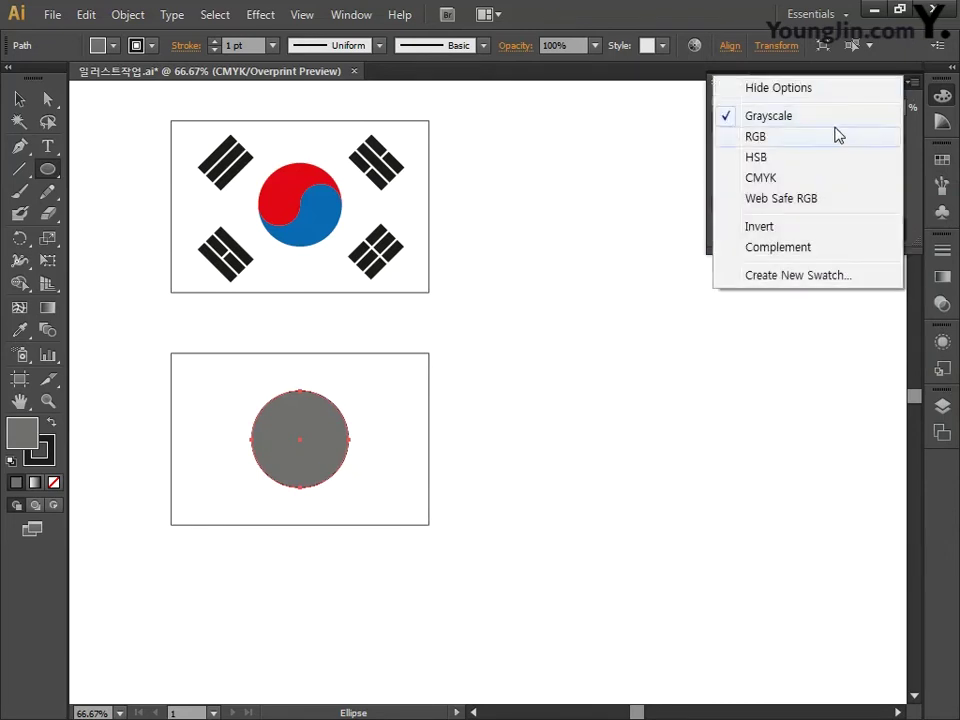
click(775, 182)
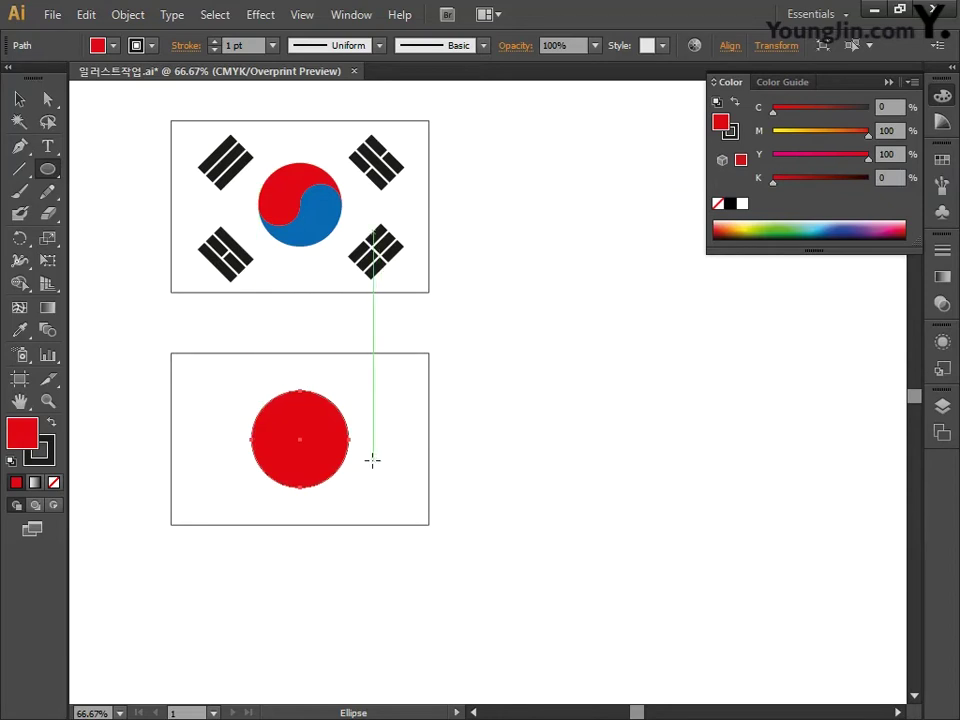
click(942, 95)
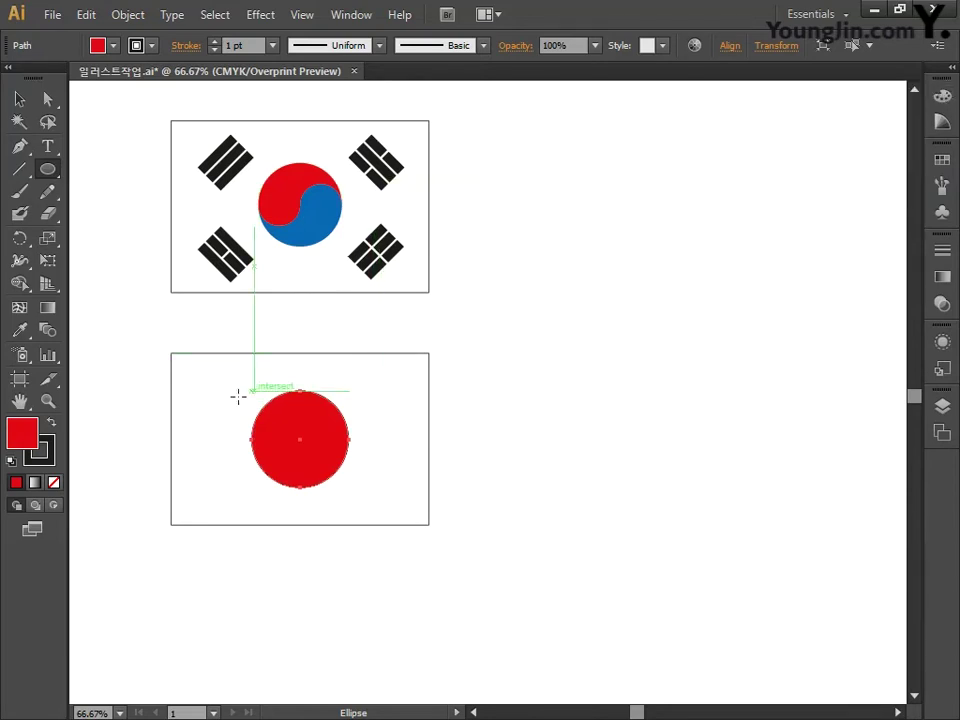
Remove the outline from the Japanese flag's red circle and duplicate the flag's frame rectangle directly below the flag
click(48, 460)
click(54, 482)
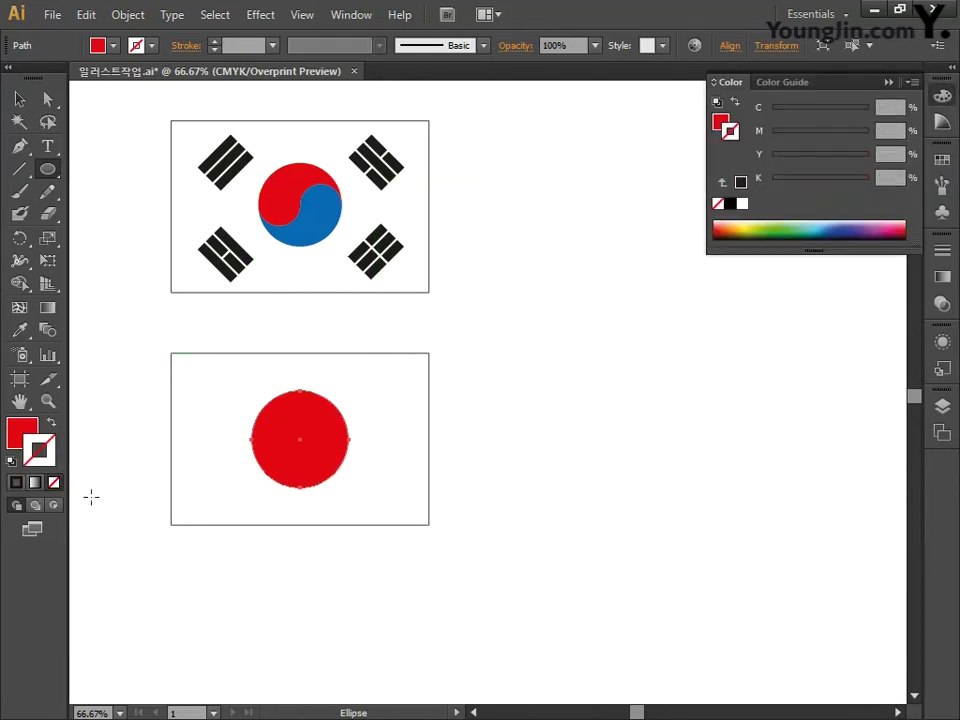
drag(508, 405, 510, 439)
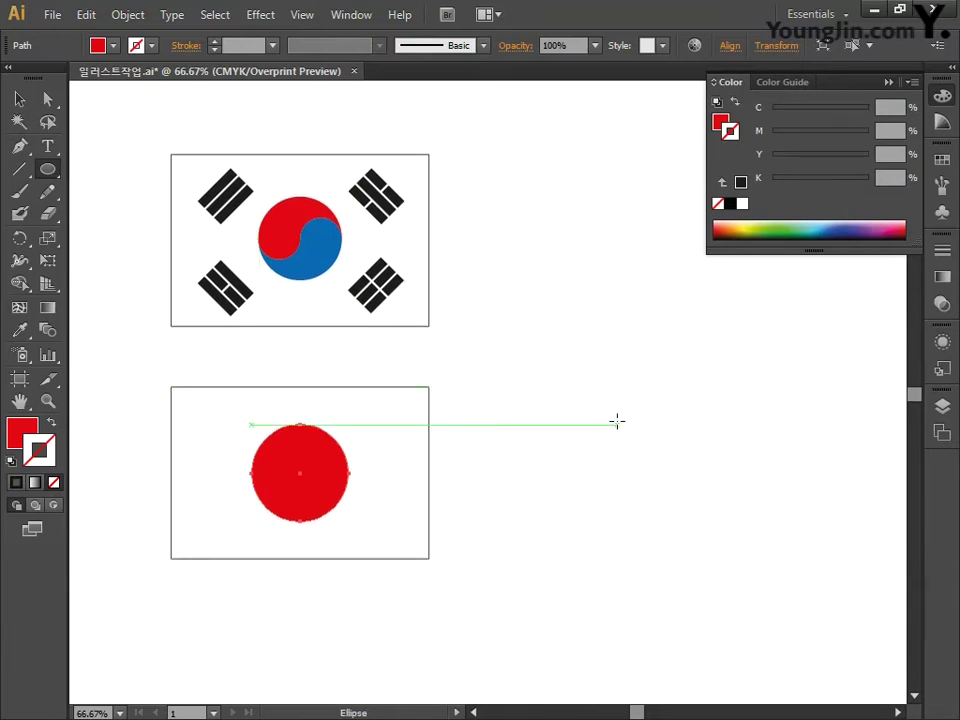
drag(602, 465, 591, 256)
key(ctrl+1)
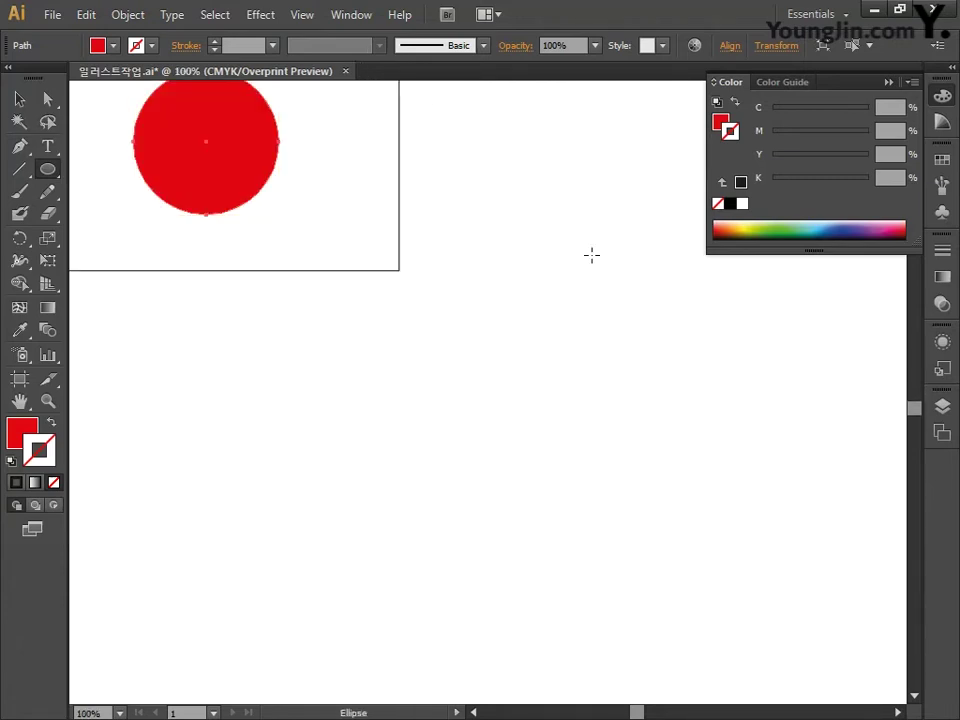
drag(418, 341, 587, 426)
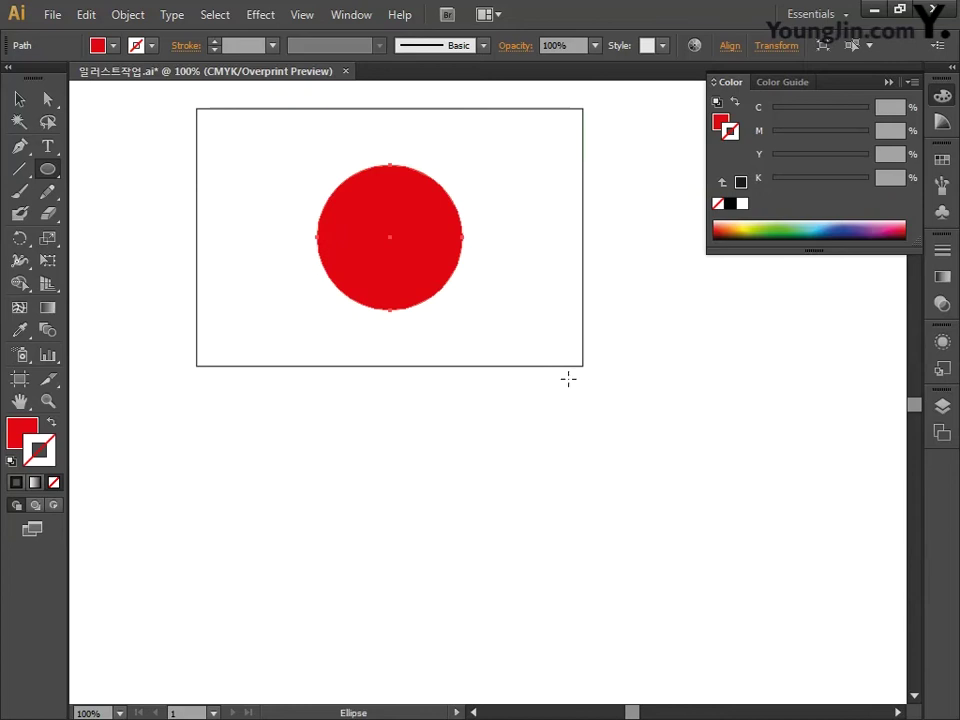
click(20, 100)
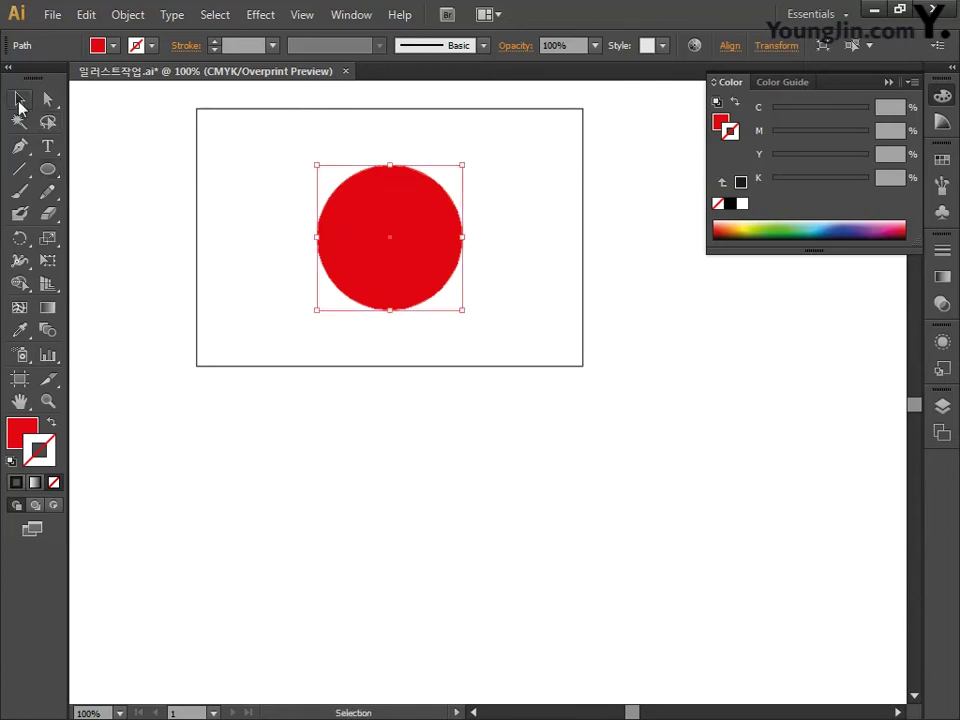
click(199, 258)
drag(199, 206, 203, 497)
drag(648, 552, 647, 441)
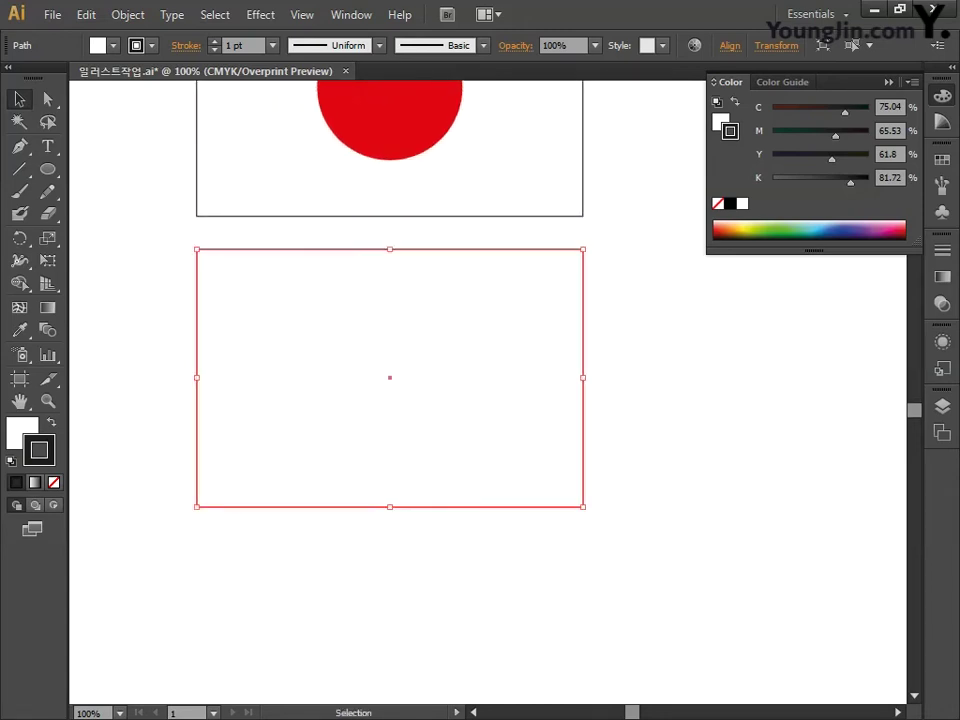
Fill the copied rectangle with C 0, M 100, Y 100, K 0%, switching its colour mode from Grayscale to CMYK
double_click(26, 430)
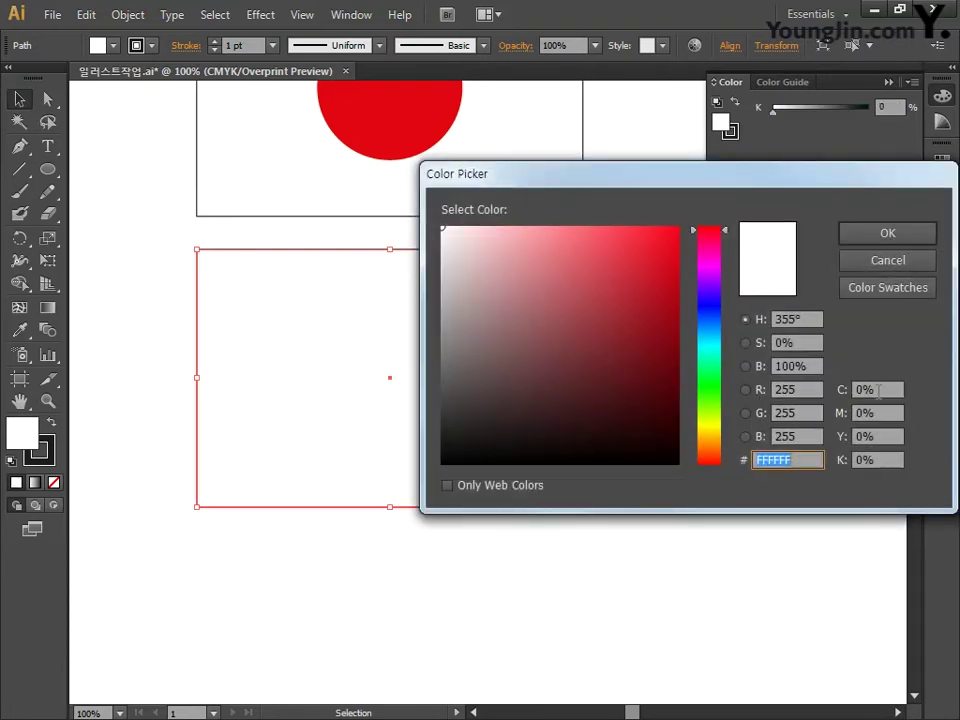
click(878, 390)
text(0)
key(Tab)
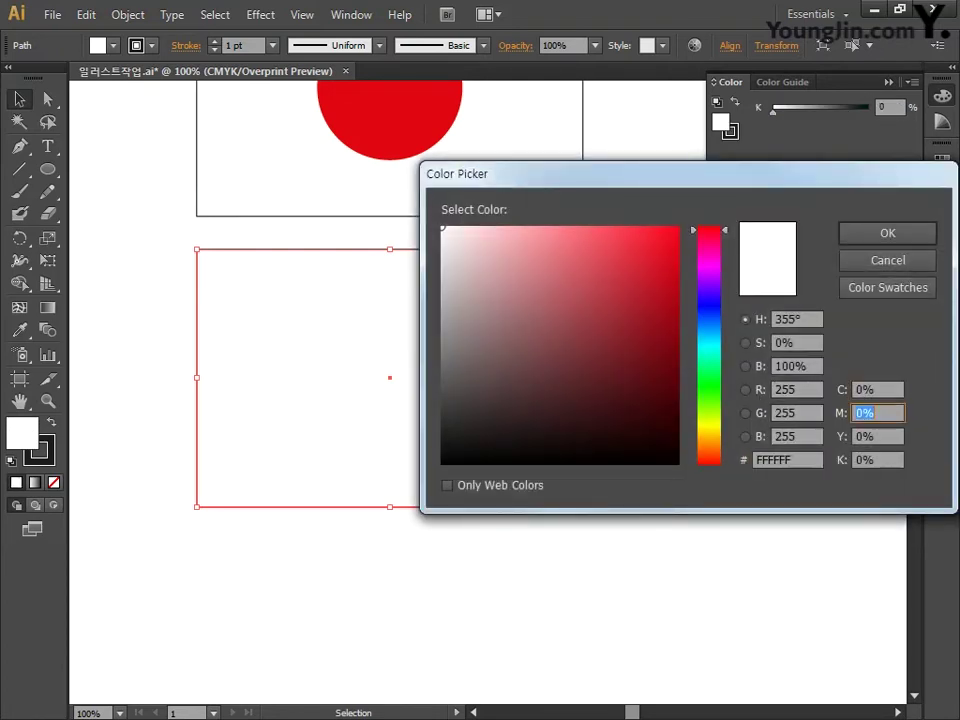
text(100)
key(Tab)
text(100)
key(Tab)
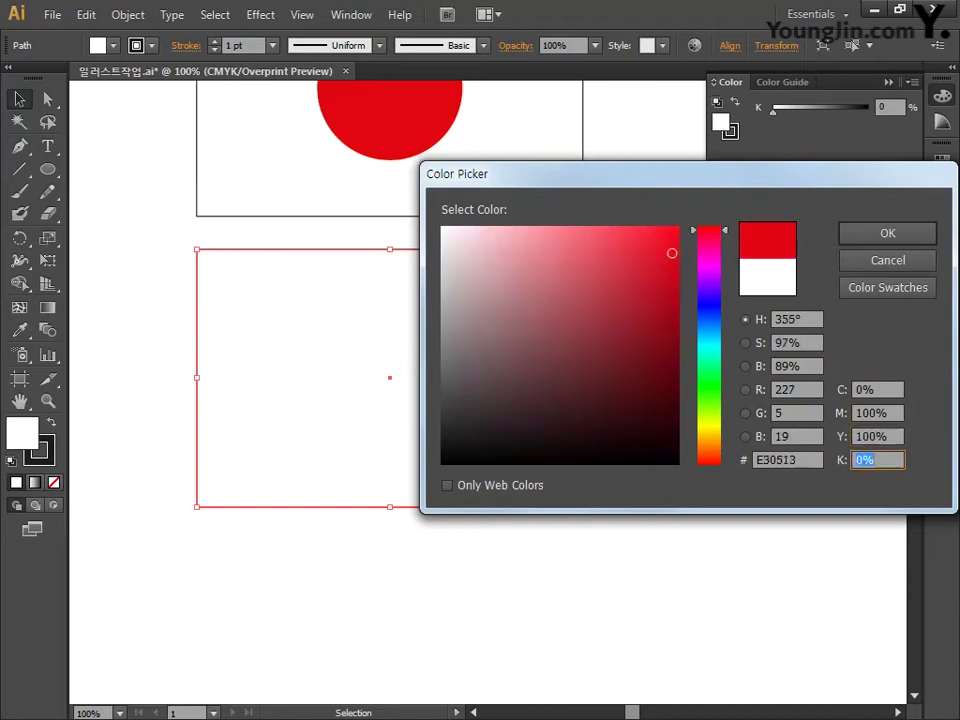
text(0)
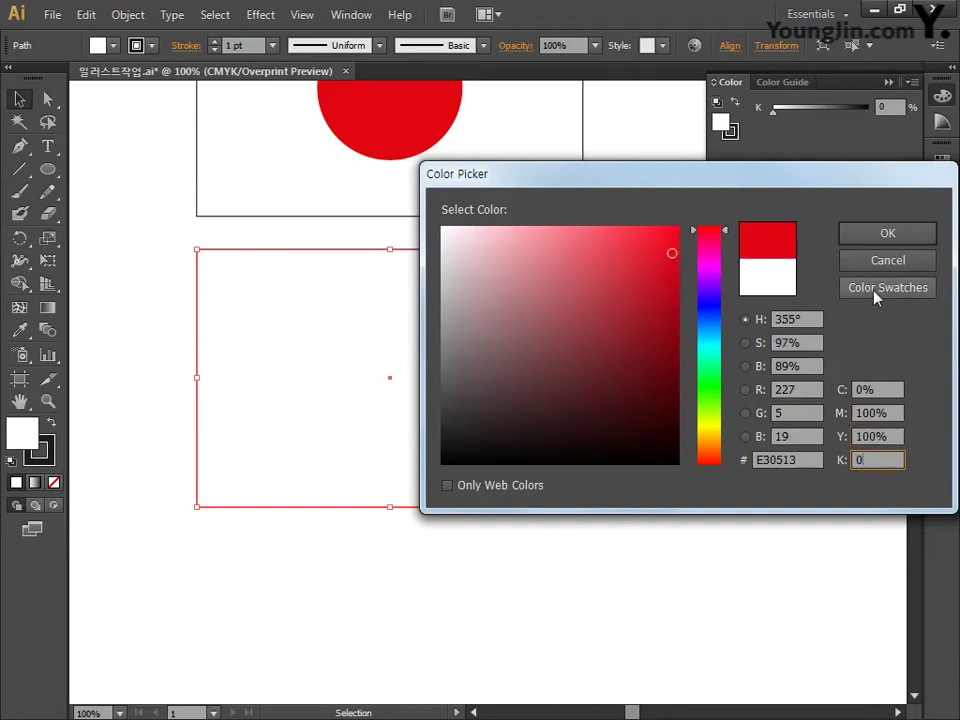
click(886, 234)
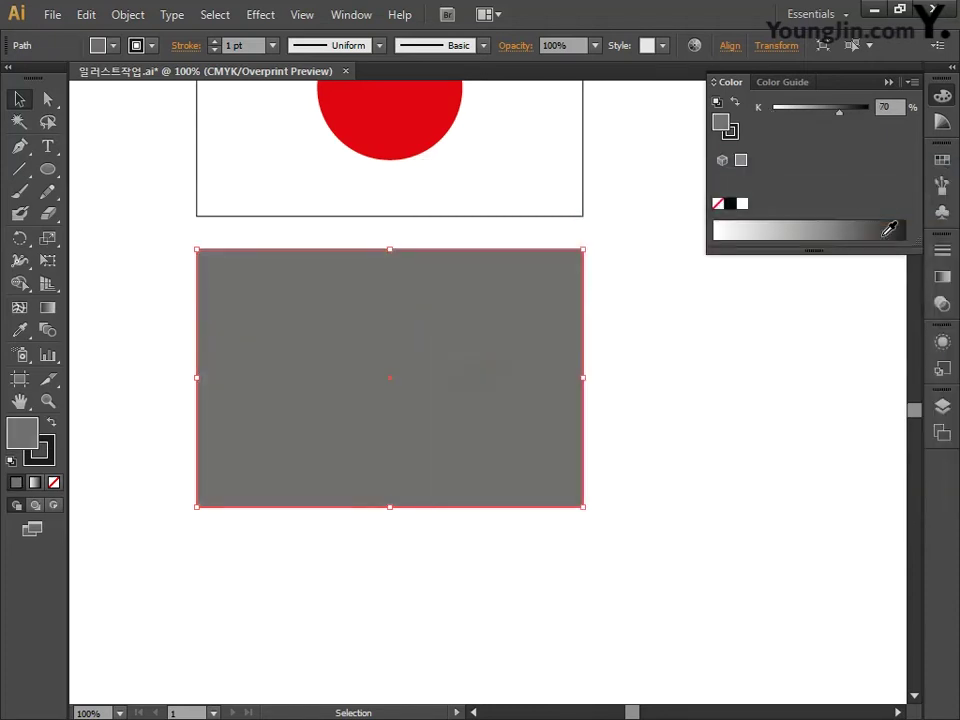
click(910, 82)
click(782, 177)
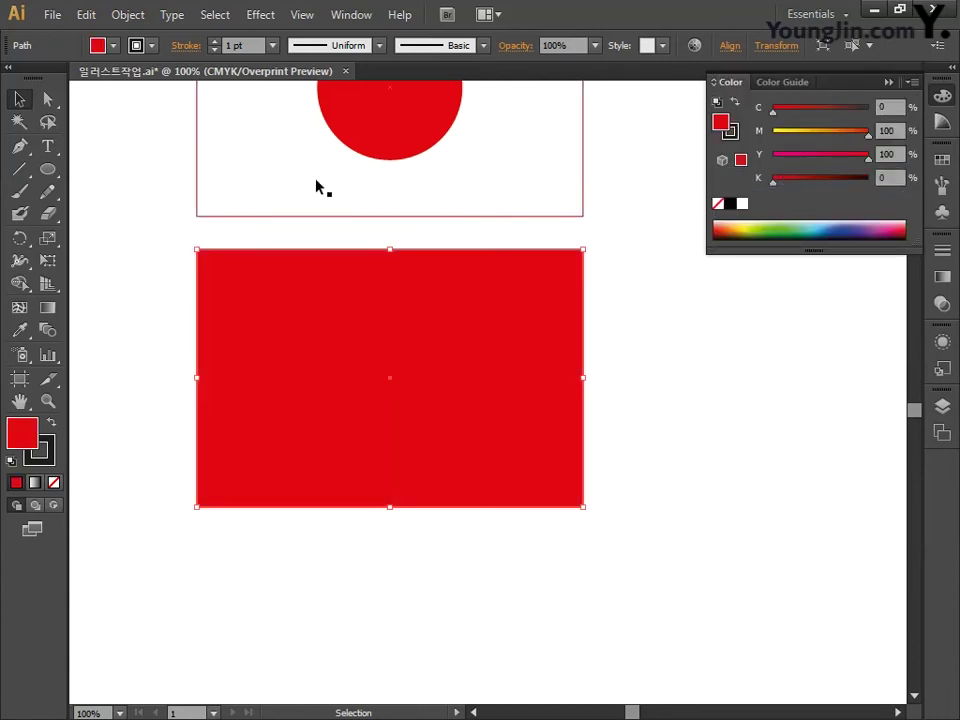
Draw an upright five-pointed star in the upper-left corner of the red rectangle with the Star tool
drag(47, 172, 112, 258)
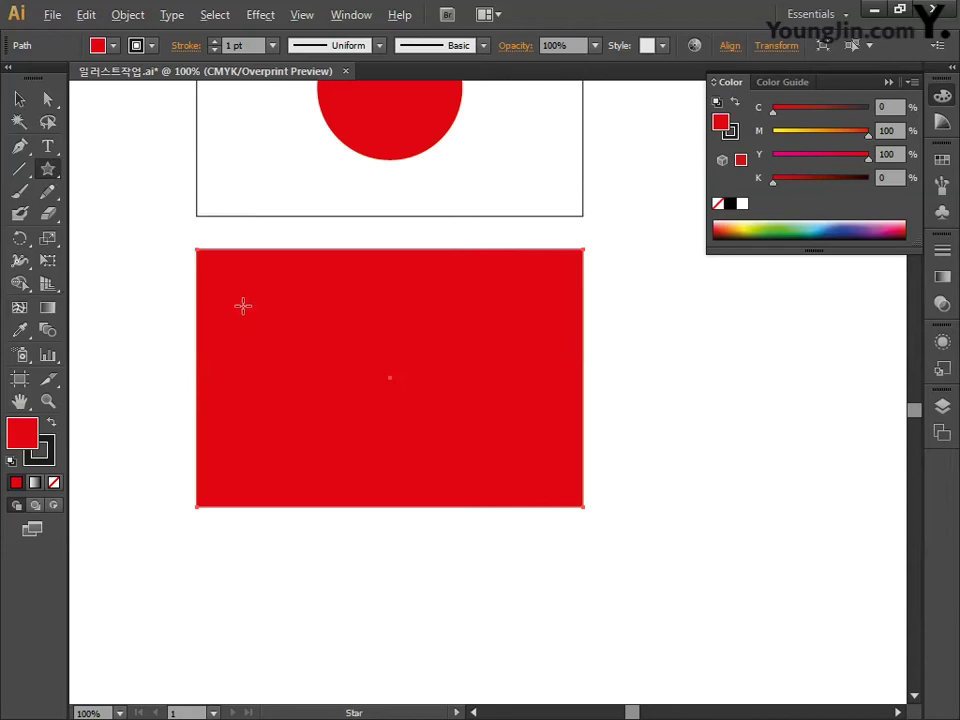
drag(242, 305, 262, 338)
drag(265, 337, 266, 337)
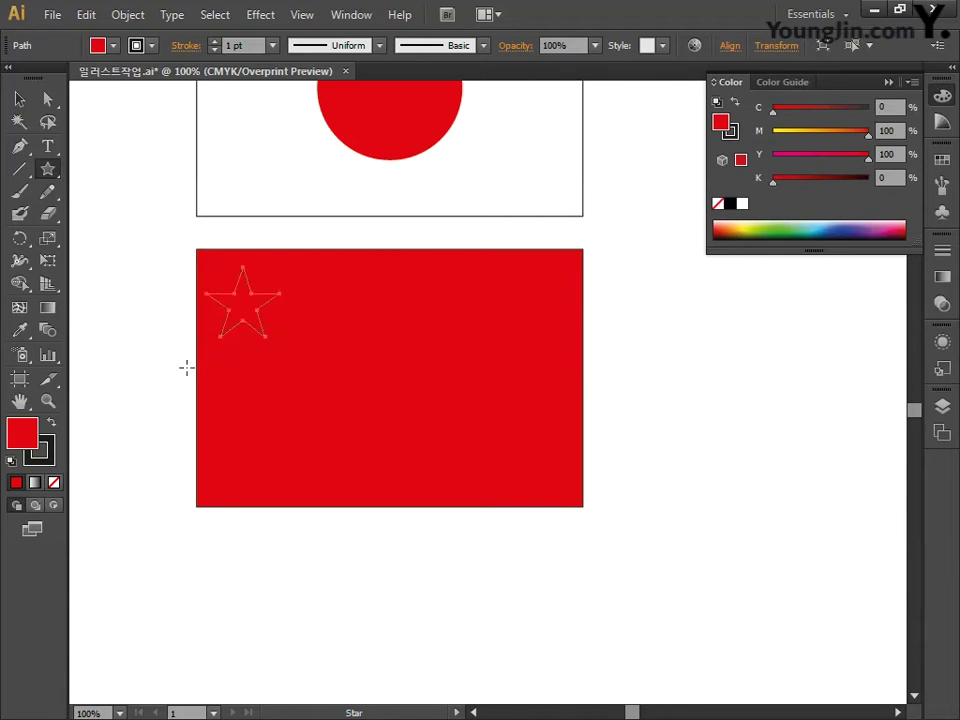
Set the star's fill colour to C 0, M 0, Y 100, K 0% and remove its outline
double_click(36, 436)
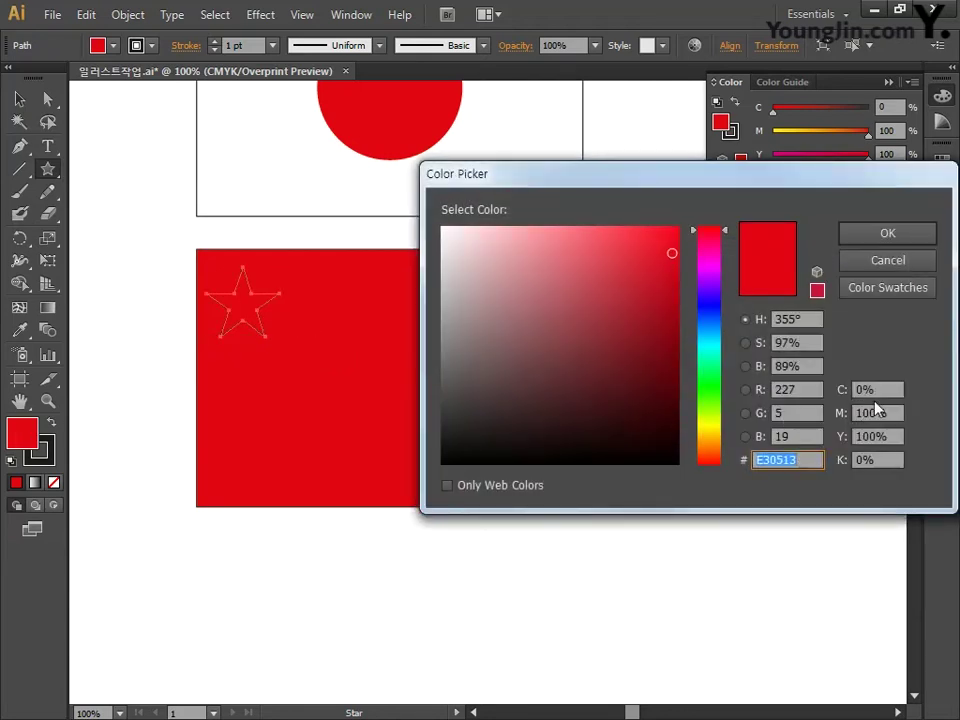
key(Tab)
text(0)
key(Tab)
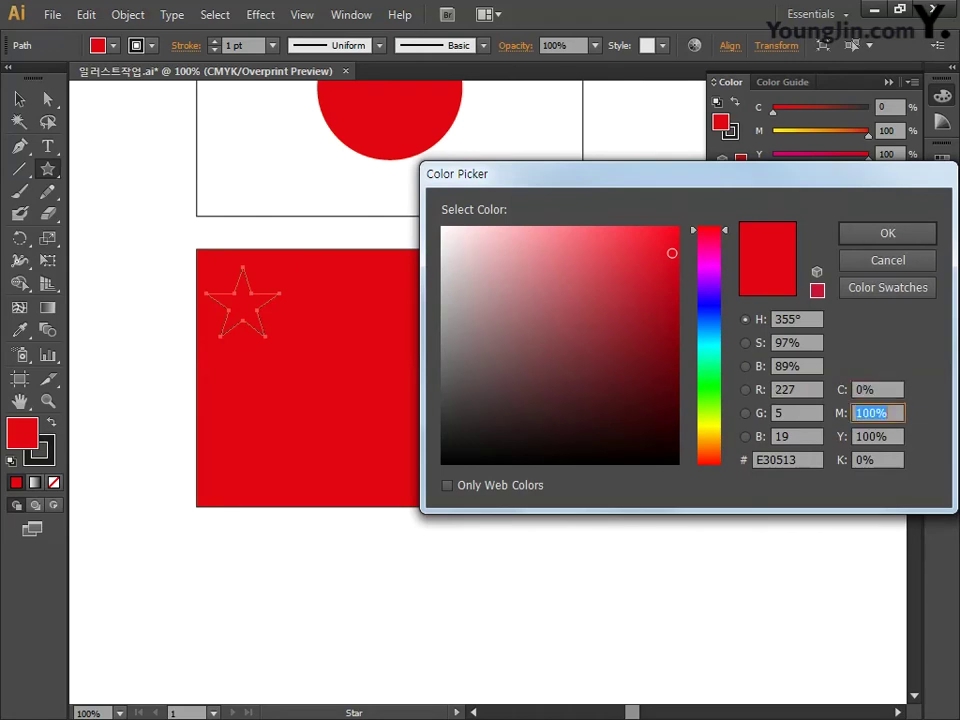
text(0)
key(Tab)
text(10)
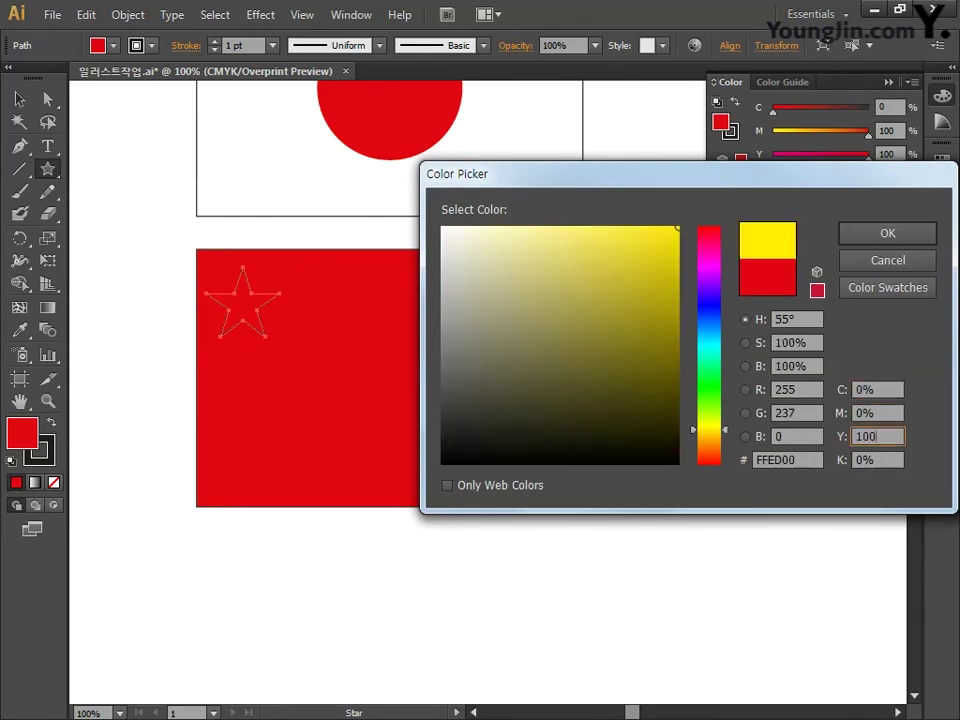
key(Tab)
text(0)
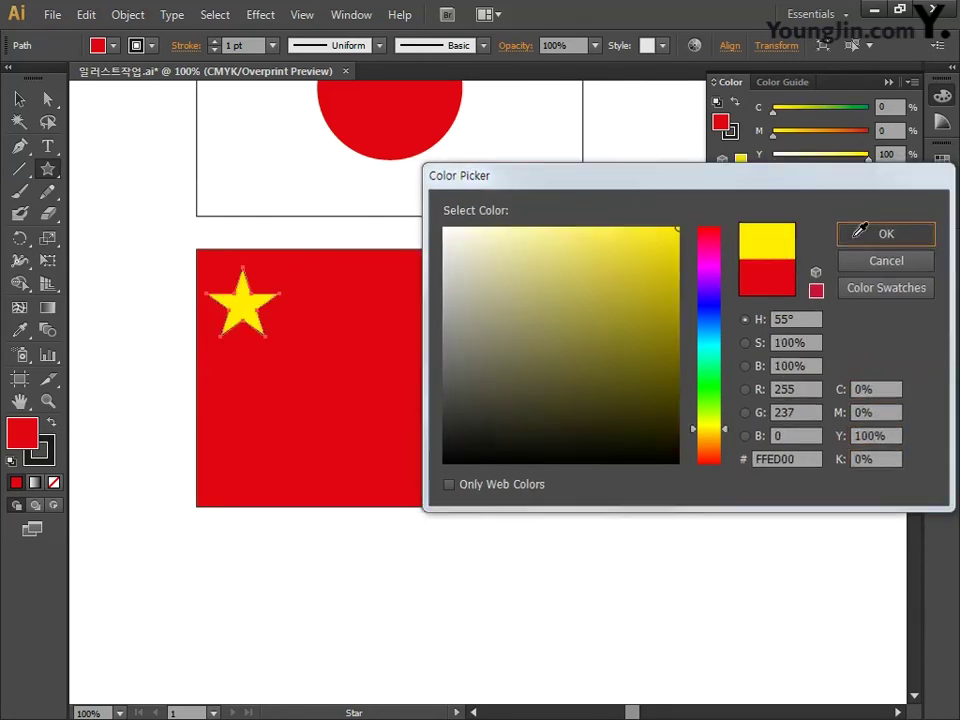
click(859, 231)
click(46, 456)
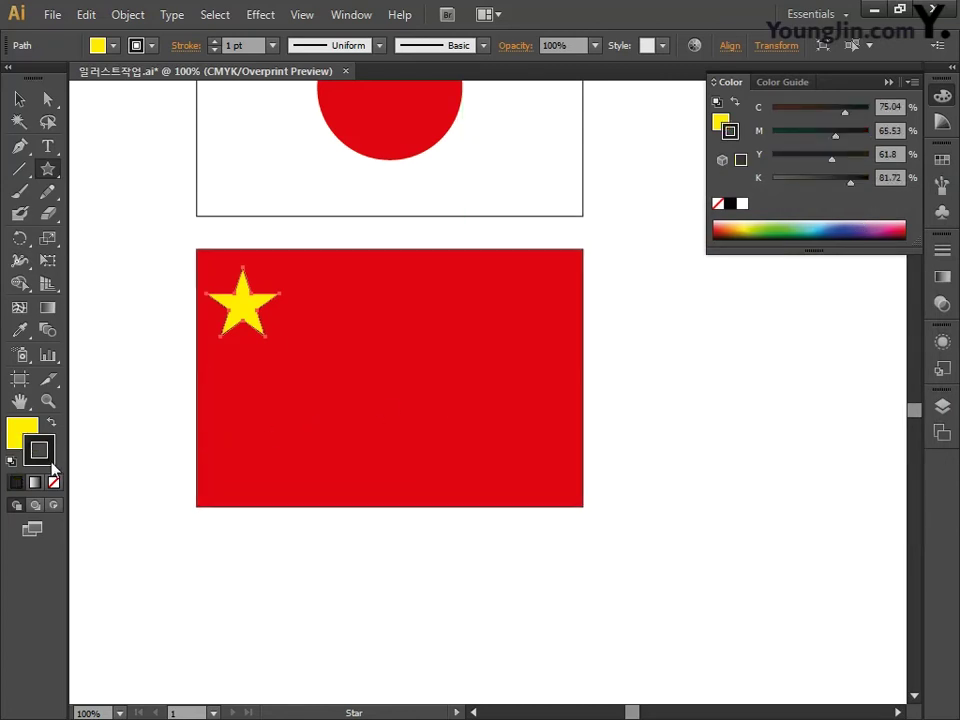
click(54, 483)
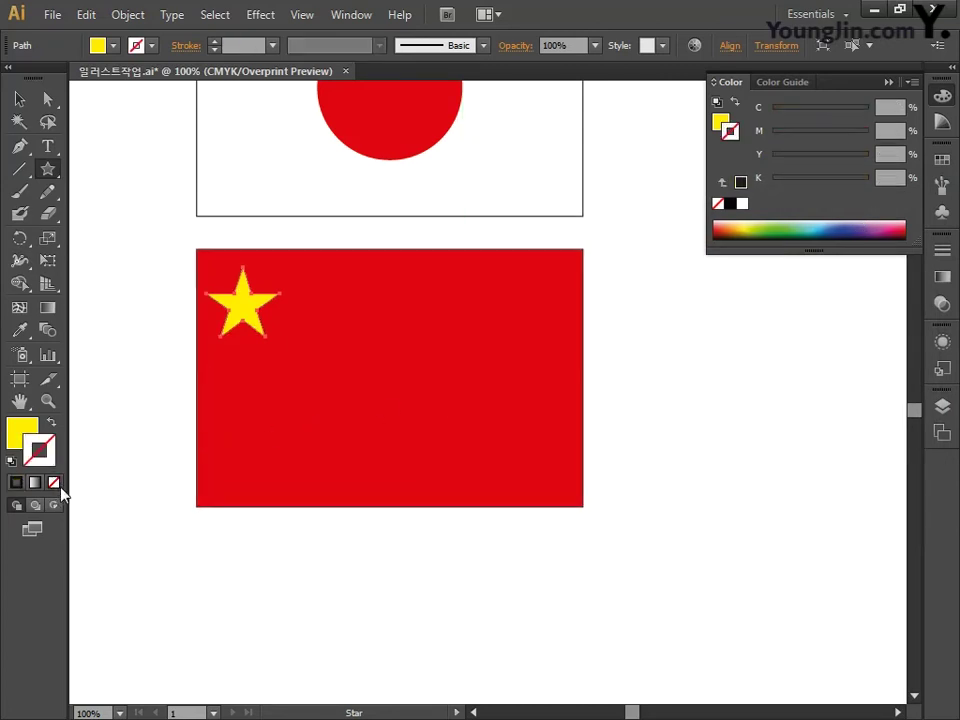
Reposition the large star and arrange four smaller, rotated copies in an arc around its right side
click(19, 99)
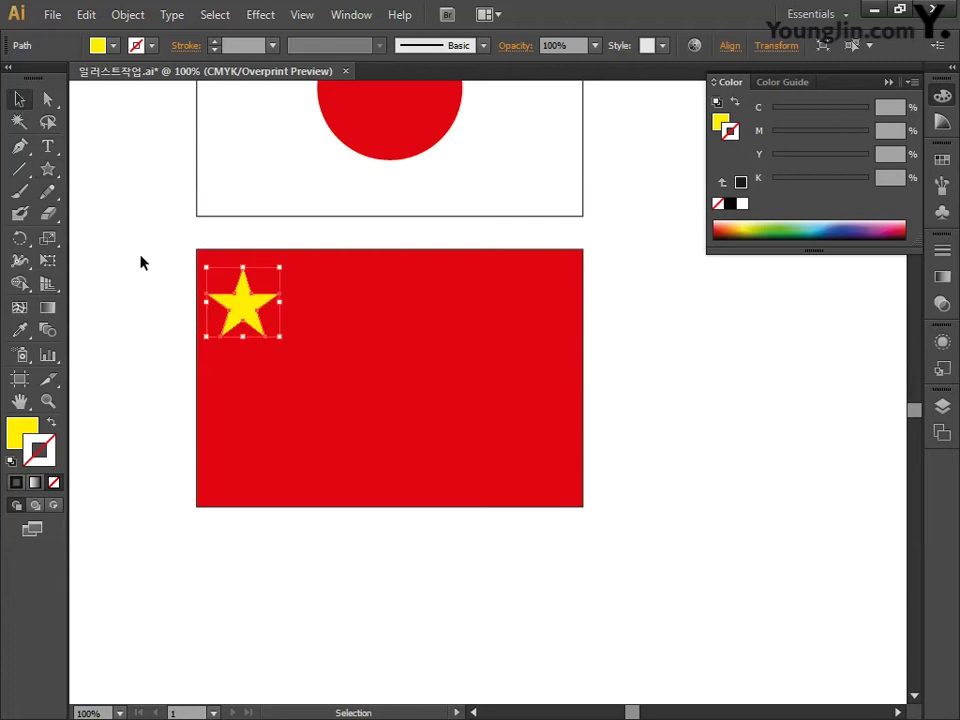
drag(250, 312, 300, 381)
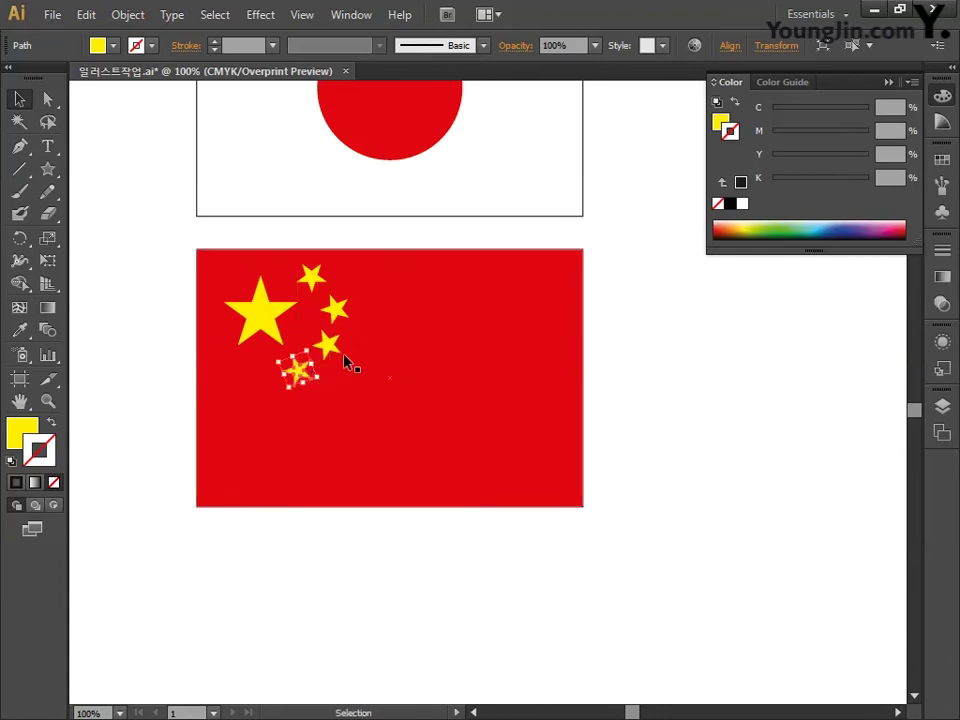
click(668, 385)
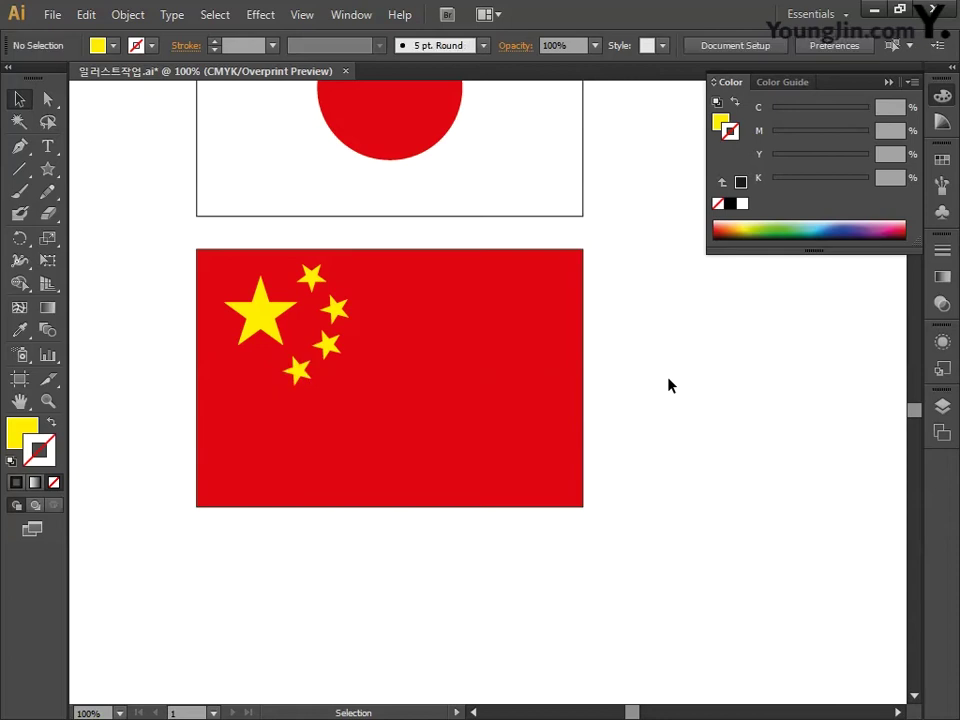
Duplicate the Chinese flag's red background rectangle directly below the flag
drag(643, 508, 633, 467)
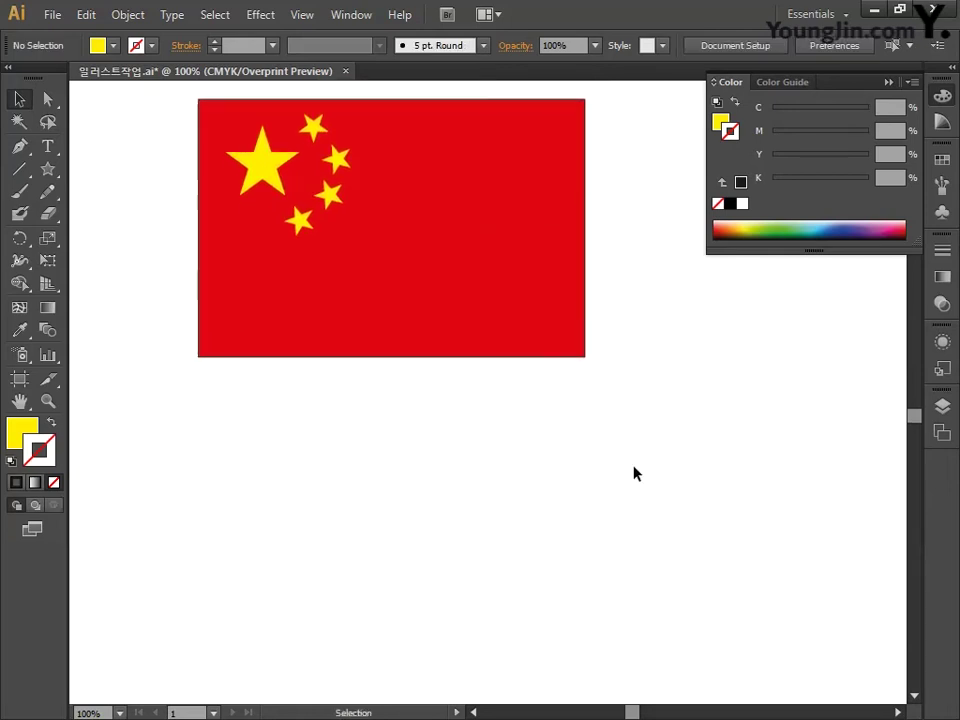
click(513, 211)
drag(520, 197, 530, 480)
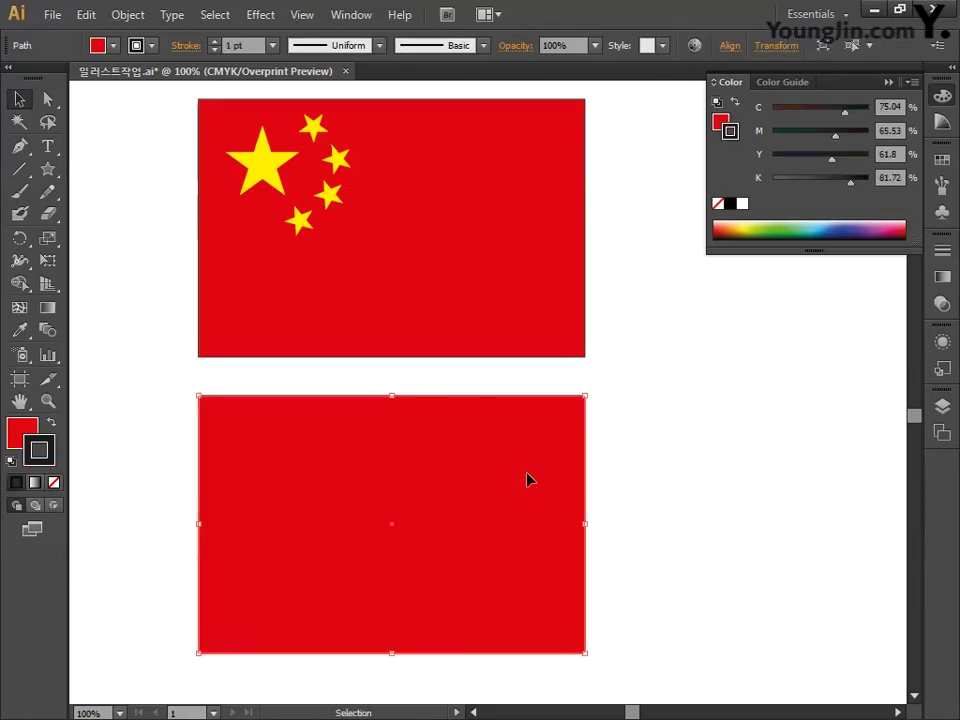
Copy the lower red rectangle to the empty area on its right and remove the new copy's outline
drag(634, 491, 613, 414)
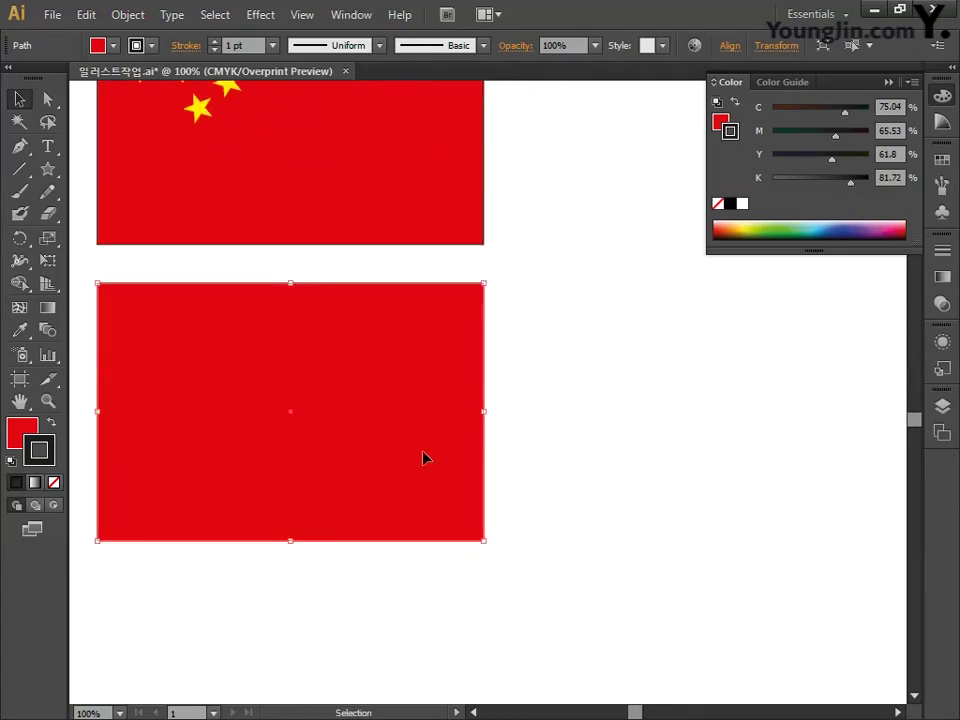
drag(332, 493, 738, 491)
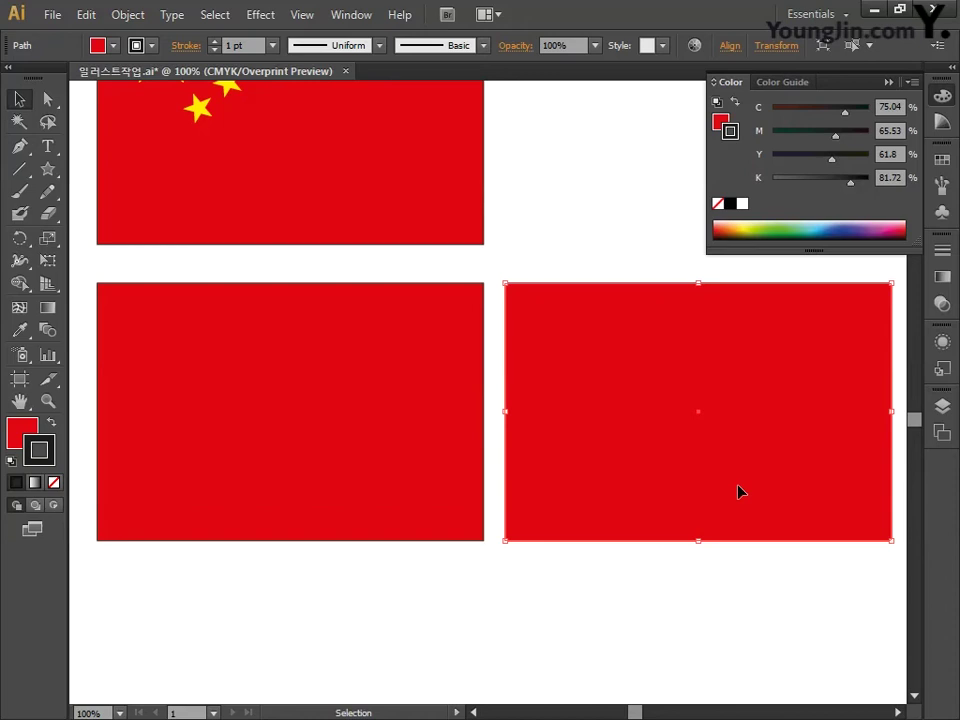
click(54, 481)
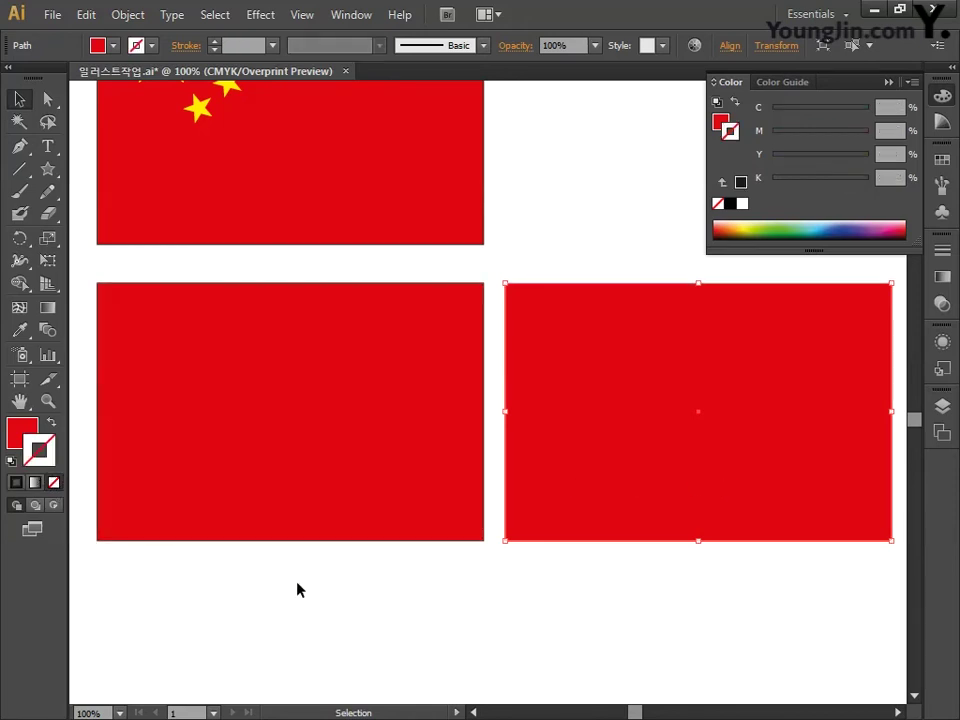
Split the outline-free red rectangle into a grid of 7 rows with a 6 mm gutter, with the preview enabled
click(120, 16)
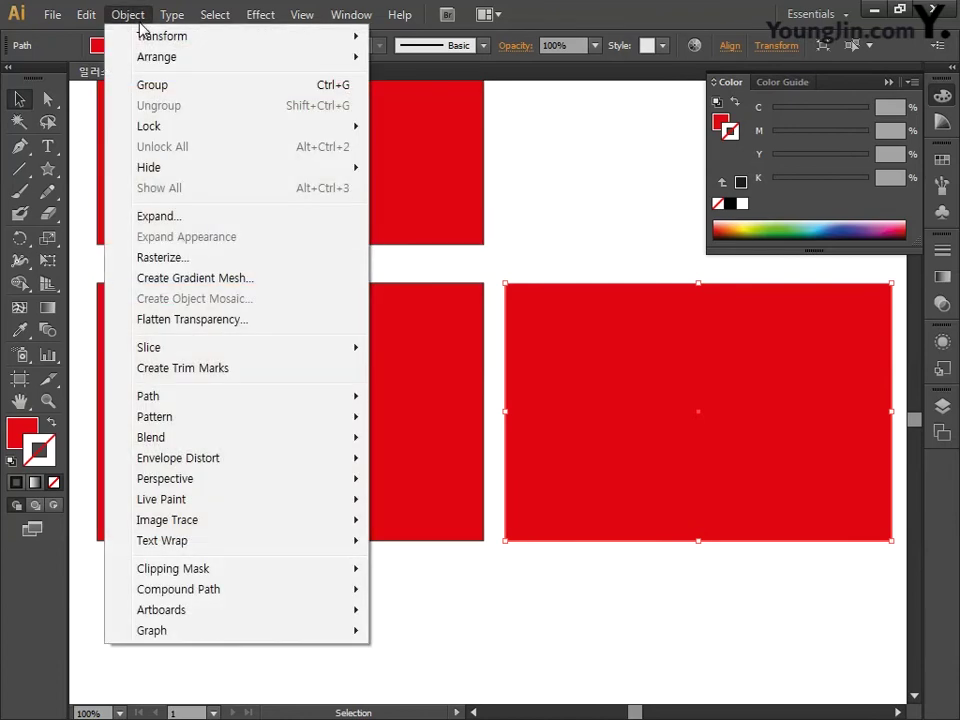
mouse_move(229, 400)
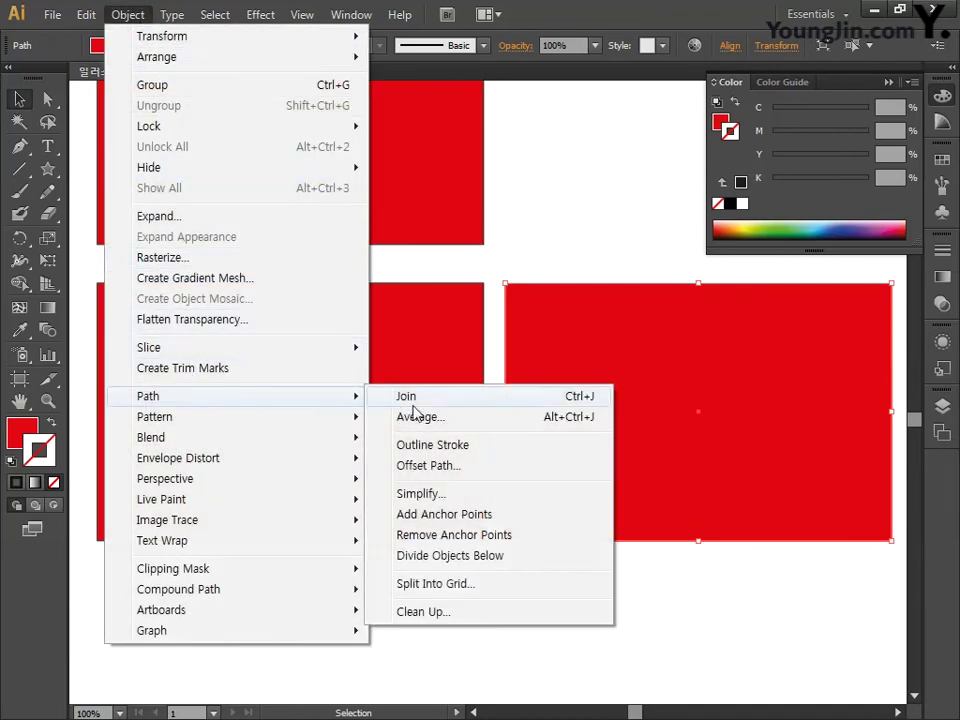
click(434, 584)
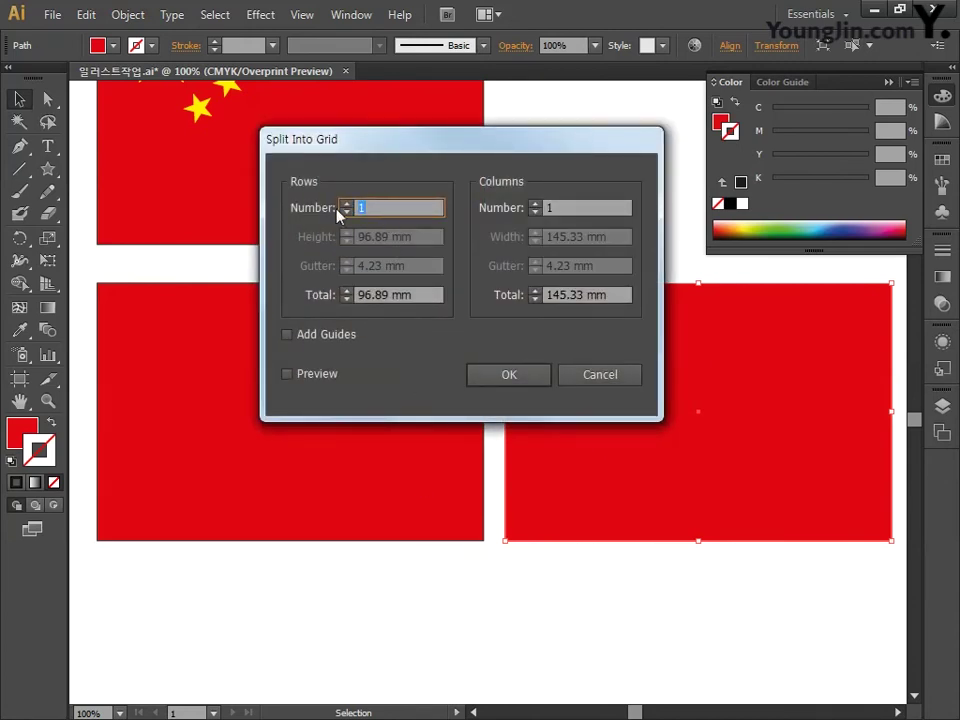
text(7)
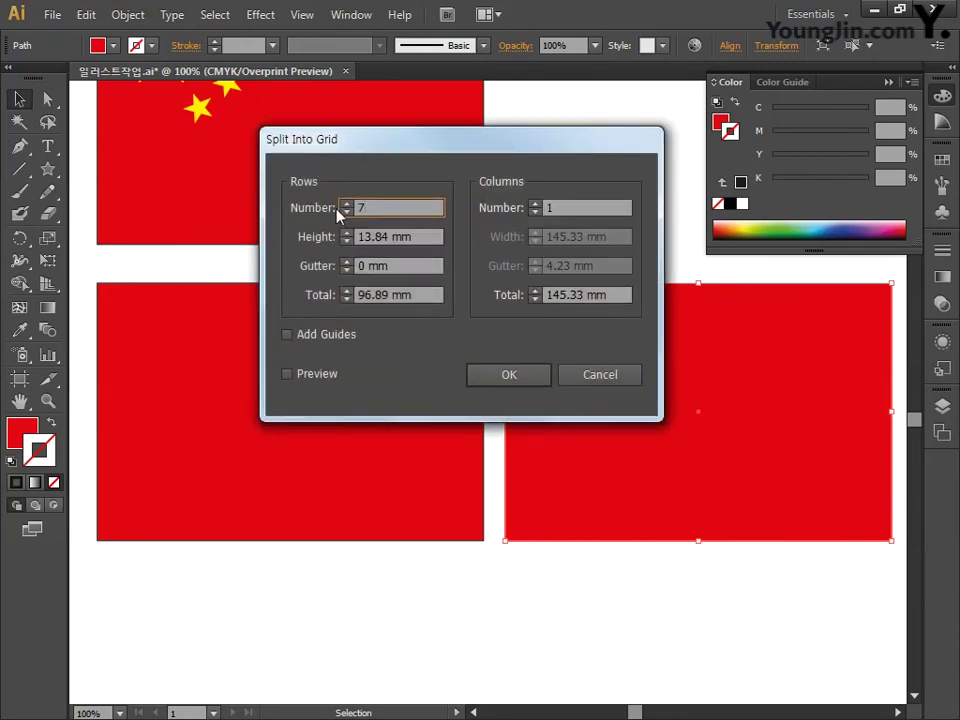
click(326, 373)
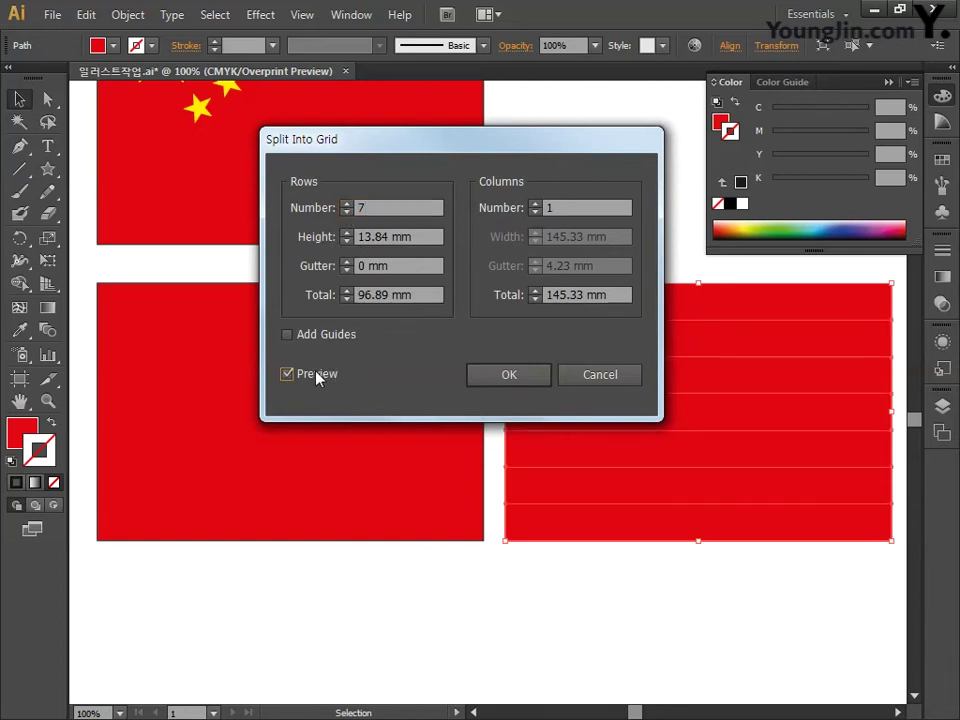
click(346, 261)
click(346, 261)
click(346, 261)
click(346, 261)
click(351, 261)
click(351, 261)
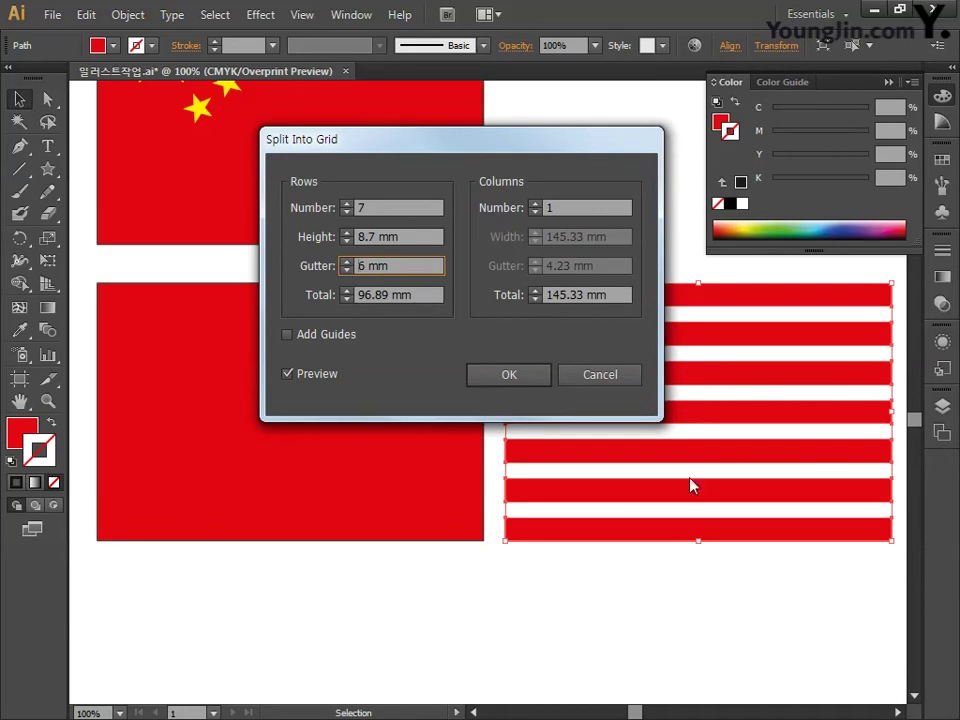
click(508, 376)
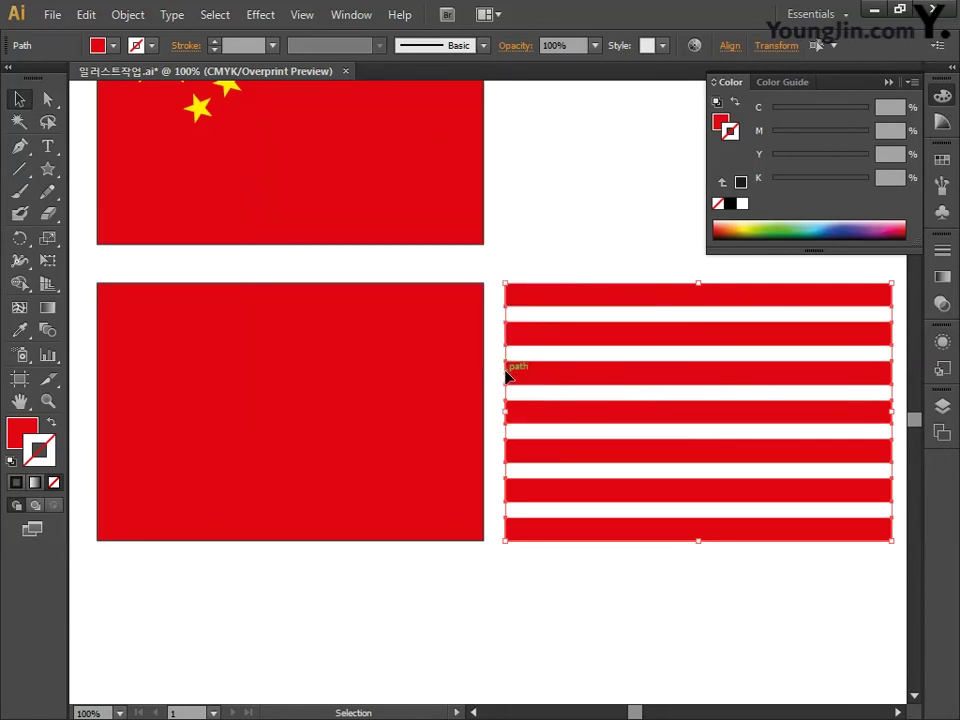
Fill the lower red rectangle with white (C 0, M 0, Y 0, K 0) and remove its outline
click(501, 375)
click(380, 355)
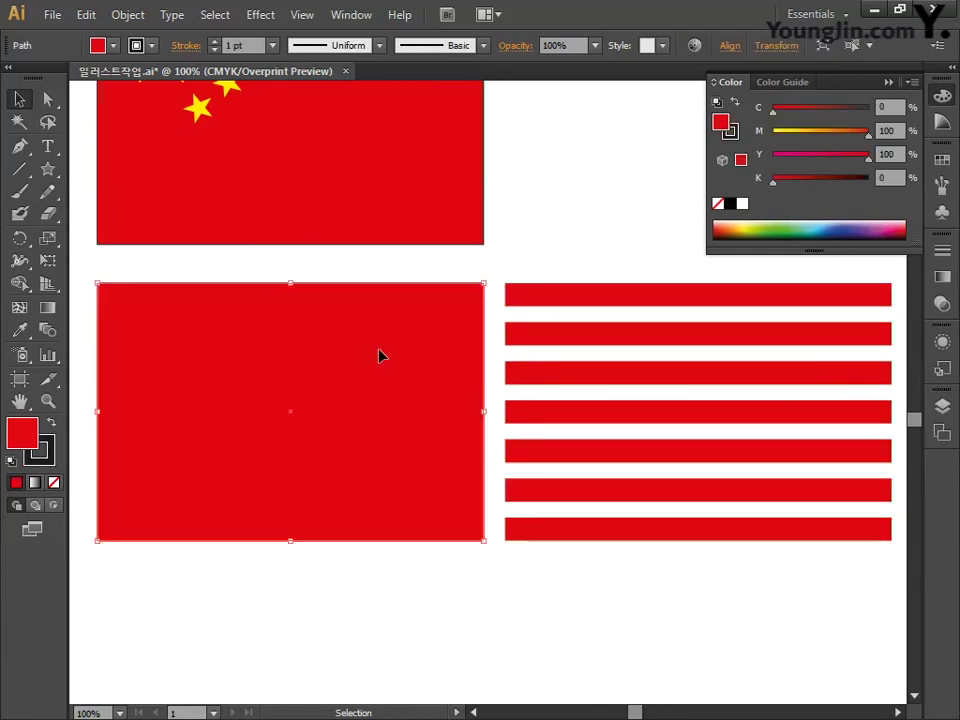
double_click(24, 433)
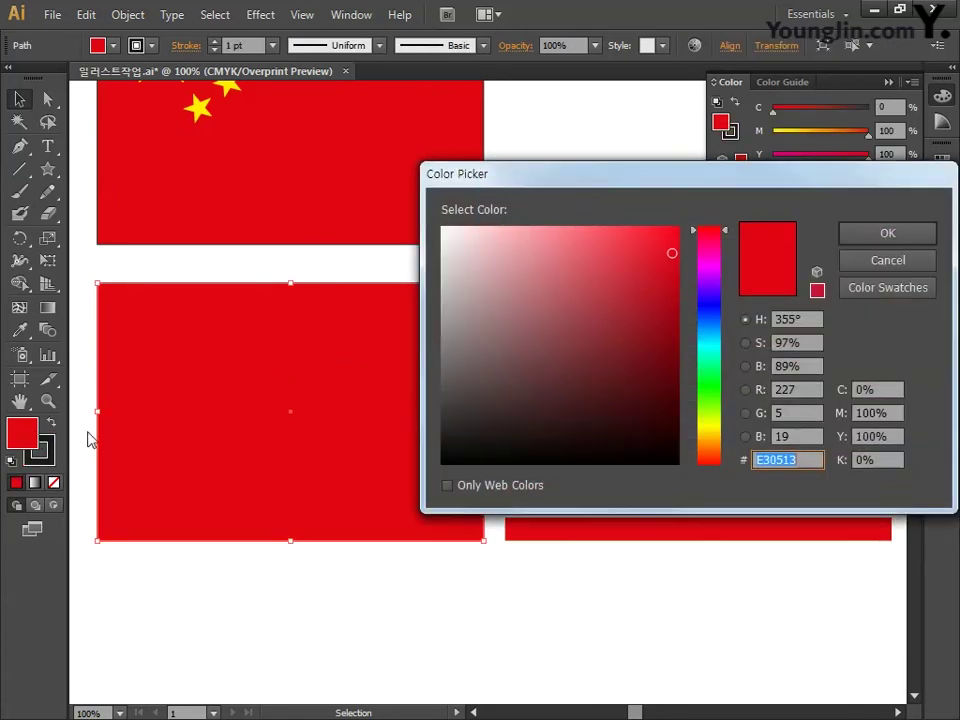
key(Tab)
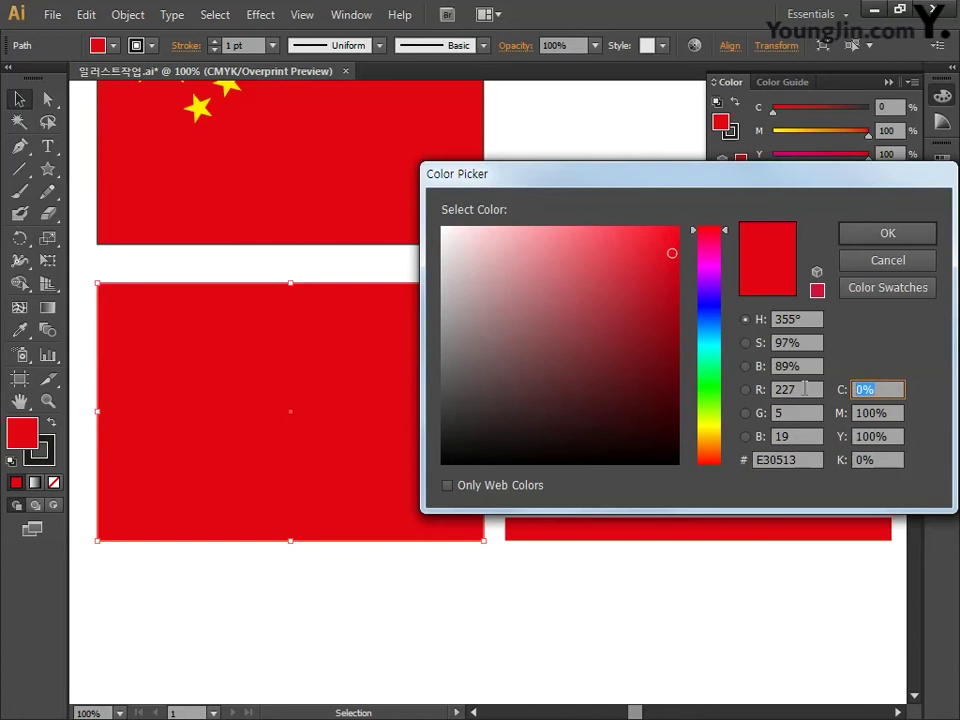
key(Tab)
text(0)
key(Tab)
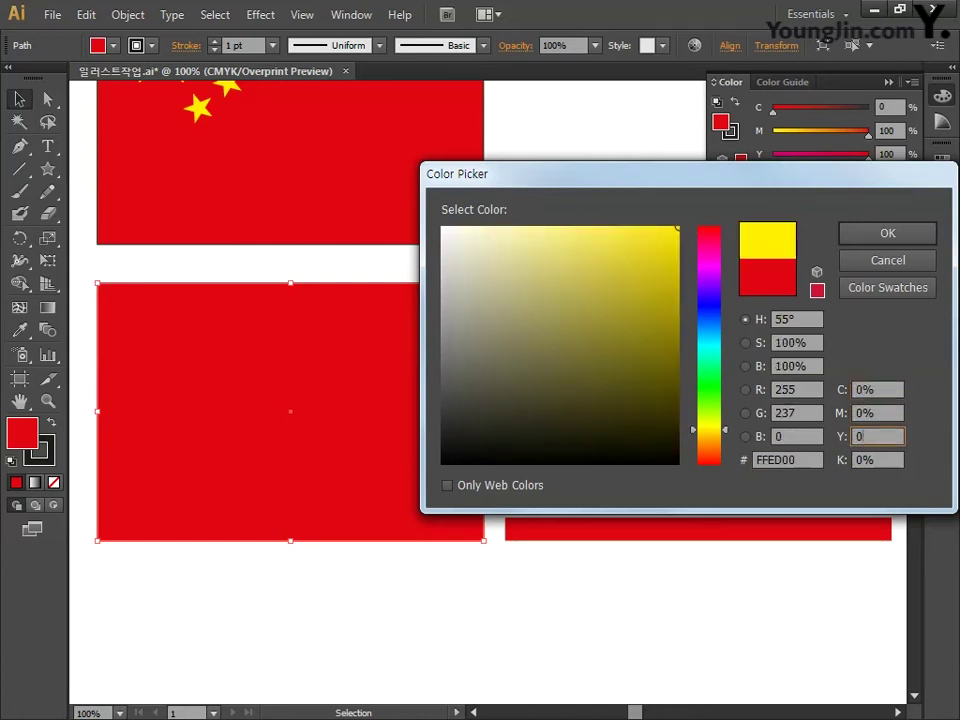
text(0)
key(Tab)
text(0)
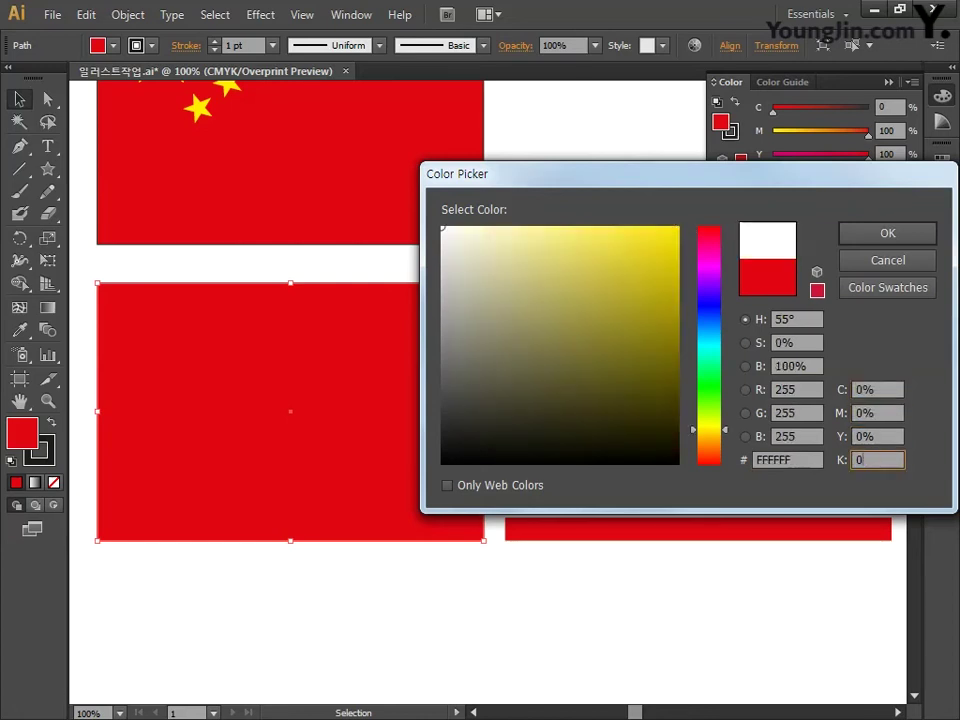
click(855, 236)
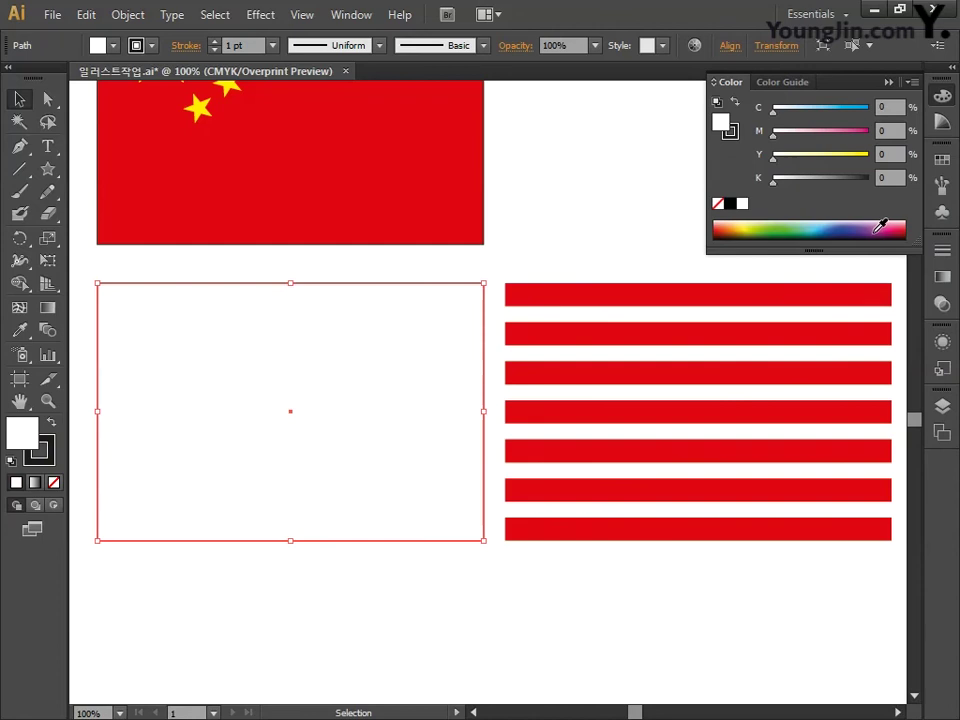
click(50, 456)
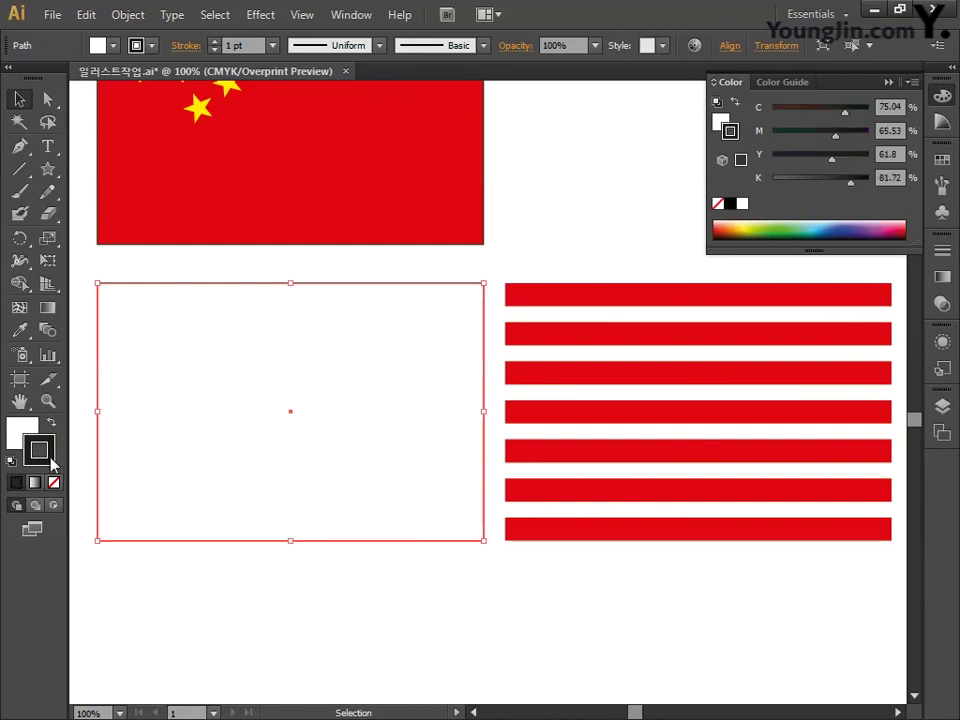
click(55, 482)
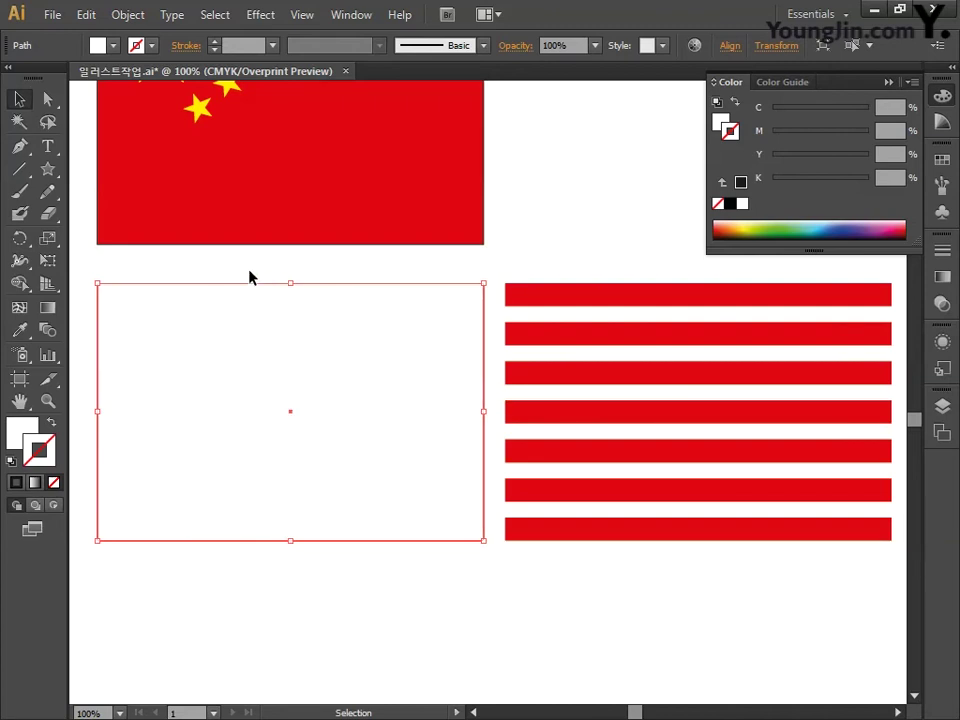
Center the white rectangle and the seven red stripes horizontally on each other, aligned to the selection
click(131, 273)
drag(134, 293, 793, 594)
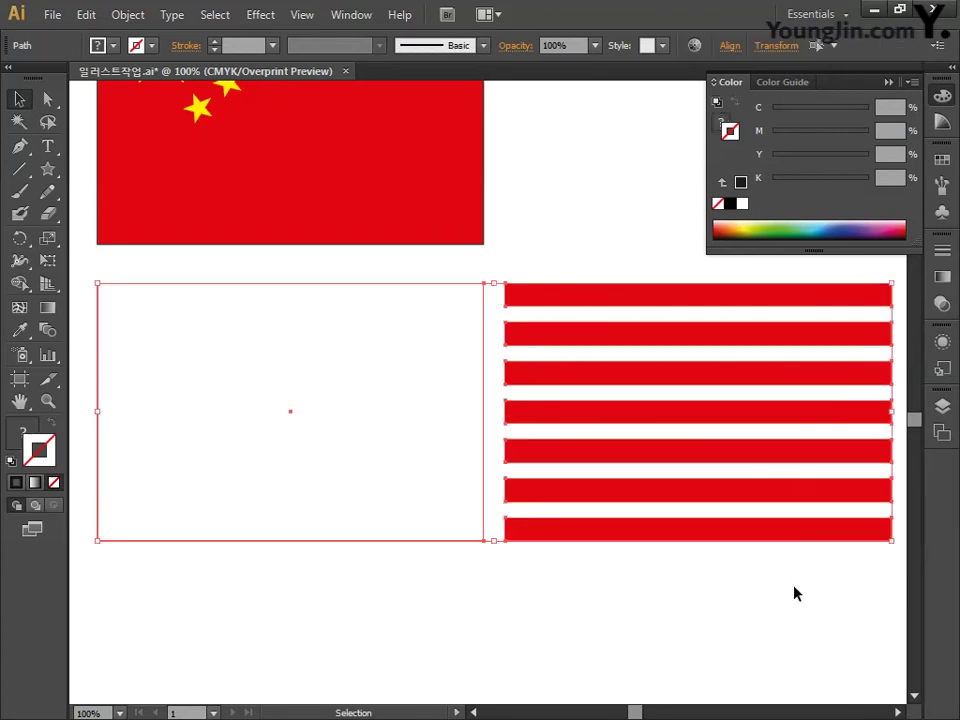
click(944, 97)
click(352, 15)
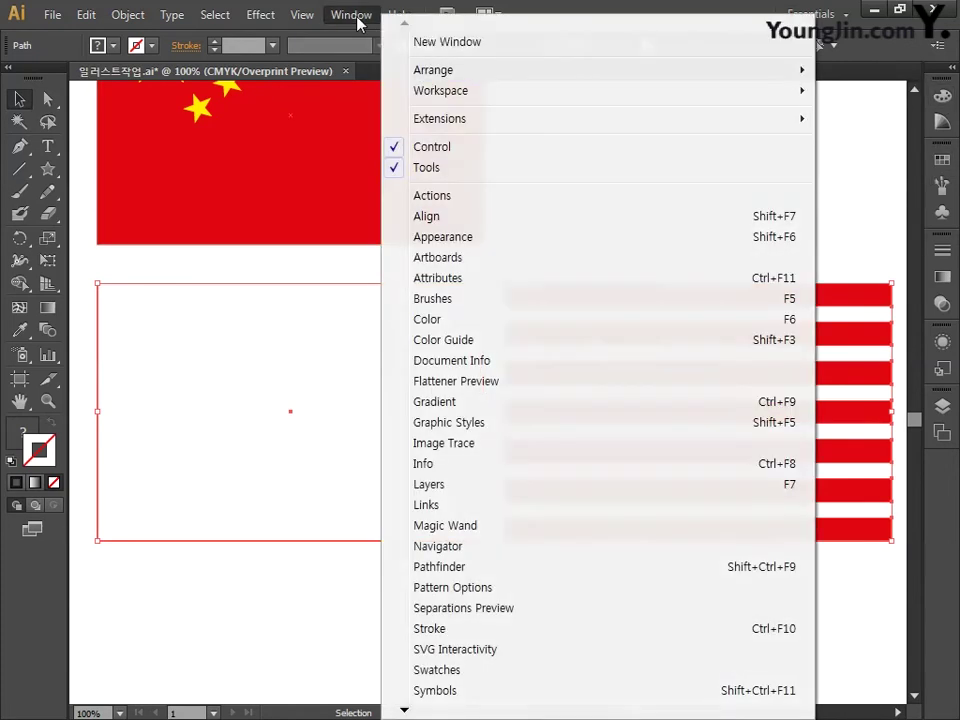
click(428, 216)
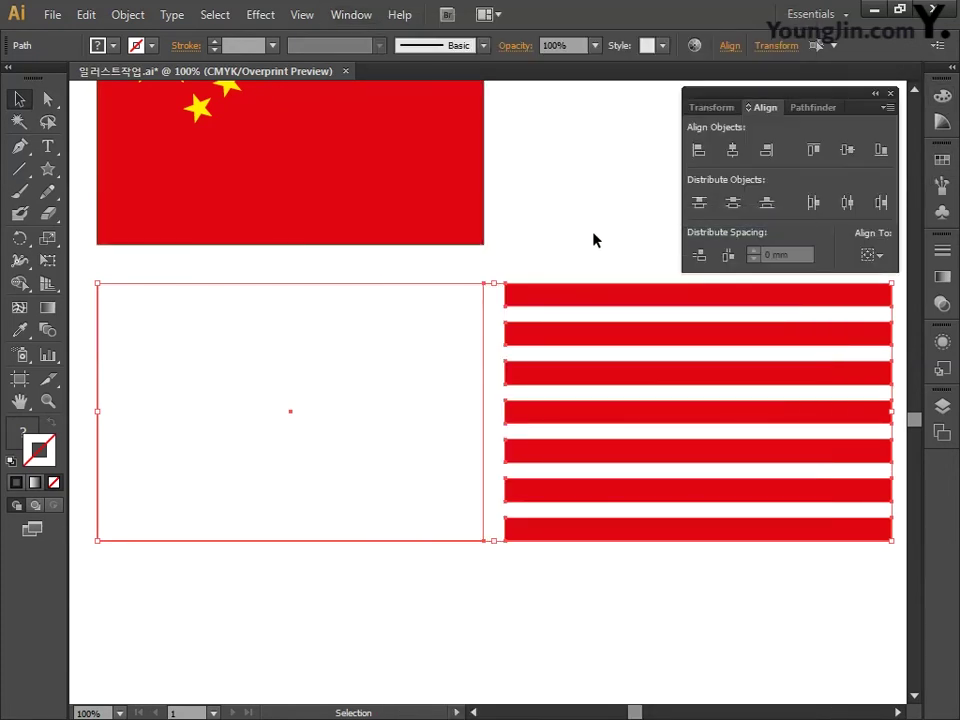
click(867, 255)
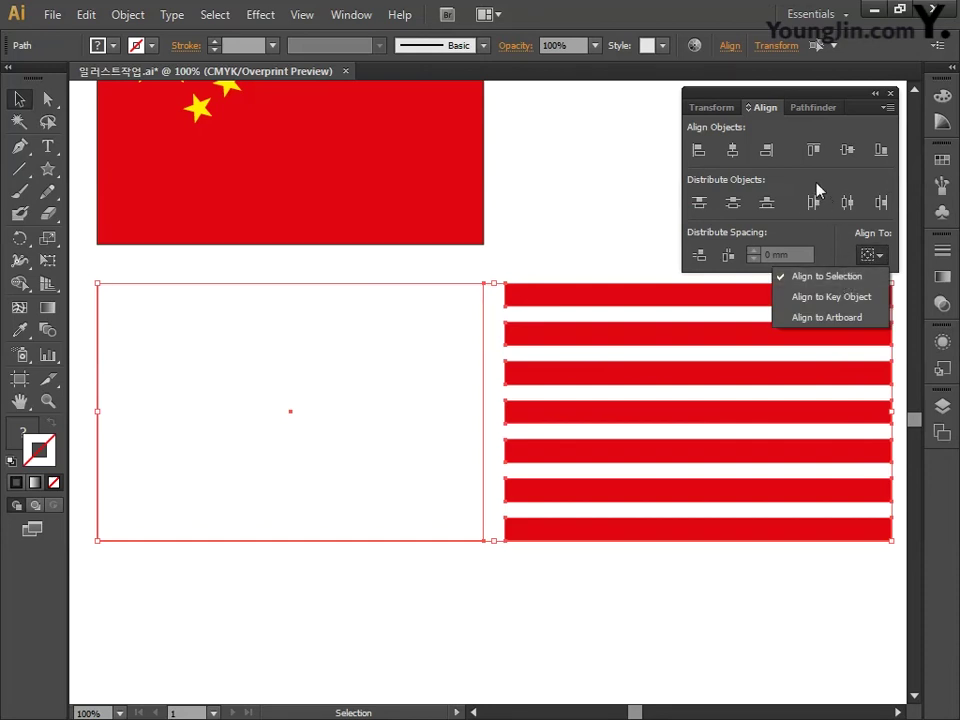
click(735, 158)
click(735, 158)
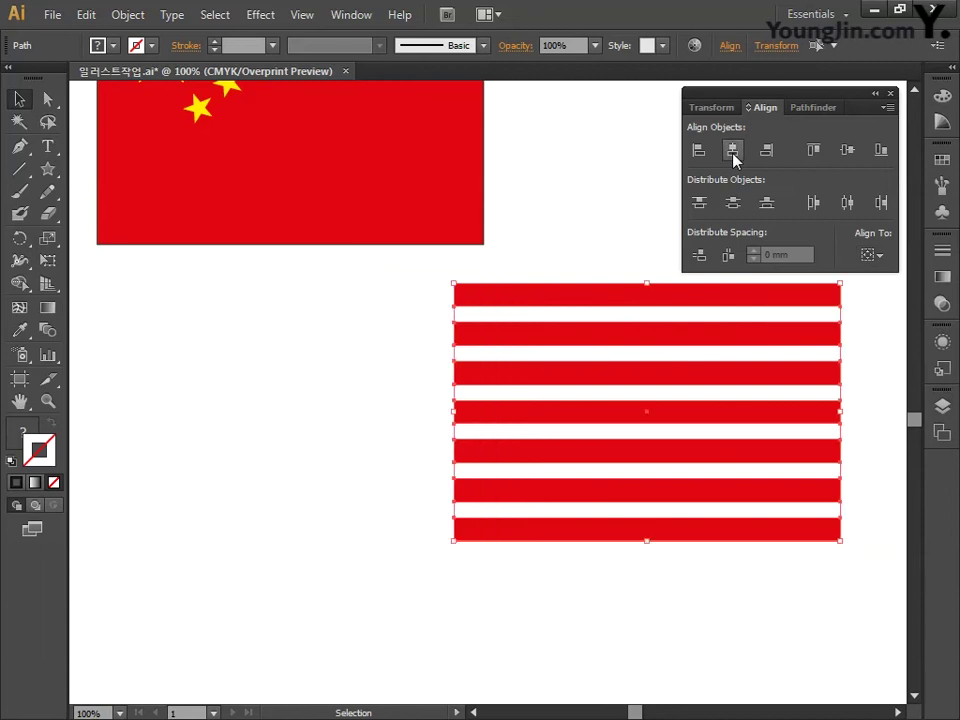
Move the combined white rectangle and red stripes left and slightly down, into the open area below the Chinese flag
click(588, 259)
drag(437, 270, 866, 605)
drag(779, 545, 543, 552)
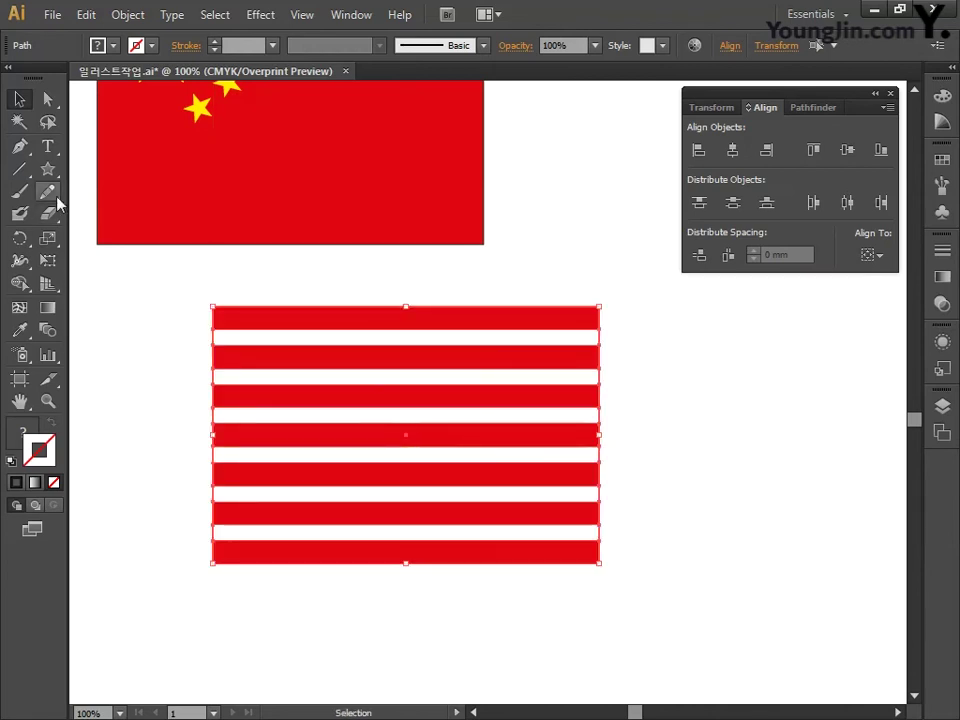
Draw an outline-free rectangle over the left half of the top four stripes and fill it with C 100, M 50, Y 0, K 0
drag(47, 170, 136, 181)
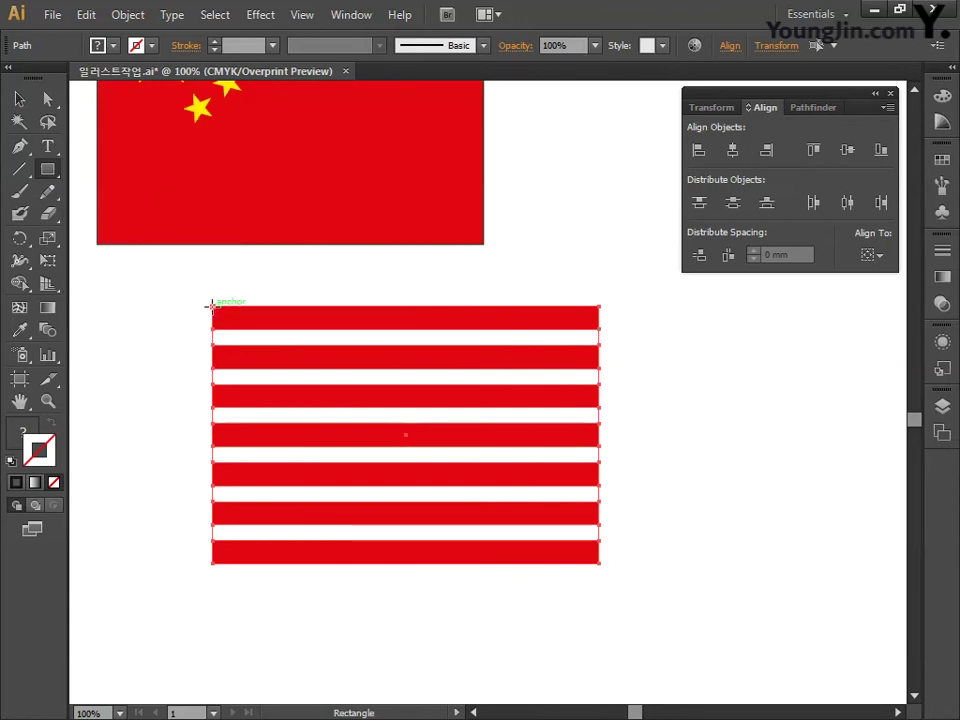
drag(212, 306, 406, 446)
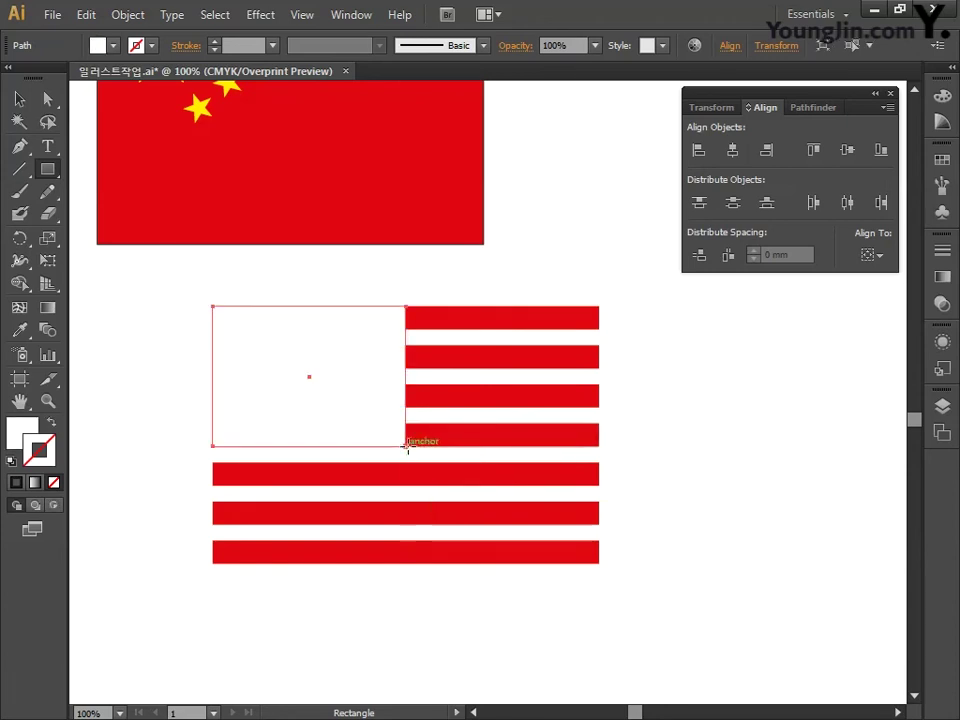
double_click(36, 434)
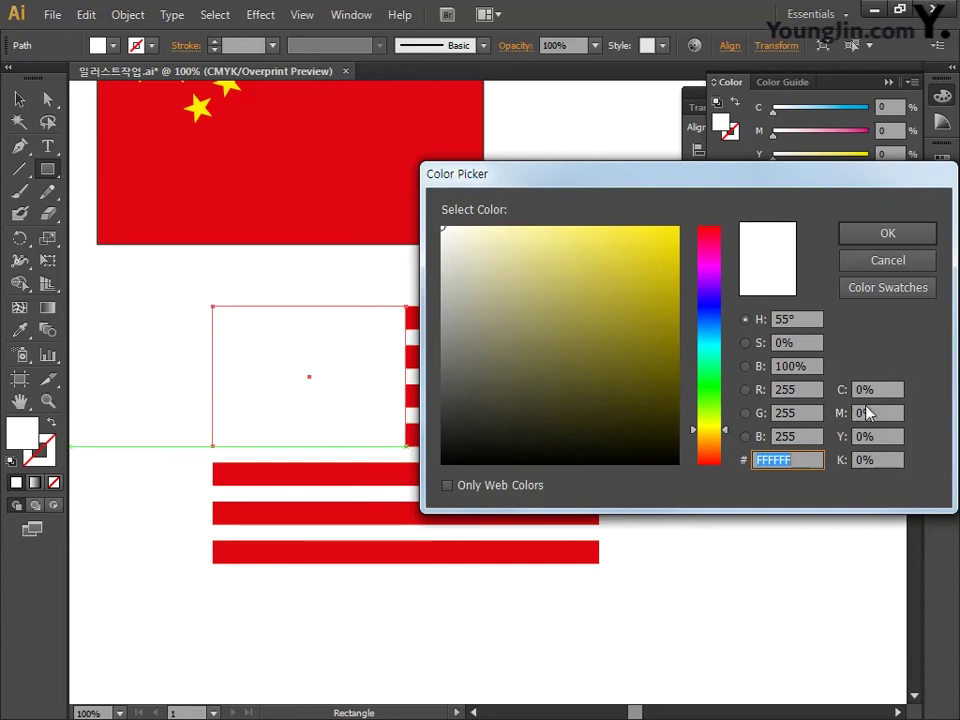
key(Tab)
text(1)
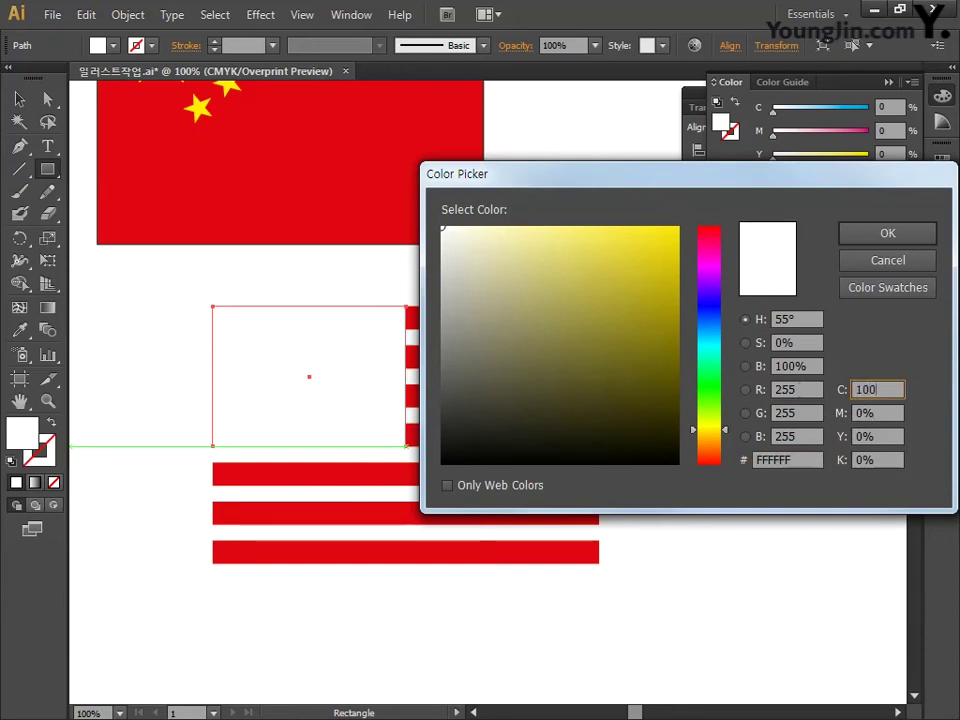
key(Tab)
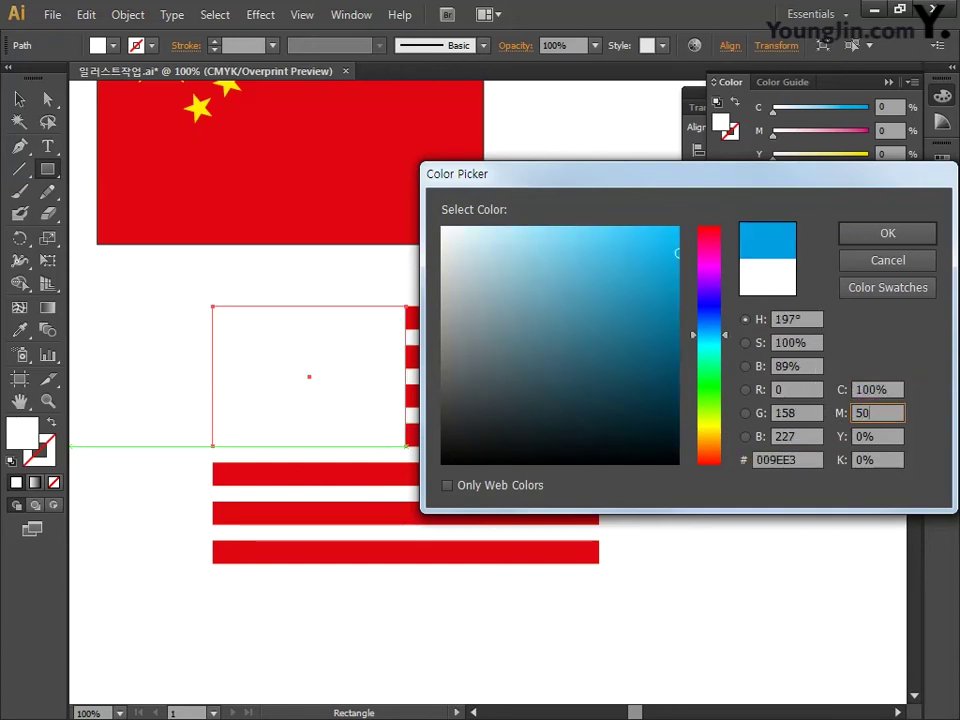
key(Tab)
key(Tab)
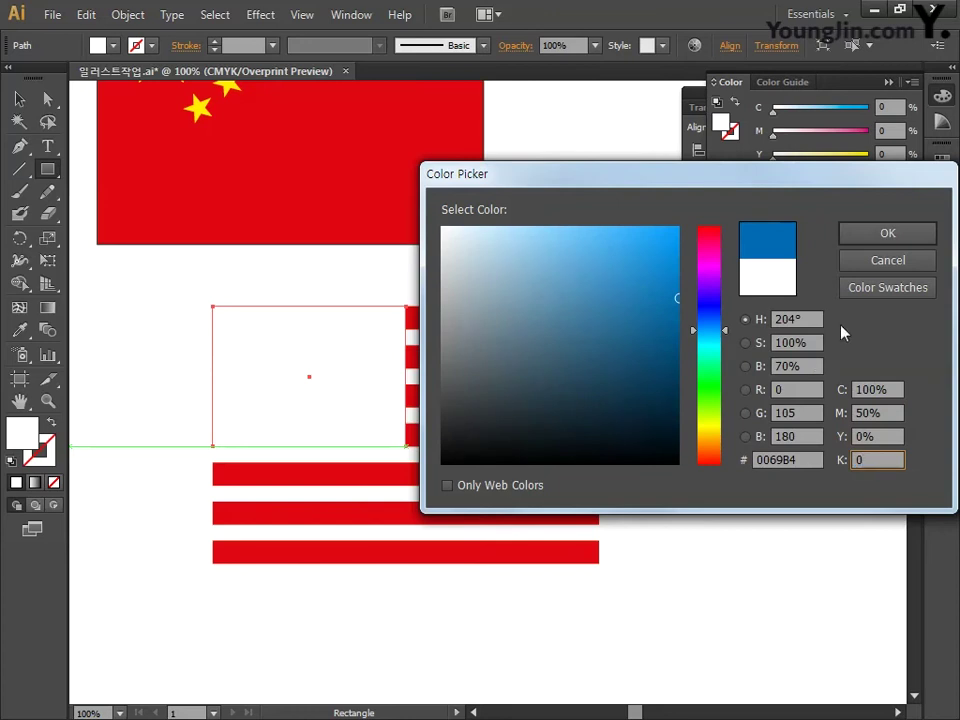
text(0)
click(880, 236)
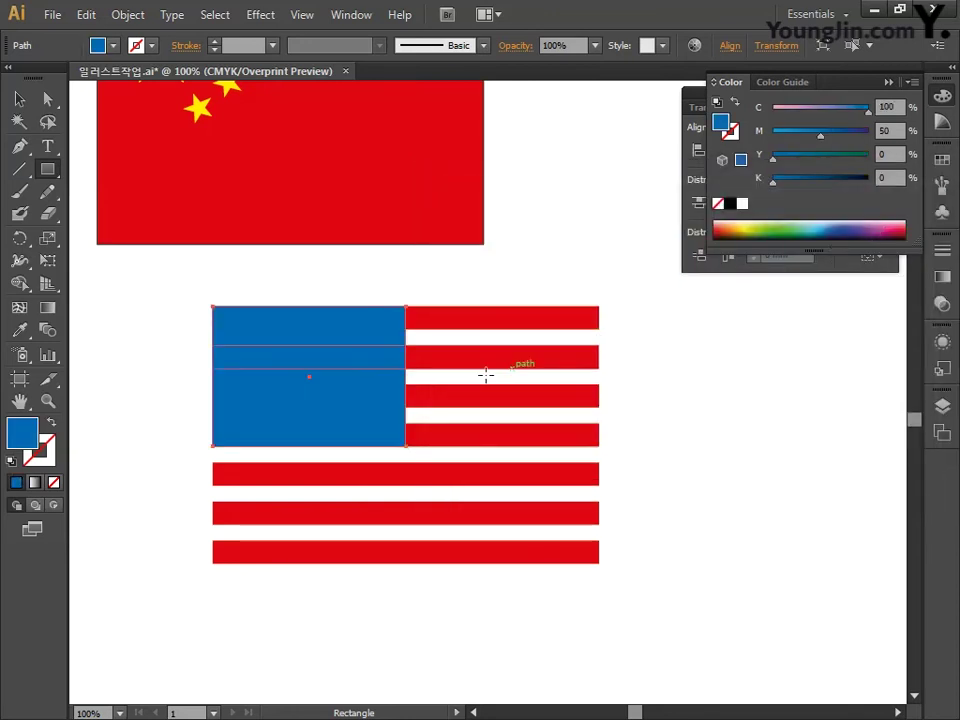
click(44, 455)
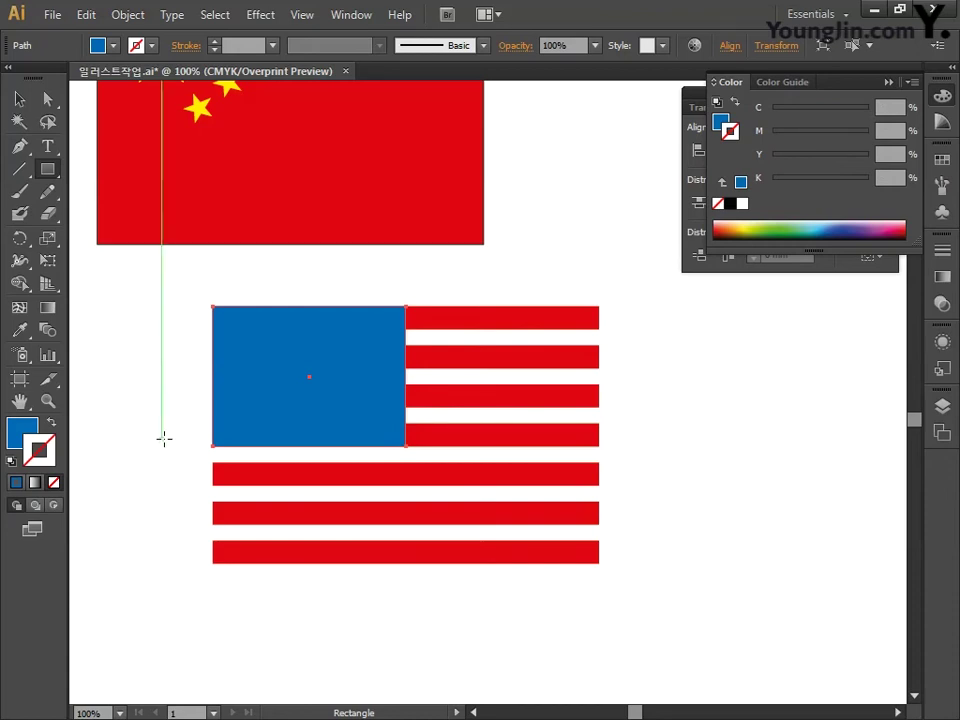
Draw a small five-pointed star near the blue rectangle's upper-left corner and fill it with white (C 0, M 0, Y 0, K 0)
click(50, 172)
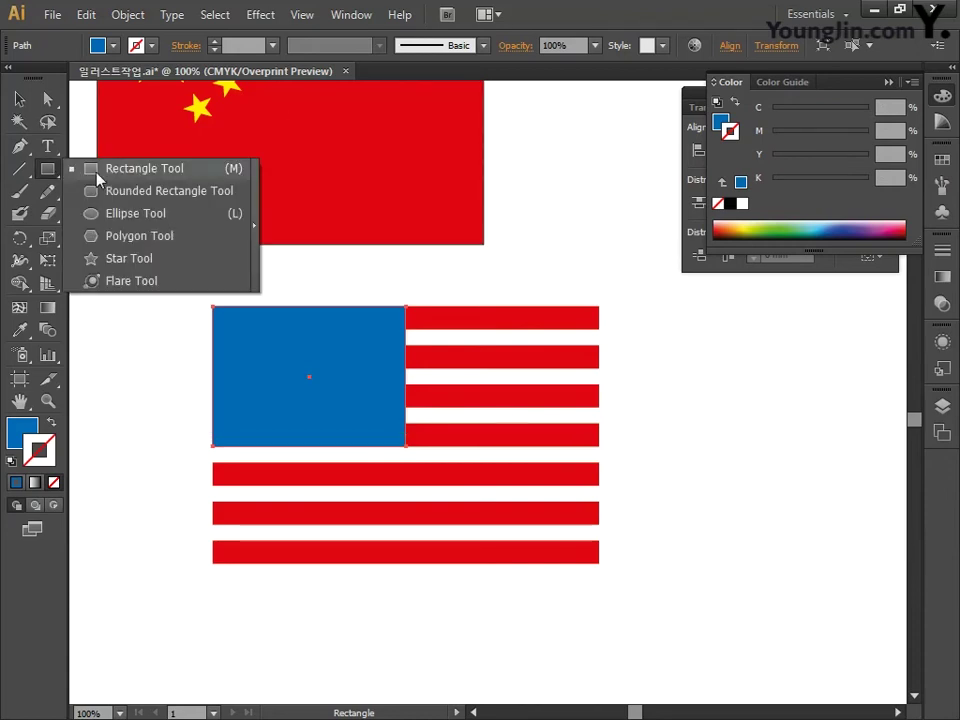
click(120, 259)
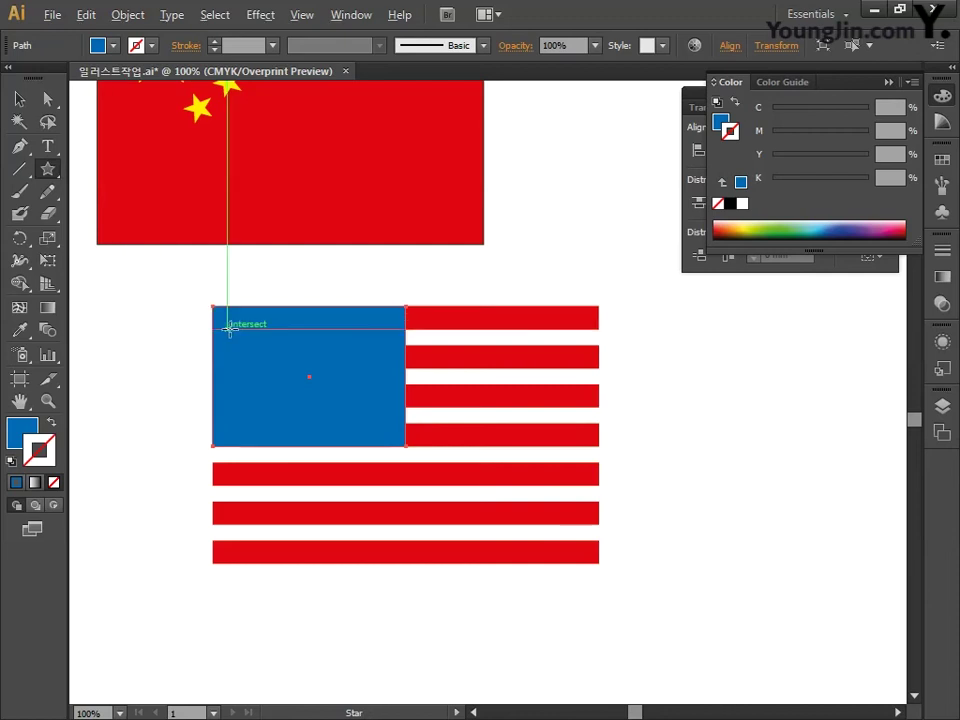
drag(230, 329, 238, 338)
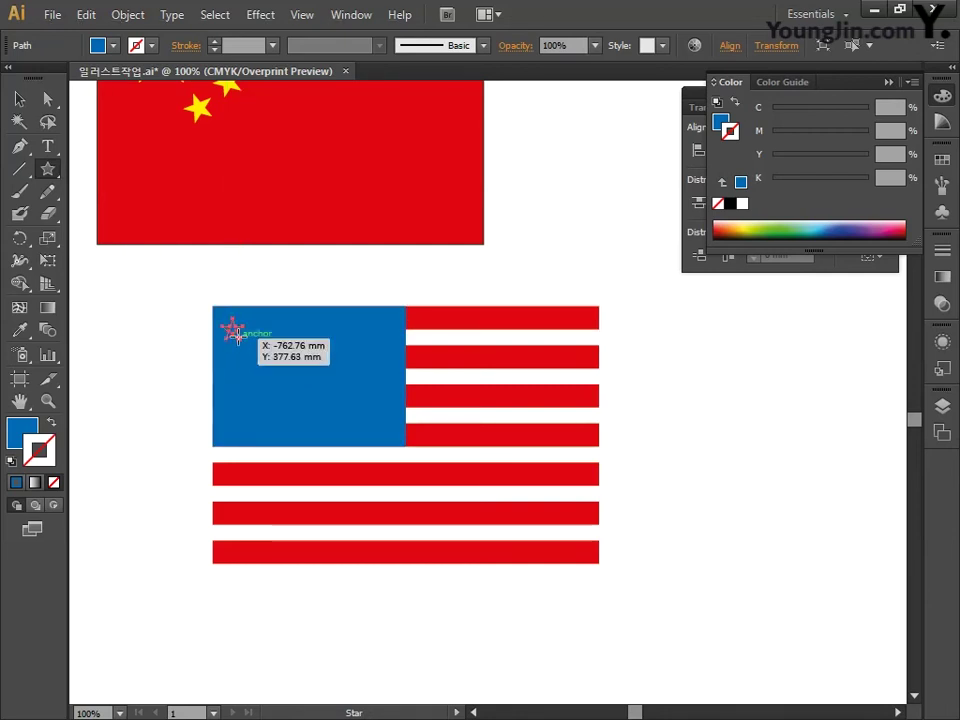
double_click(17, 433)
key(Tab)
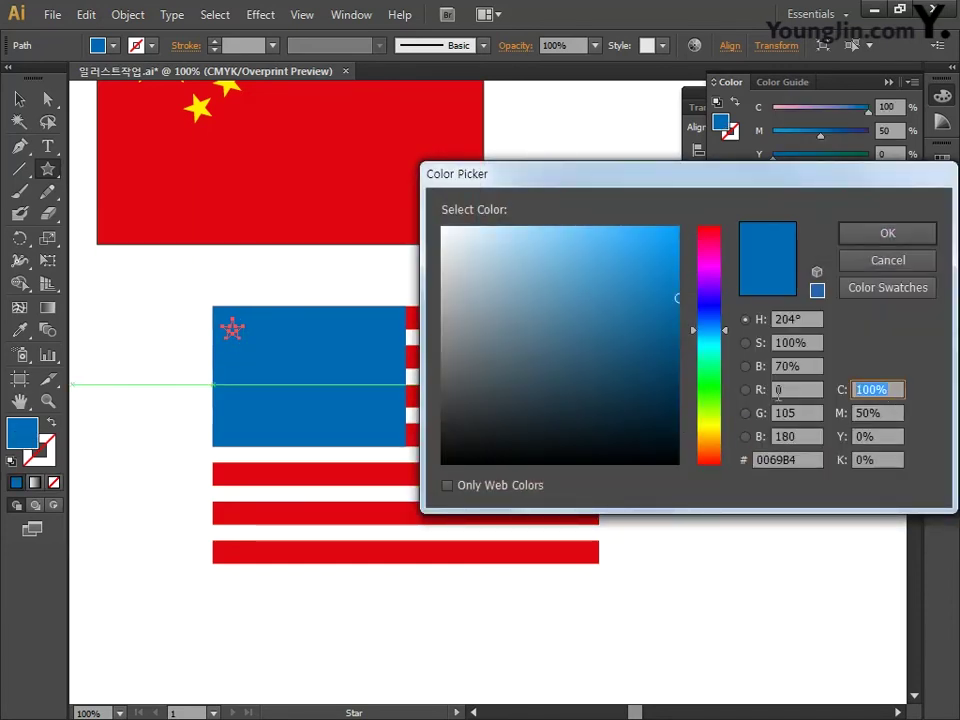
text(0)
key(Tab)
text(0)
key(Tab)
text(0)
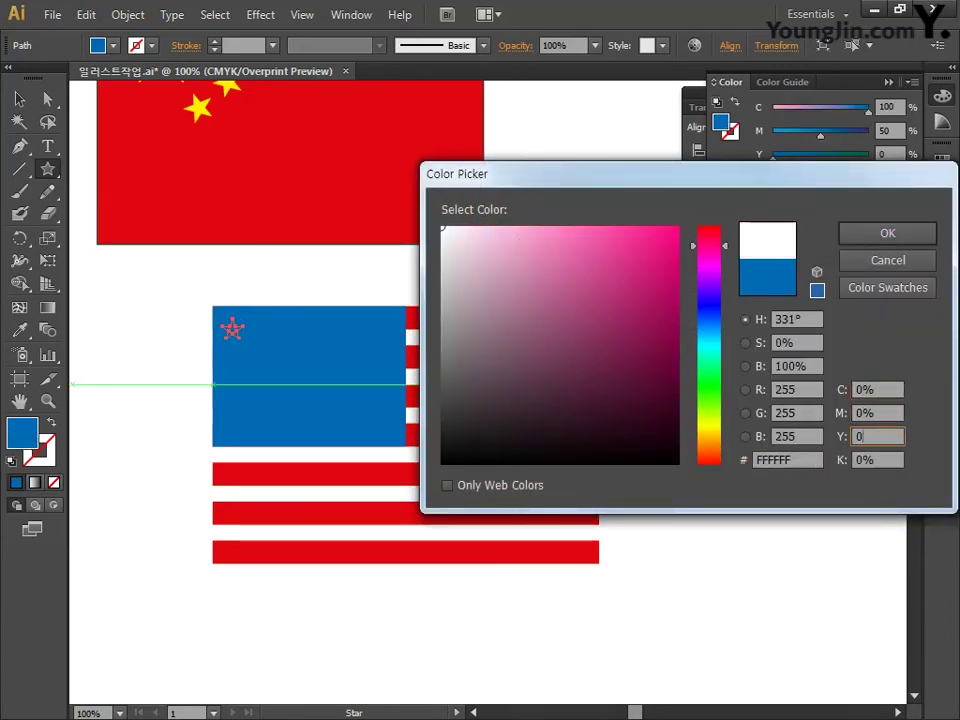
key(Tab)
text(0)
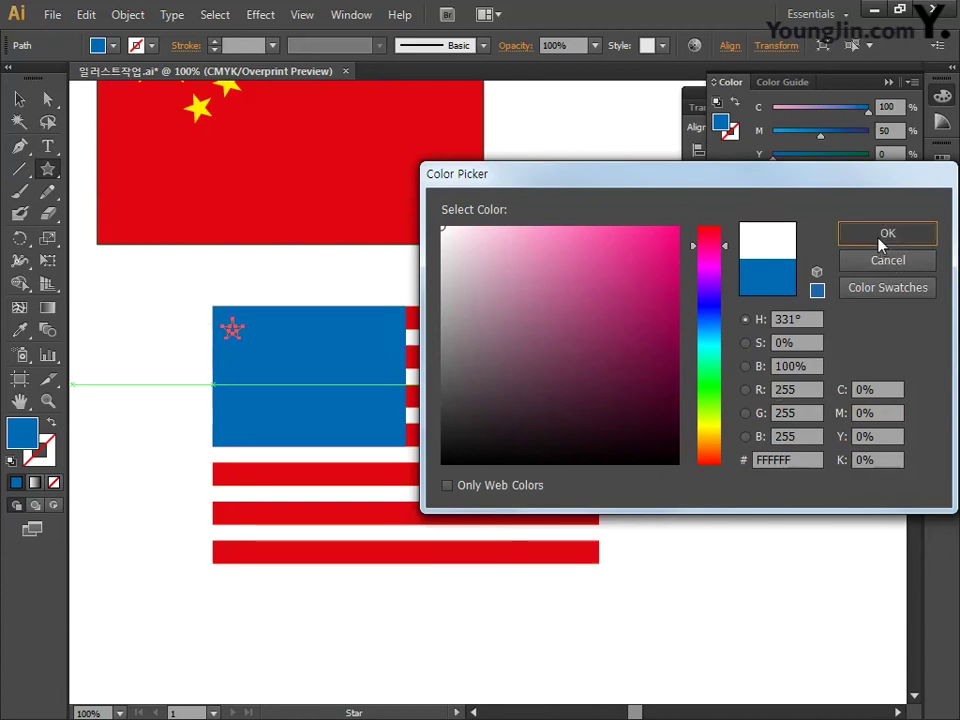
click(880, 236)
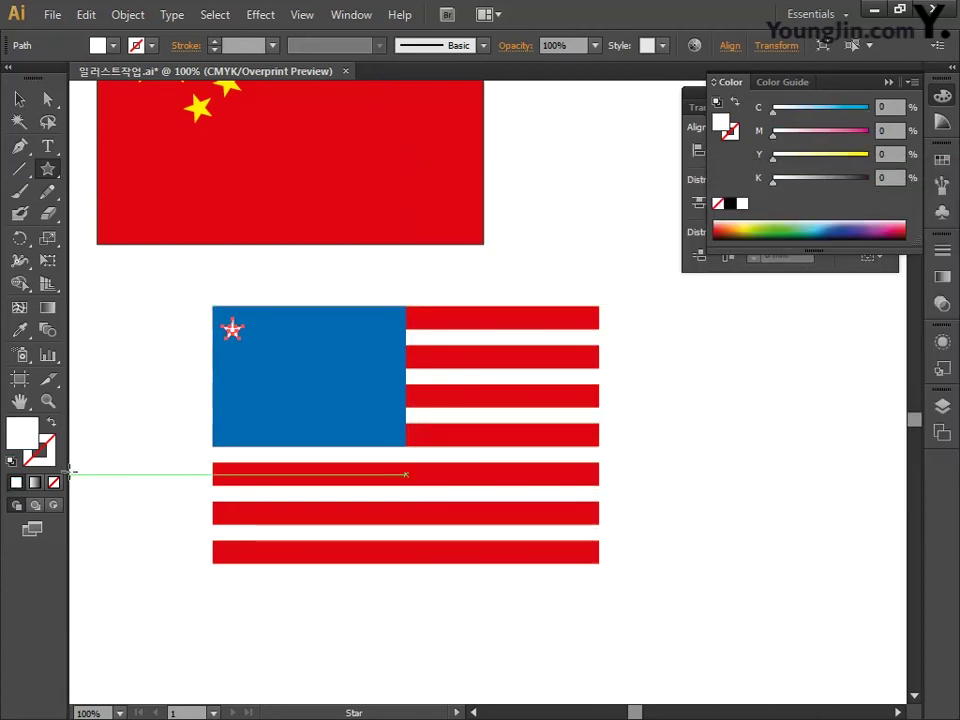
Shrink the white star, move it closer to the blue rectangle's upper-left corner and place a copy just to its right
key(v)
key(ctrl+plus)
key(ctrl+plus)
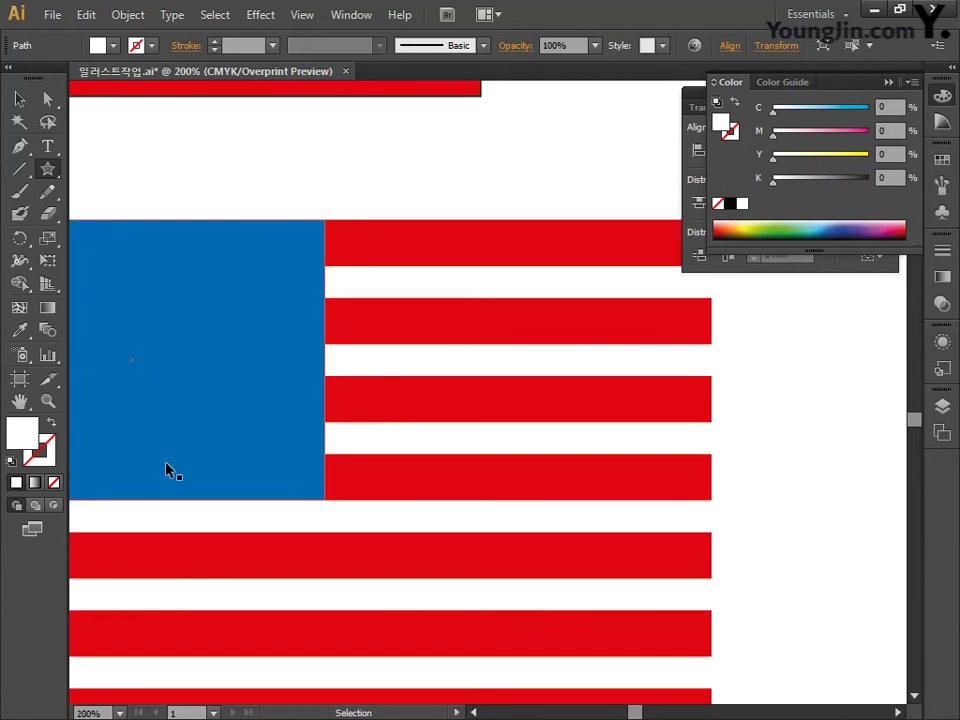
key(space)
drag(240, 521, 520, 523)
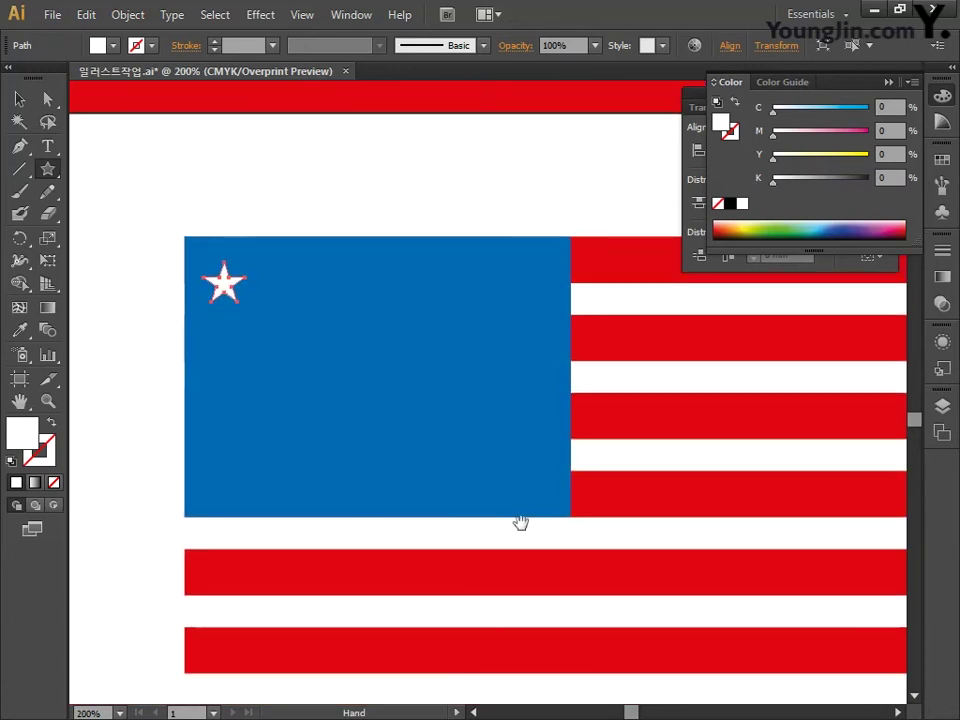
click(19, 99)
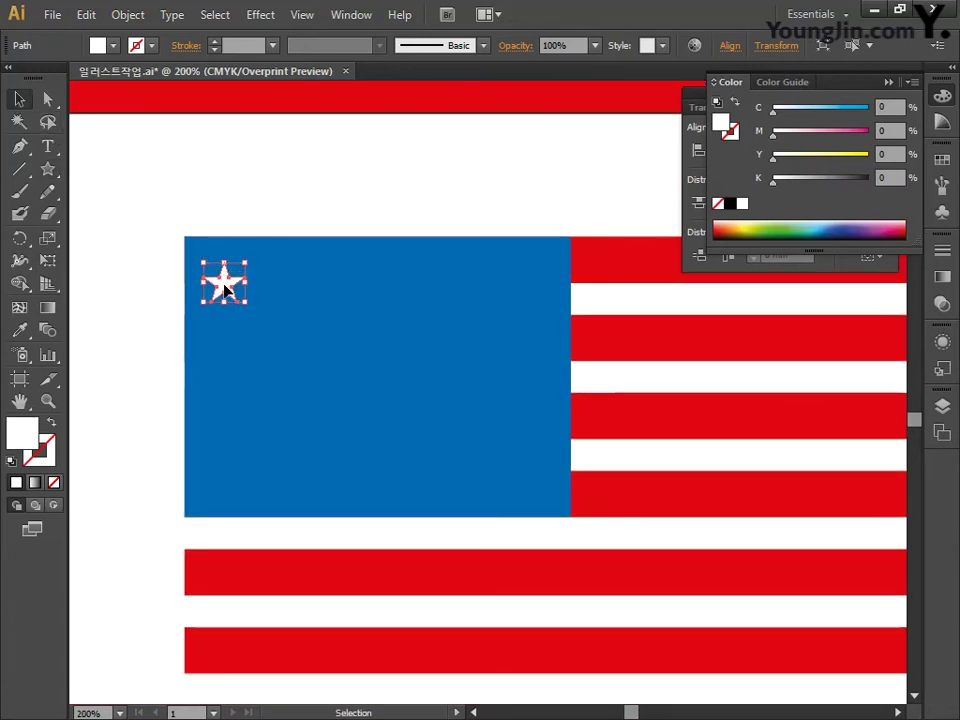
drag(226, 289, 264, 270)
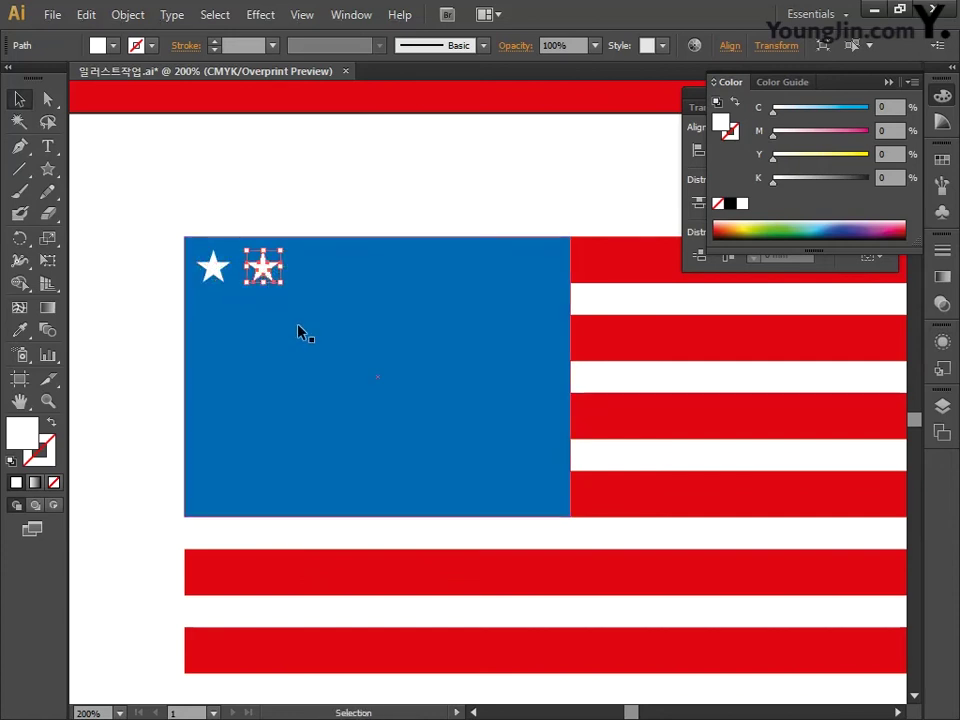
Repeat the star duplication four times at the same spacing to form a row of six stars
key(a)
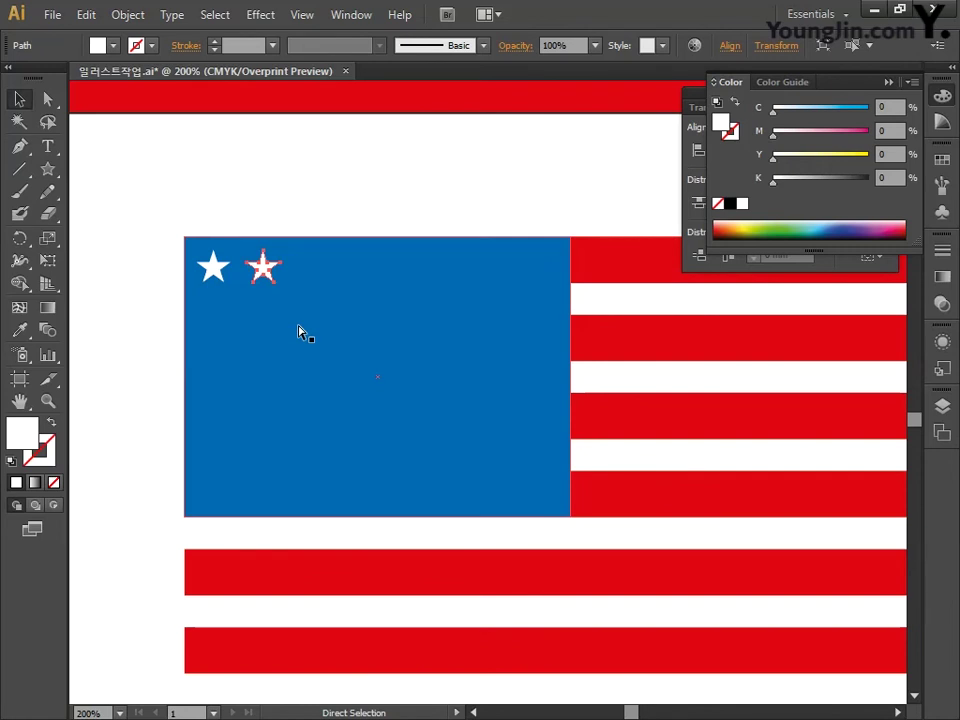
key(ctrl+d)
key(ctrl+d)
key(ctrl+d)
key(ctrl+d)
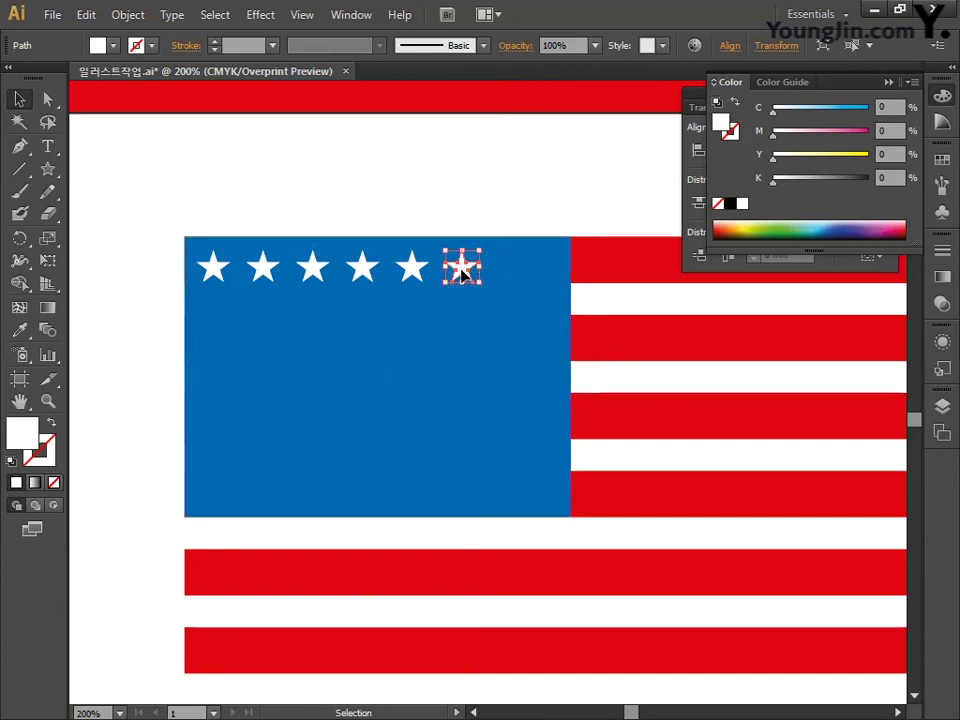
Move the last star near the blue field's right edge and distribute the six stars evenly by their horizontal centers
drag(463, 270, 538, 274)
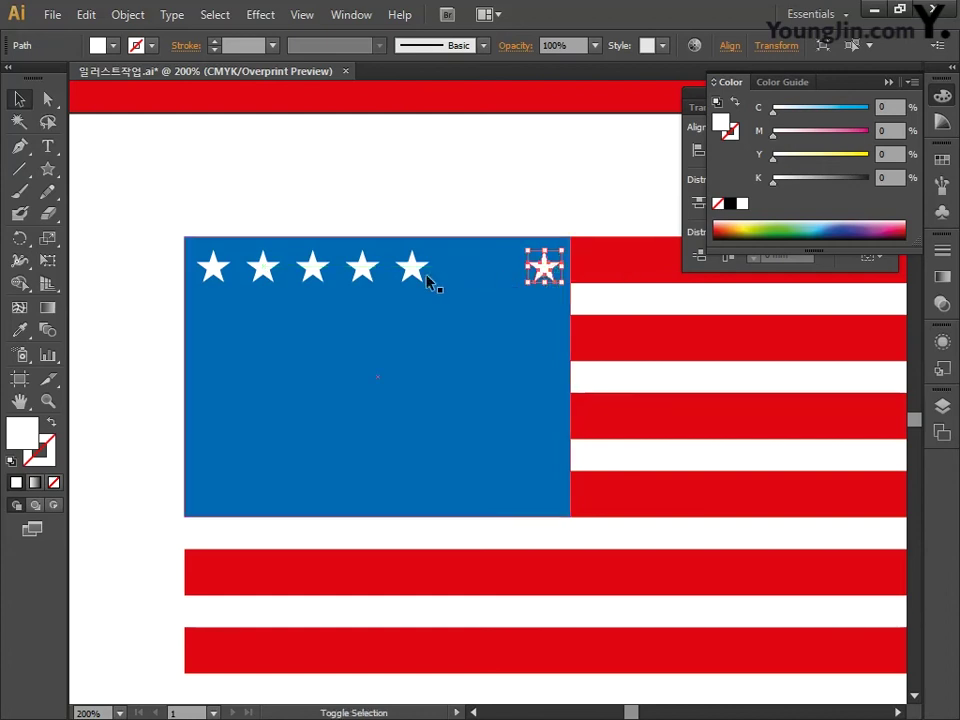
shift+click(409, 267)
shift+click(362, 268)
shift+click(312, 270)
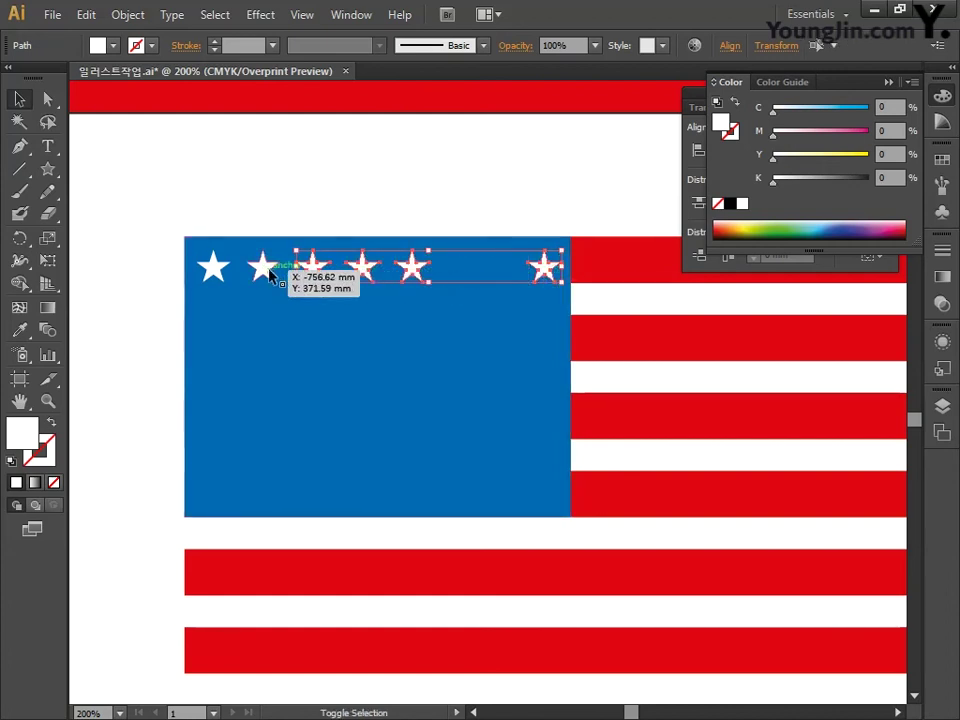
shift+click(262, 268)
shift+click(211, 270)
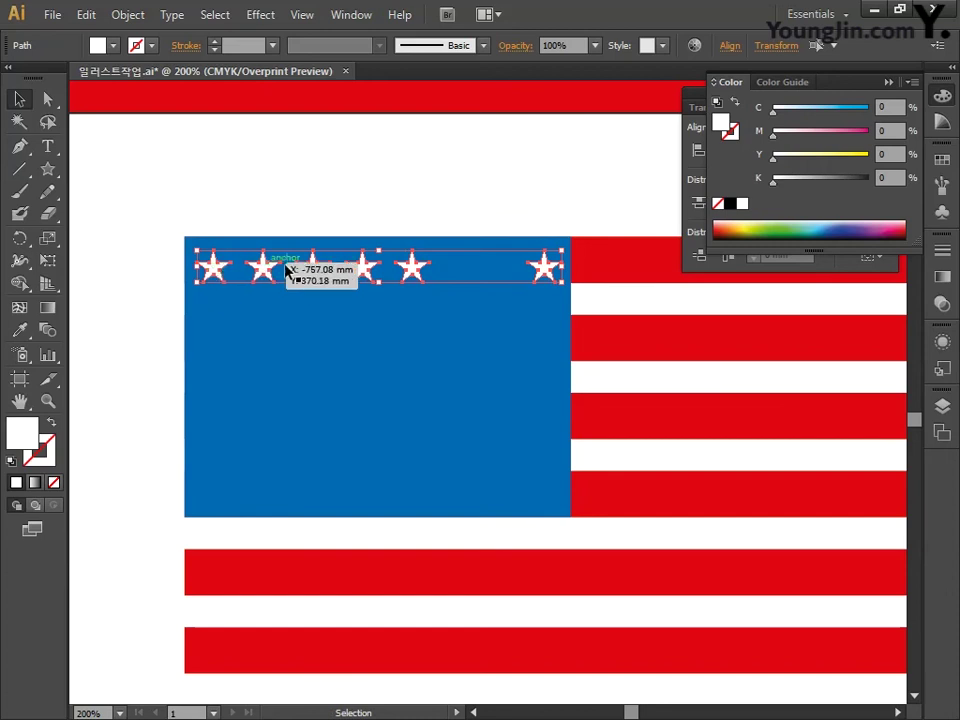
click(944, 97)
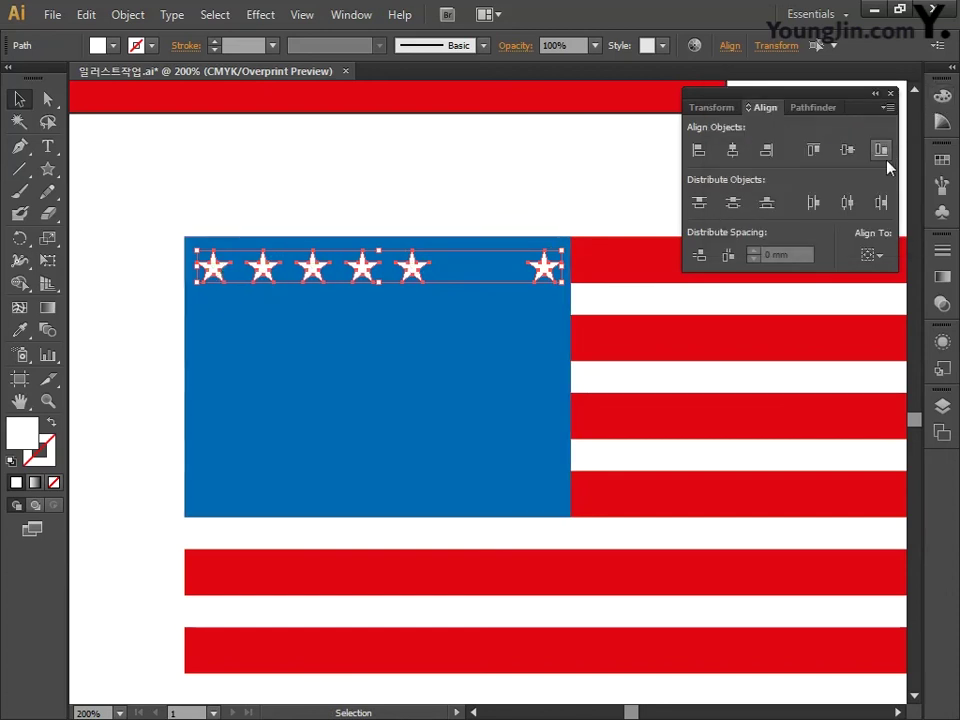
click(846, 204)
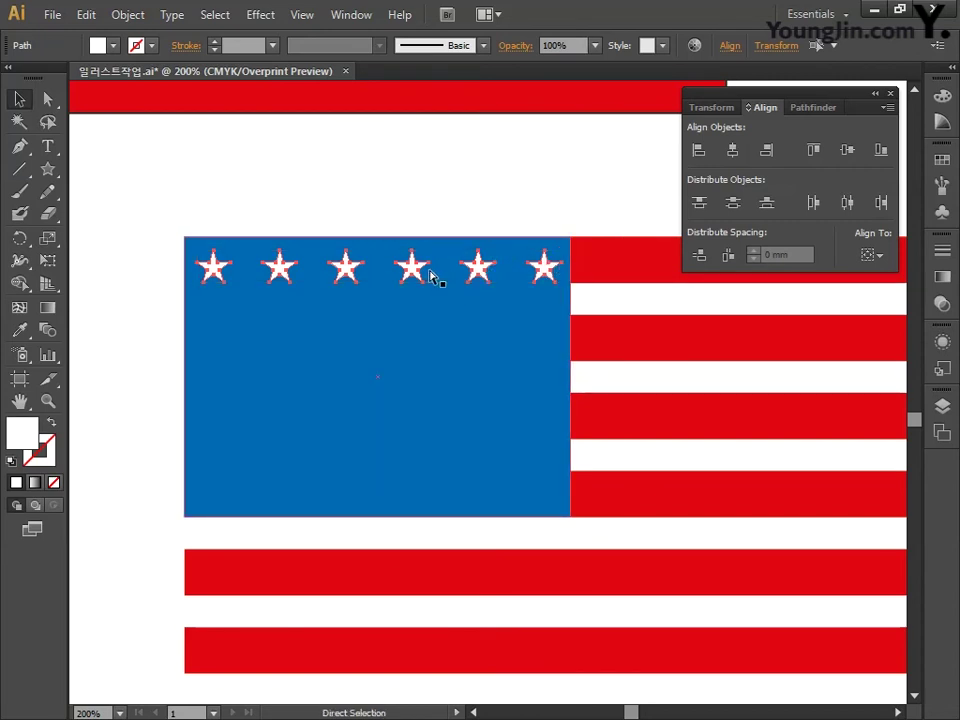
Group the six-star row and duplicate it downward at equal spacing to make five rows
key(ctrl+g)
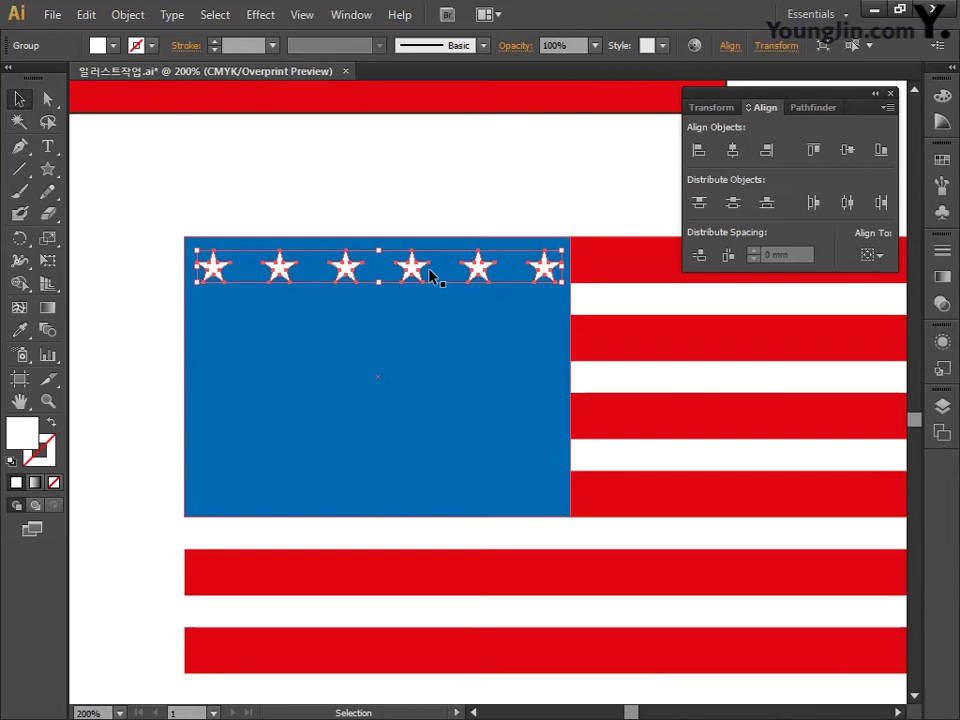
drag(416, 272, 415, 323)
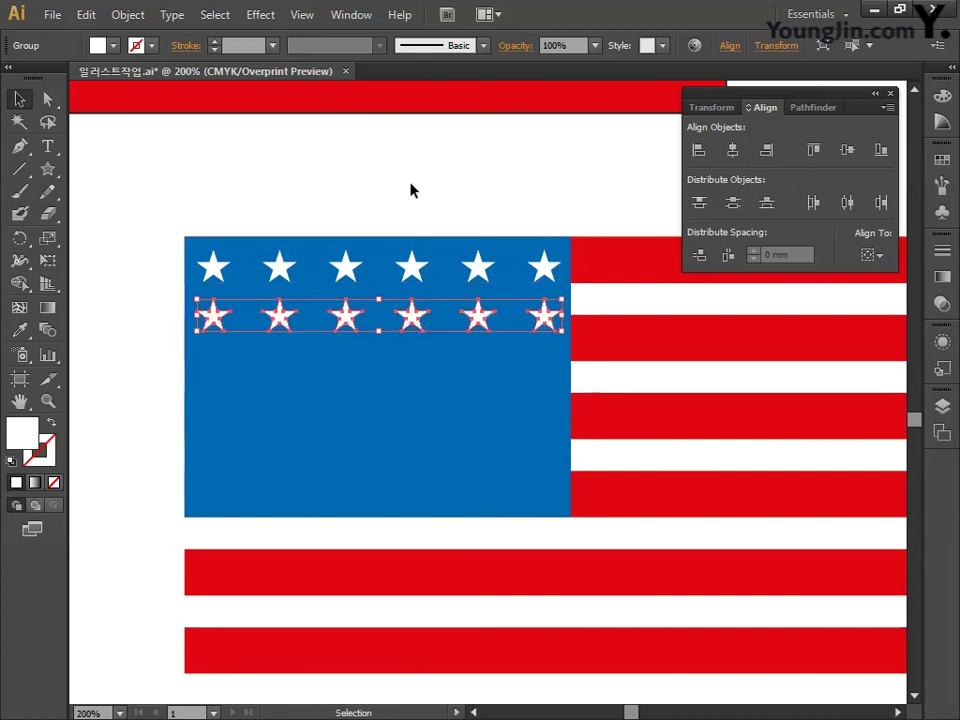
key(ctrl+d)
key(ctrl+d)
key(ctrl+d)
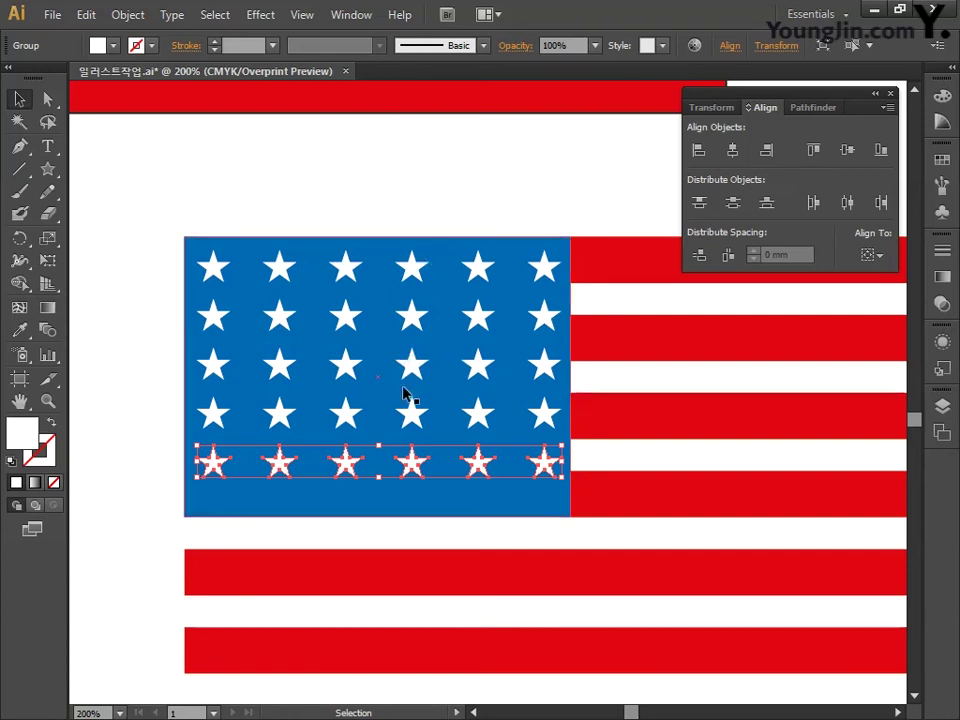
Lower the bottom star row to near the blue field's lower edge and distribute all five rows evenly by vertical centers
drag(411, 466, 410, 488)
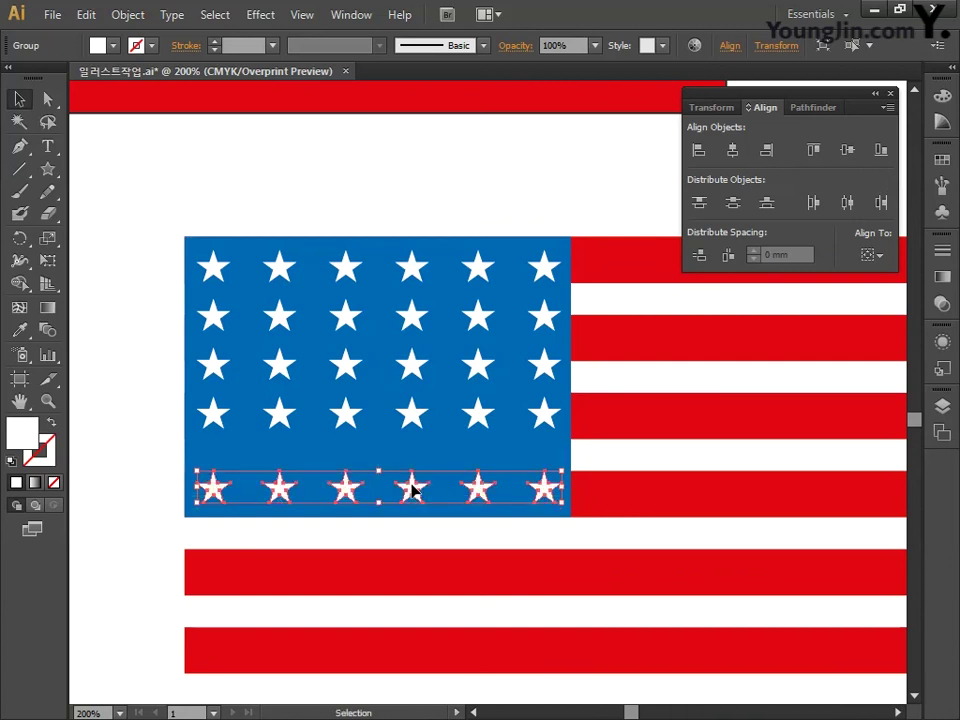
shift+click(414, 408)
shift+click(415, 364)
shift+click(415, 316)
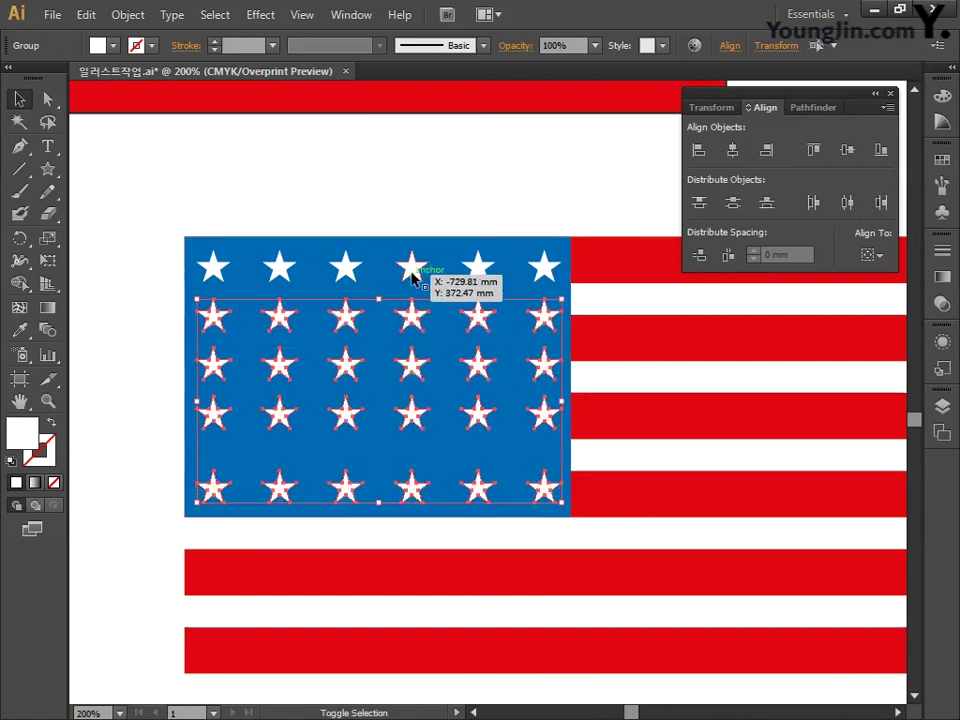
shift+click(413, 270)
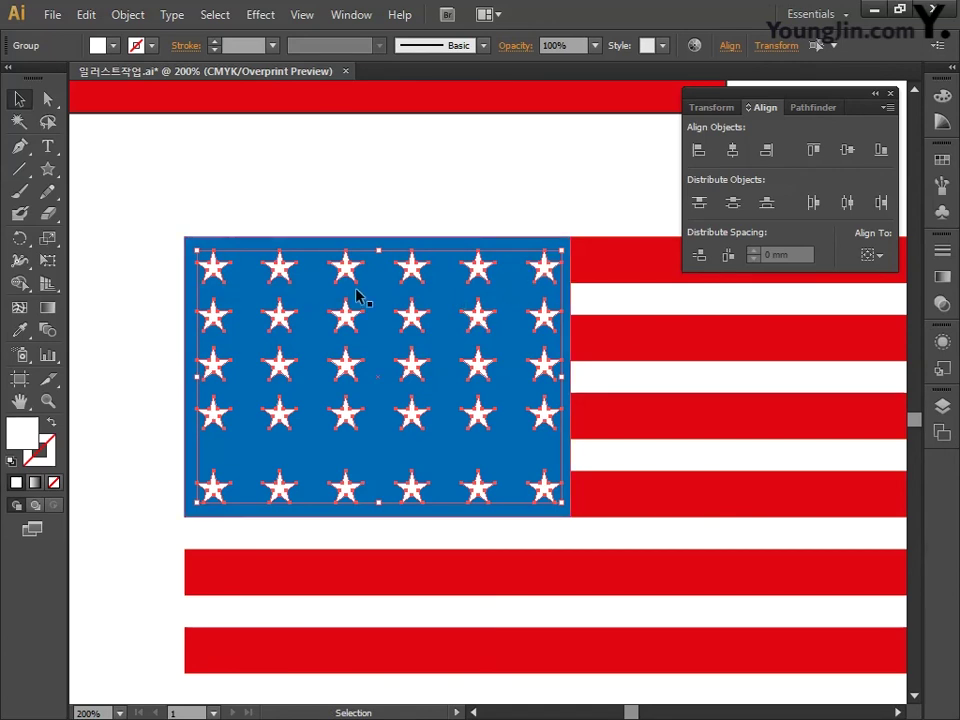
click(732, 204)
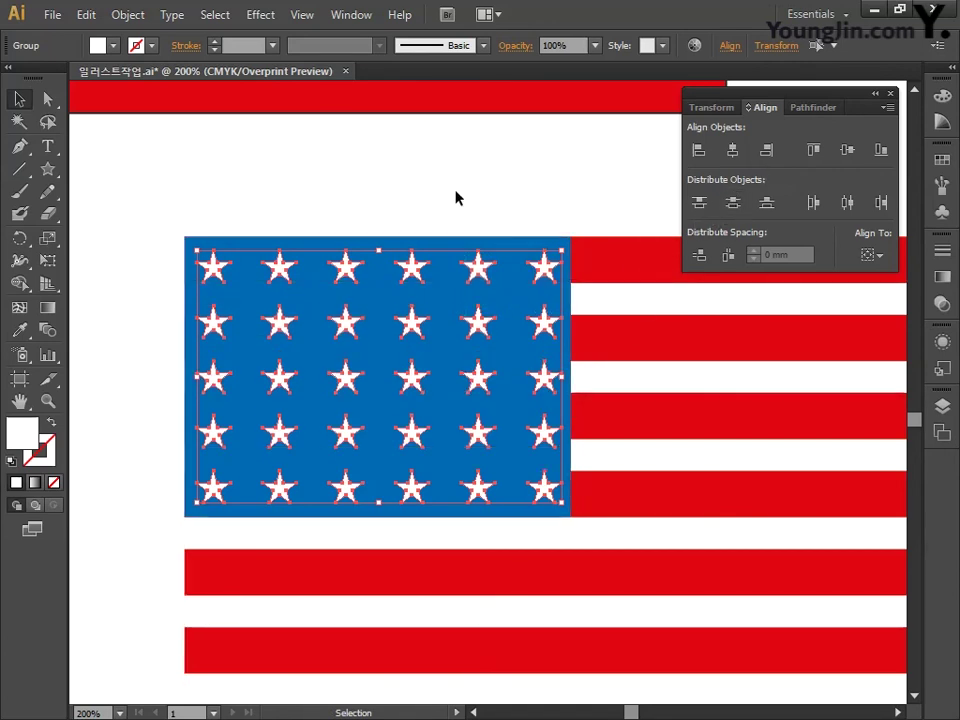
click(480, 197)
drag(502, 190, 488, 184)
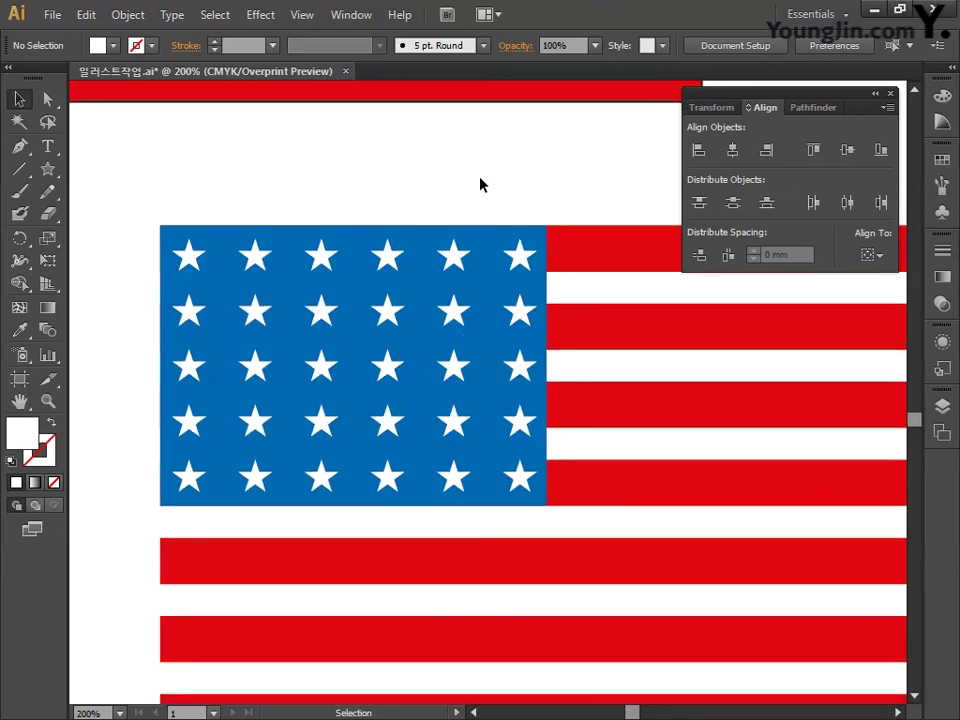
Draw a rectangle covering the whole American flag, from corner to corner, and remove its fill
key(ctrl+minus)
drag(529, 218, 433, 181)
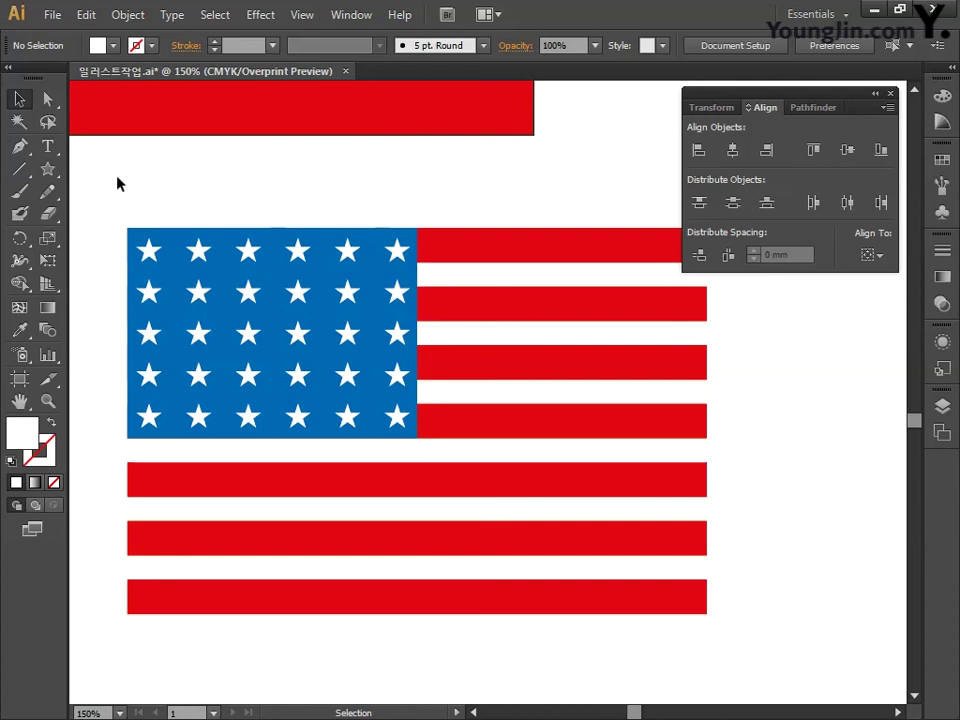
drag(47, 169, 108, 171)
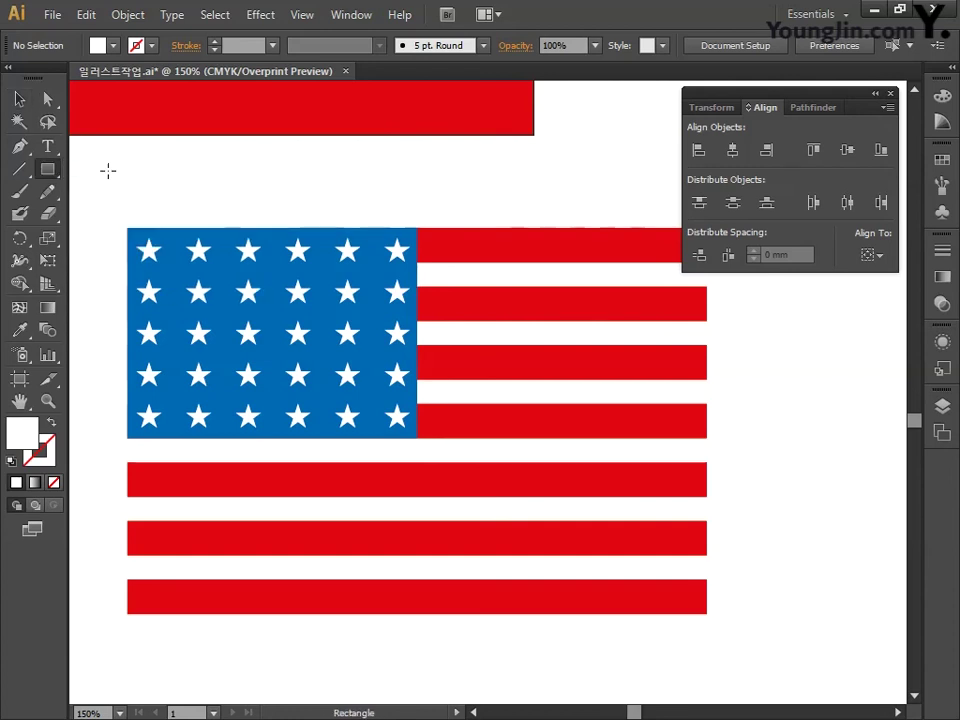
drag(127, 228, 707, 613)
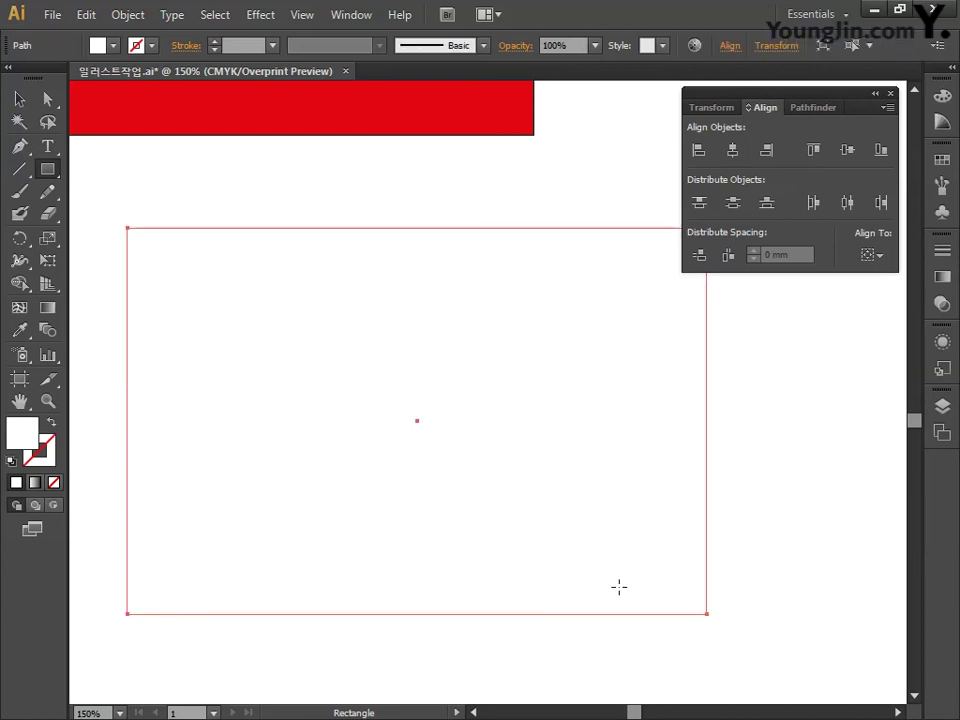
click(54, 481)
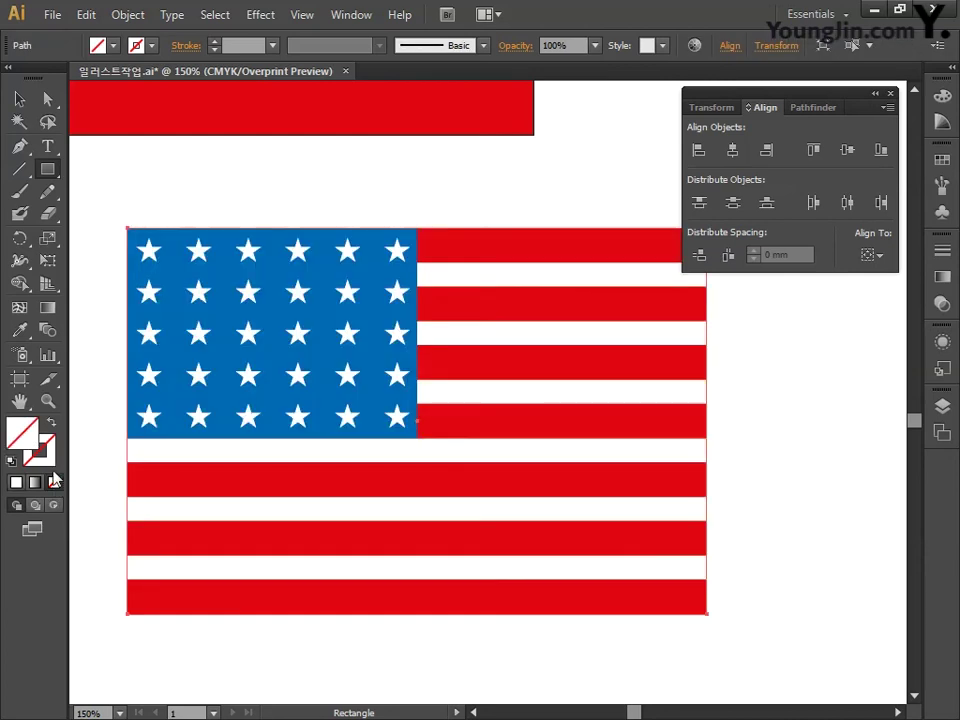
Give the American flag's border rectangle a C 0, M 0, Y 0, K 100 stroke and close the Align panel
double_click(24, 431)
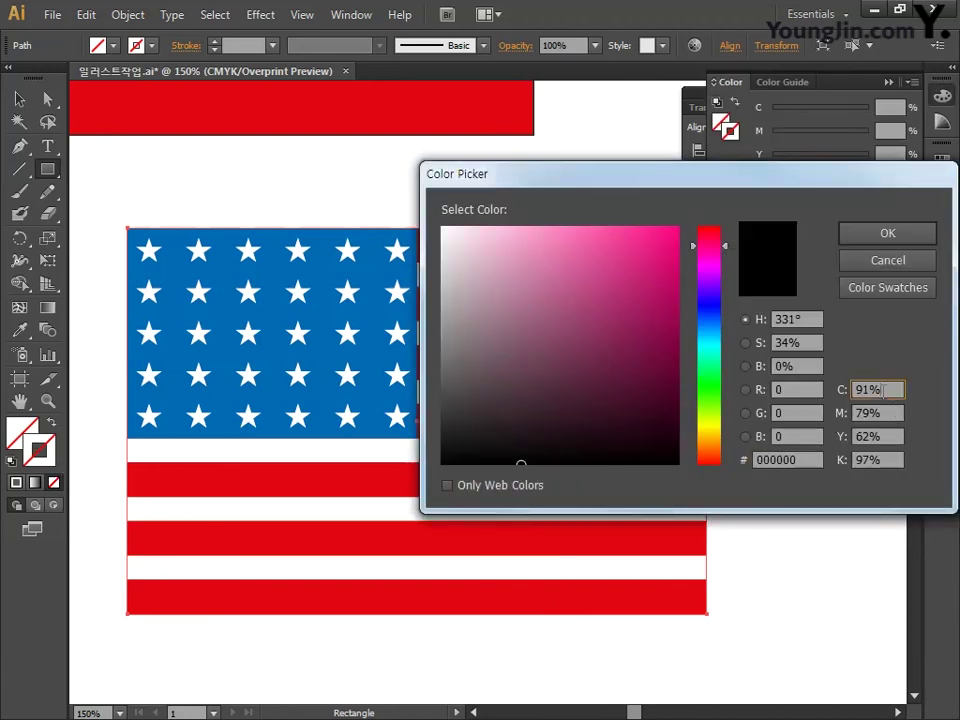
click(883, 391)
text(0)
key(Tab)
text(0)
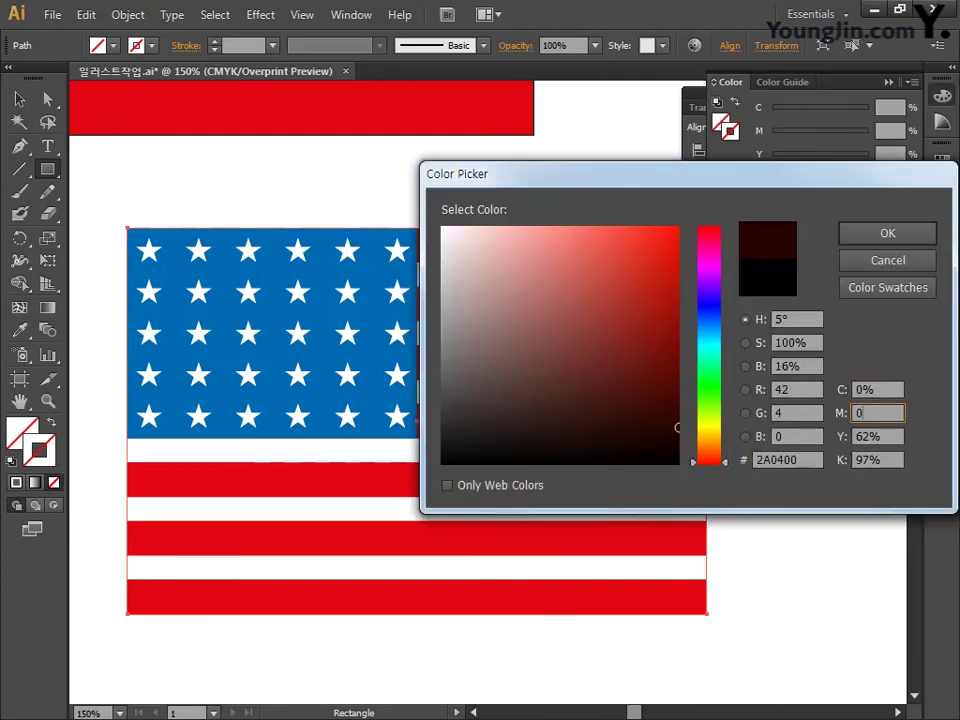
key(Tab)
text(0)
key(Tab)
text(100)
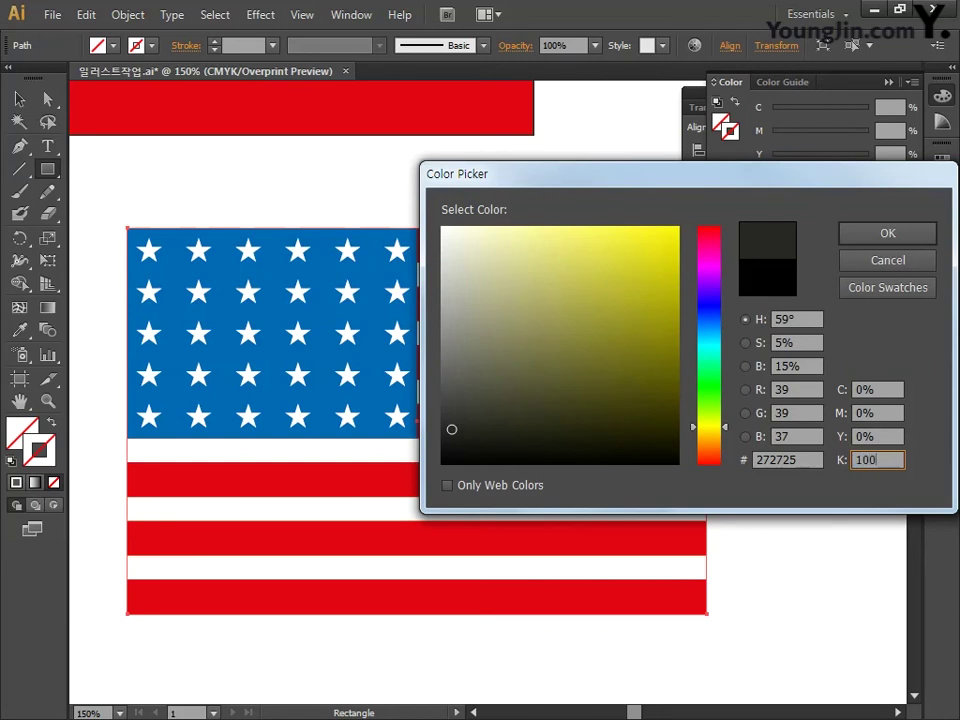
click(893, 236)
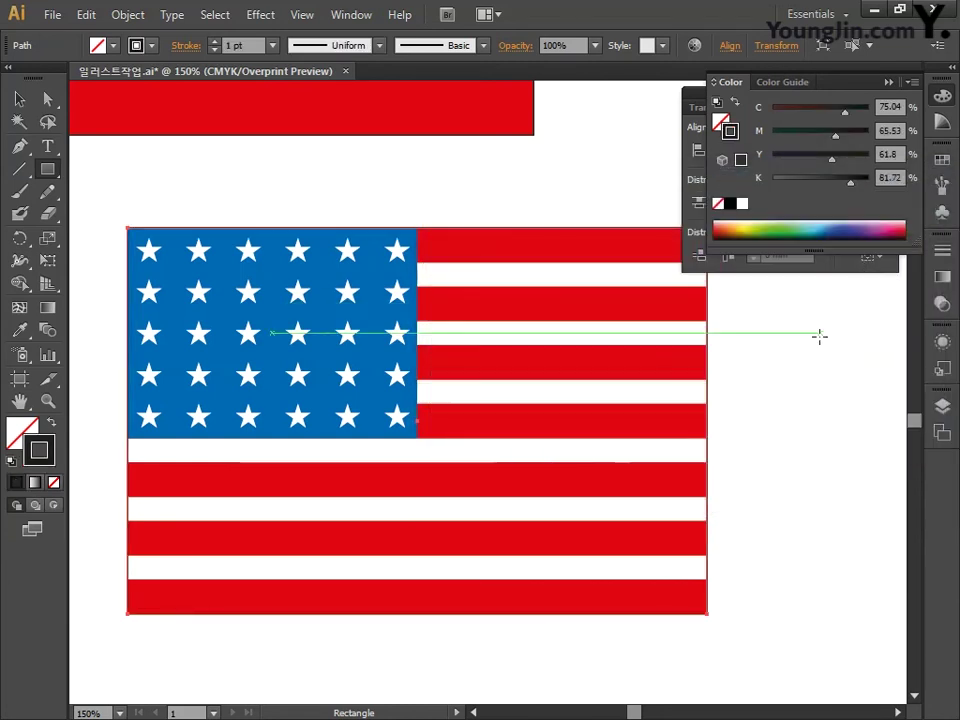
click(941, 95)
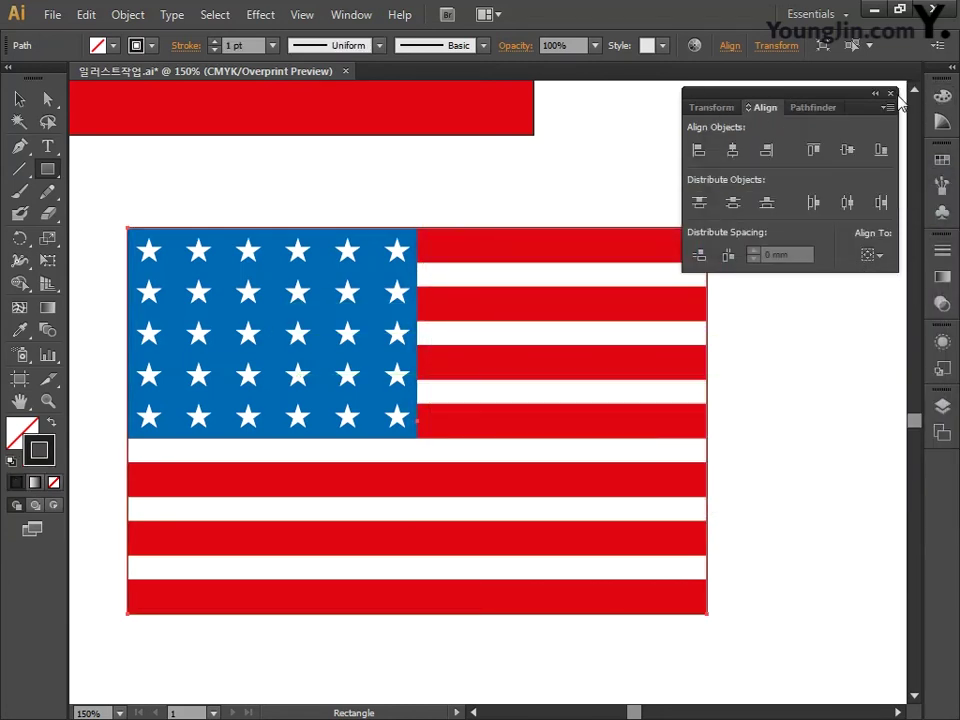
click(894, 96)
drag(788, 340, 819, 317)
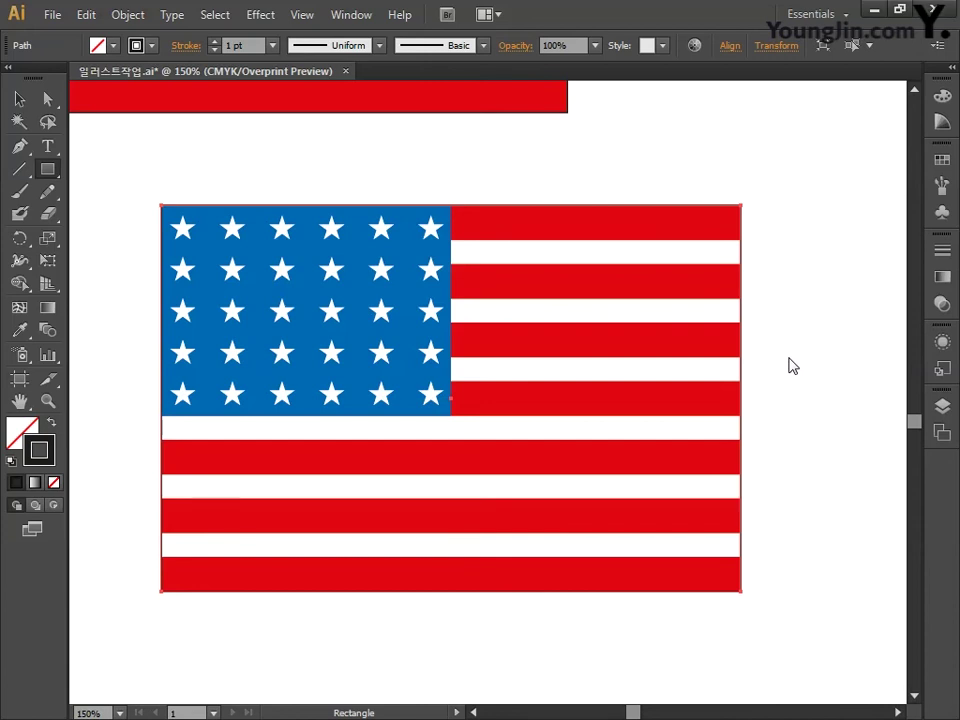
Place a copy of the Chinese flag's red background rectangle in the empty area to that flag's left
key(ctrl+minus)
key(ctrl+minus)
key(space)
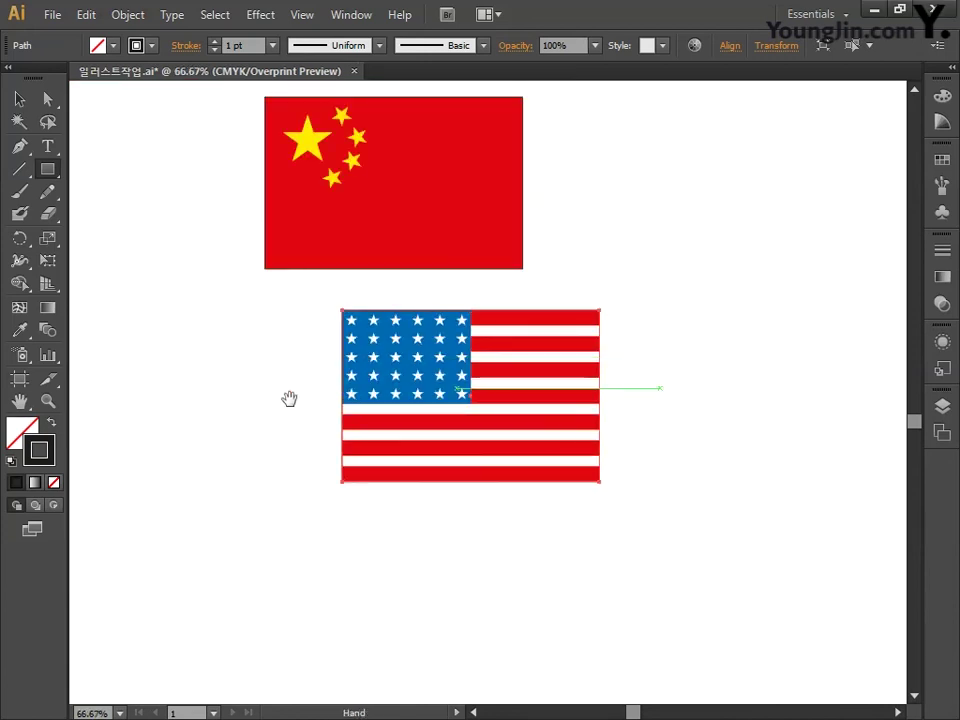
drag(289, 399, 448, 574)
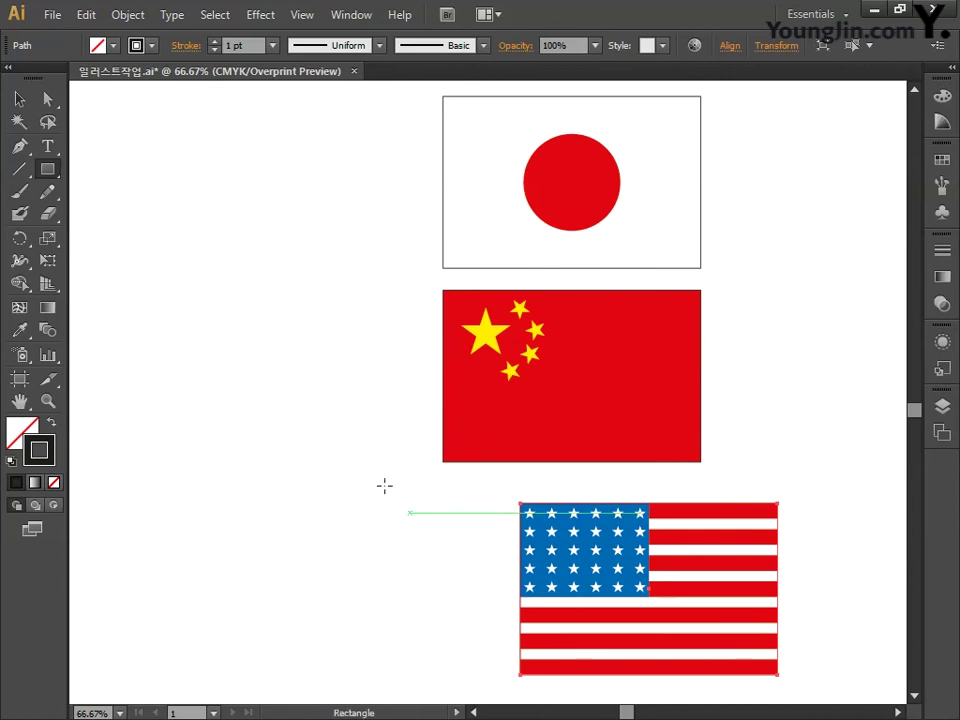
key(v)
click(90, 186)
key(space)
drag(259, 545, 405, 551)
click(651, 439)
drag(651, 439, 315, 441)
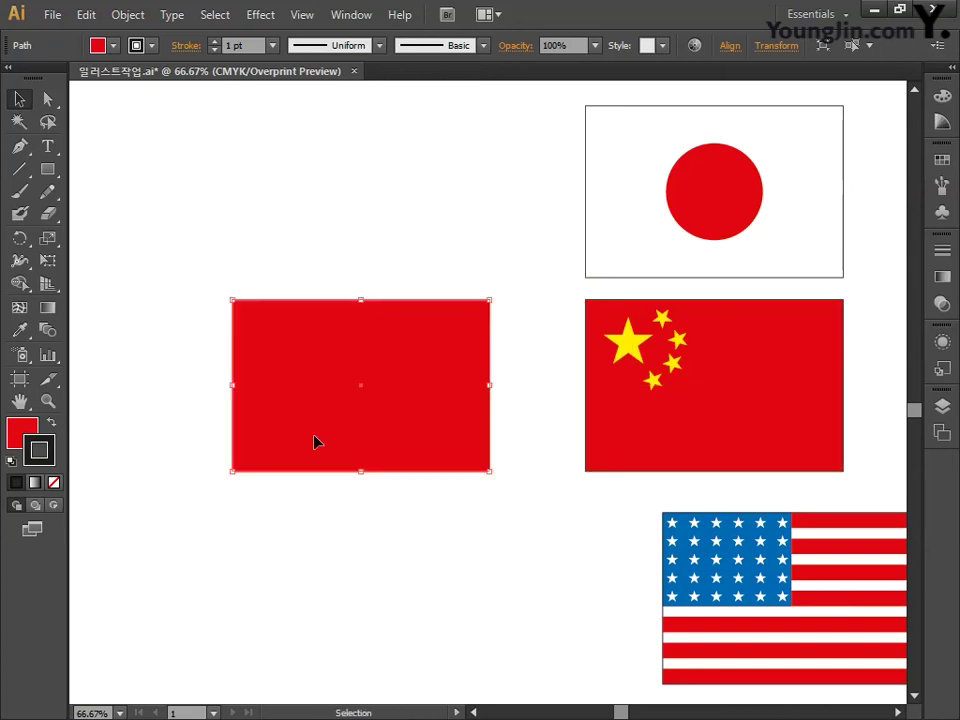
Split the copied red rectangle into a grid of 1 row and 3 columns with a 0 mm column gutter
click(128, 15)
mouse_move(218, 398)
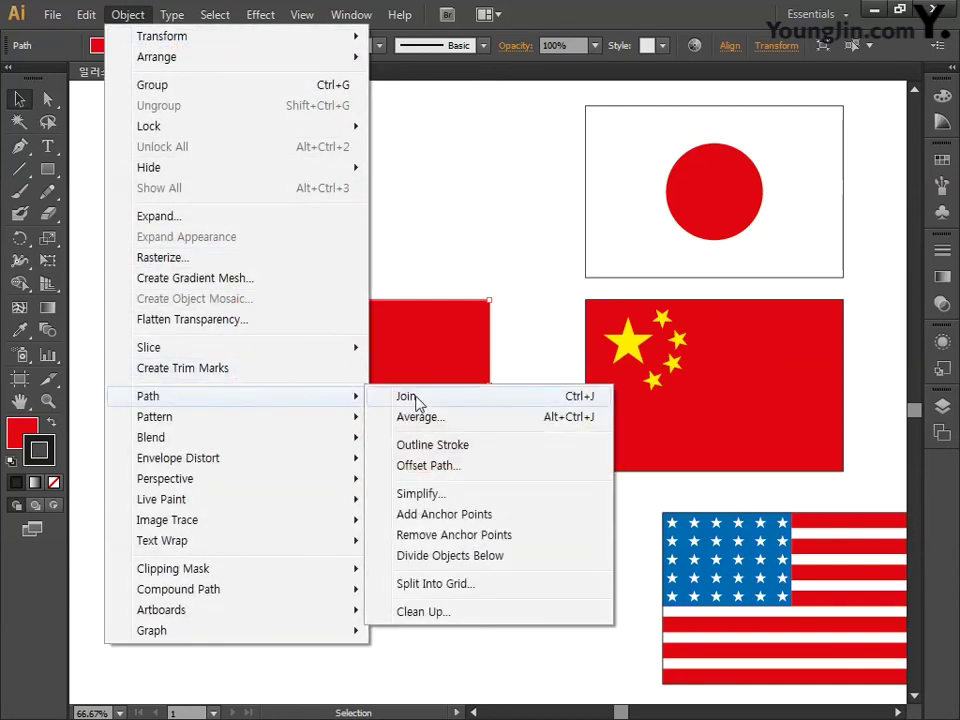
click(457, 594)
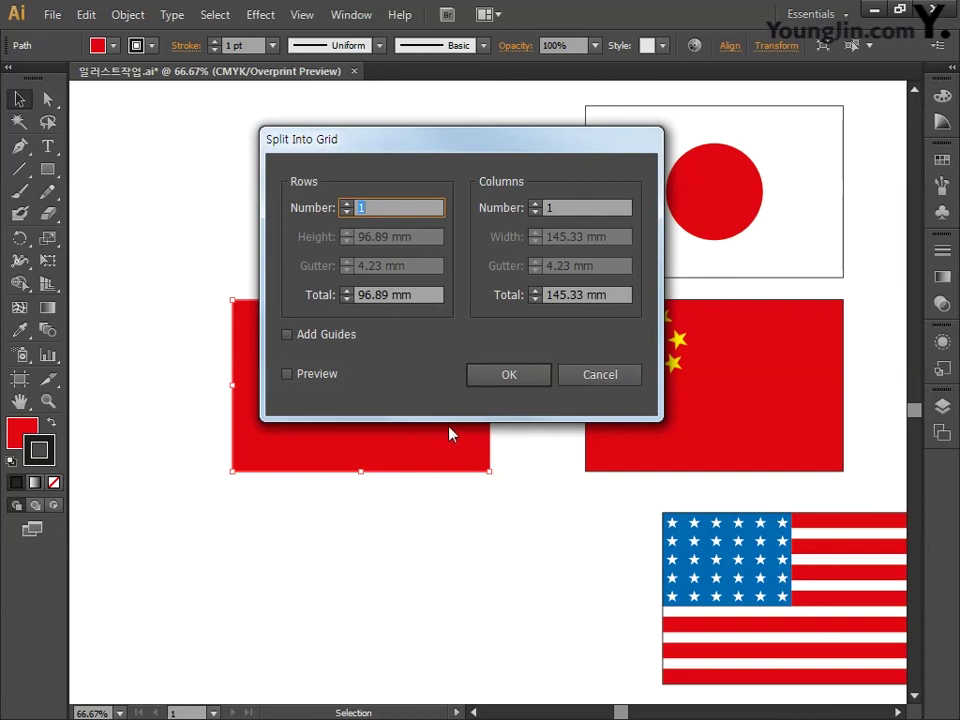
click(558, 207)
text(3)
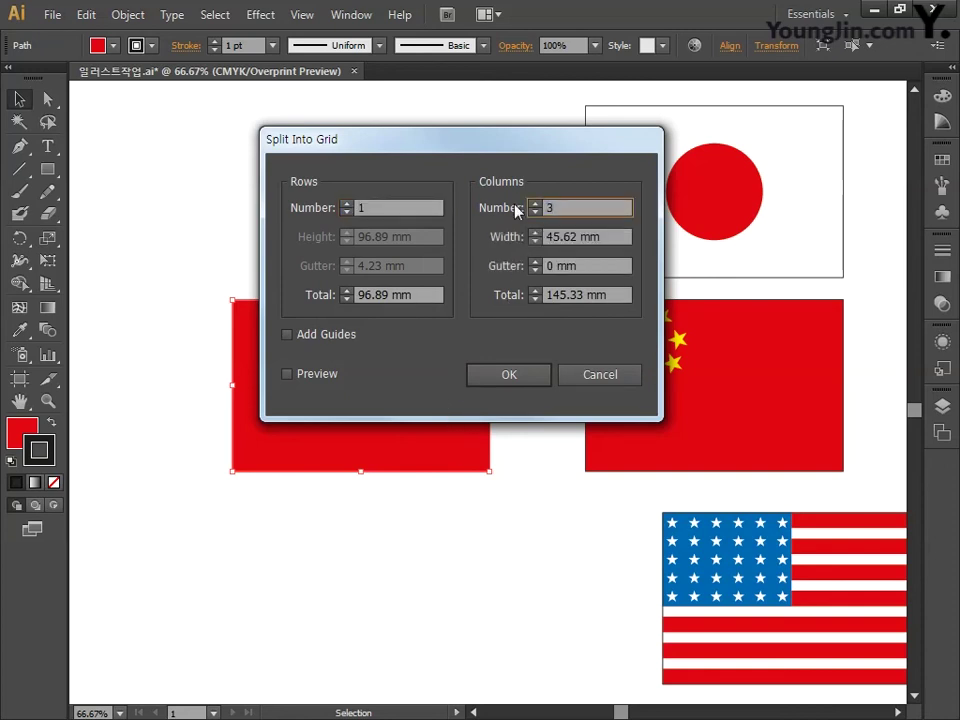
click(516, 376)
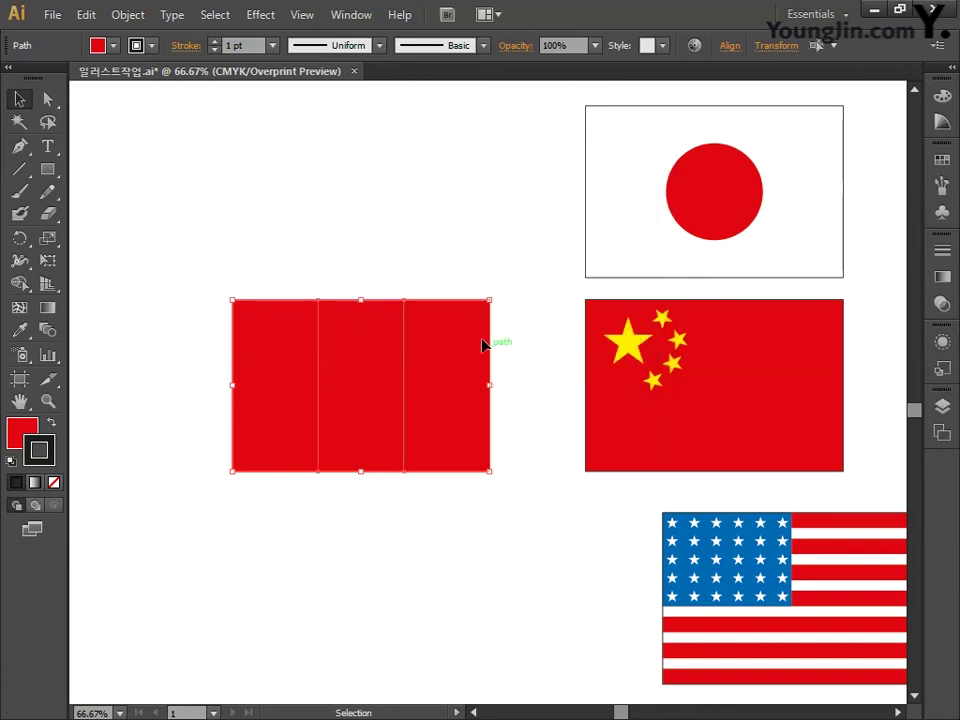
Fill the first of the three vertical stripes, farthest from the Chinese flag, with C 100, M 50, Y 0, K 0 blue
key(ctrl+1)
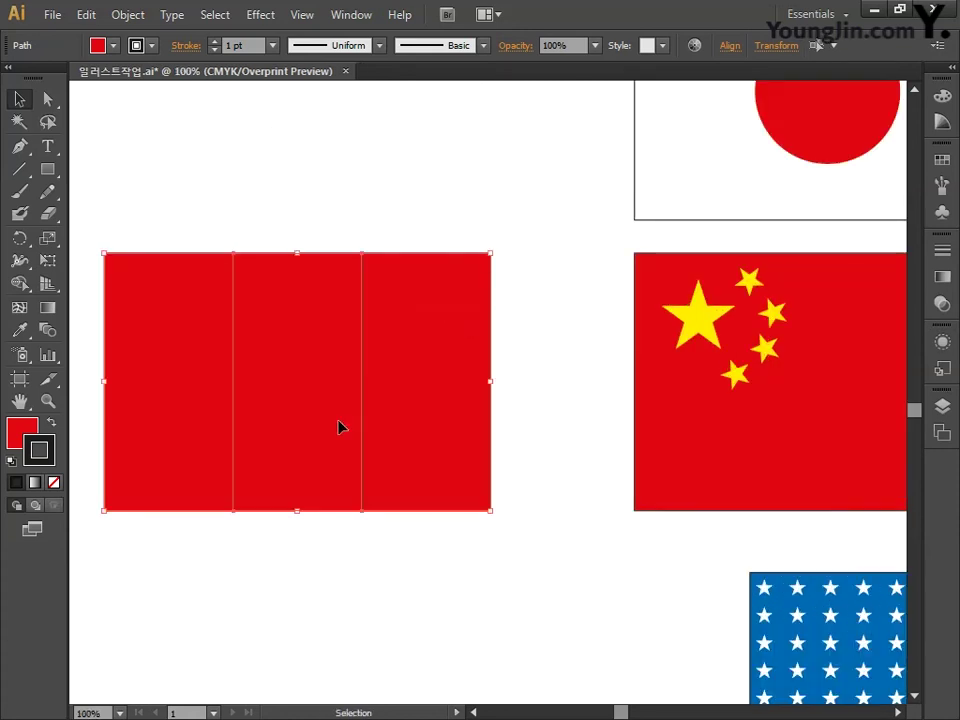
drag(326, 426, 418, 437)
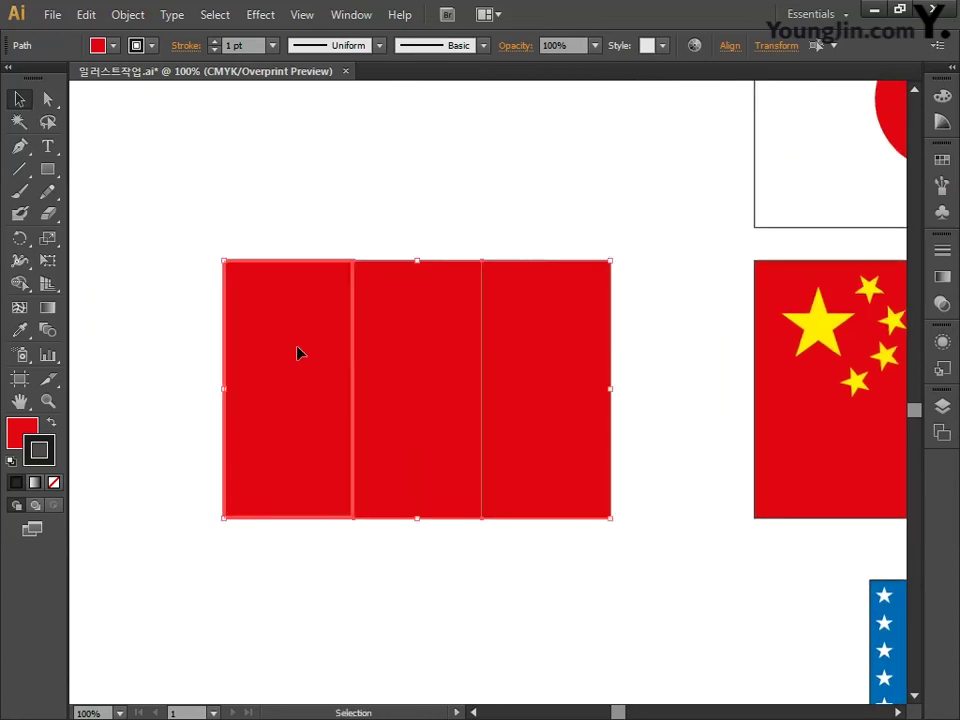
click(47, 98)
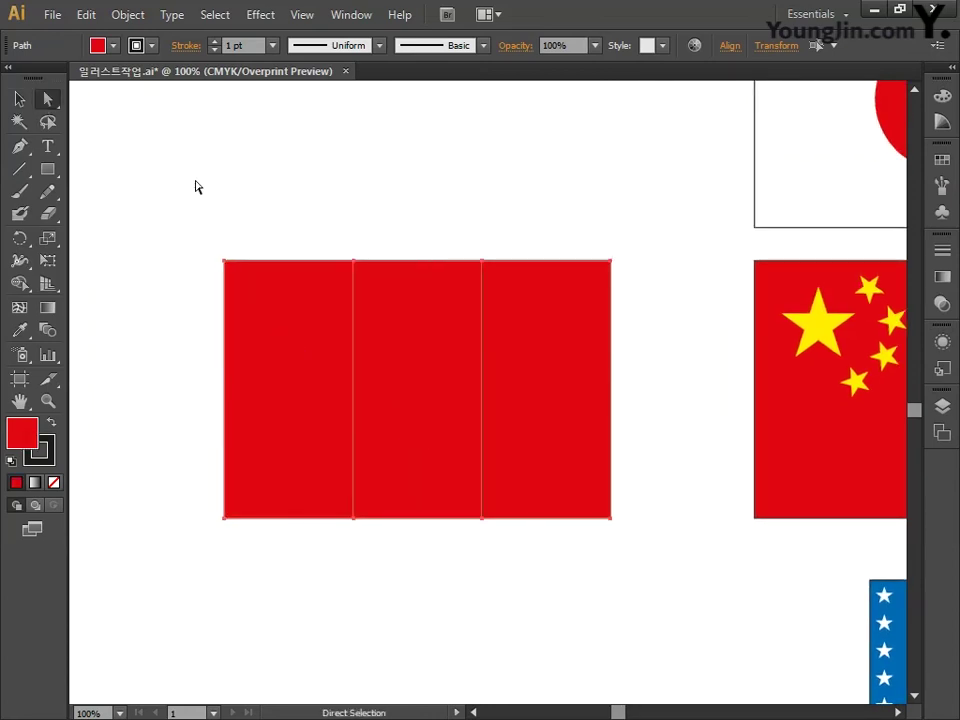
click(225, 203)
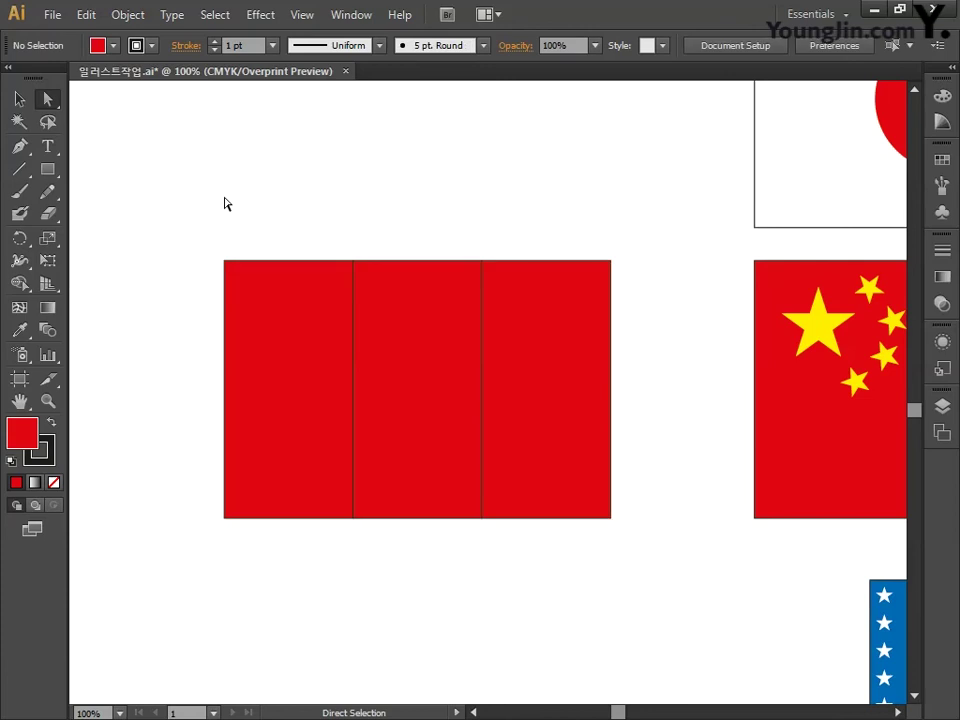
click(288, 305)
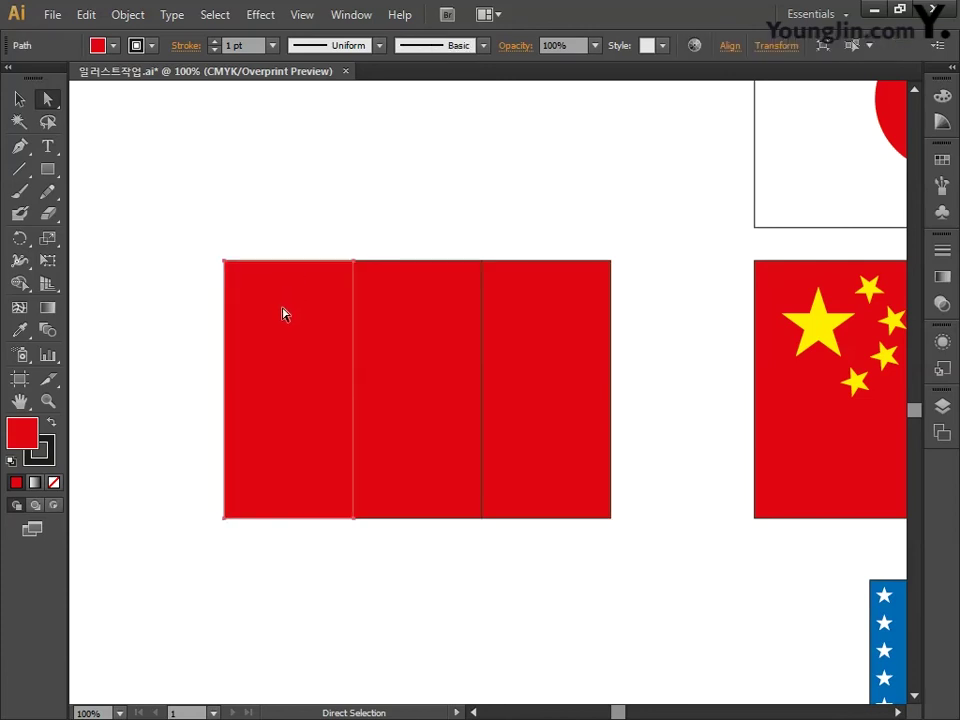
double_click(22, 434)
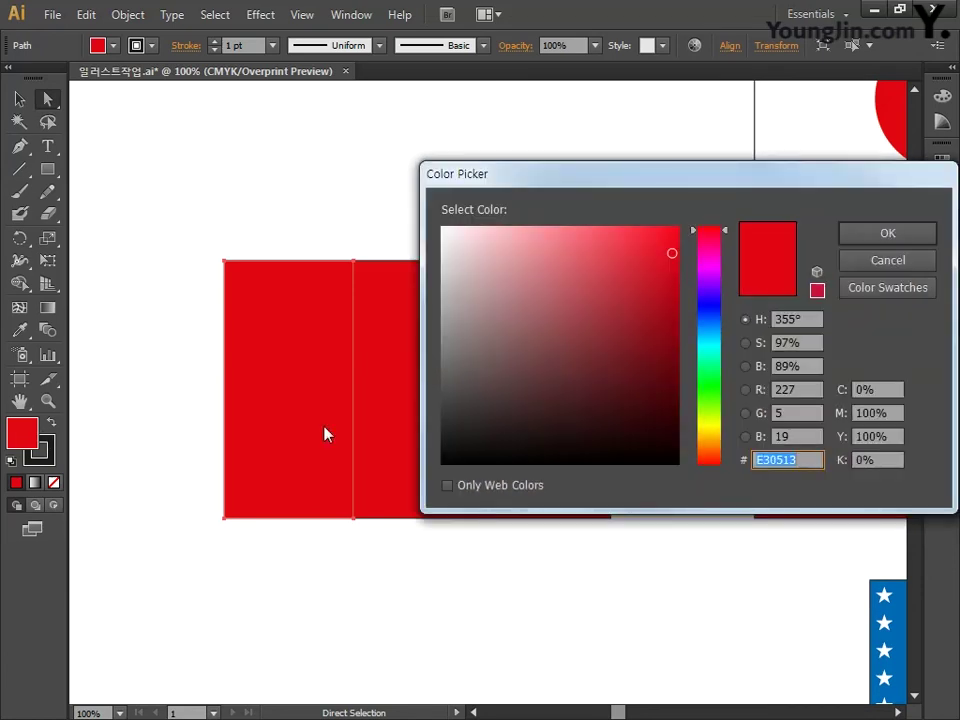
click(884, 389)
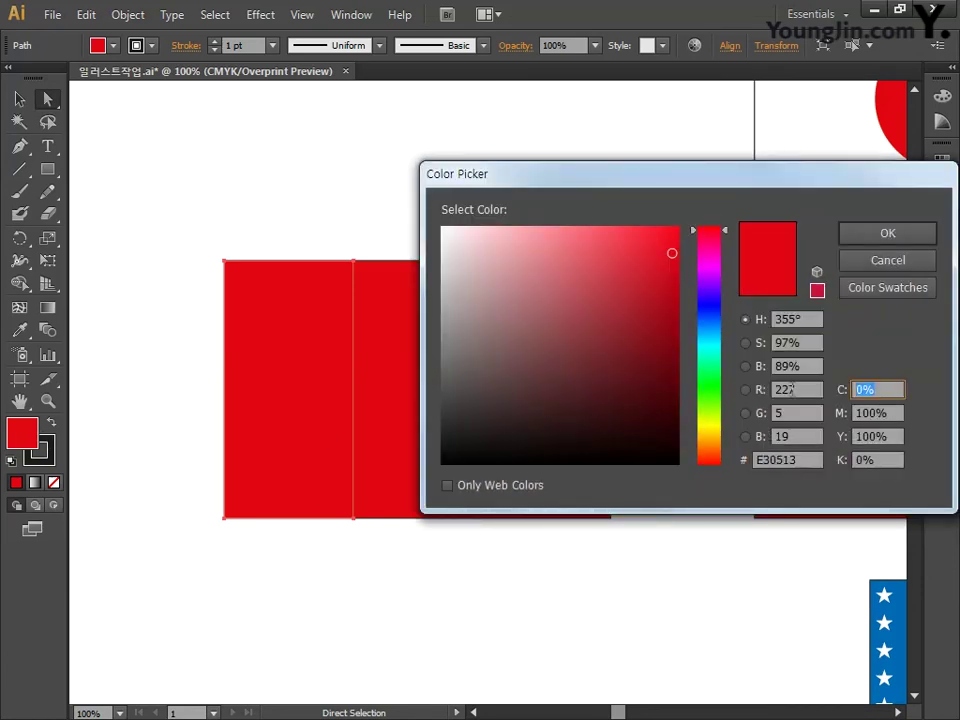
text(100)
key(Tab)
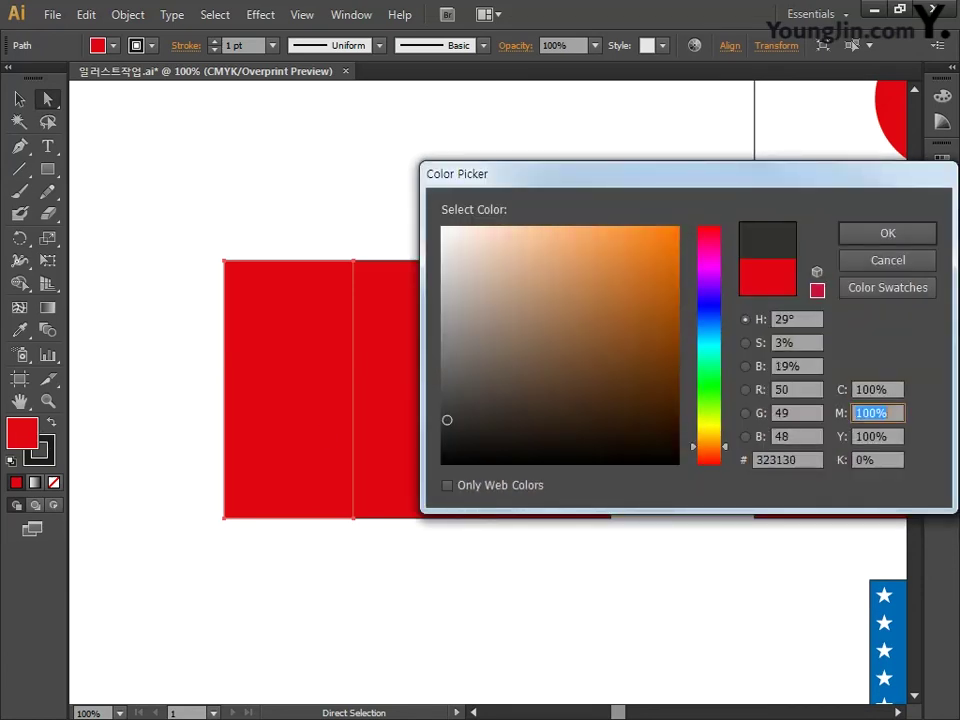
text(50)
key(Tab)
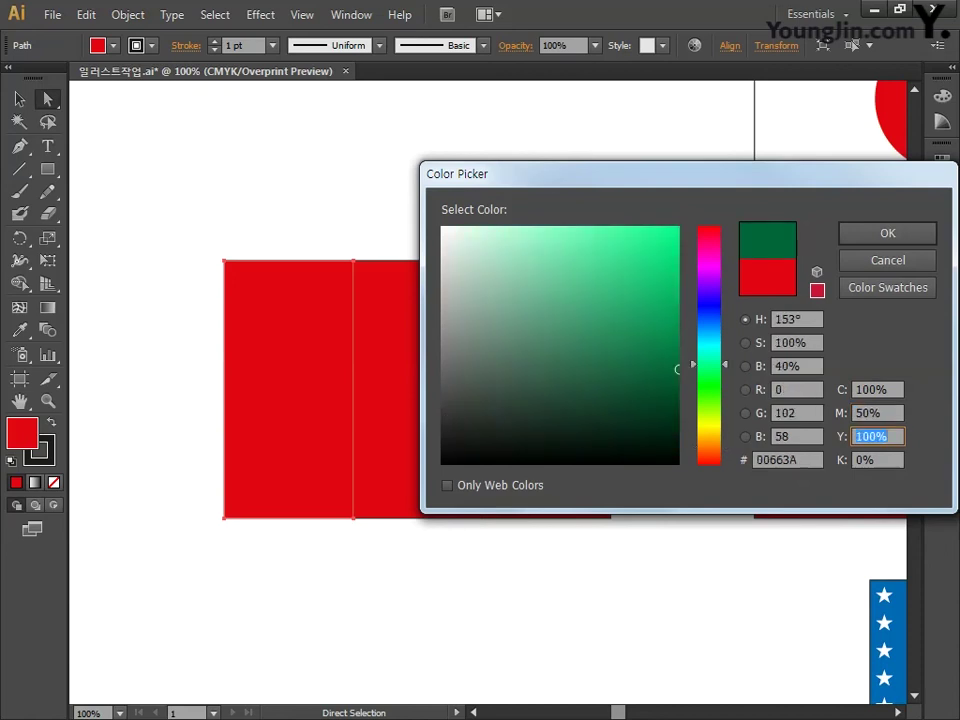
text(0)
key(Tab)
text(0)
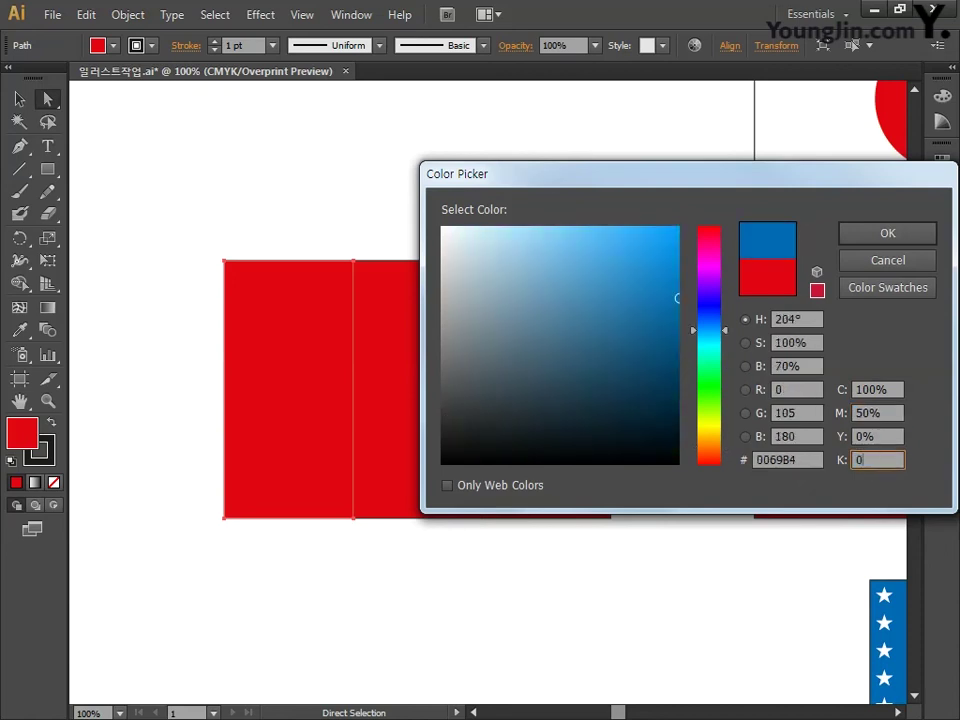
click(879, 240)
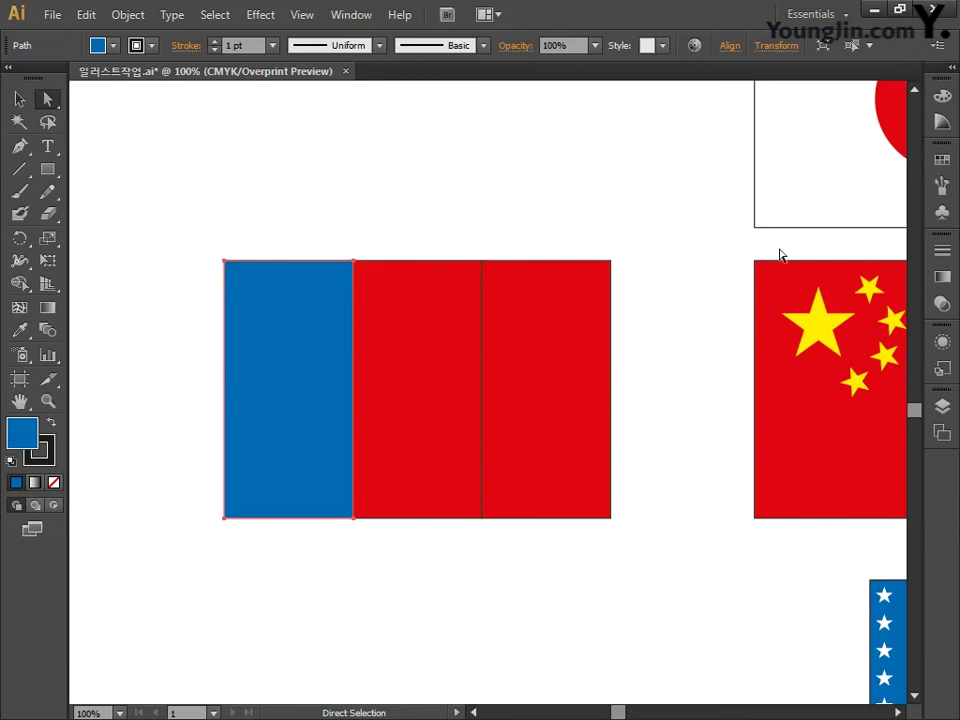
Fill the middle vertical stripe with white, C 0, M 0, Y 0, K 0
click(410, 322)
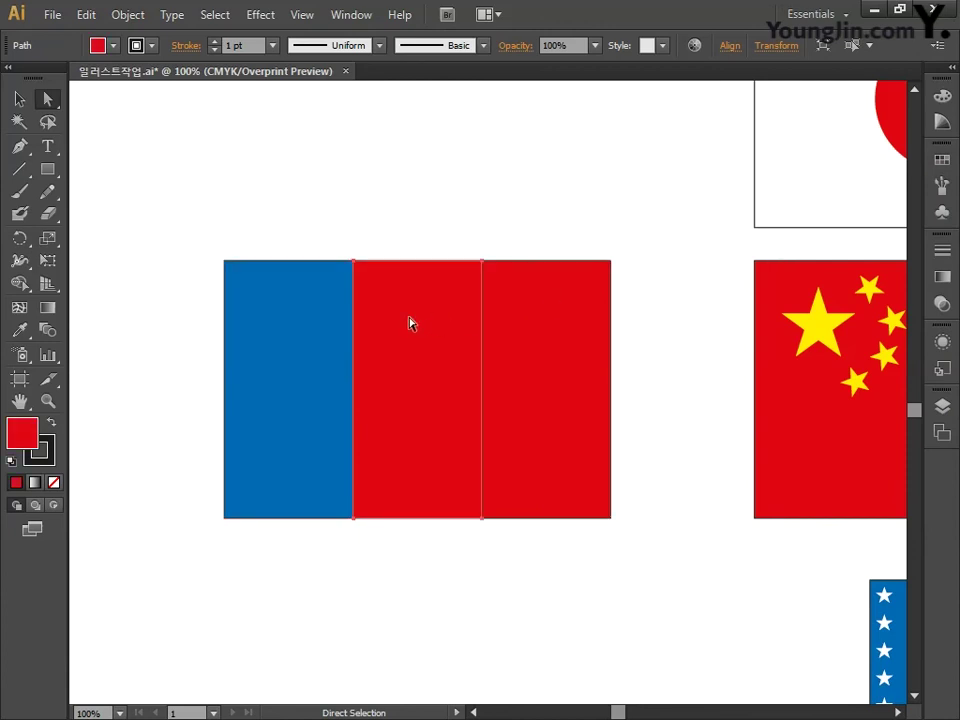
double_click(30, 433)
click(886, 392)
text(0)
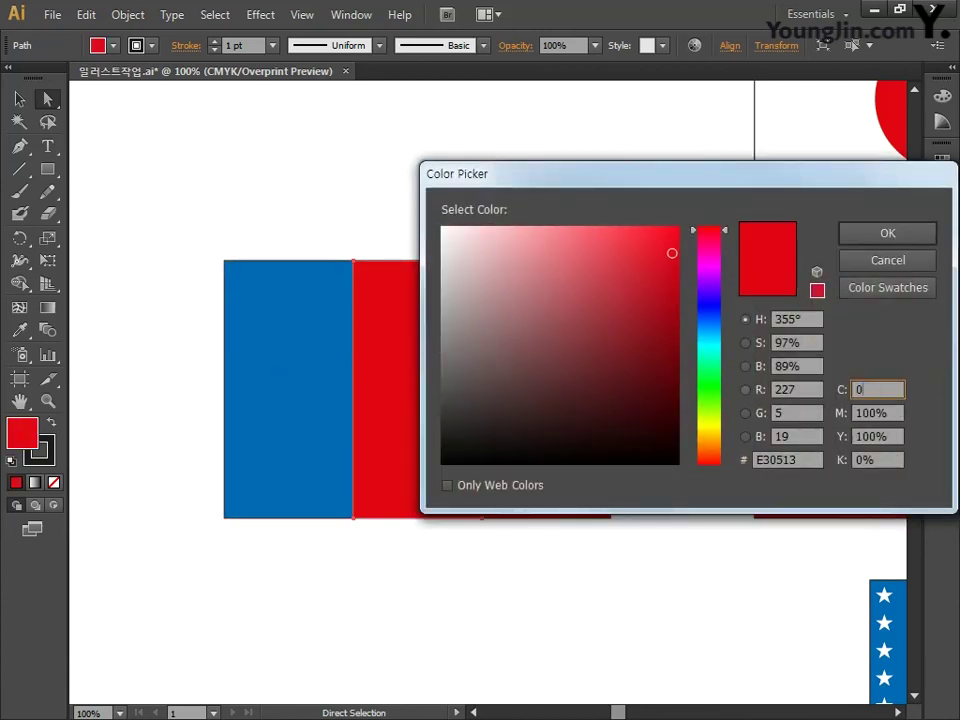
key(Tab)
text(0)
key(Tab)
text(0)
key(Tab)
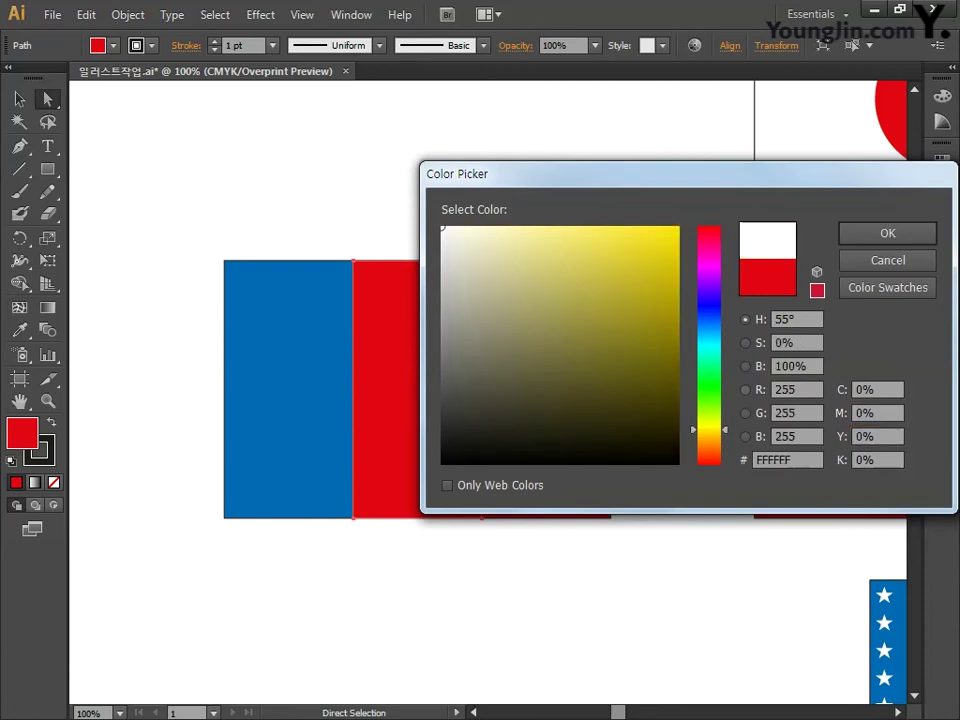
text(0)
click(887, 233)
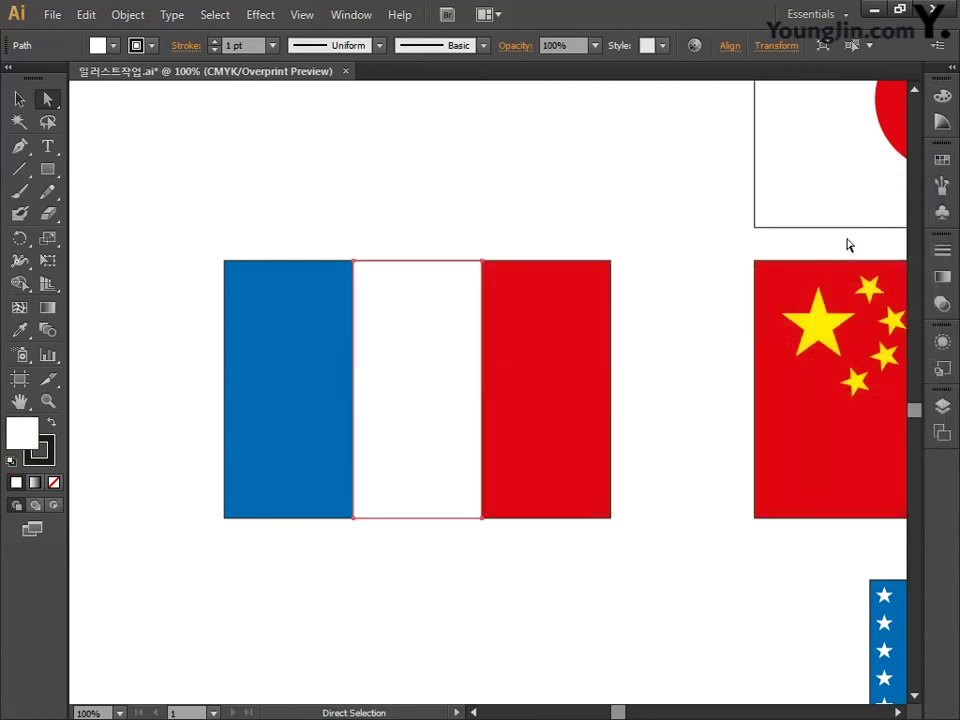
Set the third vertical stripe's fill to C 0, M 100, Y 100, K 0 red
click(543, 411)
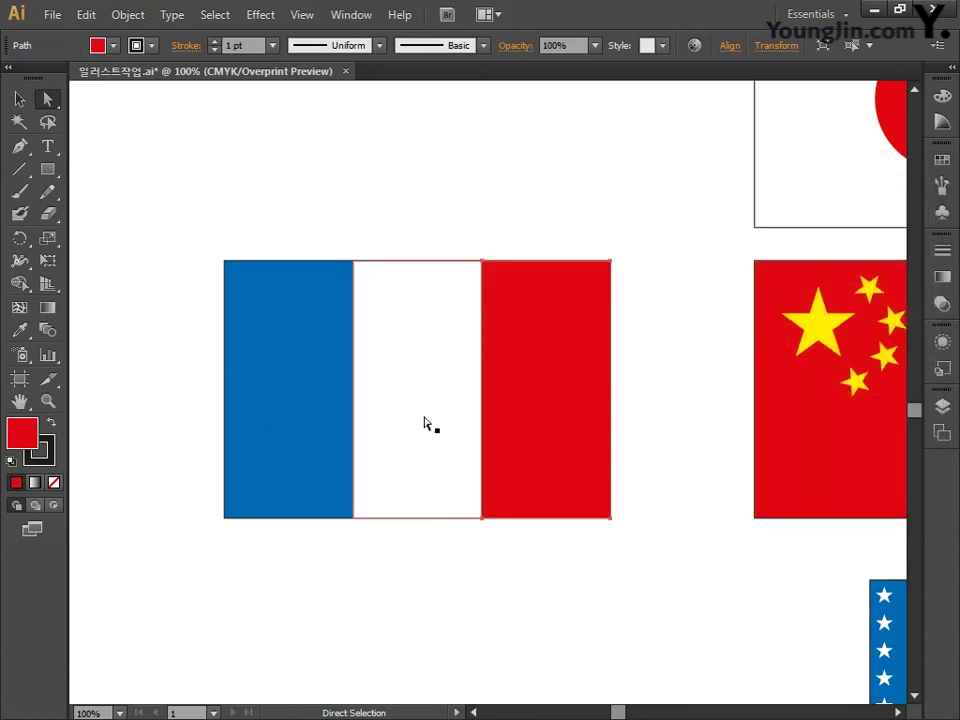
double_click(22, 433)
click(882, 390)
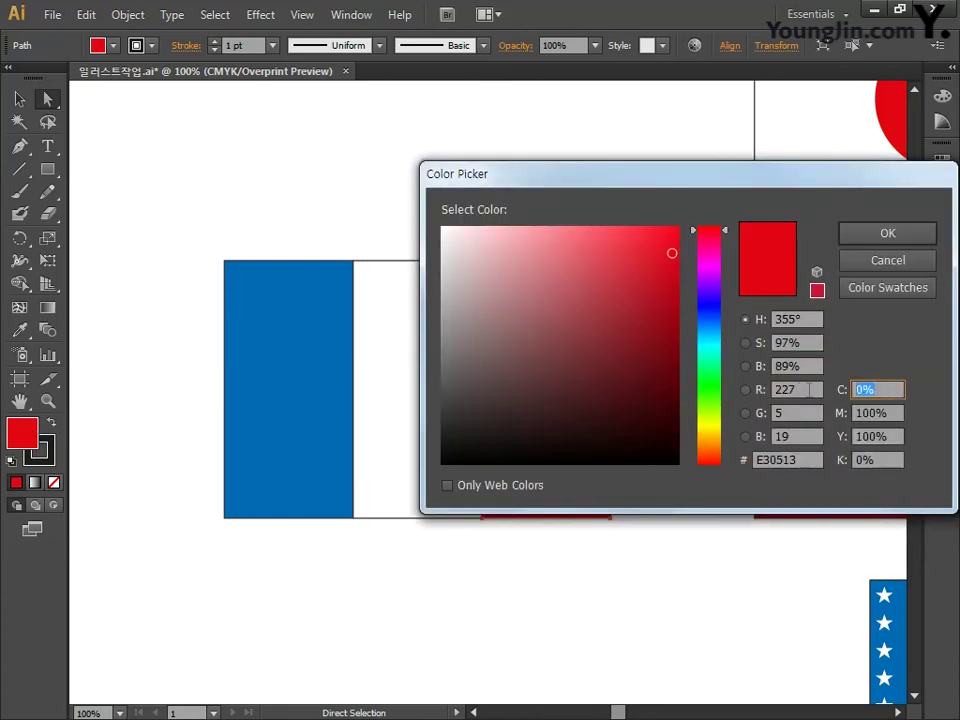
text(0)
key(Tab)
text(1)
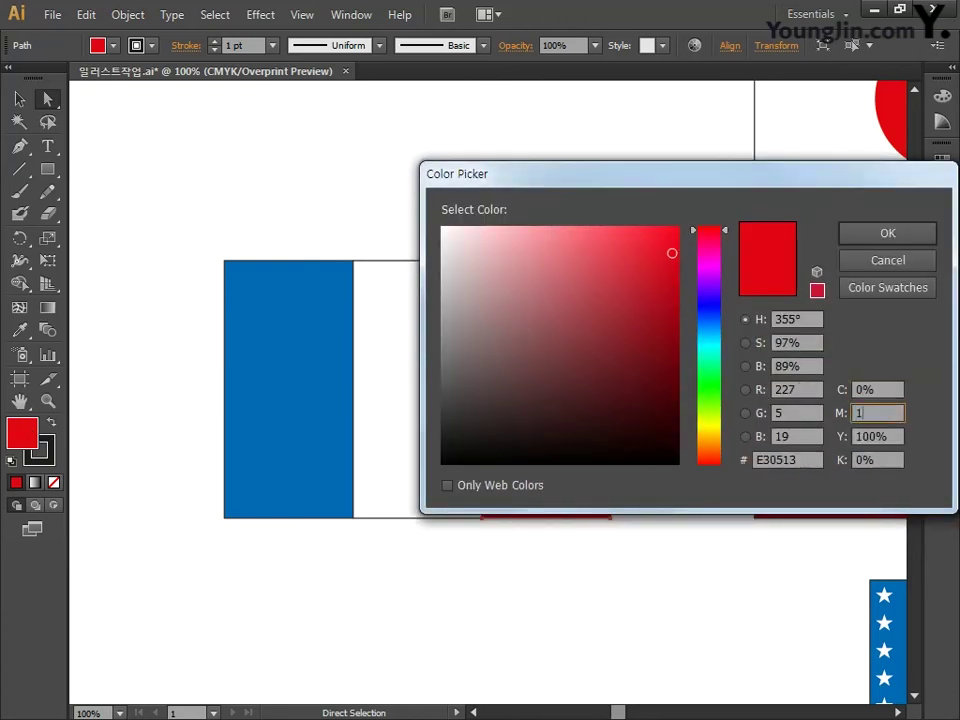
key(Tab)
text(1)
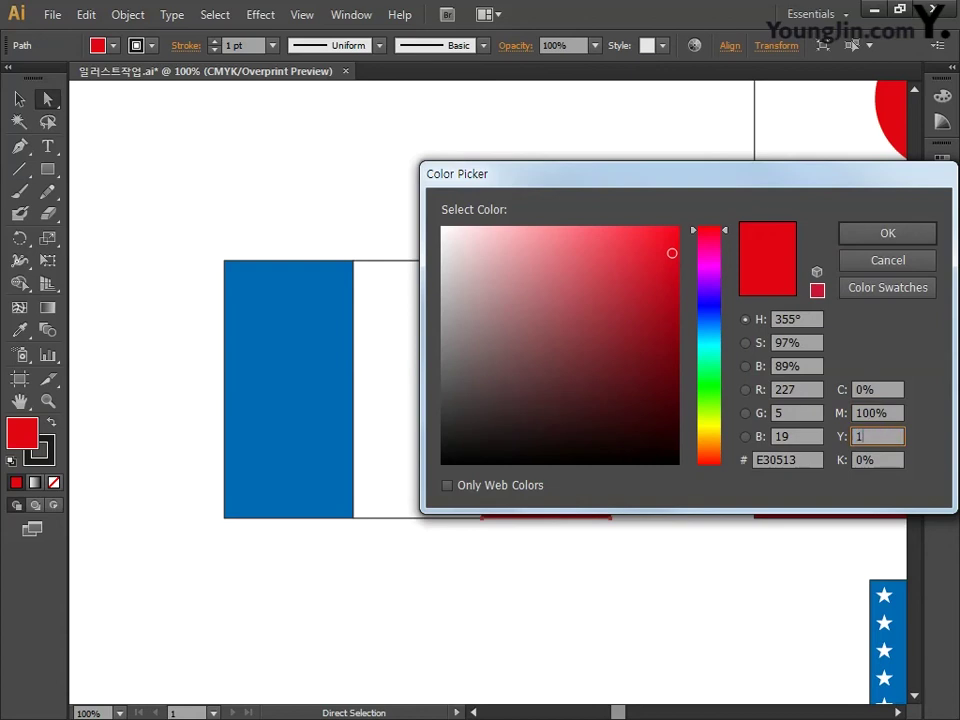
key(Tab)
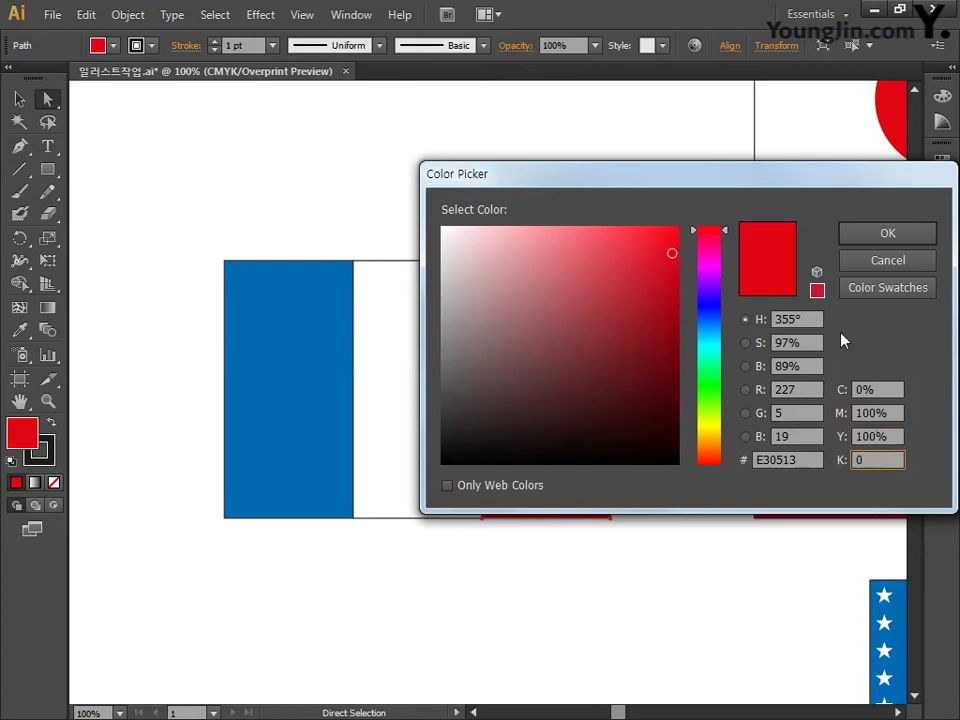
text(0)
click(871, 240)
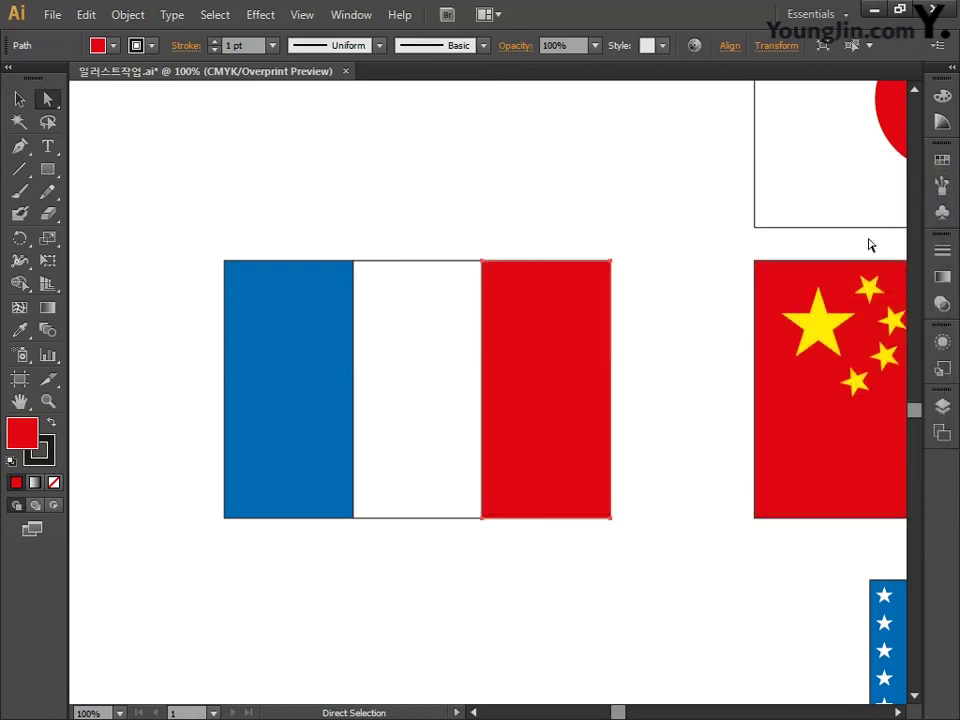
Remove the stroke from all three vertical stripes of the French flag and deselect them
click(28, 101)
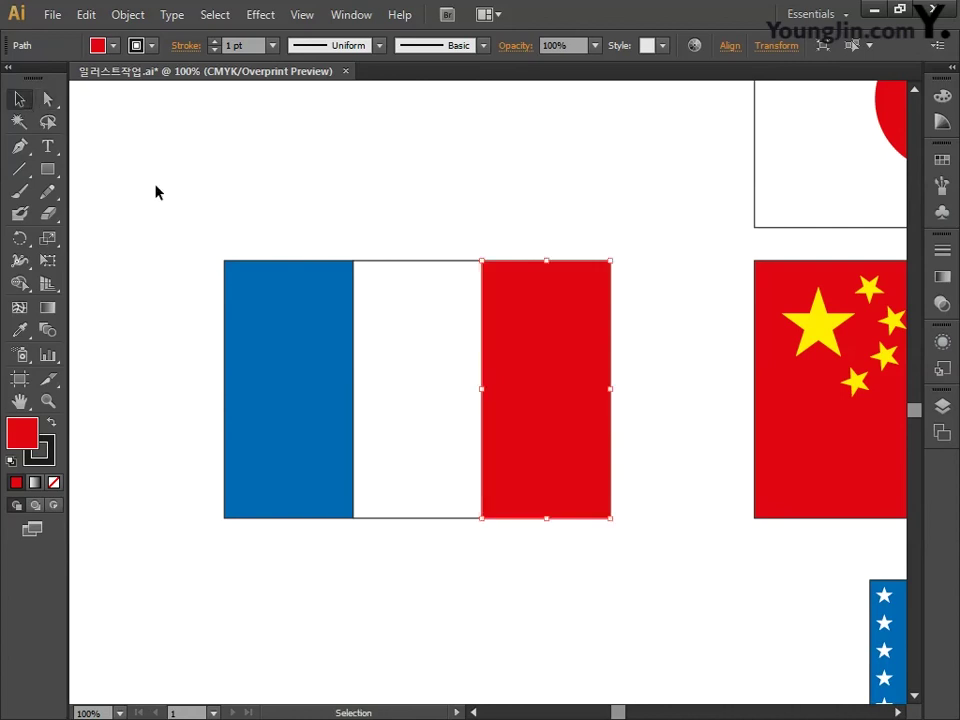
drag(180, 199, 555, 560)
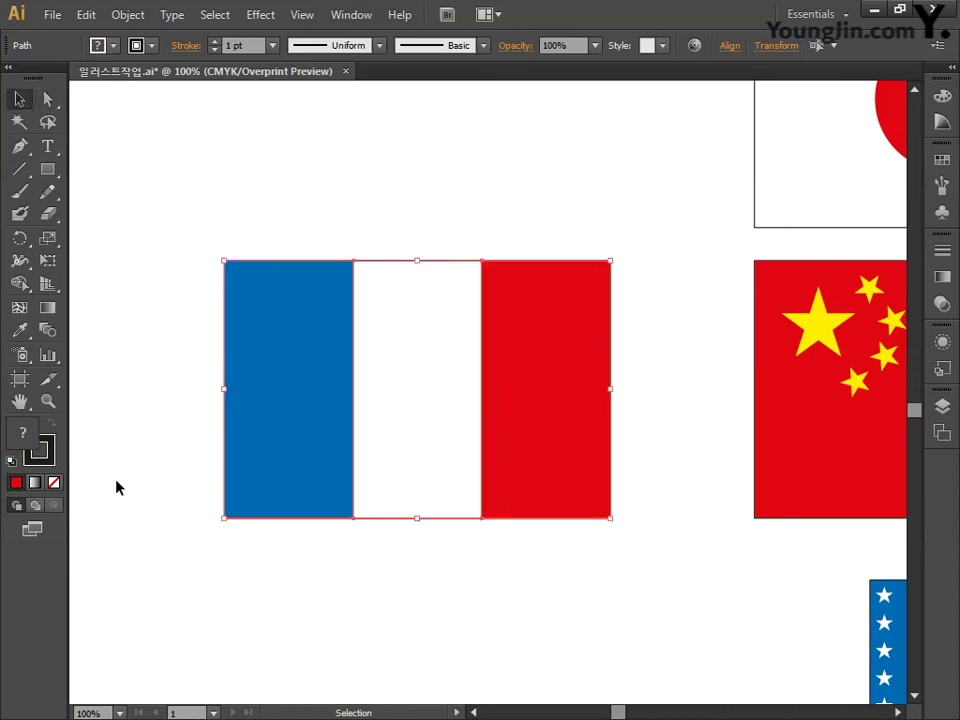
click(50, 460)
click(54, 482)
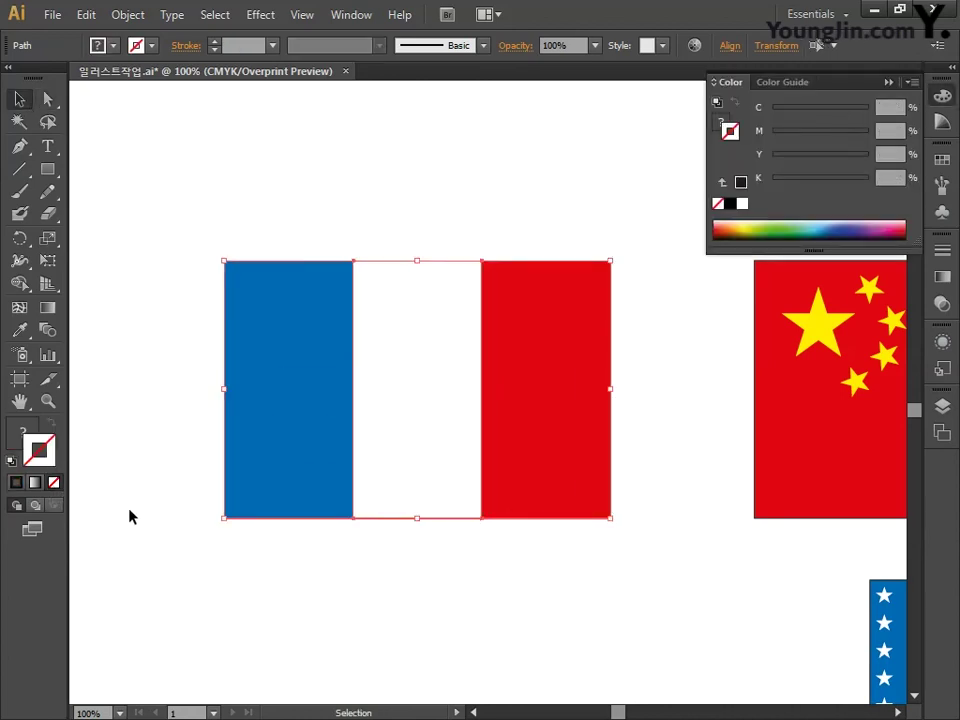
click(183, 538)
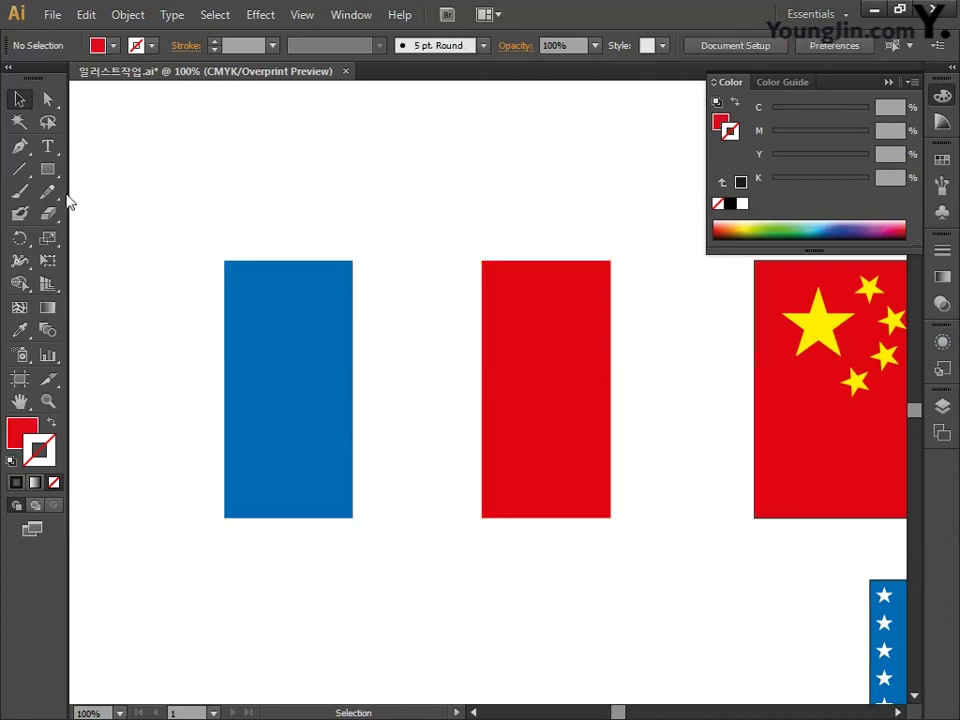
Draw a rectangle covering all three stripes of the French flag, from corner to corner, and remove its fill
click(47, 169)
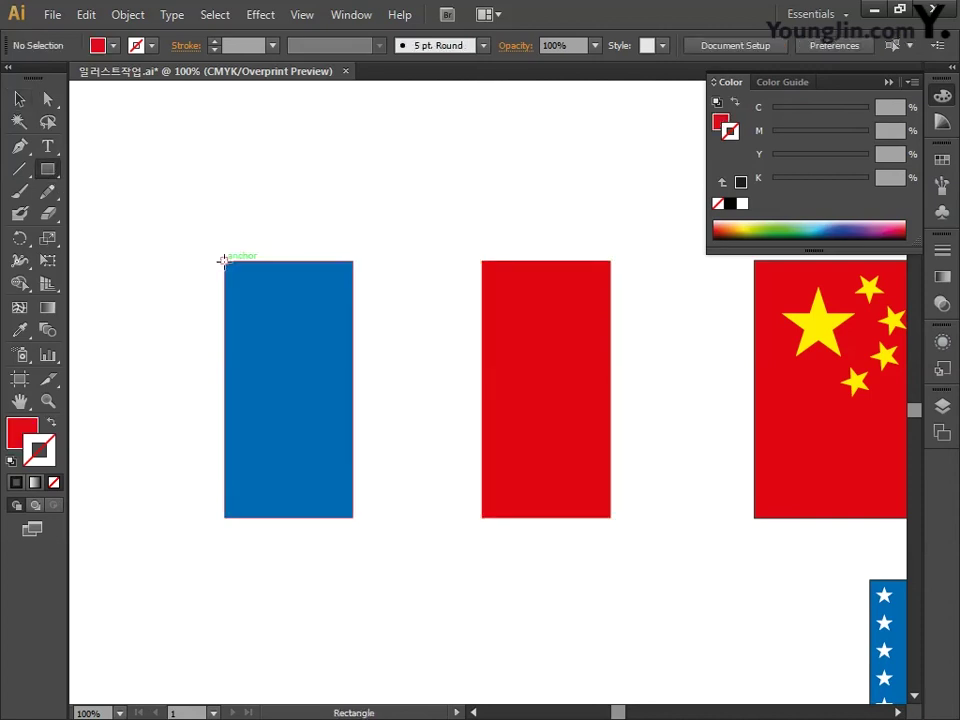
drag(224, 260, 611, 518)
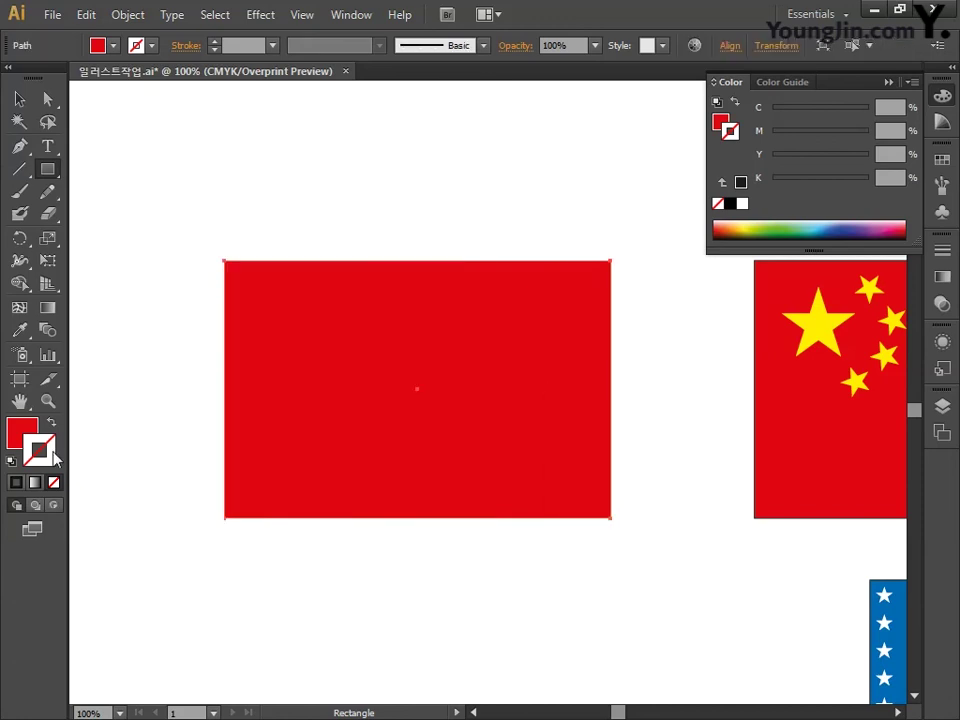
key(x)
click(54, 482)
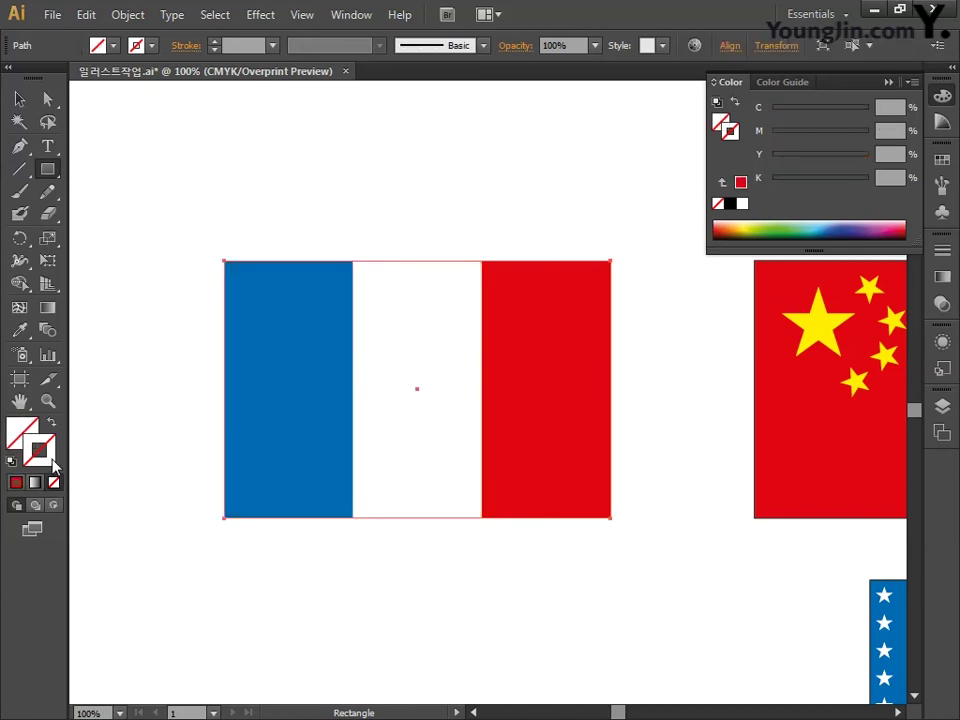
Give the French flag's border rectangle a C 0, M 0, Y 0, K 100 stroke and deselect it
double_click(52, 460)
click(880, 389)
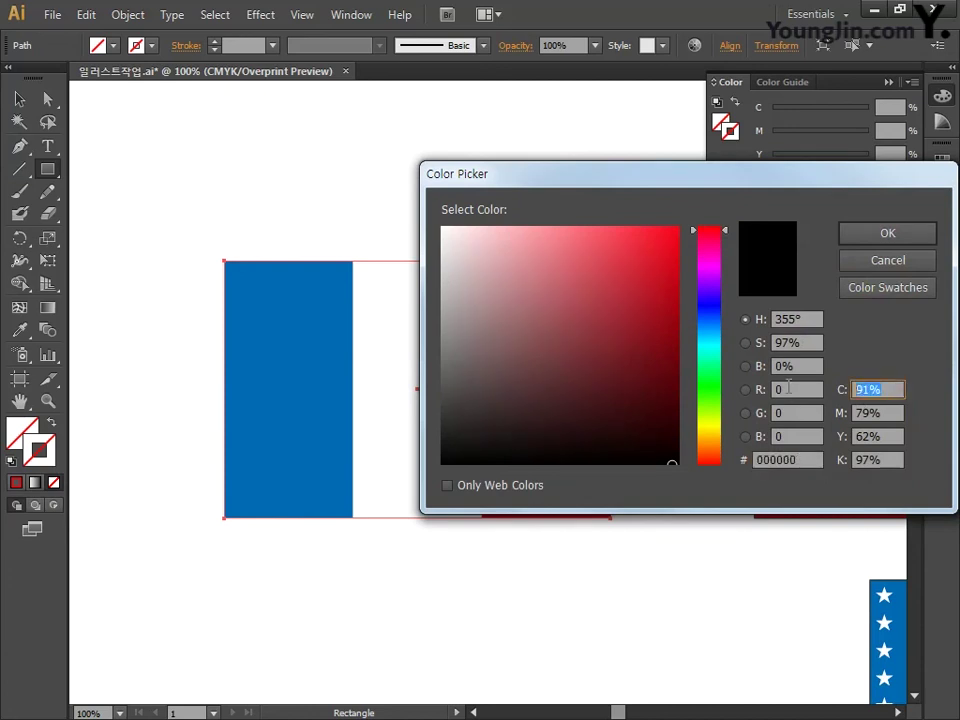
text(0)
key(Tab)
text(0)
key(Tab)
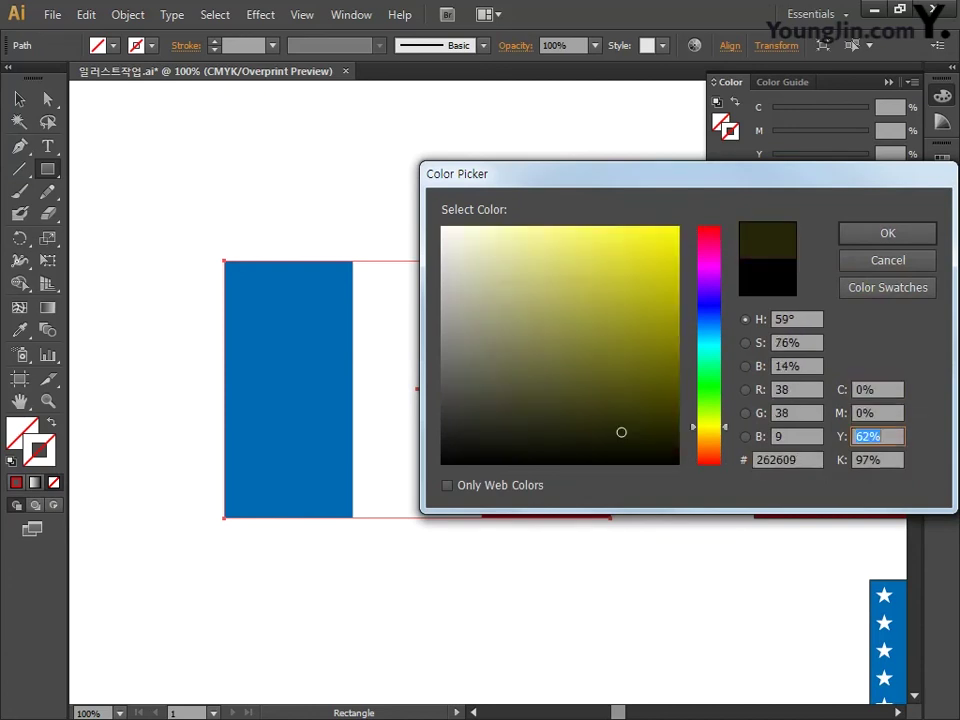
text(0)
key(Tab)
text(1)
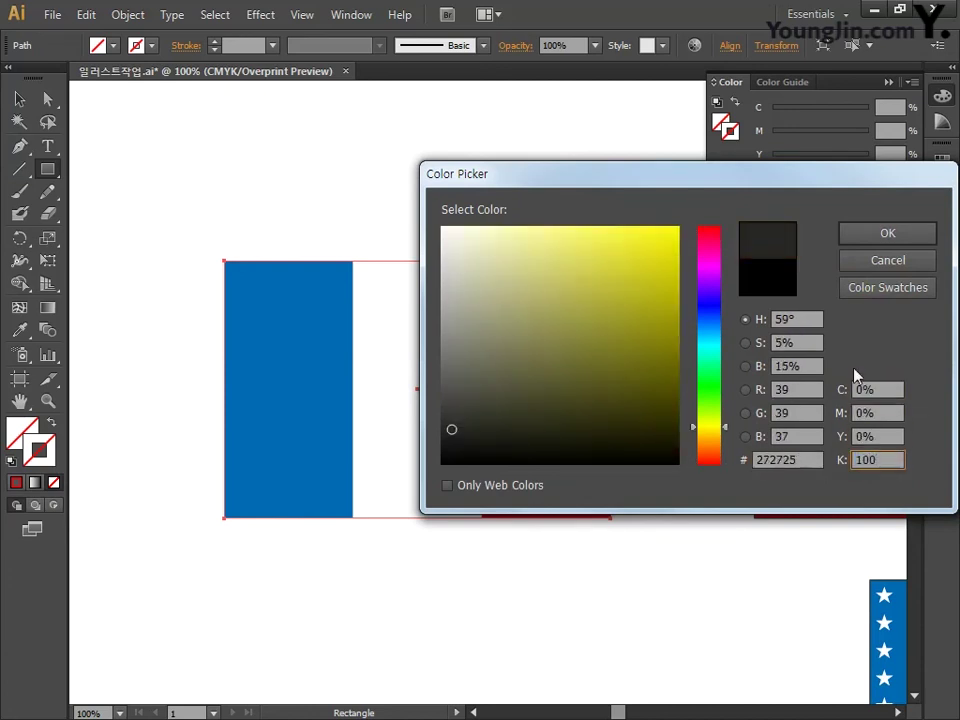
click(881, 238)
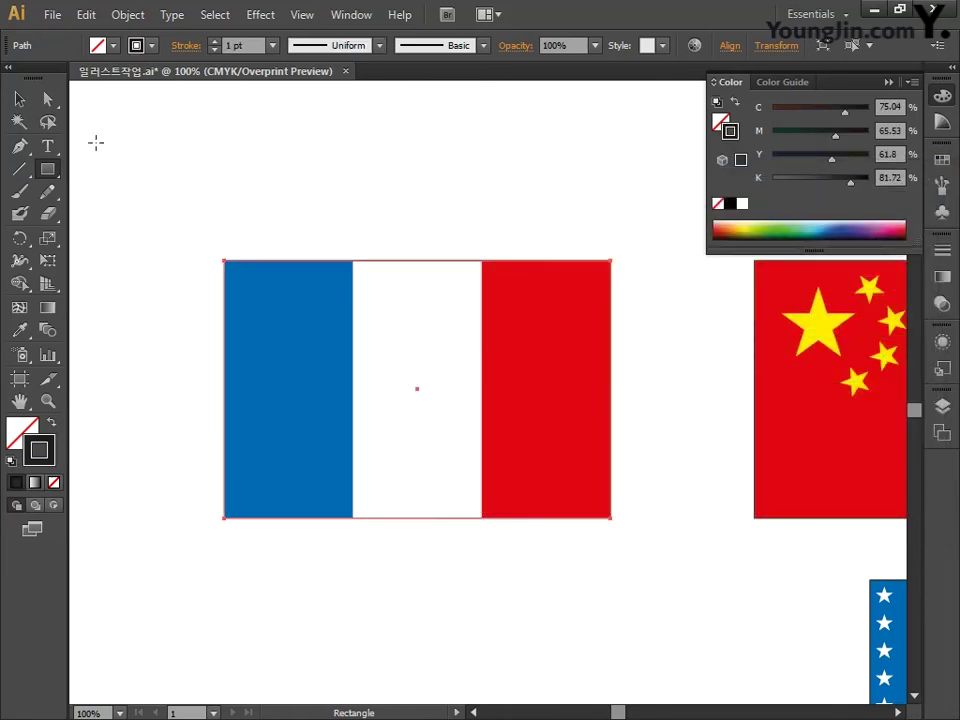
key(v)
click(238, 148)
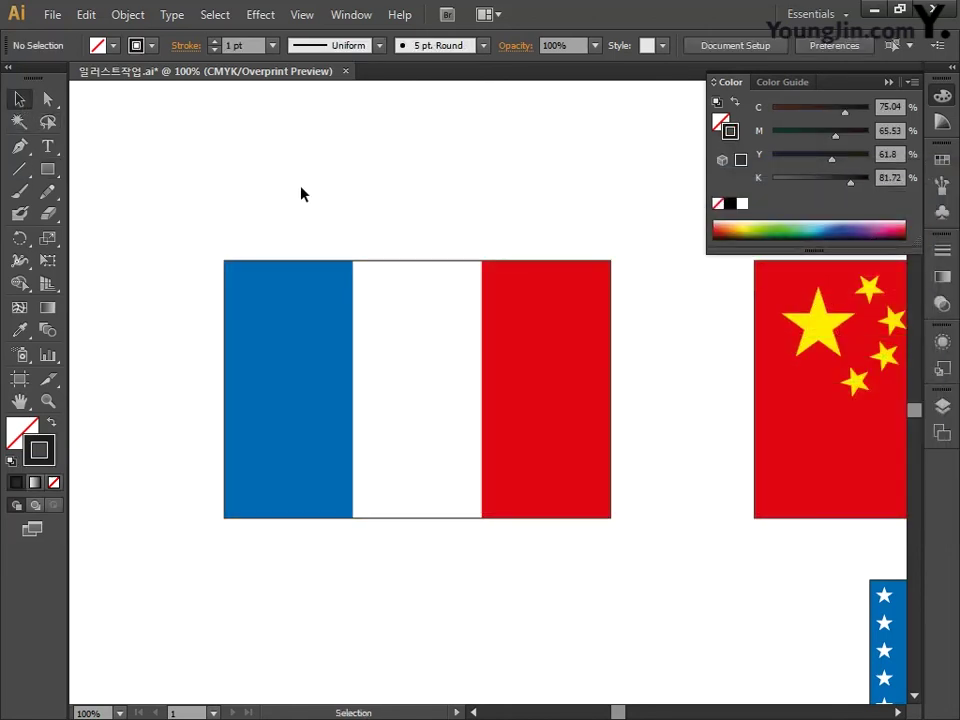
Duplicate the French flag's border rectangle straight down into the empty space below the flag
drag(300, 193, 313, 194)
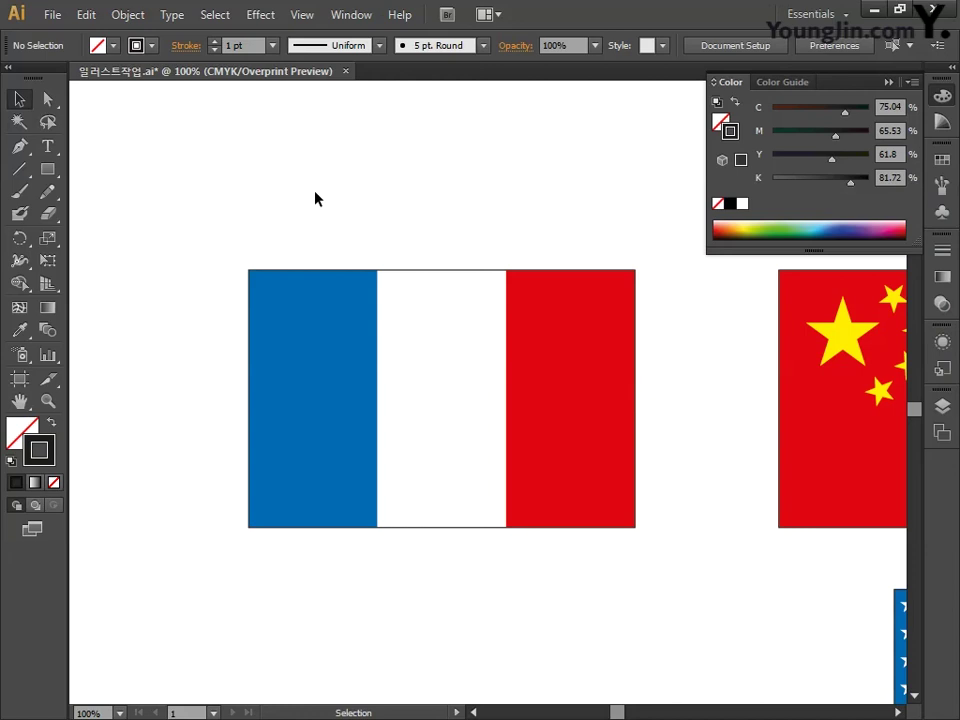
click(396, 535)
drag(519, 591, 508, 488)
key(space)
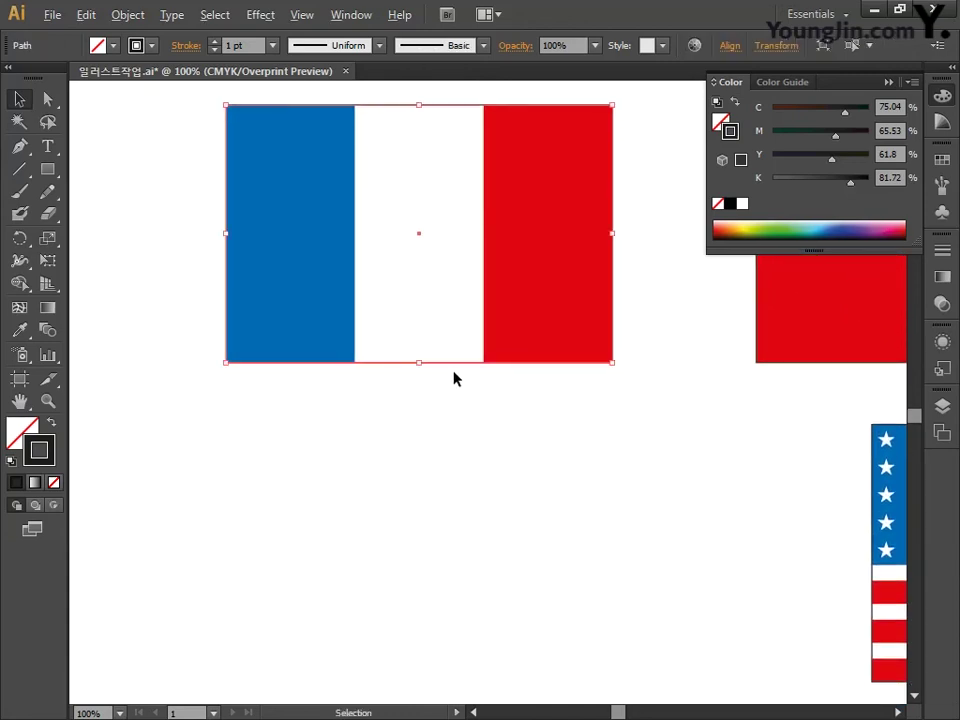
drag(455, 370, 456, 645)
key(space)
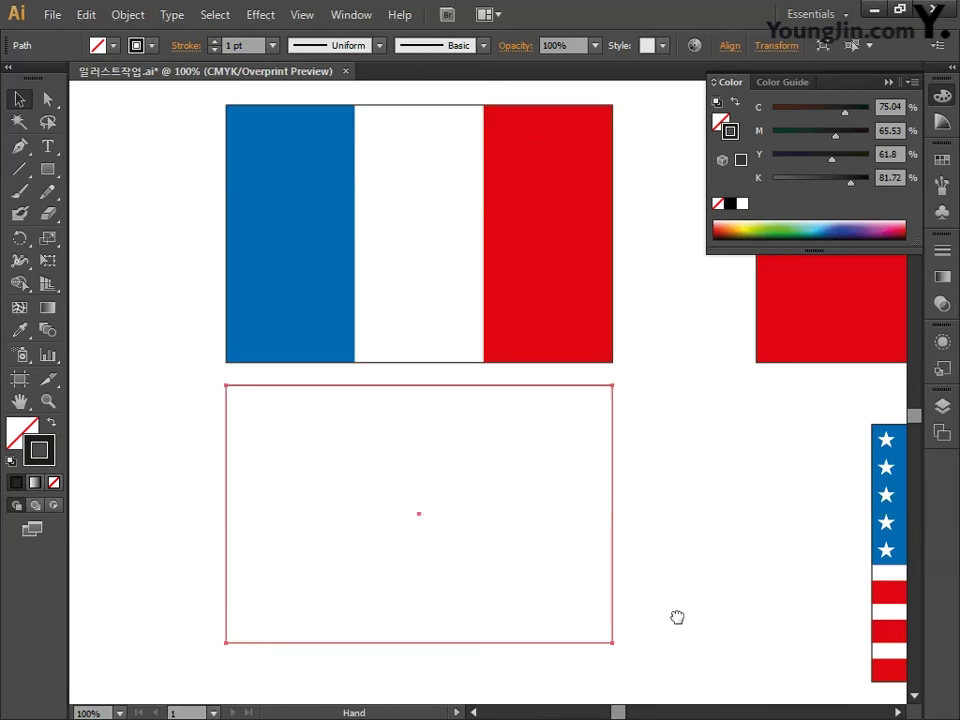
drag(677, 617, 686, 525)
key(space)
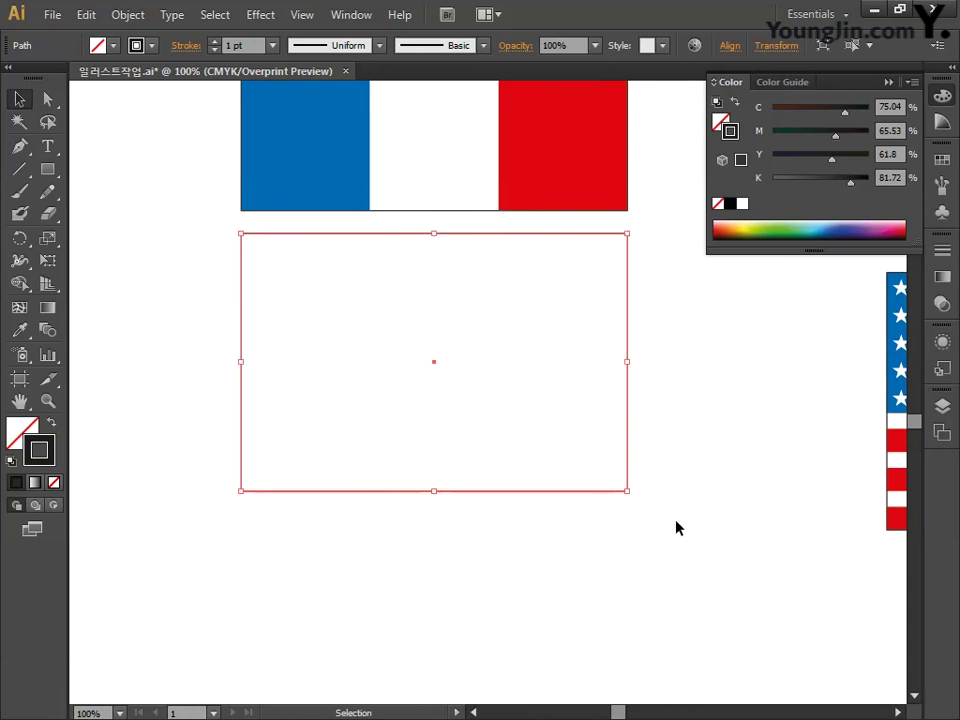
Fill the duplicated rectangle with C 0, M 100, Y 100, K 0 red
double_click(22, 432)
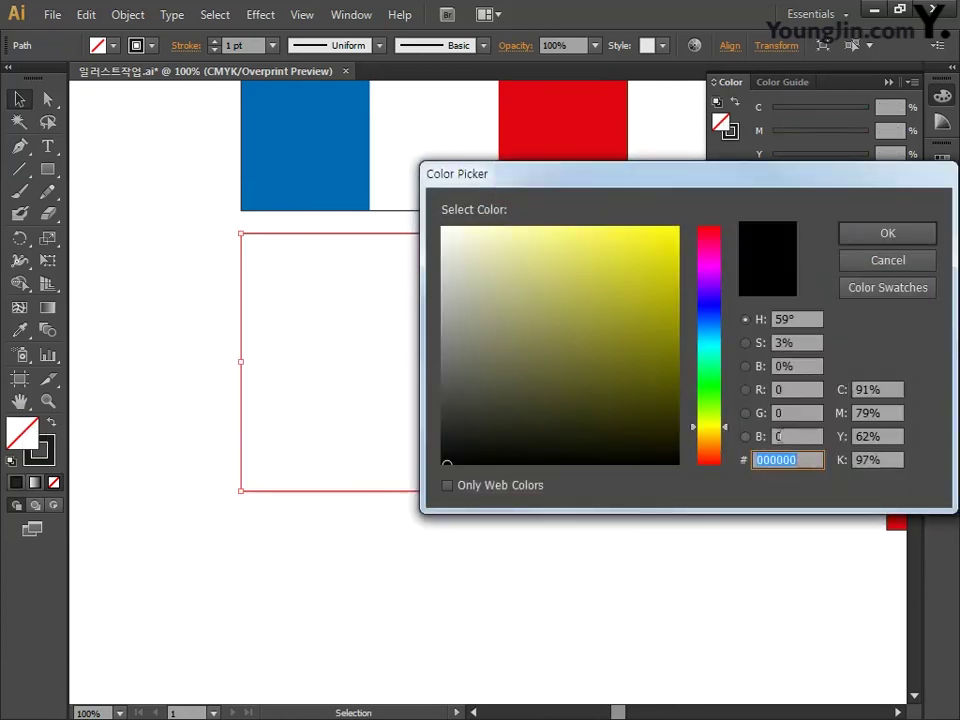
click(892, 390)
text(0)
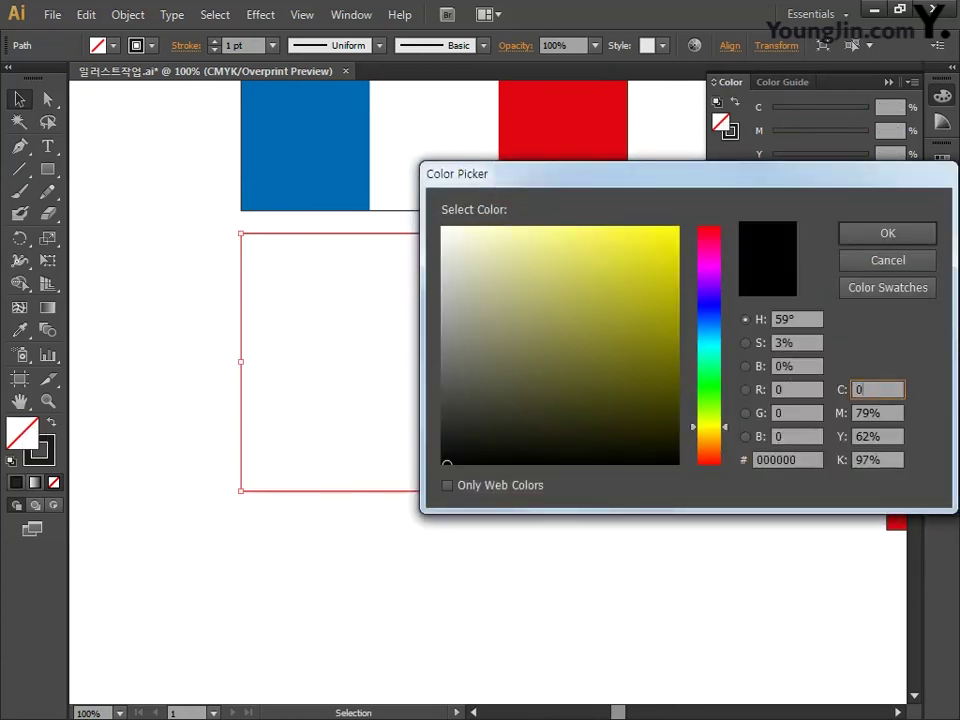
key(Tab)
text(100)
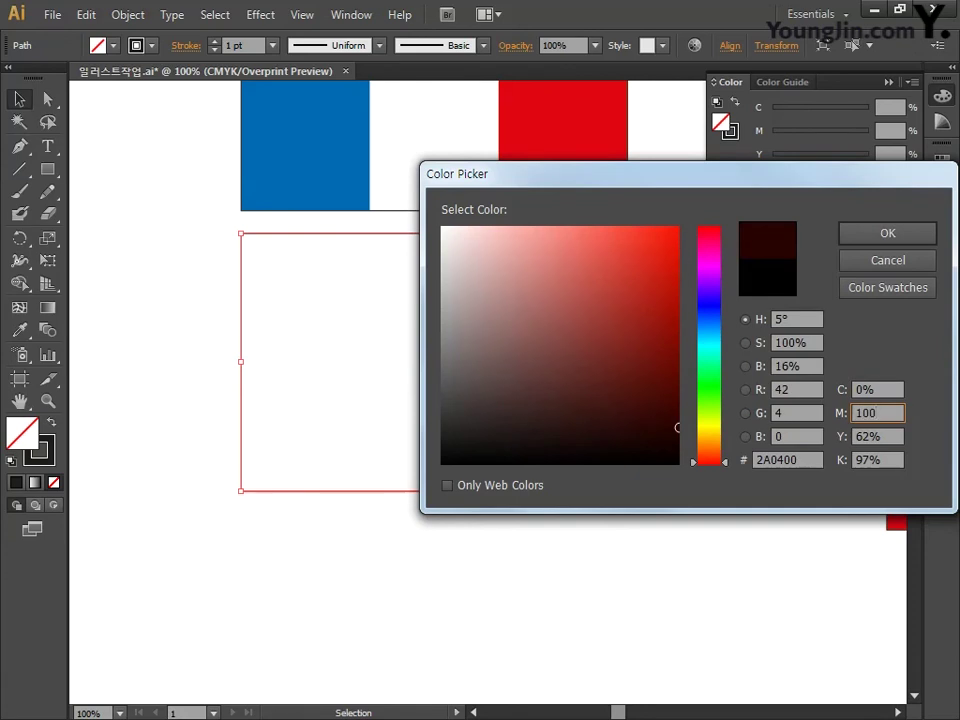
key(Tab)
text(1)
key(Tab)
text(0)
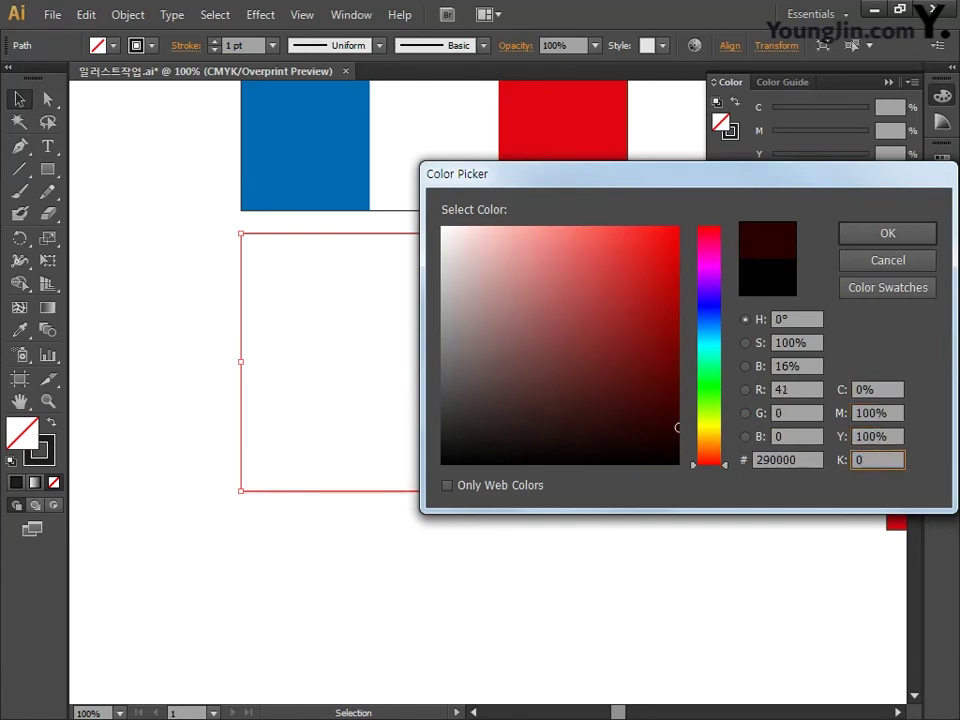
key(Tab)
click(843, 232)
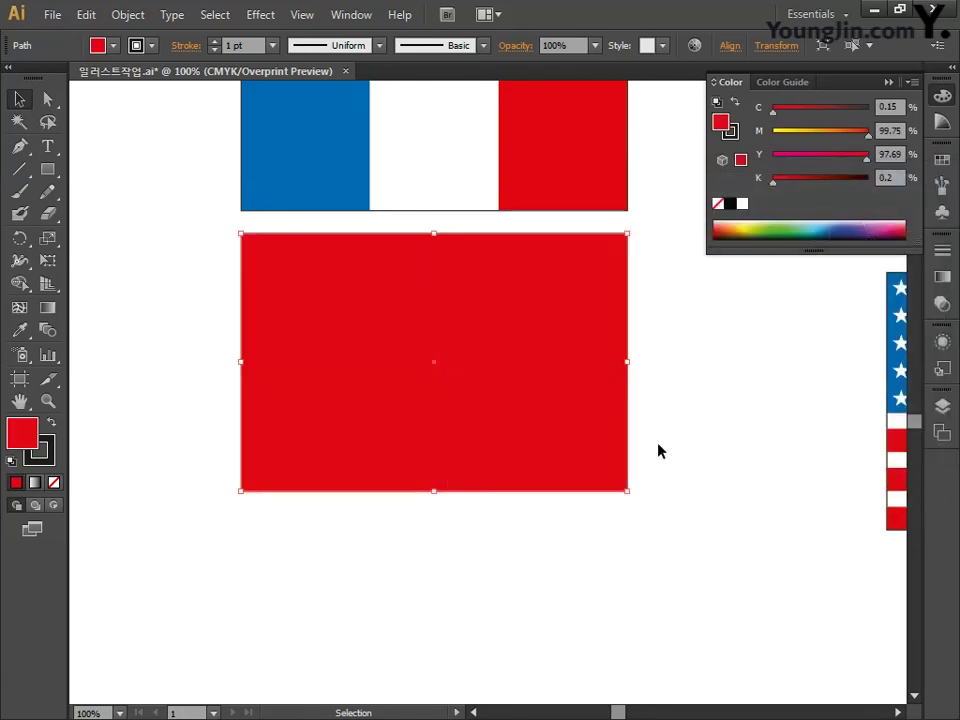
Move the red rectangle farther below the French flag and draw an upright five-pointed star from its centre
drag(538, 396, 538, 490)
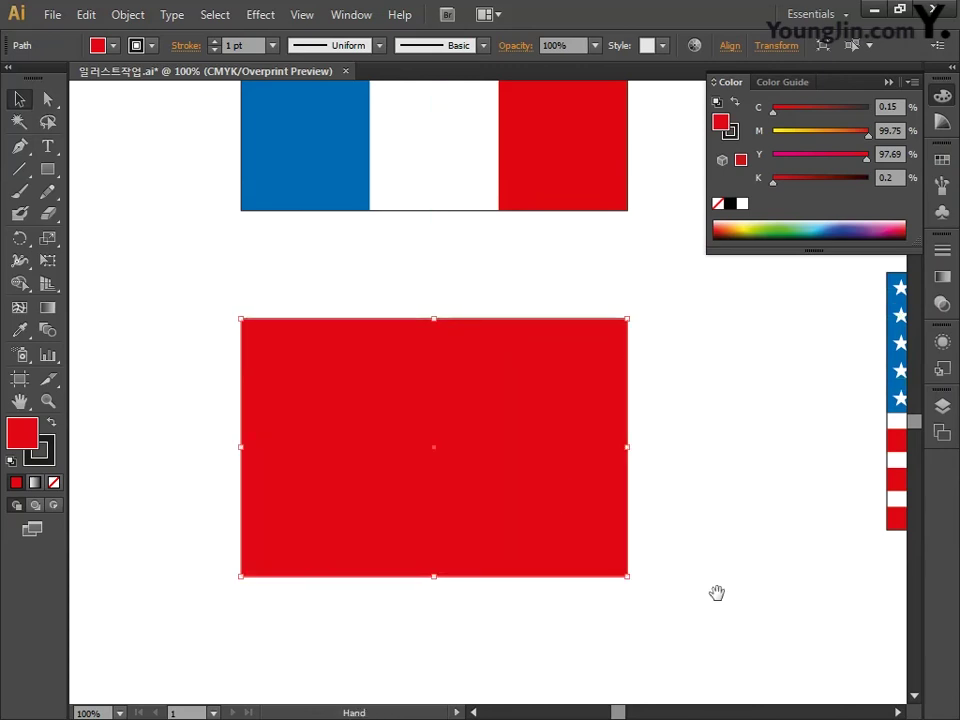
drag(718, 591, 740, 555)
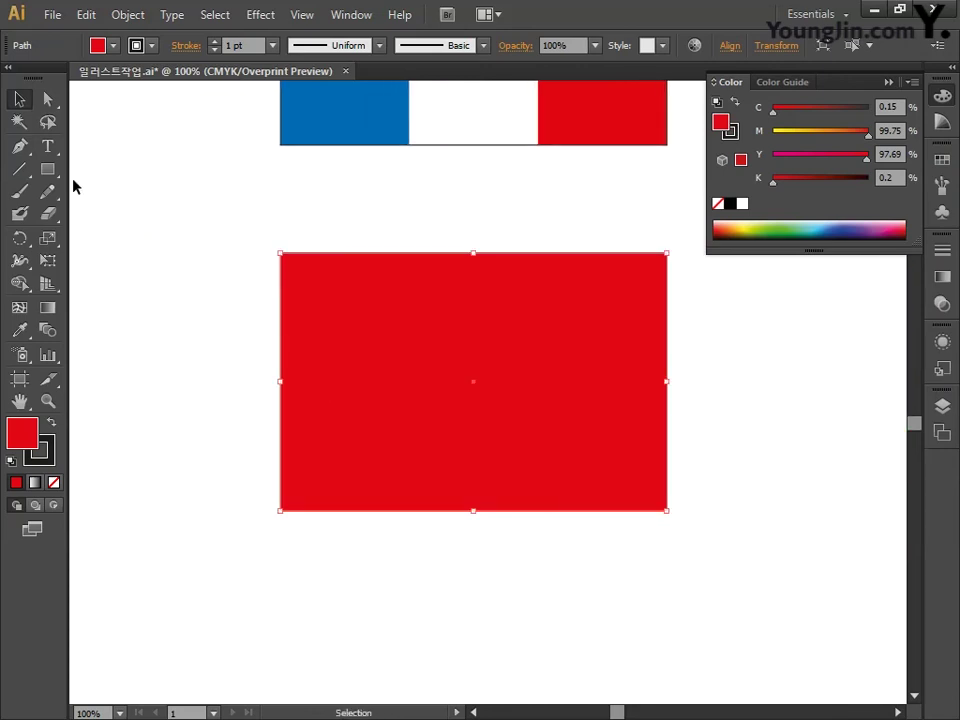
drag(47, 169, 135, 260)
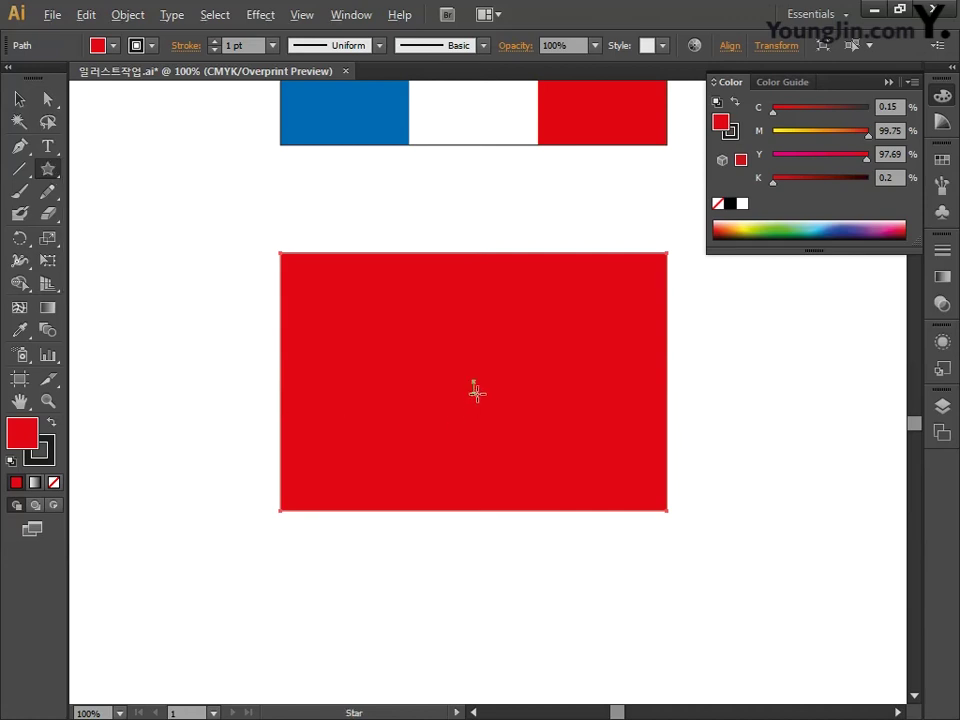
drag(476, 386, 545, 341)
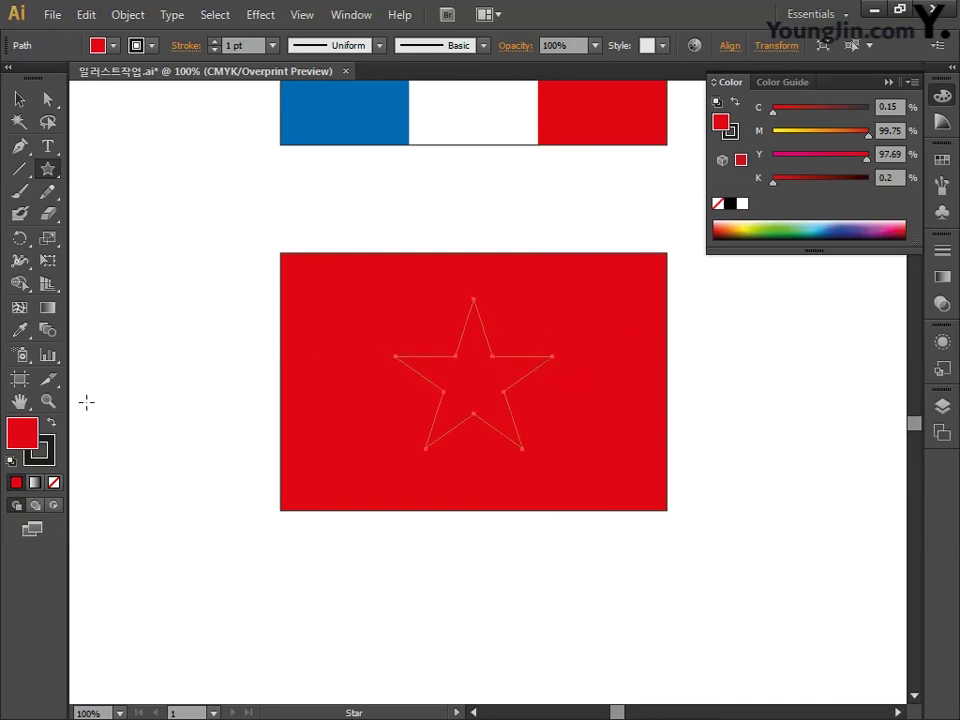
Fill the star with C 0, M 0, Y 100, K 0 yellow and remove its stroke
double_click(22, 433)
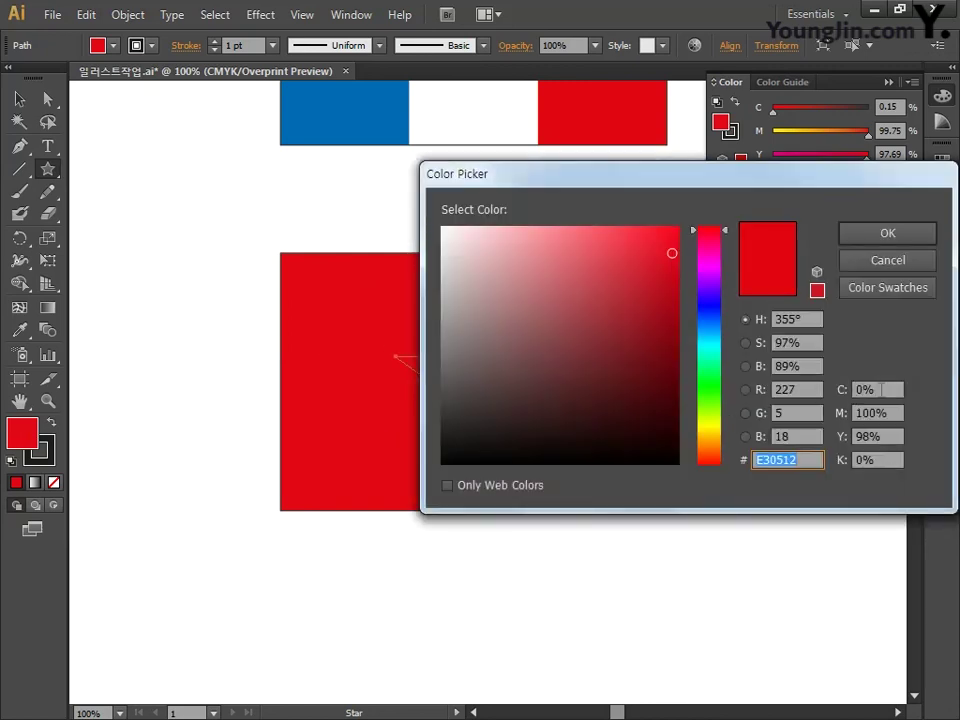
click(882, 390)
text(0)
key(Tab)
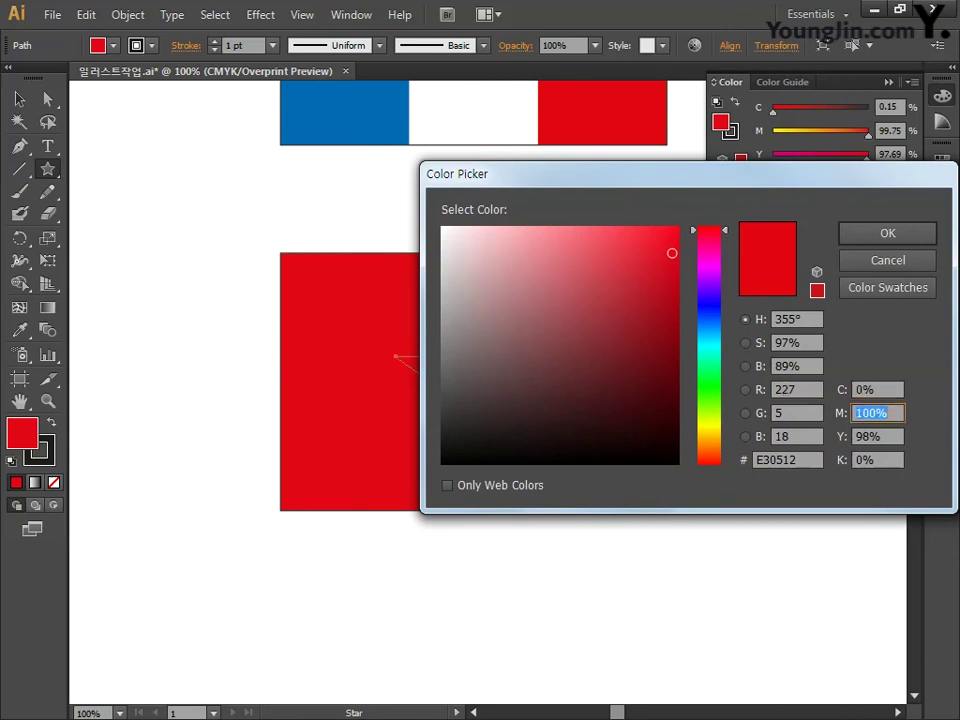
text(0)
key(Tab)
text(100)
key(Tab)
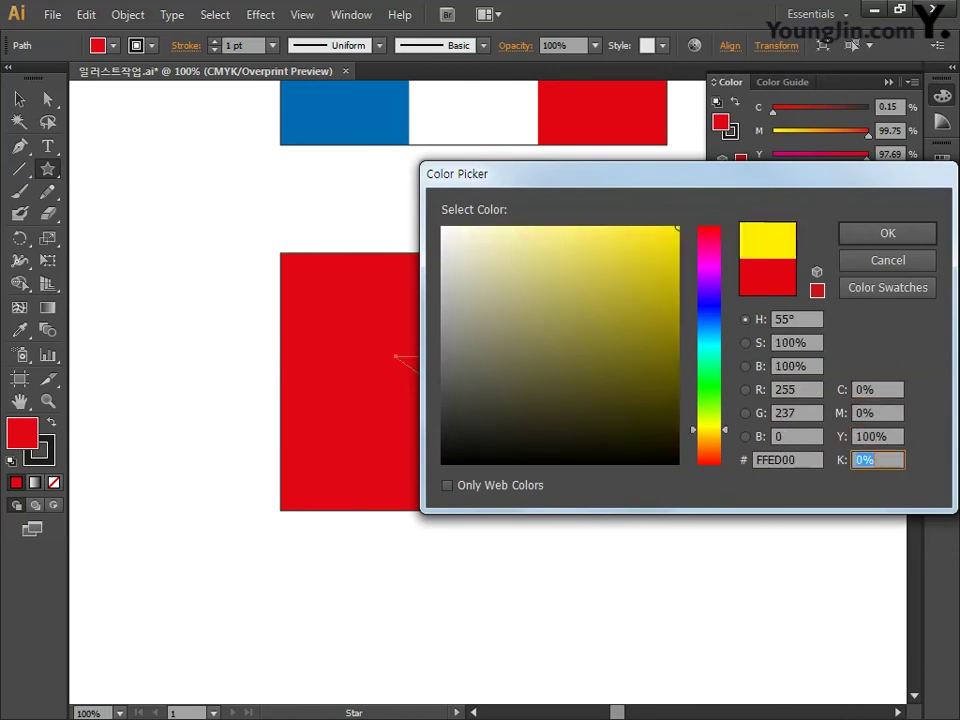
text(0)
click(870, 238)
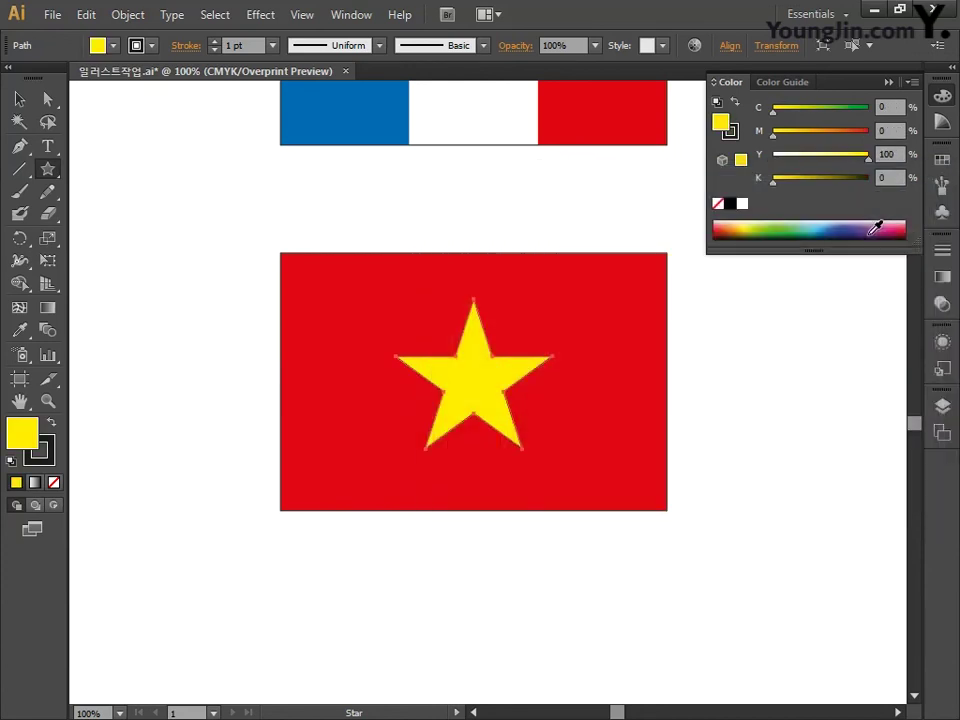
click(48, 456)
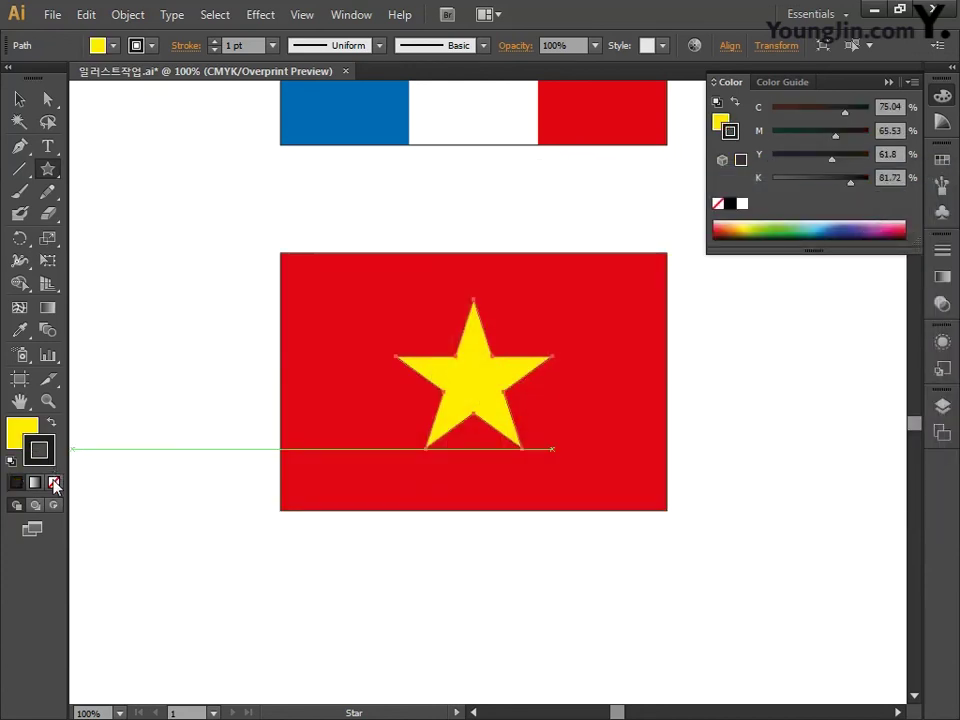
click(54, 482)
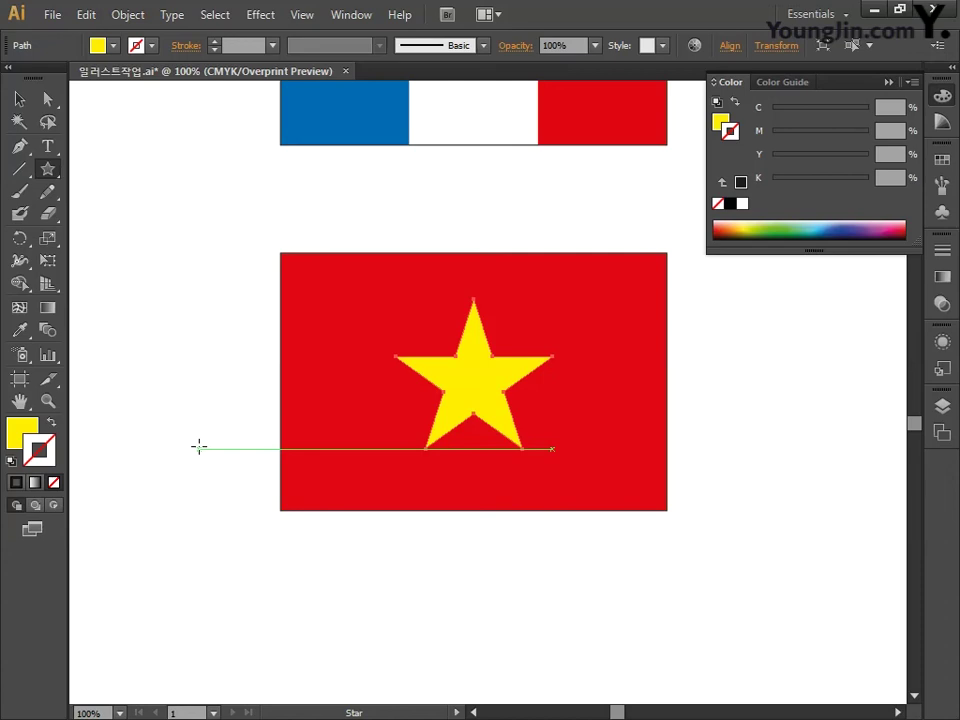
Line up the American, French and Vietnamese flags in one column beneath the Chinese flag, in that order
key(ctrl+minus)
key(ctrl+minus)
key(ctrl+minus)
key(ctrl+minus)
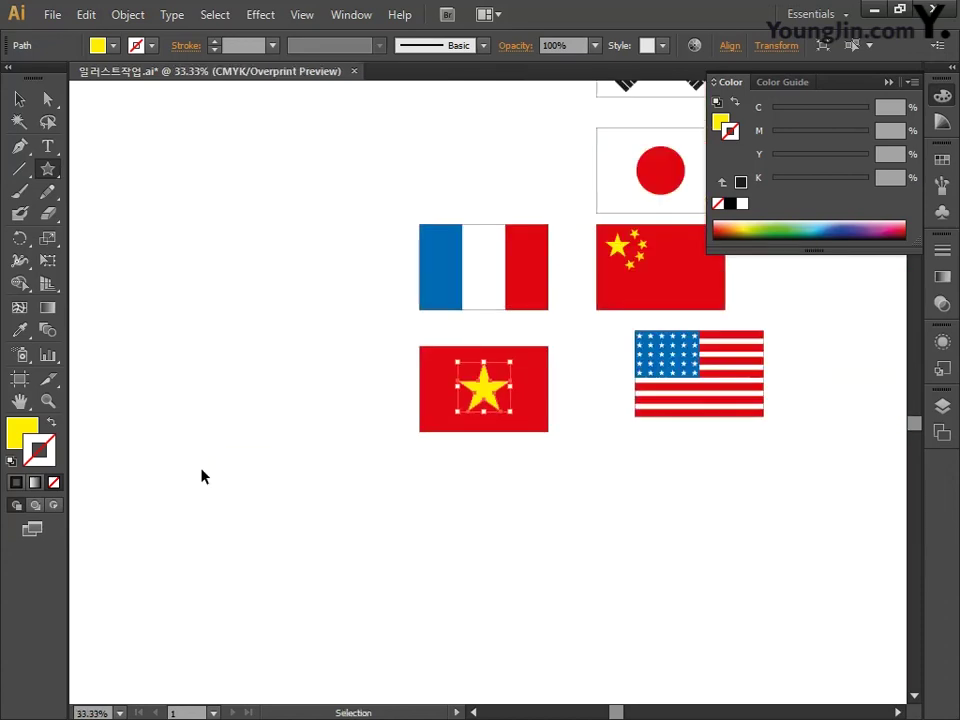
drag(294, 407, 167, 482)
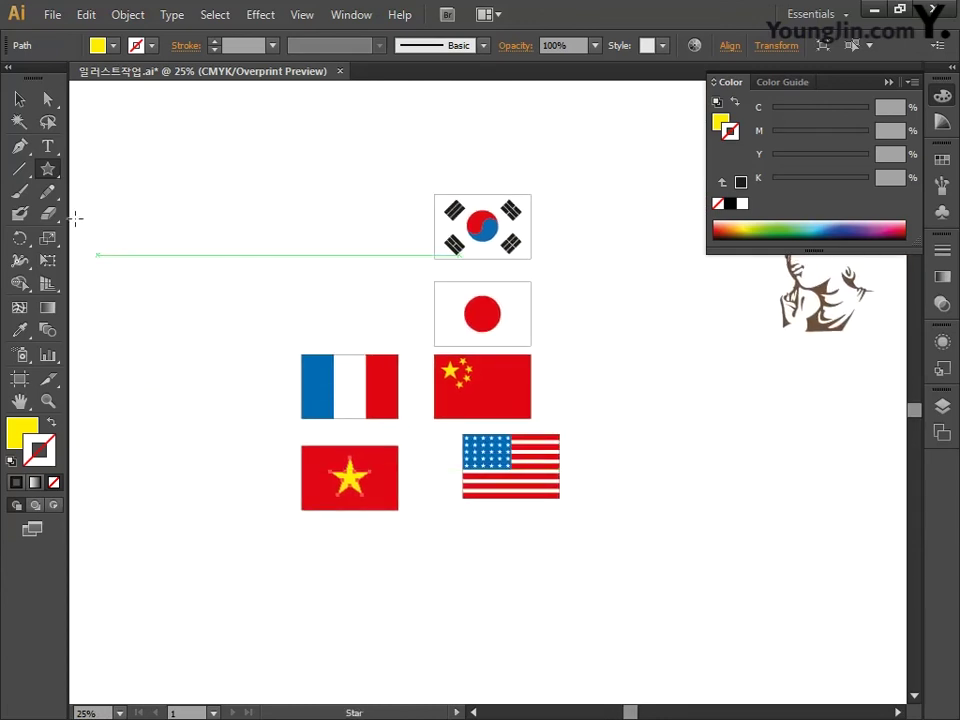
key(v)
drag(596, 538, 439, 435)
drag(549, 486, 521, 490)
drag(323, 369, 492, 563)
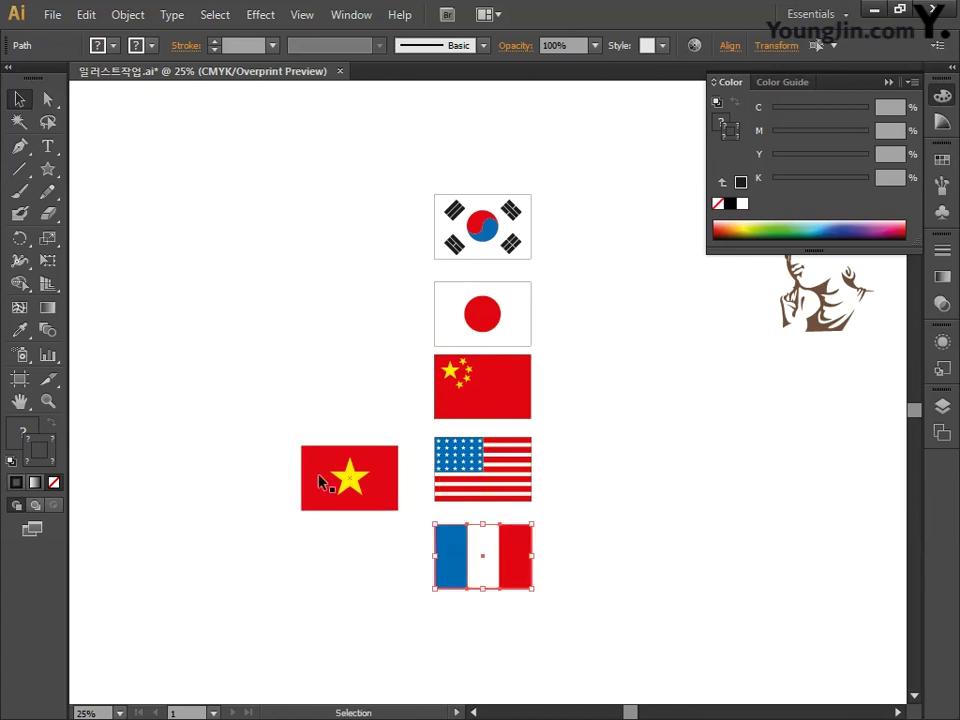
drag(319, 482, 534, 669)
drag(534, 669, 498, 614)
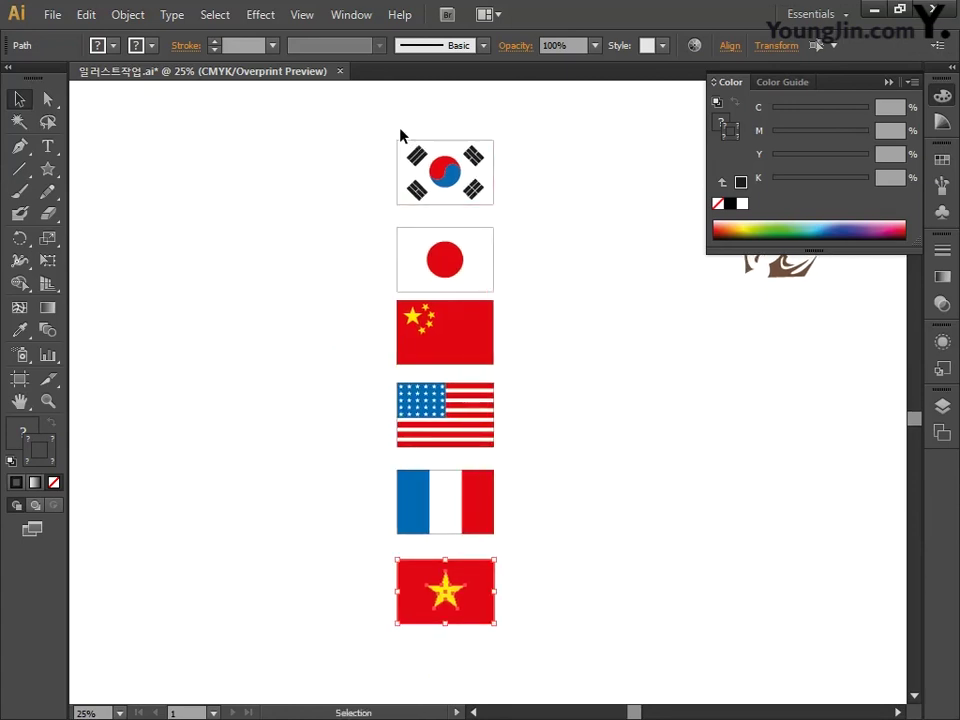
Group the artwork of each of the six flags separately, from the Korean flag down to the Vietnamese flag
drag(365, 123, 510, 221)
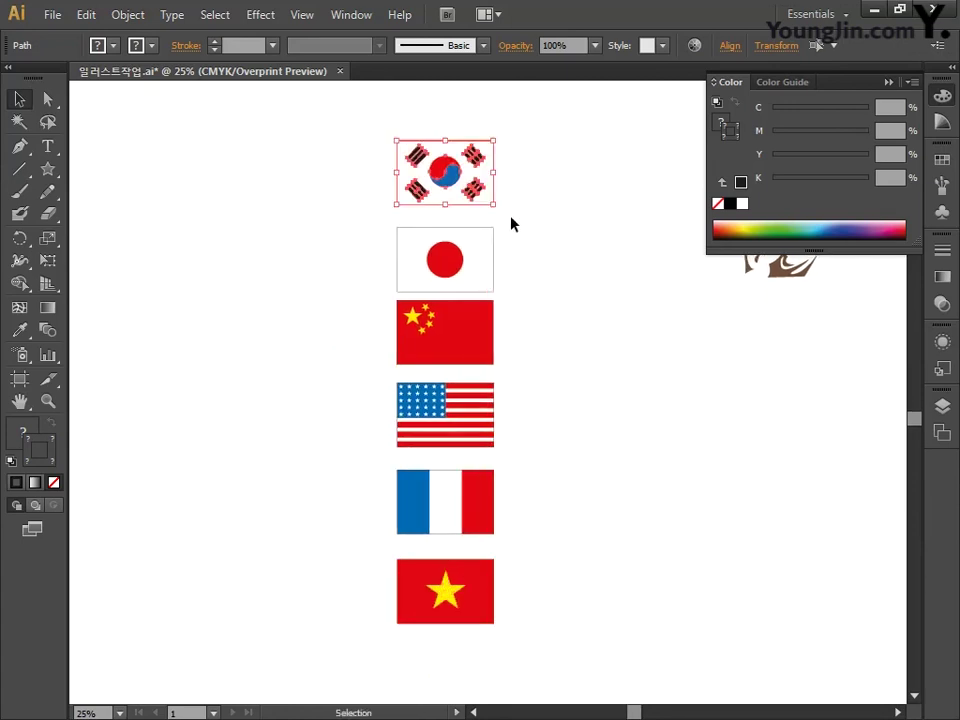
key(v)
click(510, 252)
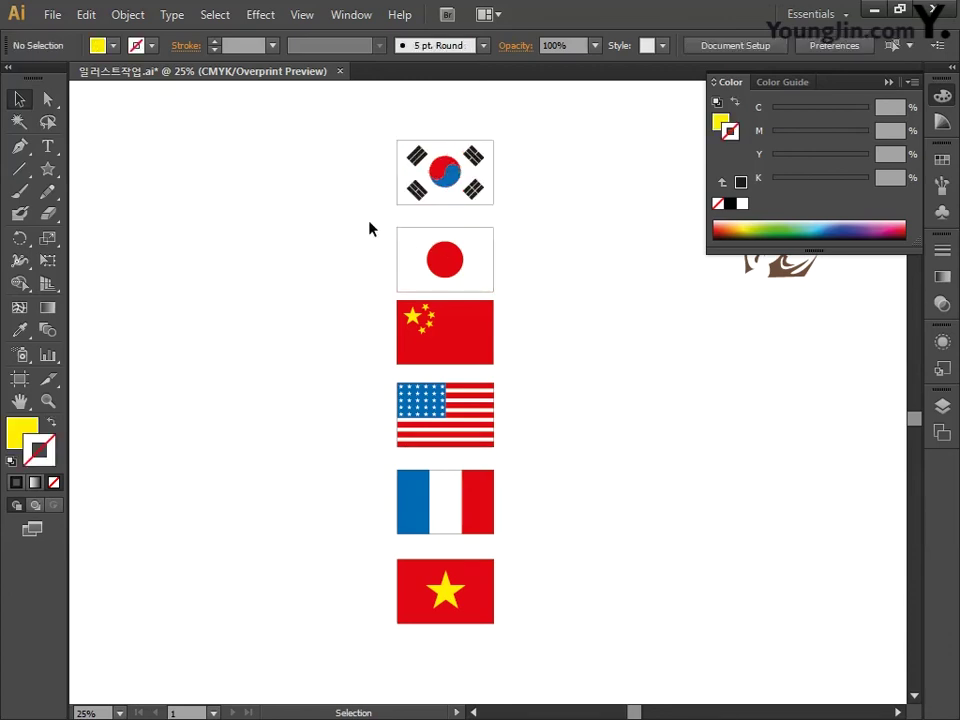
drag(370, 224, 521, 300)
drag(366, 300, 512, 378)
key(a)
drag(373, 373, 524, 462)
drag(381, 463, 531, 550)
drag(369, 546, 540, 656)
key(v)
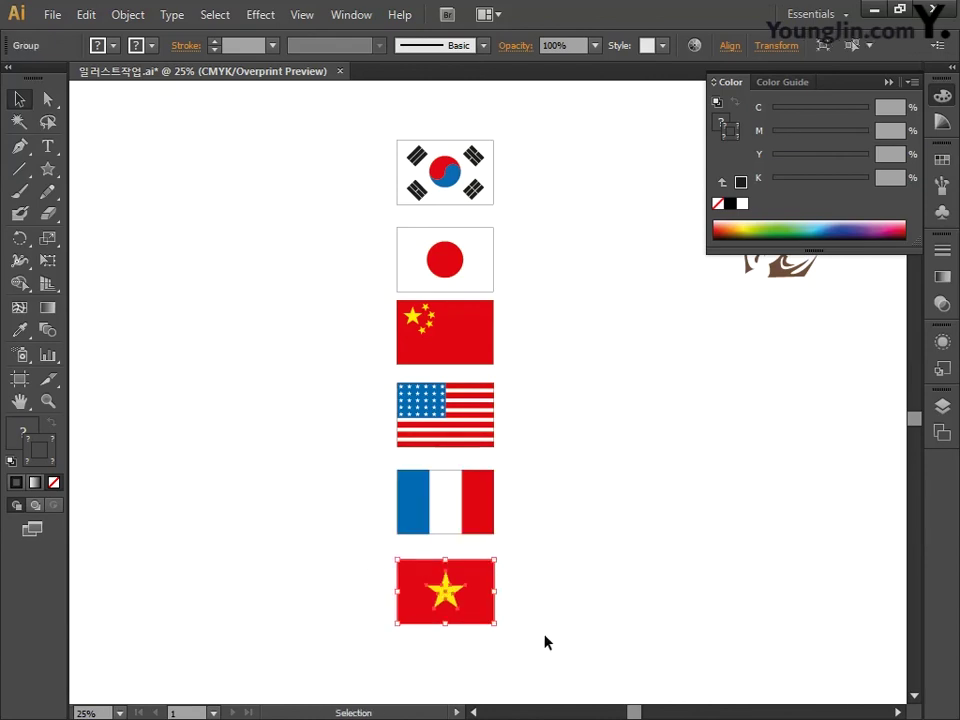
Move the Vietnamese flag slightly lower and distribute all six flags evenly by their vertical centres
click(520, 638)
drag(484, 609, 332, 111)
click(731, 83)
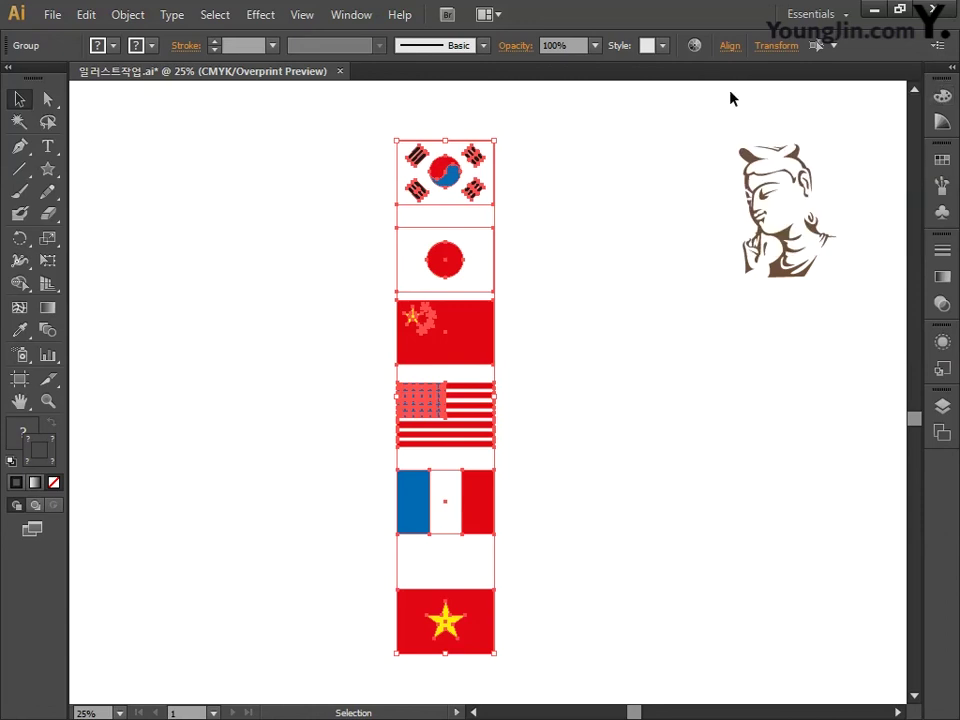
click(366, 15)
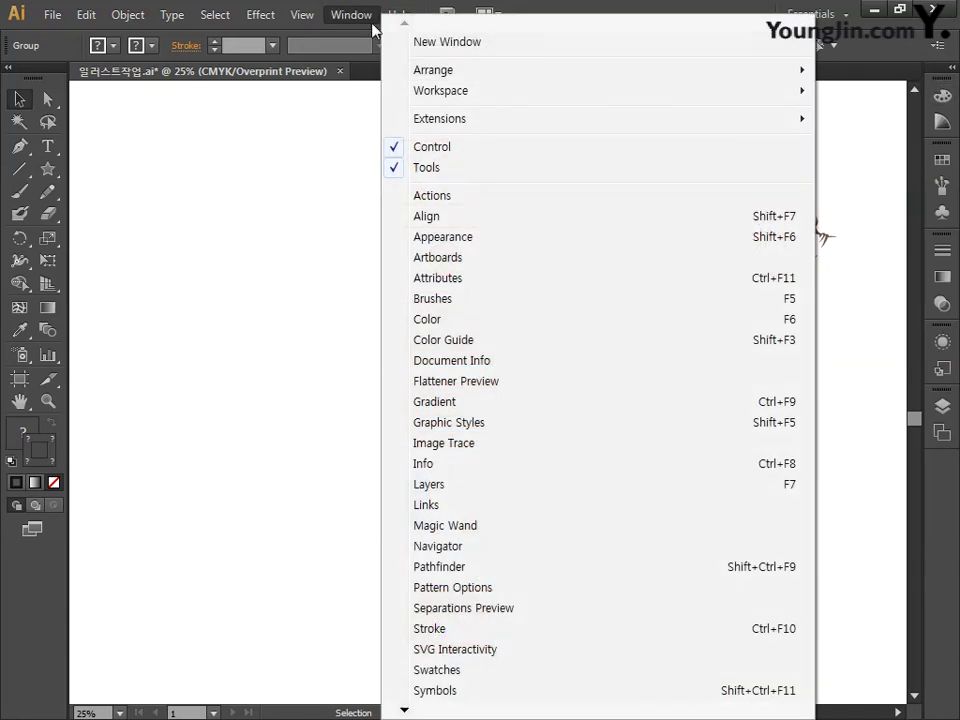
click(427, 216)
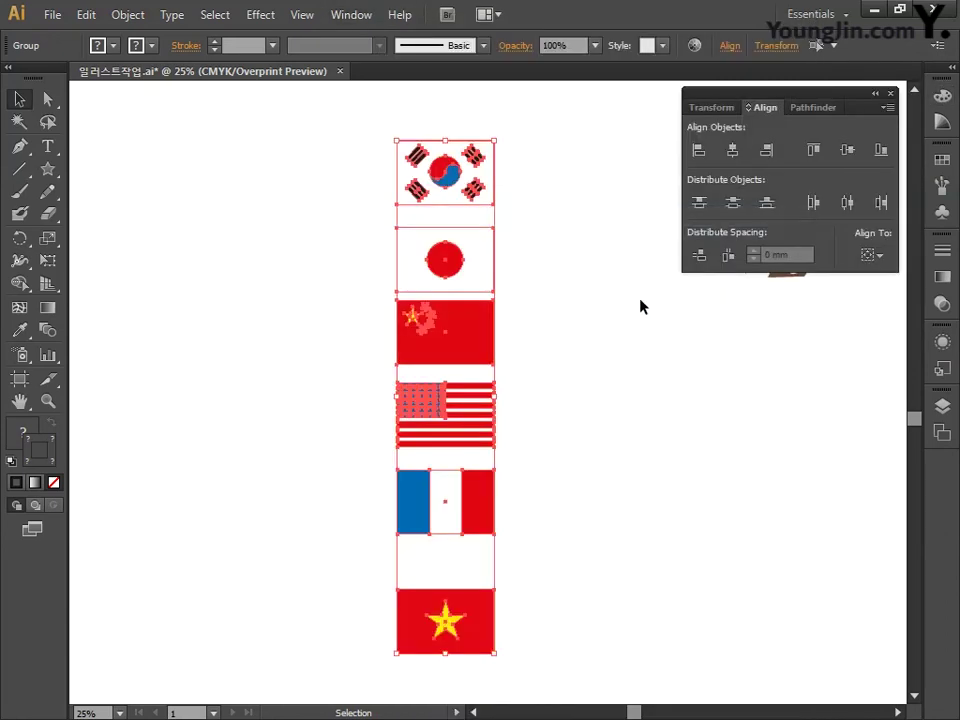
click(733, 202)
click(578, 431)
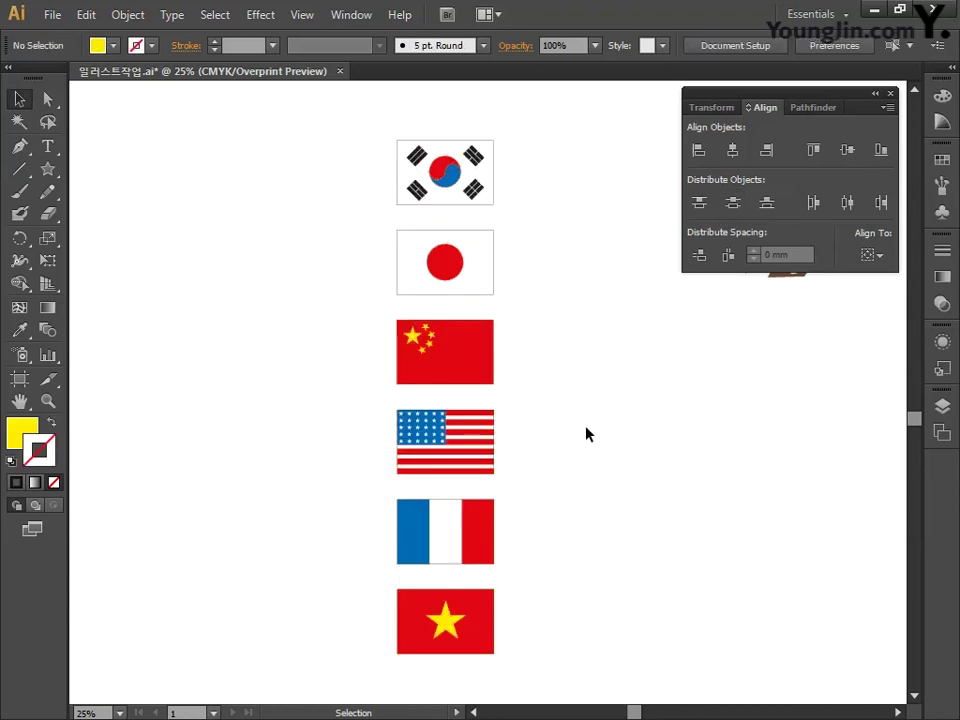
Close the Align options and place a Spiral of 17.6389 mm radius, 80% decay, 8 segments and the second style on blank canvas
drag(591, 426, 605, 429)
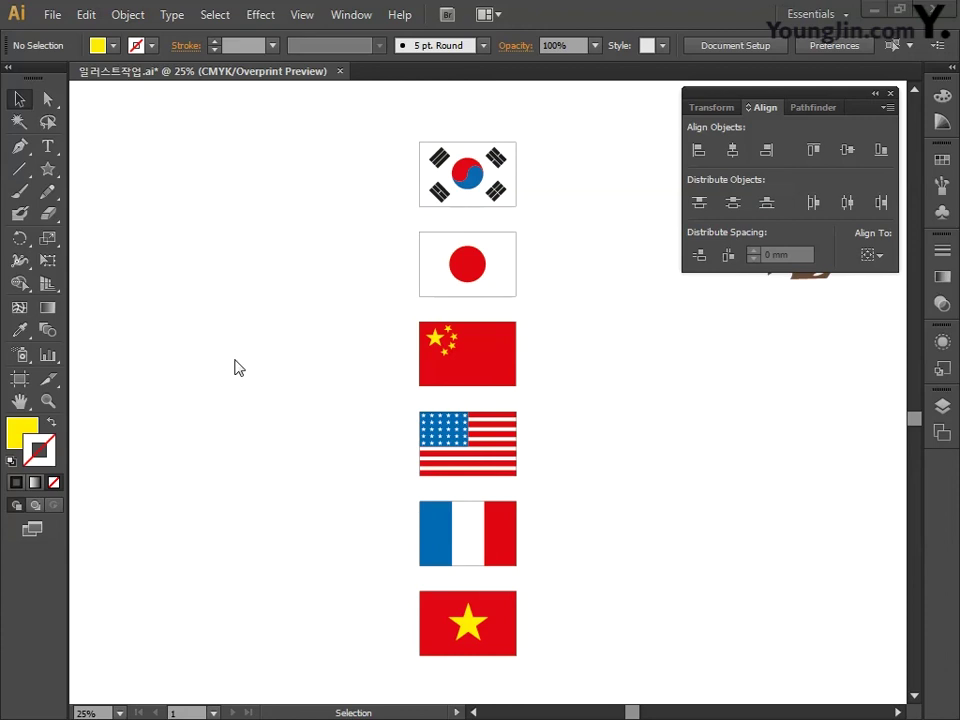
drag(236, 386, 507, 384)
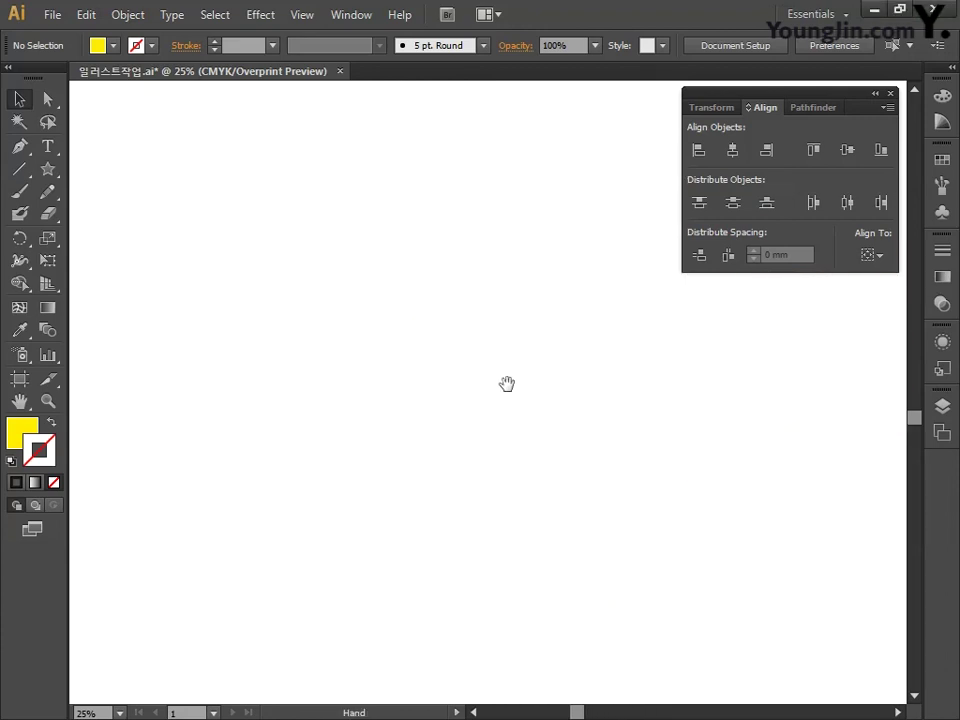
click(891, 93)
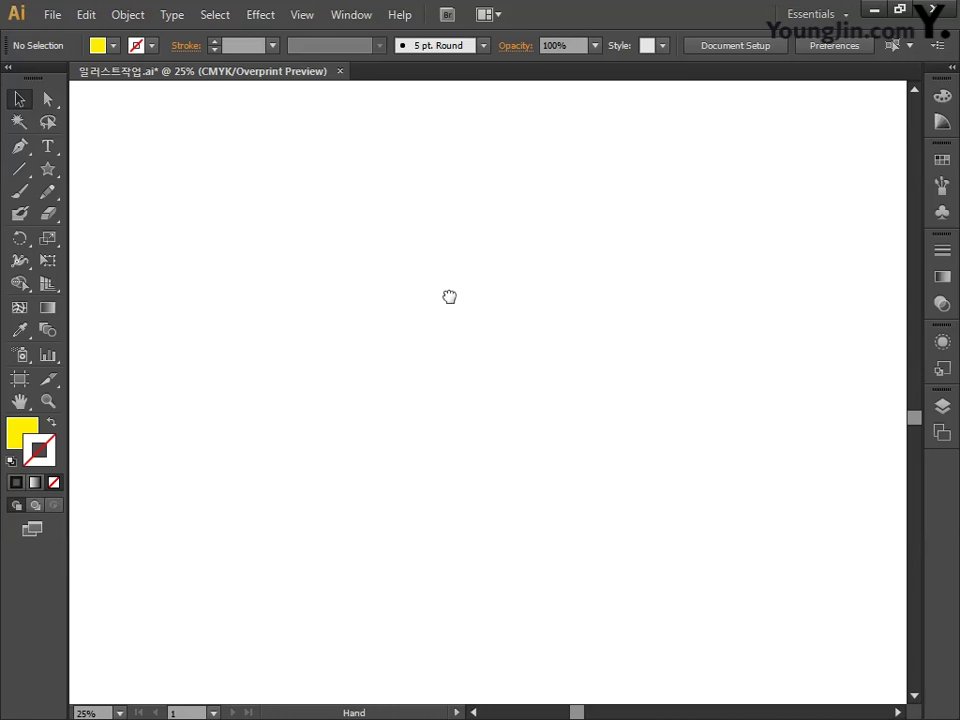
click(22, 170)
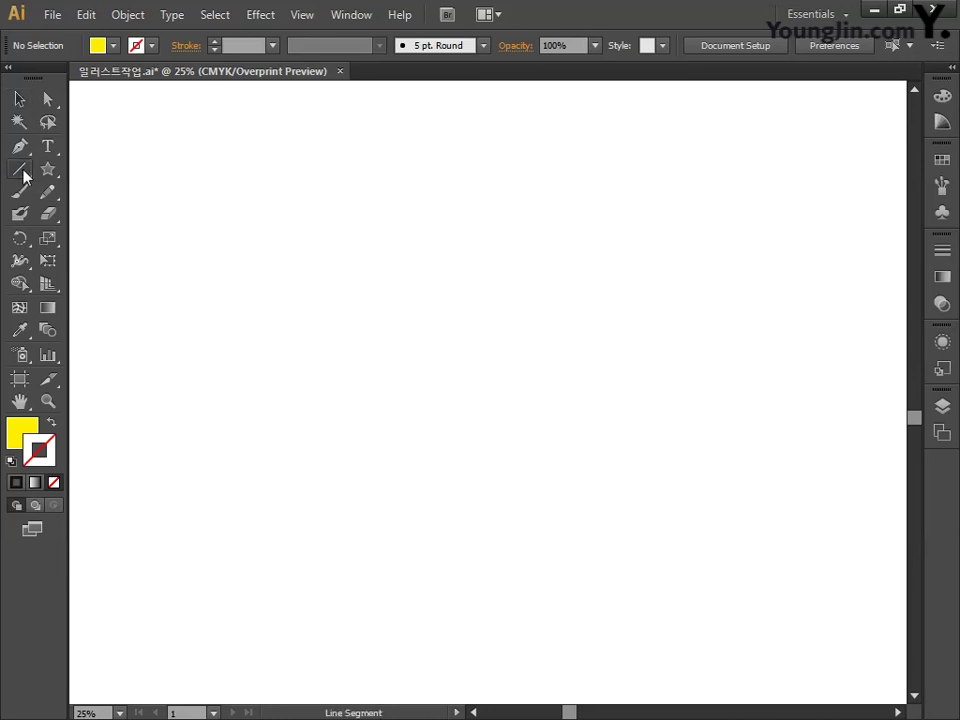
drag(24, 176, 127, 210)
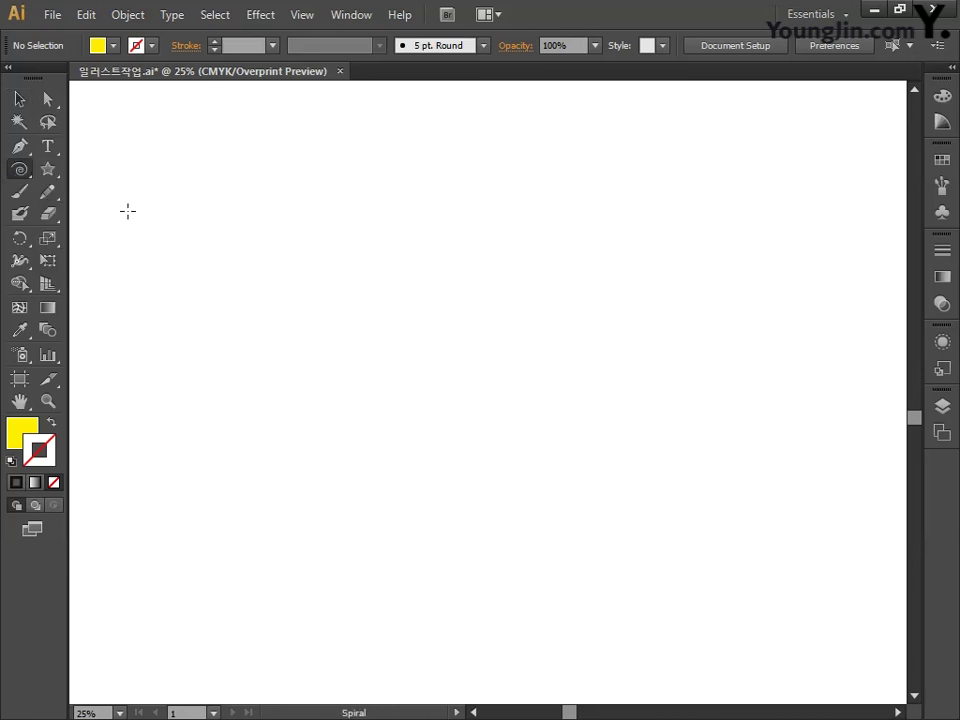
click(374, 325)
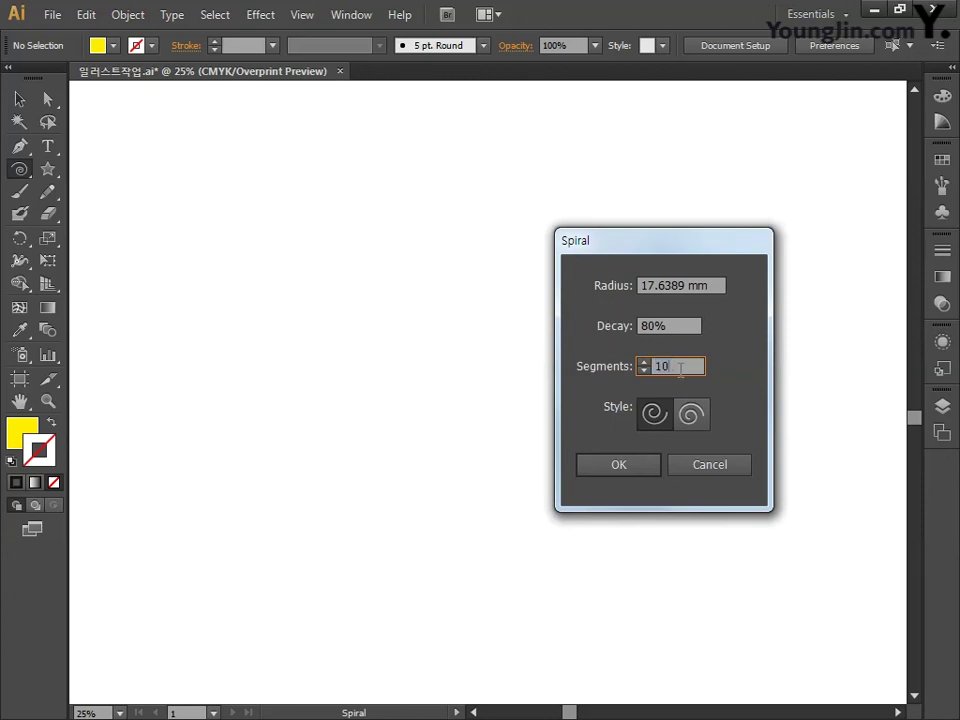
text(8)
click(697, 424)
key(Return)
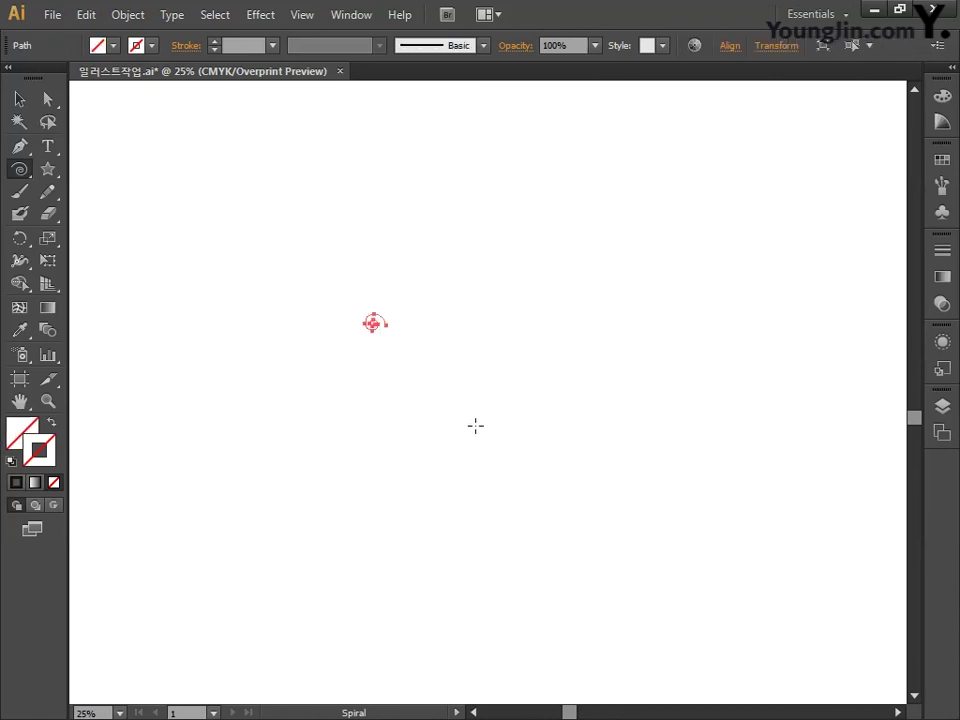
Give the spiral a near-black #070703 stroke with no fill
key(ctrl+equal)
key(ctrl+equal)
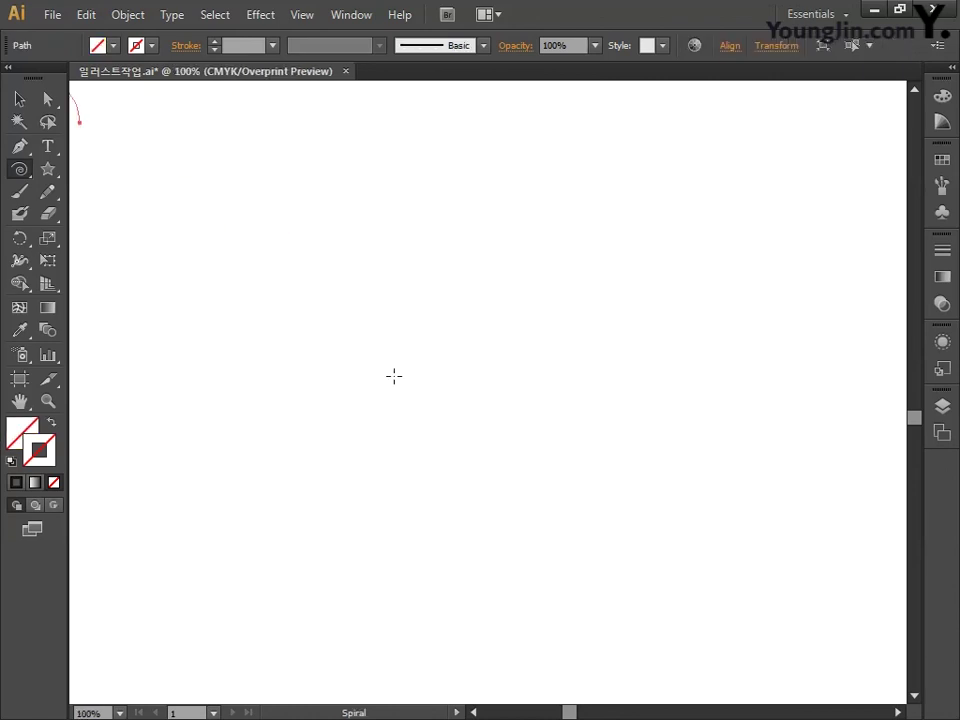
drag(394, 375, 596, 454)
key(ctrl+equal)
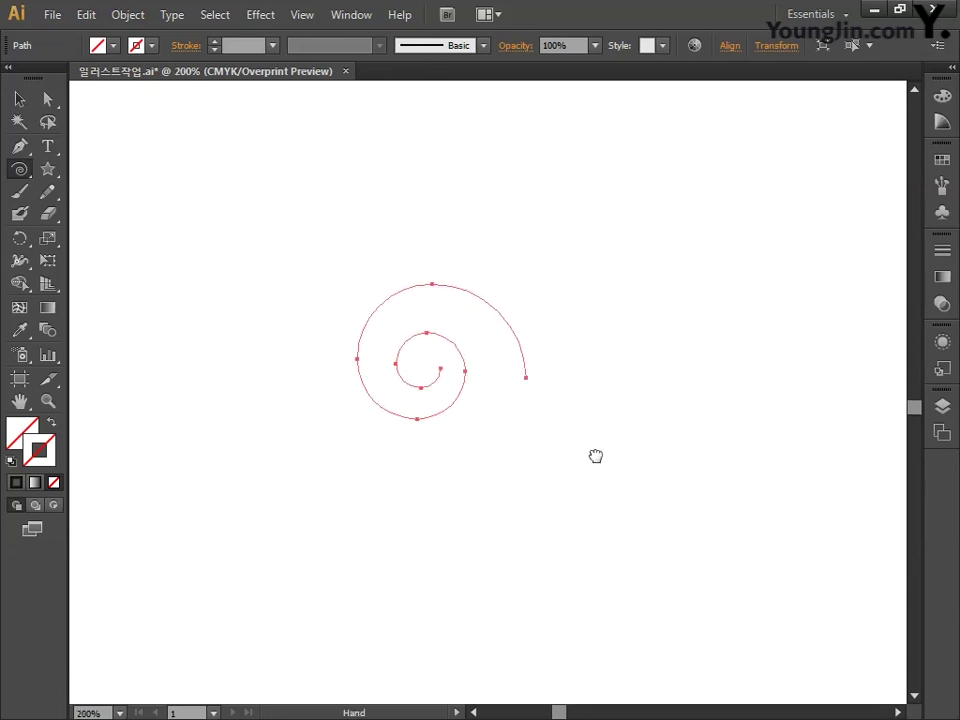
double_click(50, 458)
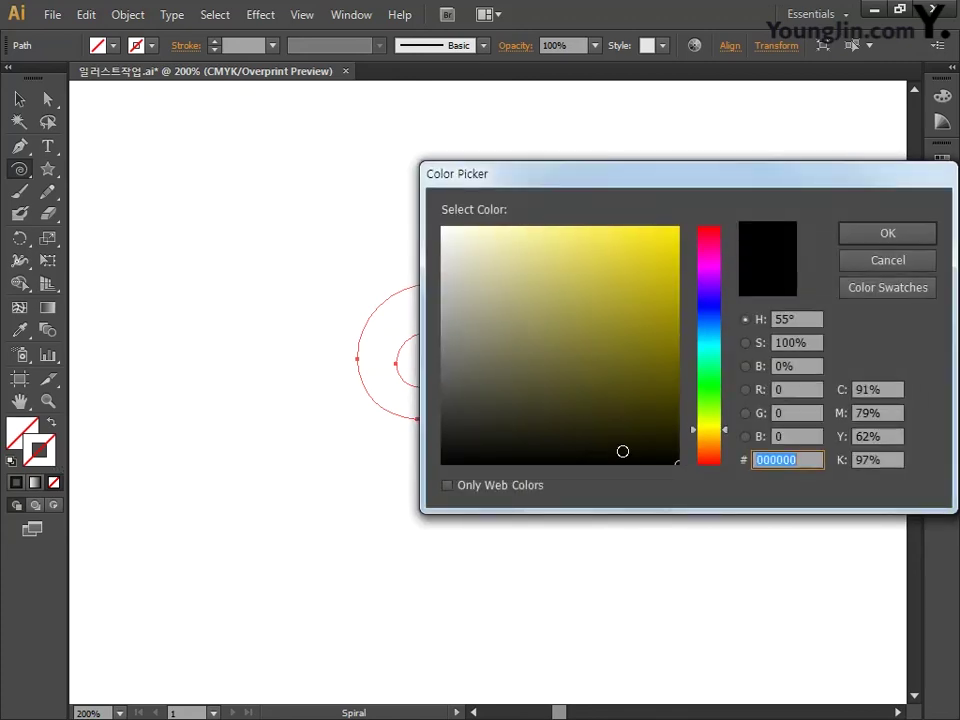
drag(622, 451, 589, 458)
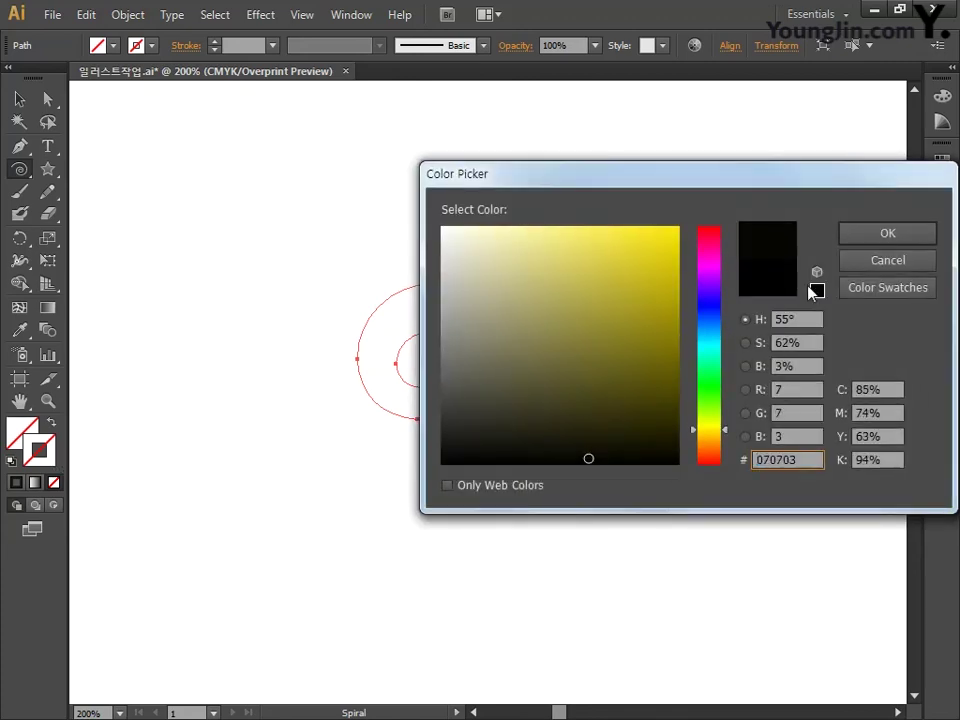
click(866, 236)
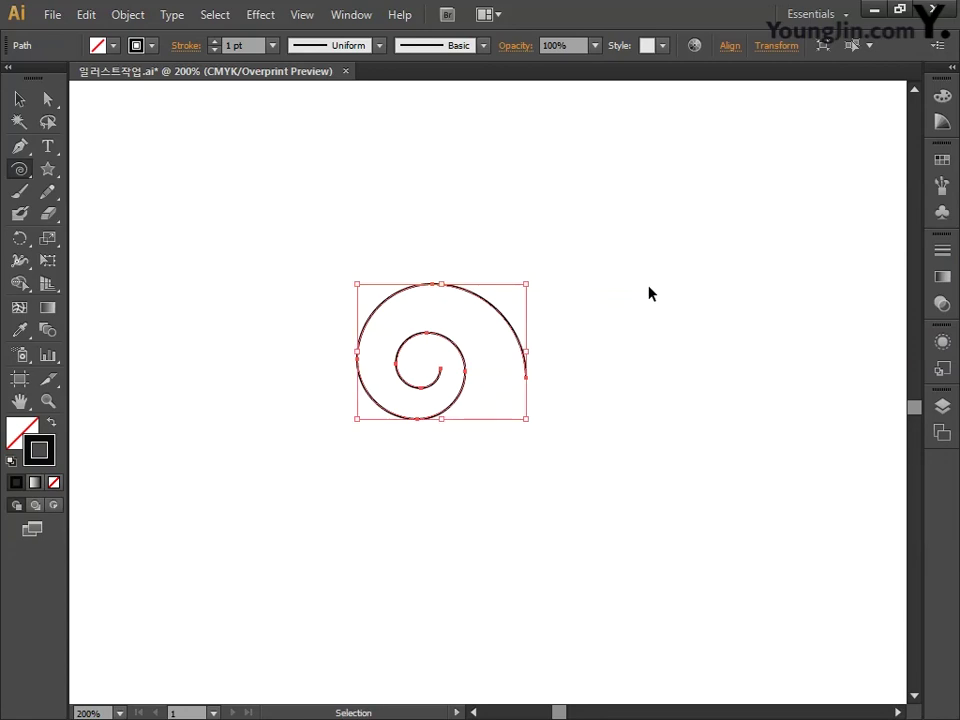
Rotate the spiral by about 180 degrees so its outer end sits at the left, and deselect it
key(ctrl+plus)
key(ctrl+plus)
key(space)
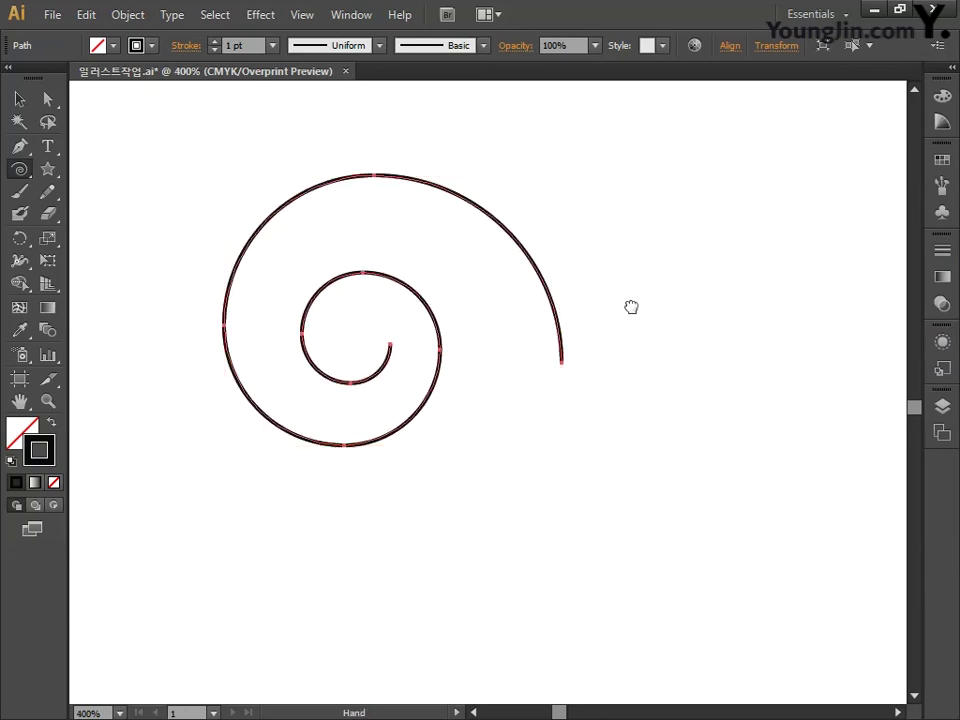
drag(632, 306, 707, 332)
click(21, 101)
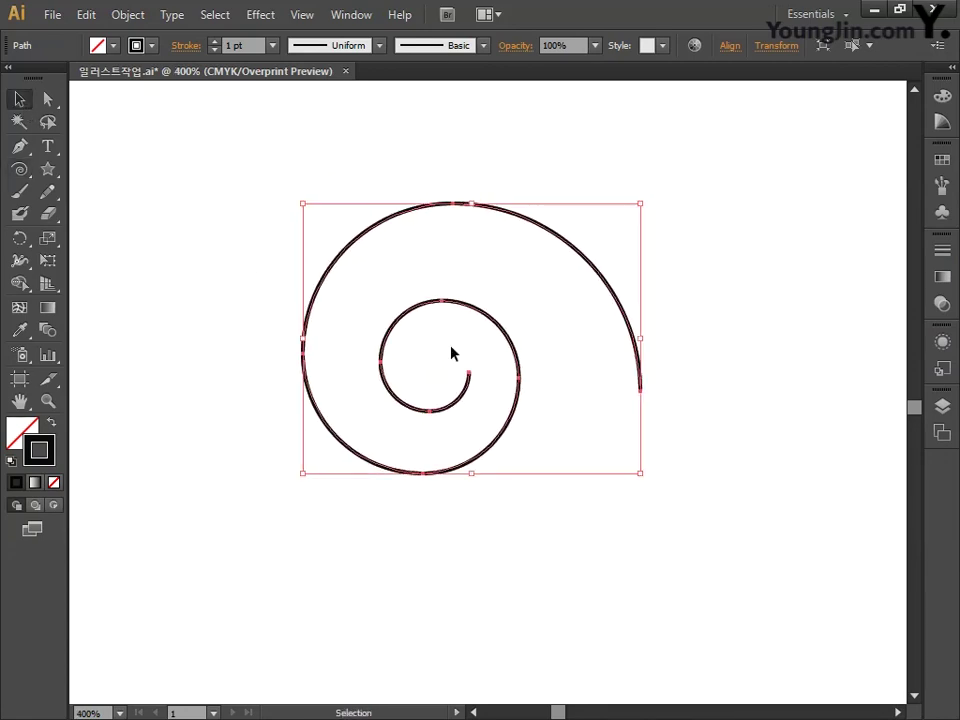
drag(647, 483, 222, 246)
click(401, 536)
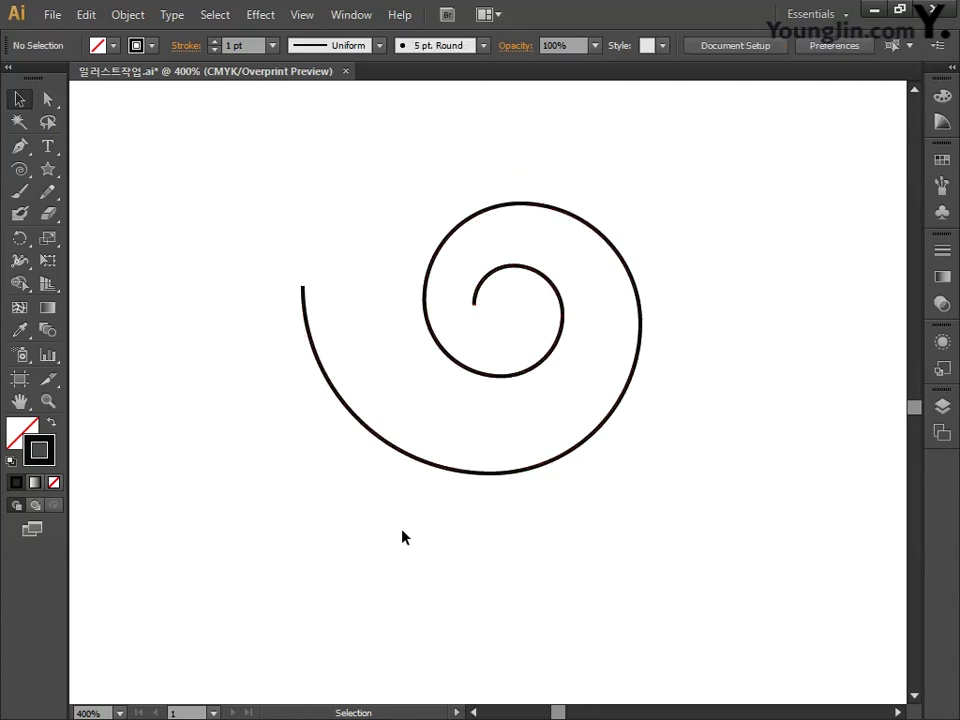
Draw a smaller freehand spiral with six segments above the large one
drag(484, 527, 461, 567)
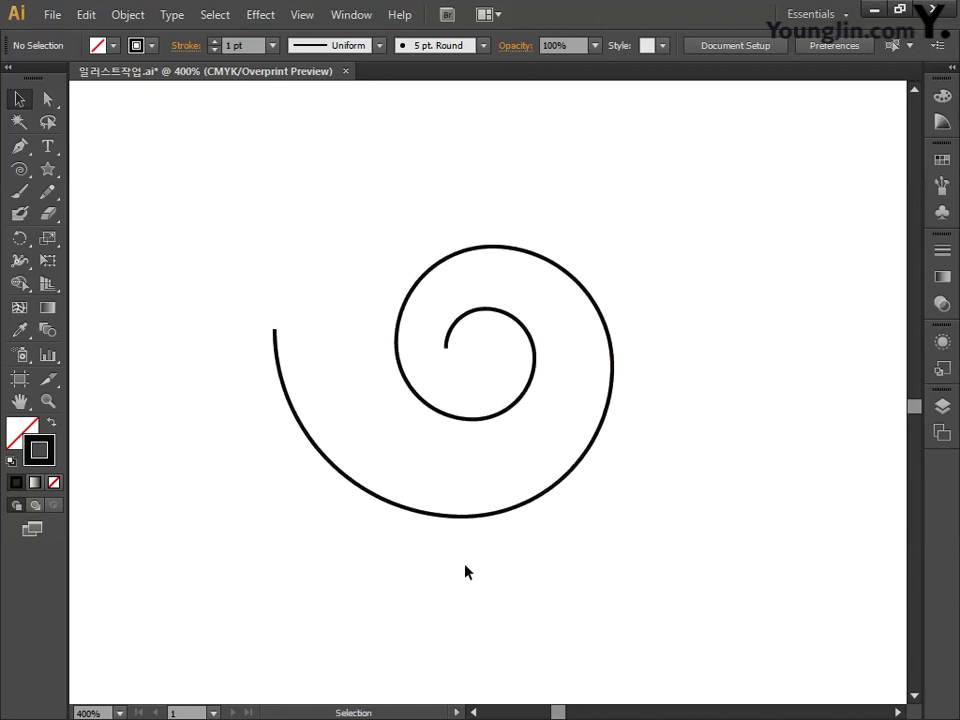
drag(499, 553, 481, 578)
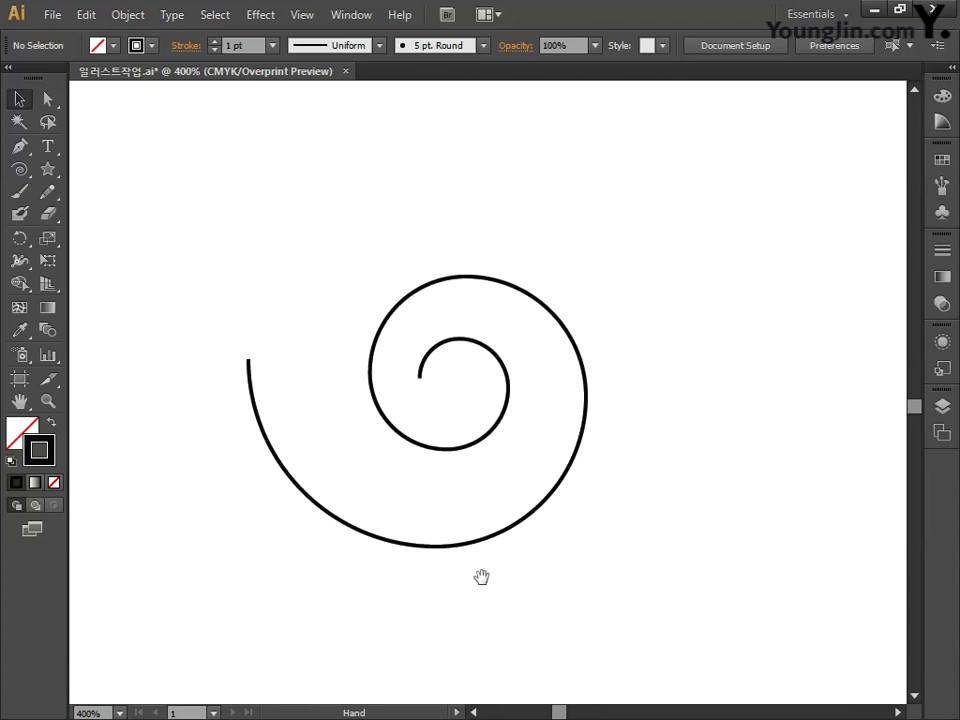
drag(441, 602, 364, 598)
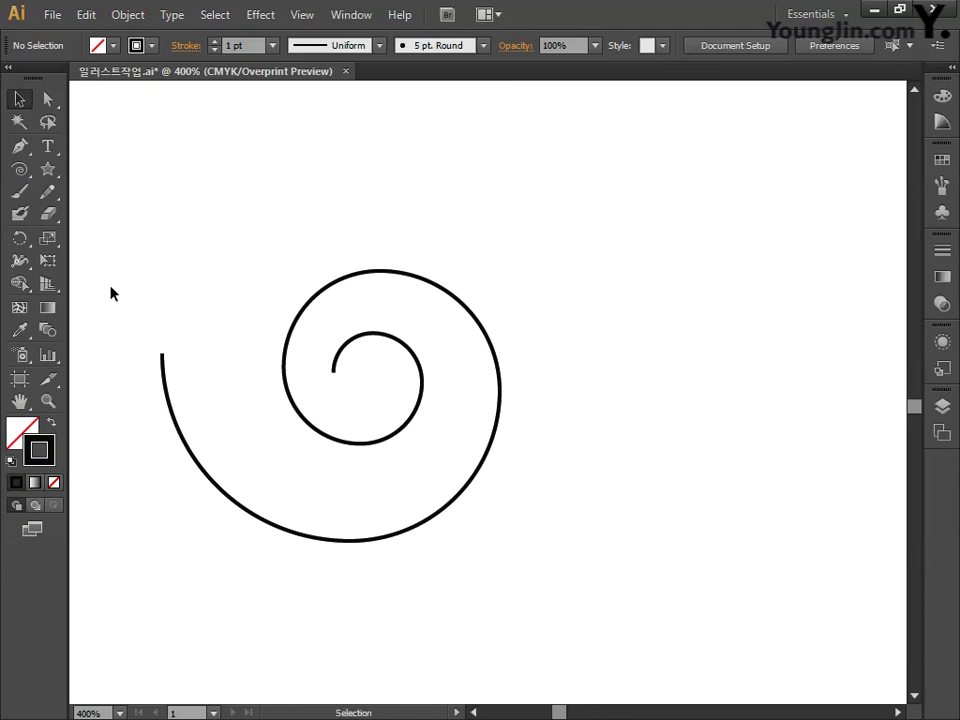
click(19, 169)
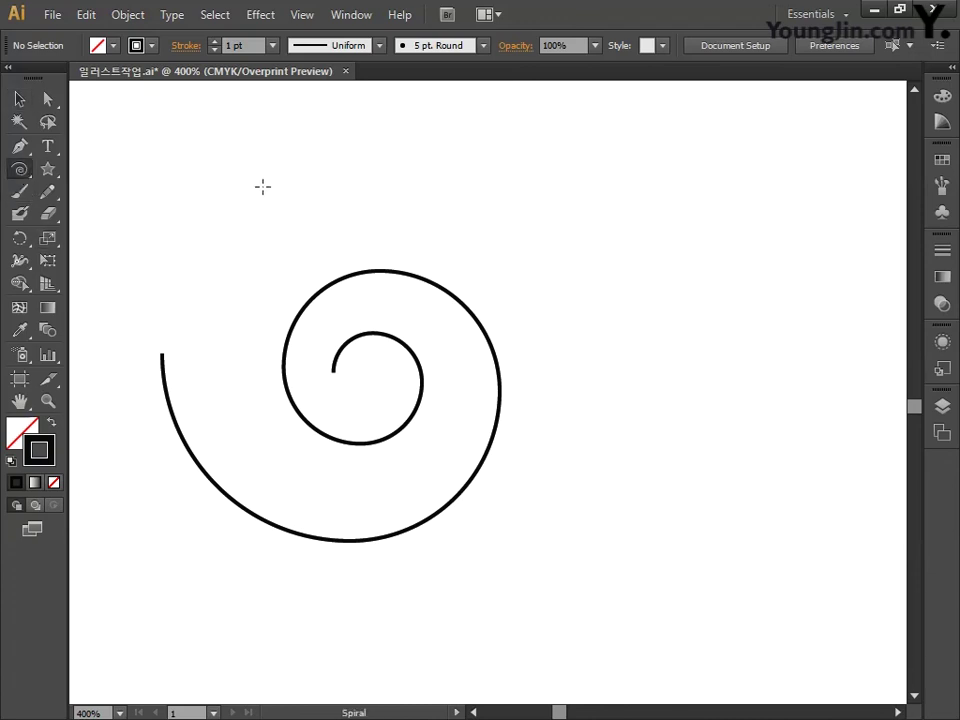
drag(278, 185, 362, 200)
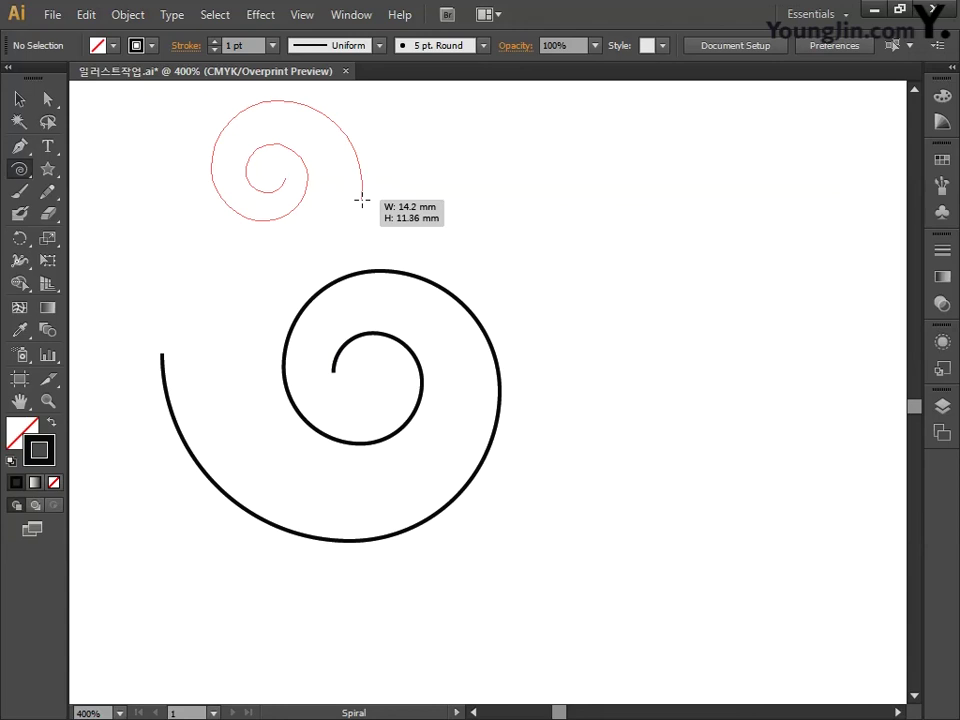
drag(361, 200, 362, 201)
key(Up)
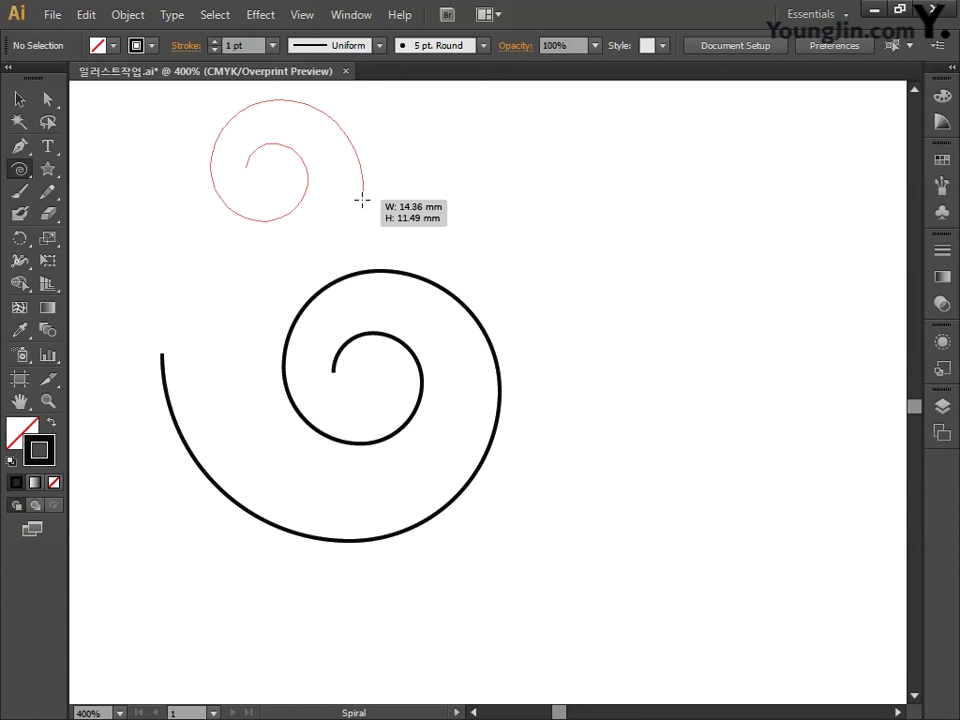
drag(361, 200, 373, 168)
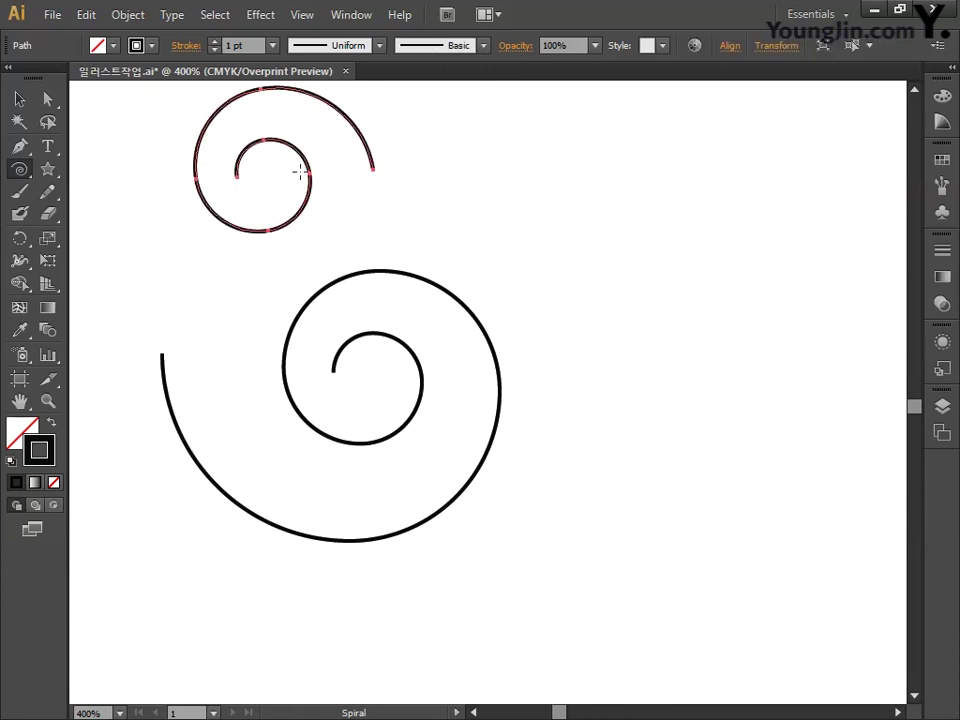
Move the small spiral down until its lower curve touches the upper-left edge of the large spiral
click(21, 100)
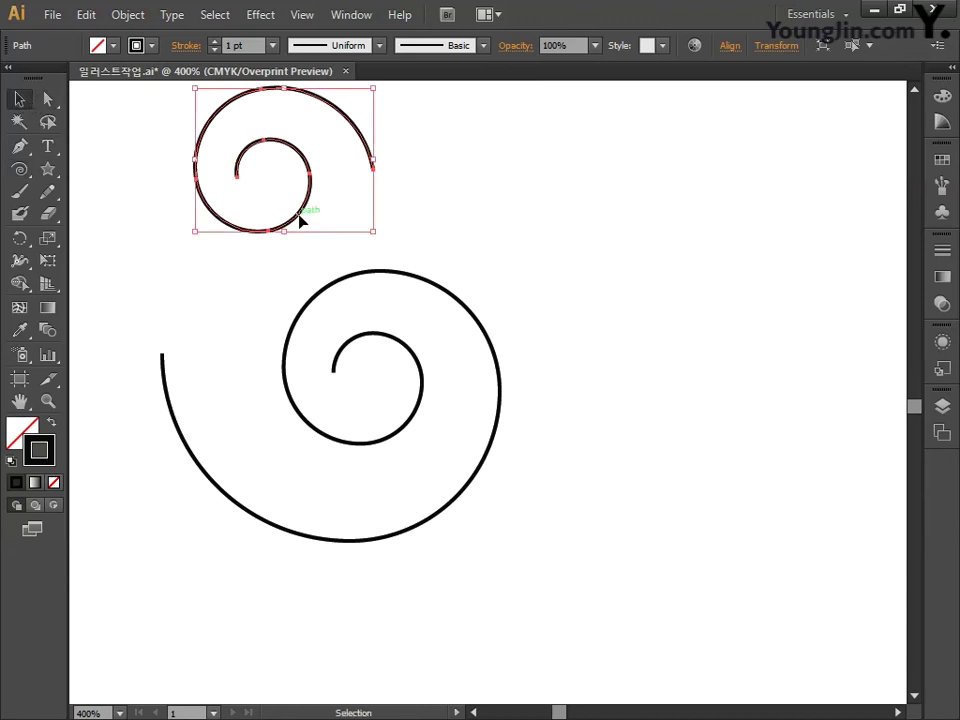
drag(300, 217, 336, 280)
click(505, 262)
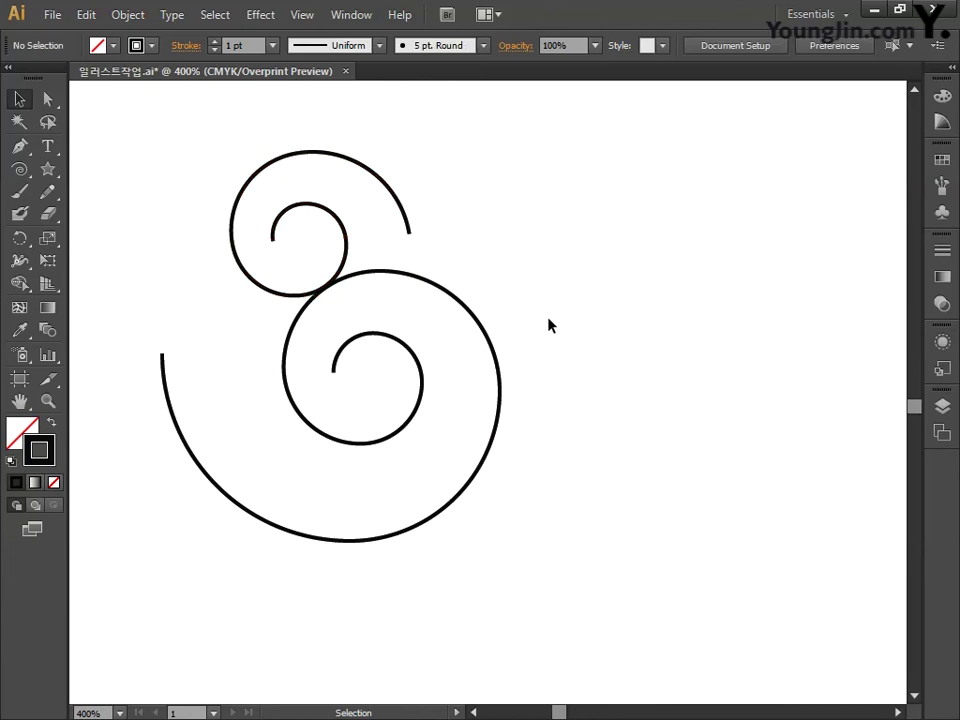
Draw a third, large spiral overlapping the right side of the first one, with its outer end pointing up at the right
key(space)
drag(637, 321, 614, 354)
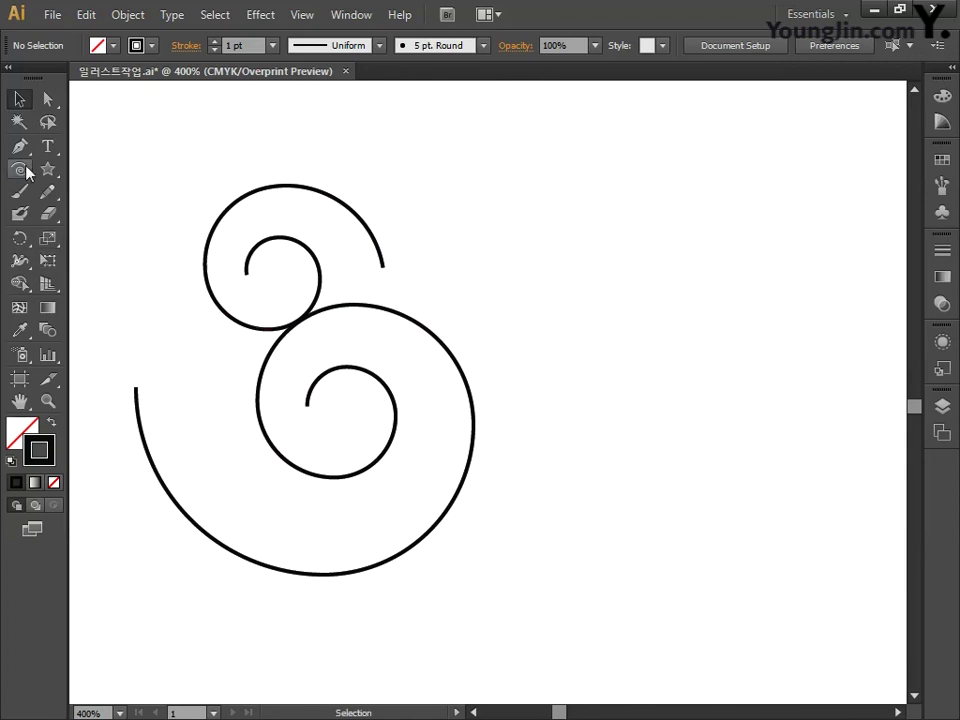
click(24, 170)
drag(545, 378, 719, 344)
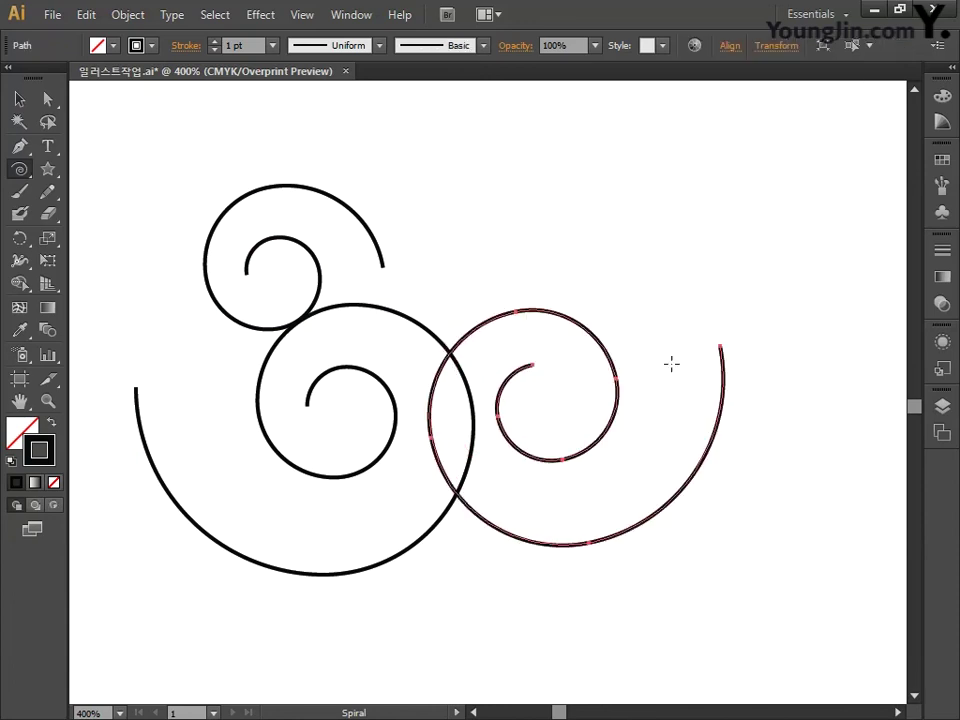
Enlarge the third spiral slightly and move it up and right so it only touches the first spiral's right edge
key(v)
drag(605, 350, 650, 350)
drag(767, 311, 804, 281)
drag(672, 326, 667, 302)
click(608, 248)
Draw a small spiral with its outer end facing left and rest it on the upper-left edge of the right-hand large spiral
click(19, 169)
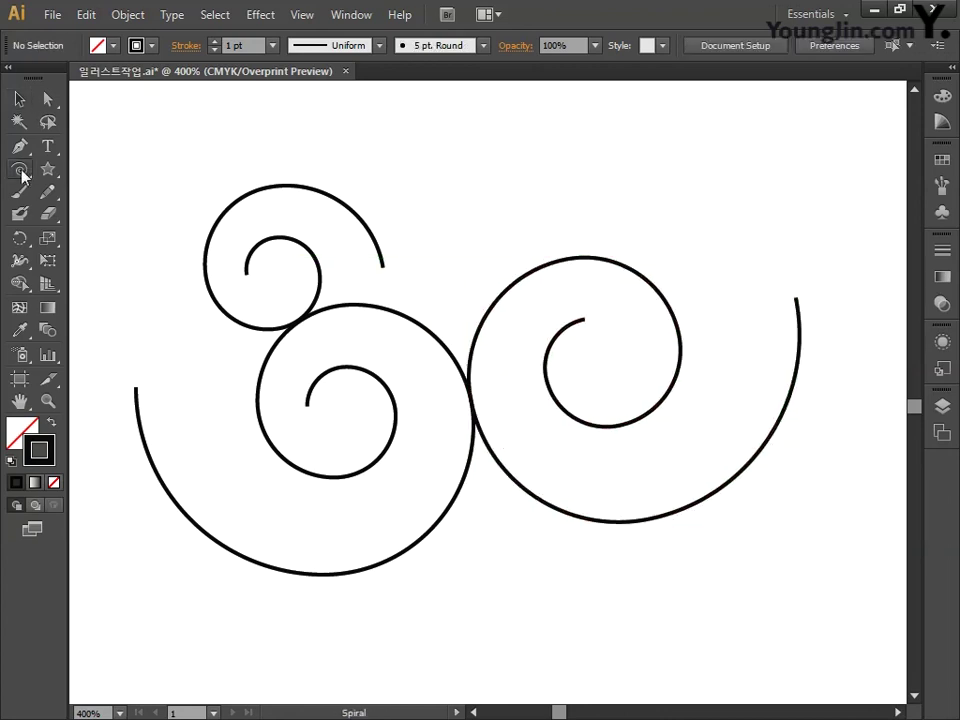
drag(450, 168, 373, 175)
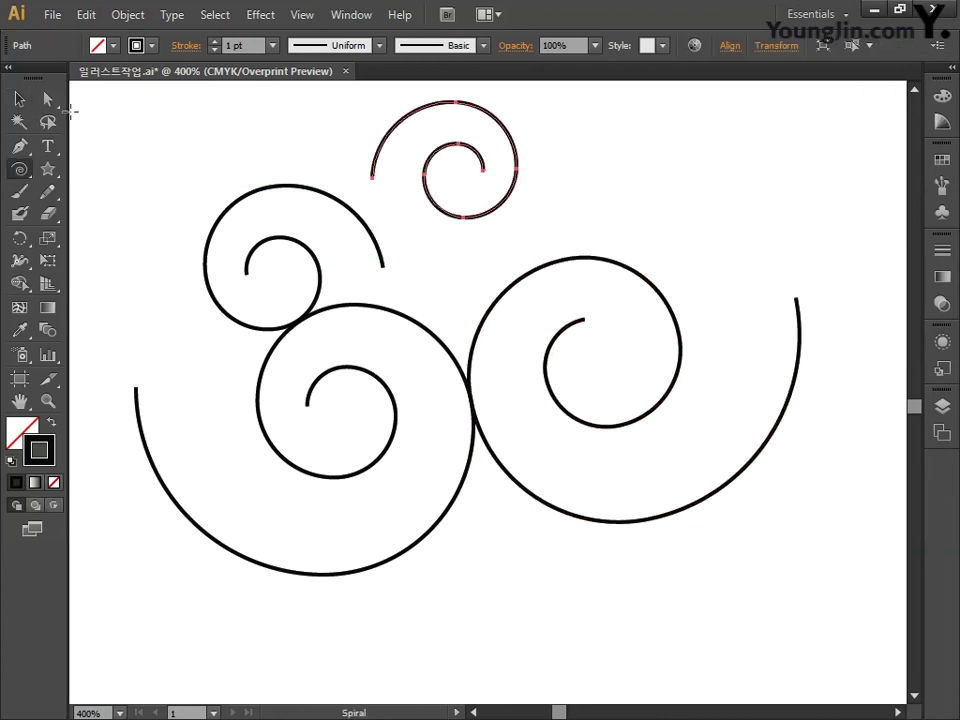
click(19, 98)
drag(527, 238, 563, 253)
click(660, 214)
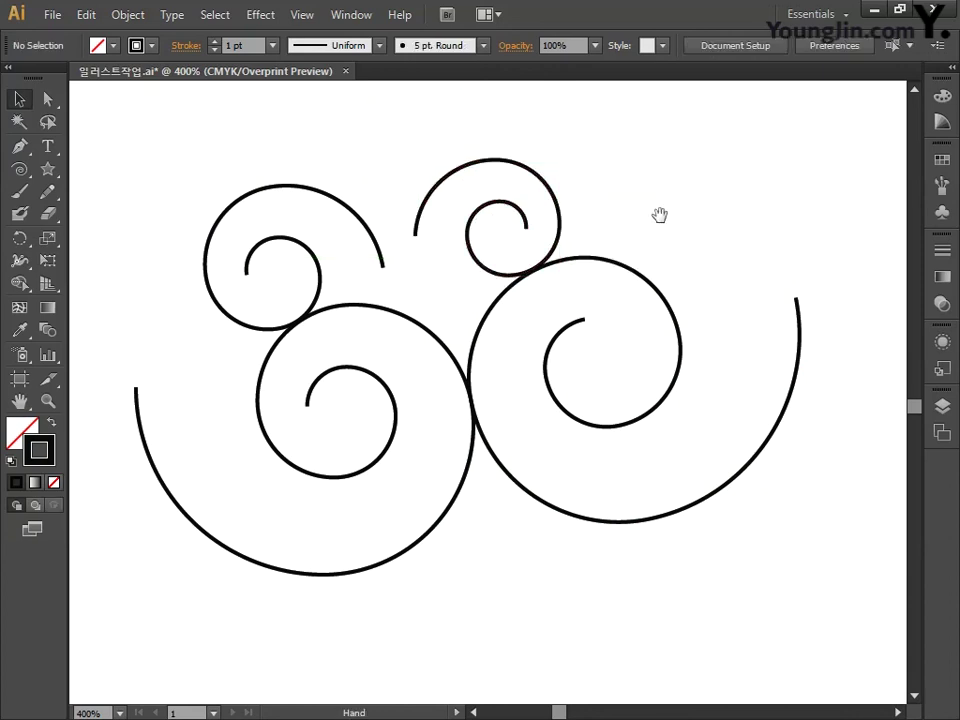
Shift the upper-right small spiral slightly right and up, and rotate and nudge the upper-left one so both still touch the large spirals
drag(660, 214, 690, 240)
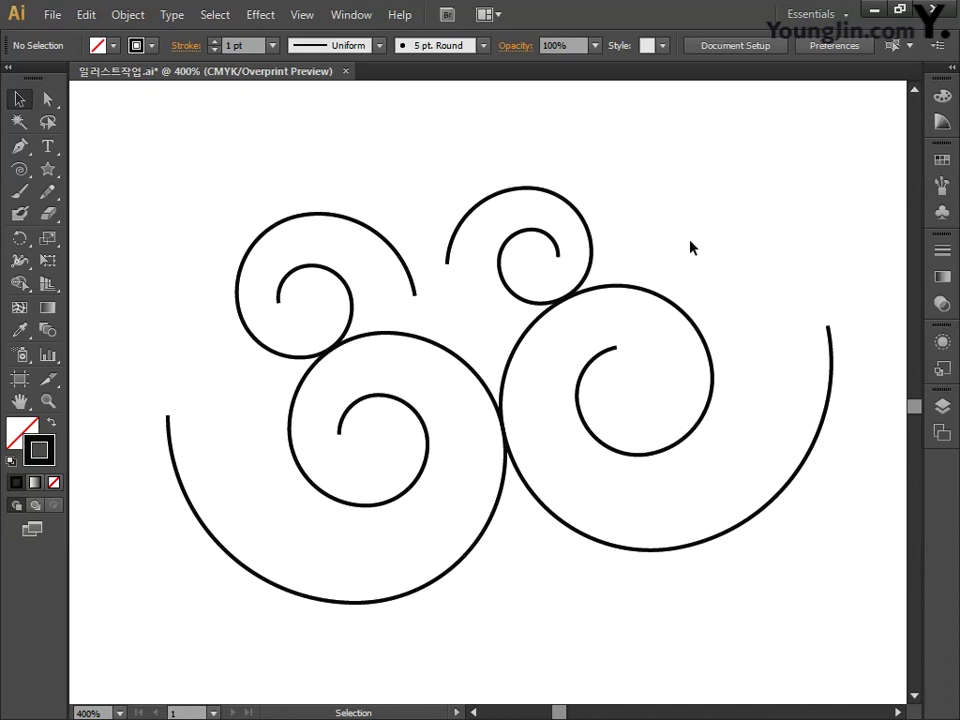
drag(597, 251, 614, 246)
click(408, 262)
drag(441, 323, 354, 360)
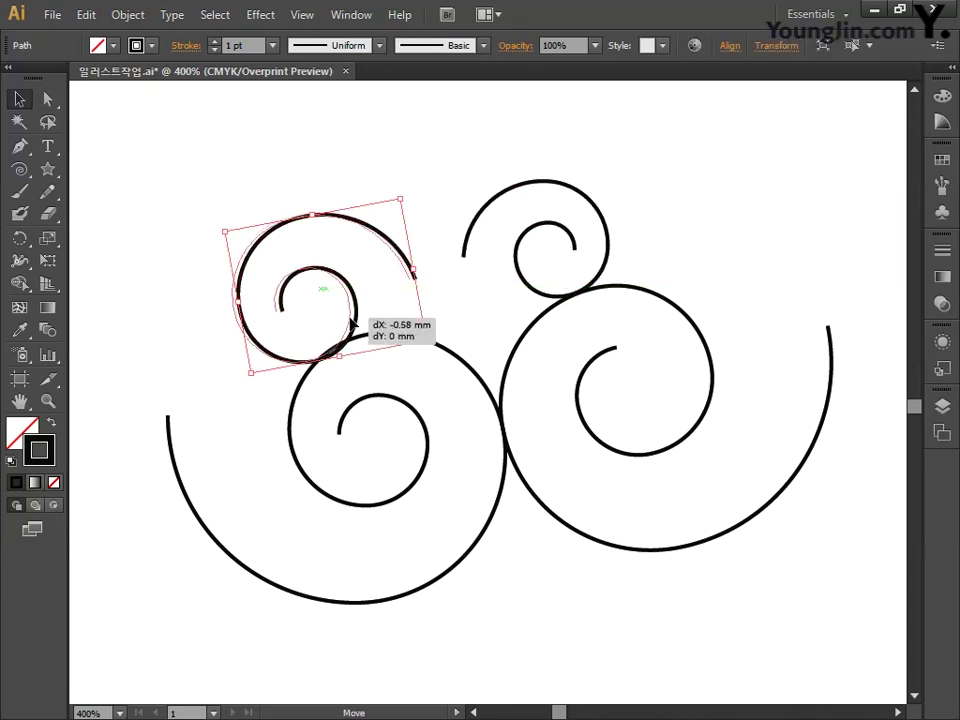
key(ctrl+shift+a)
Connect the facing outer ends of the two small spirals with a short upward-arching Pen curve
click(20, 147)
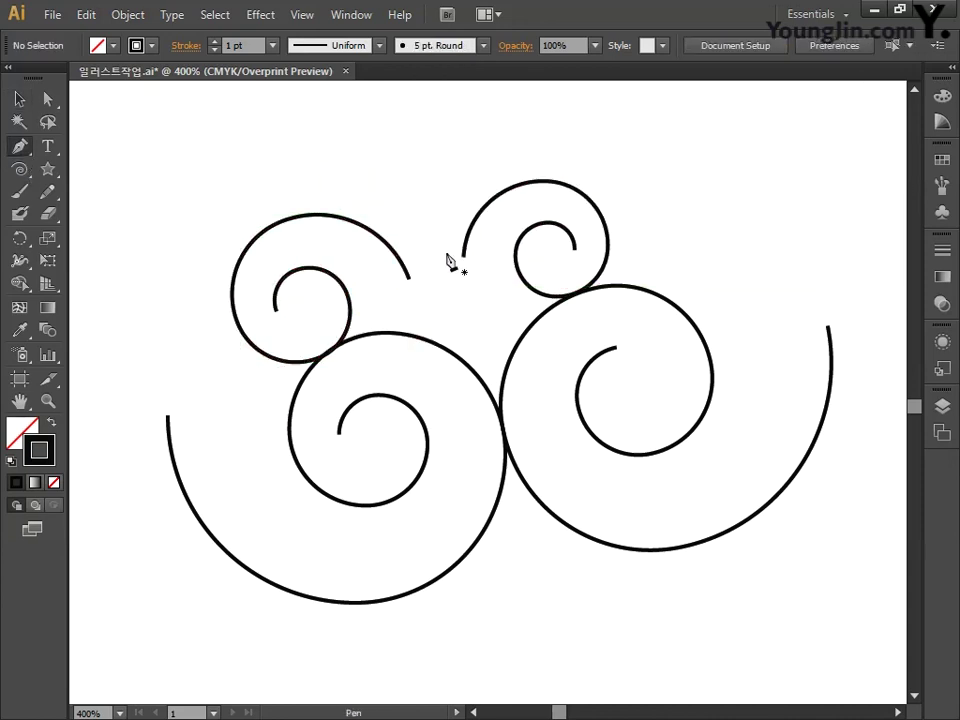
click(409, 278)
drag(463, 256, 506, 293)
Draw a wavy Pen line closing the gap between the right-hand large spiral's upper curve and its outer end
drag(695, 318, 763, 336)
click(829, 327)
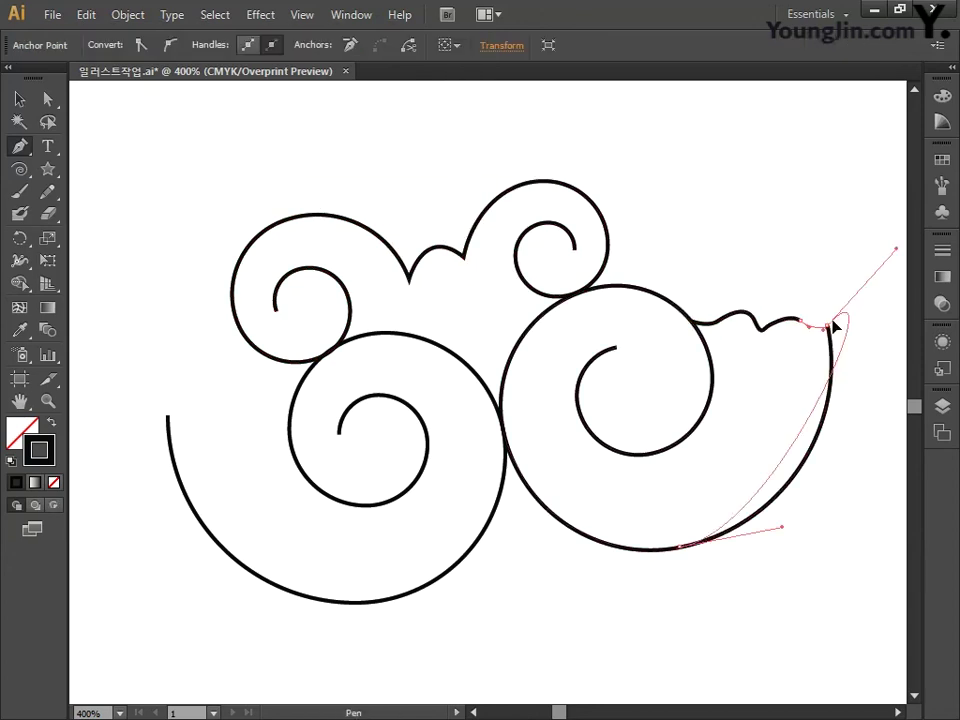
drag(818, 323, 818, 290)
key(ctrl+z)
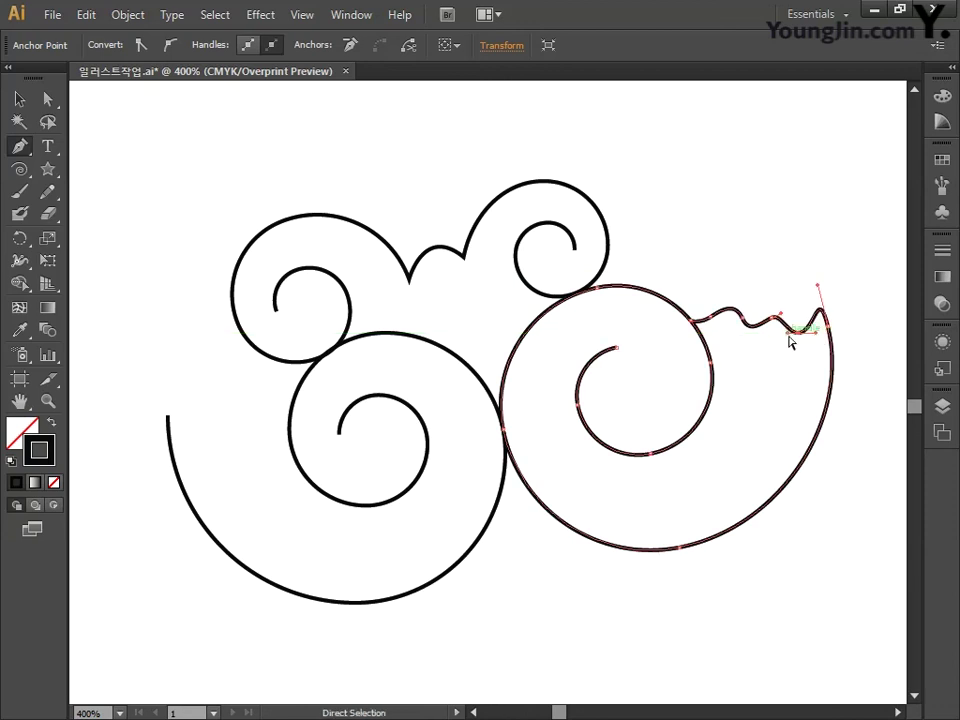
key(v)
click(99, 129)
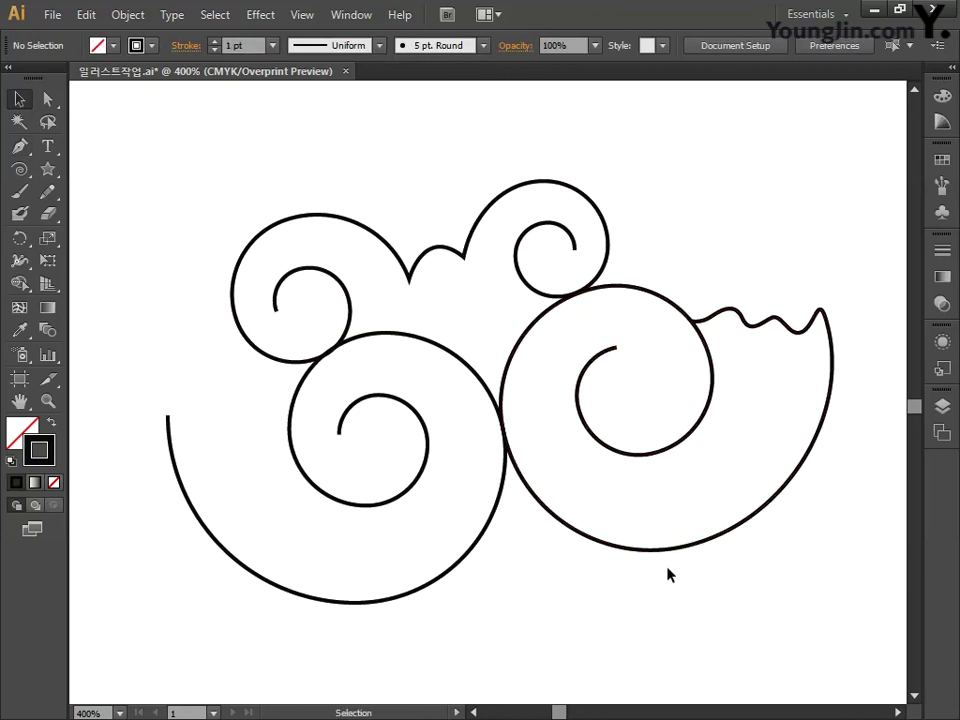
Select all the spirals and connecting curves, and open the Artistic_ChalkCharcoalPencil brush library with more of its brushes showing
drag(158, 157, 845, 636)
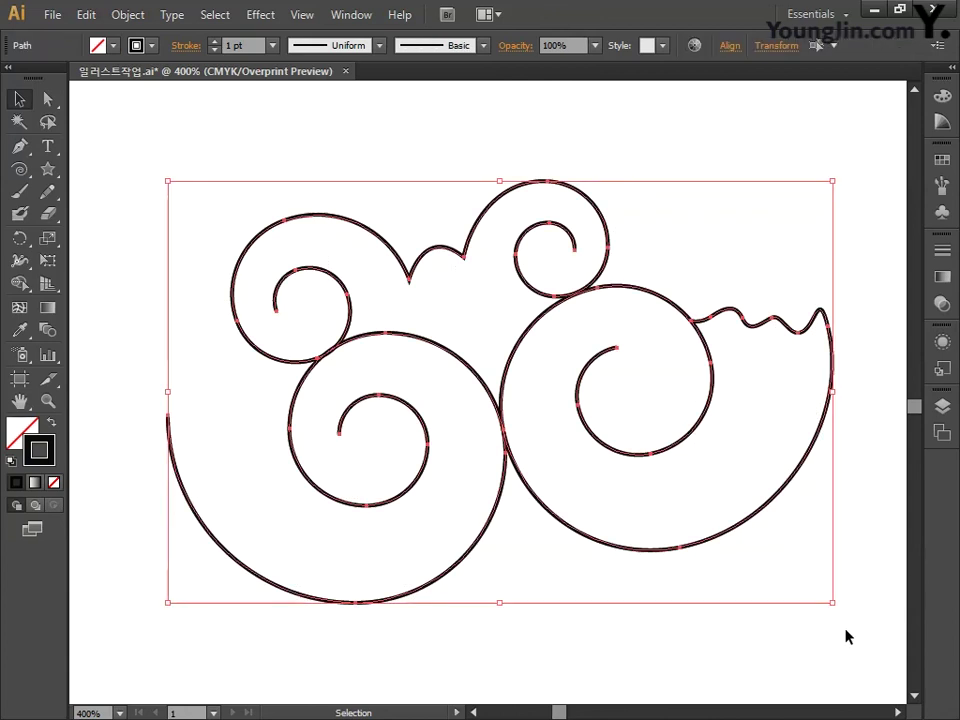
click(940, 187)
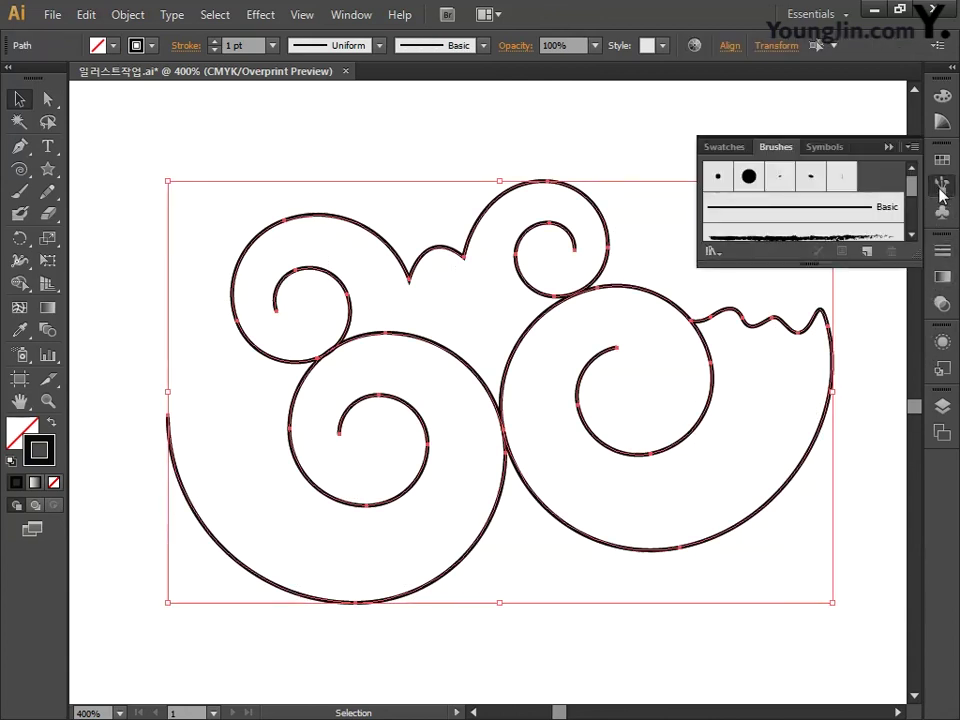
click(912, 150)
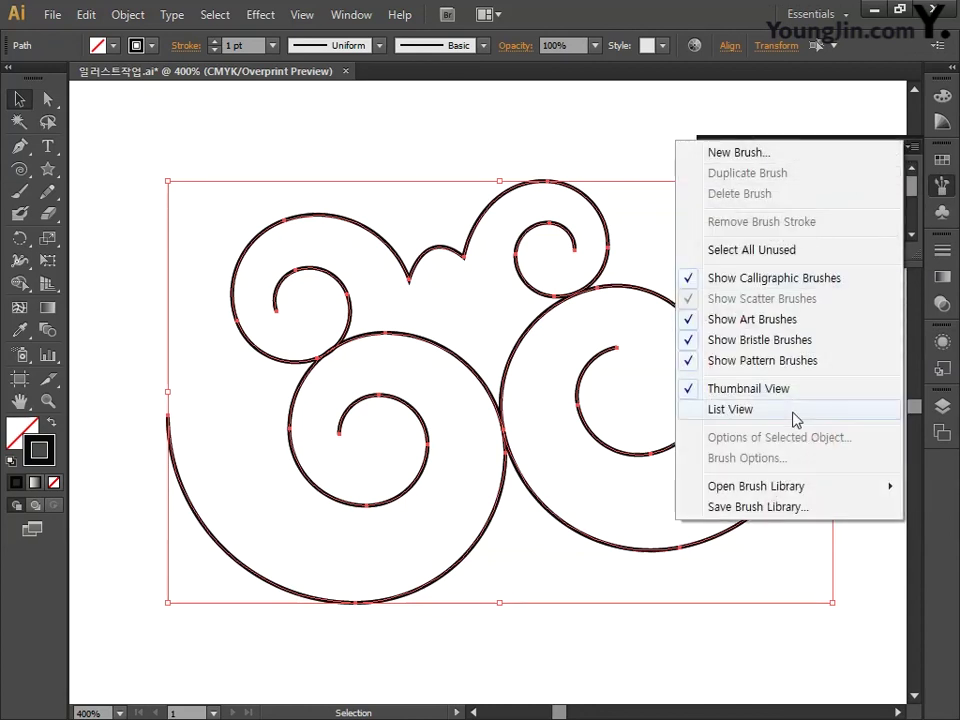
mouse_move(788, 493)
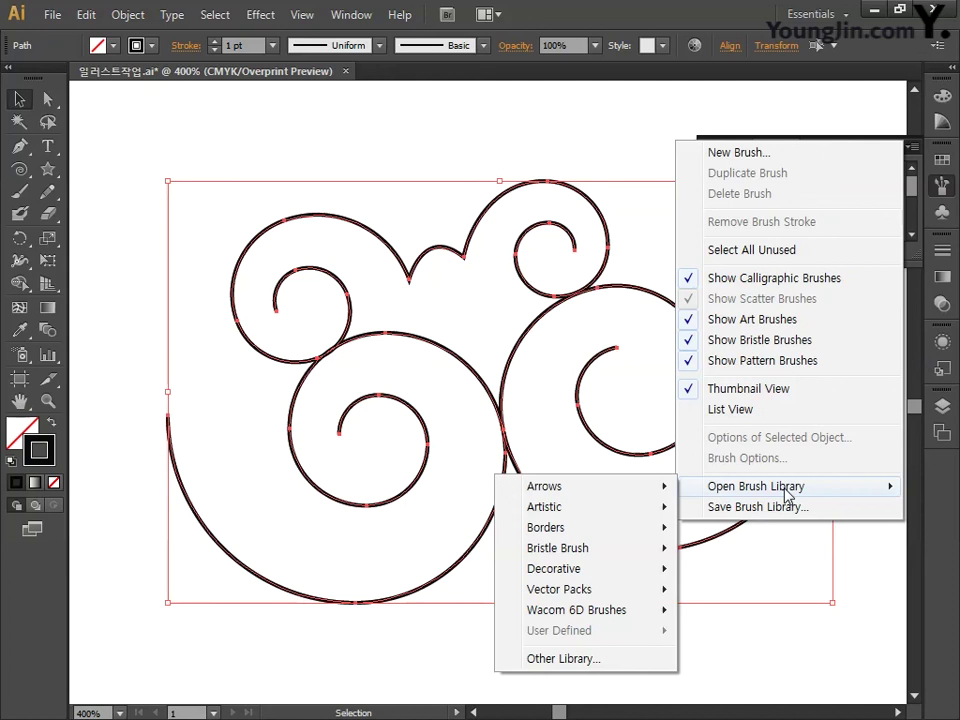
mouse_move(634, 510)
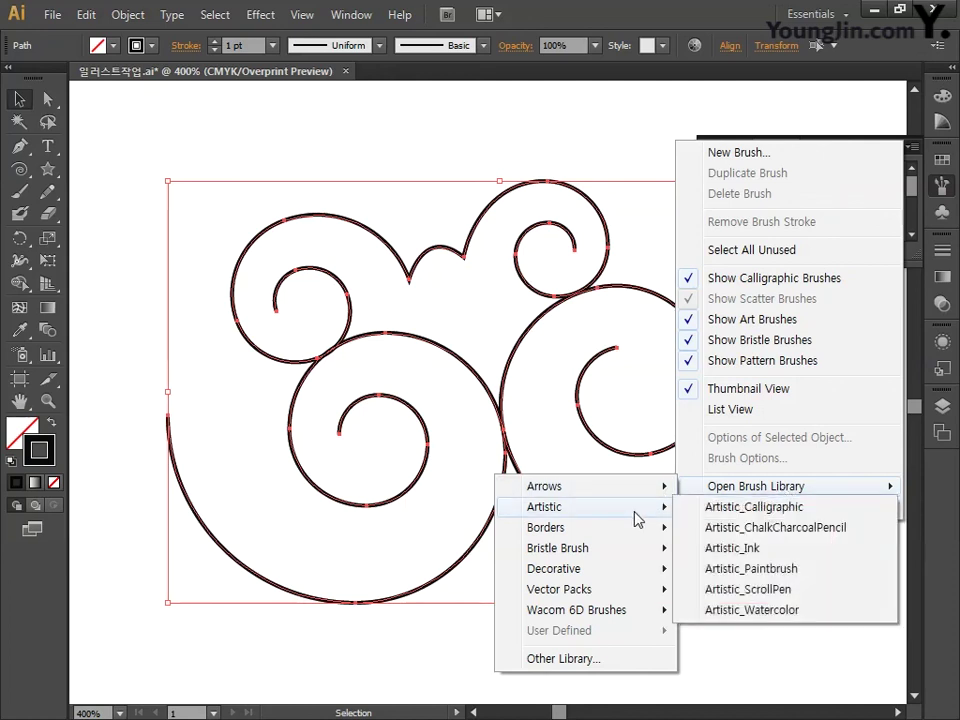
click(708, 528)
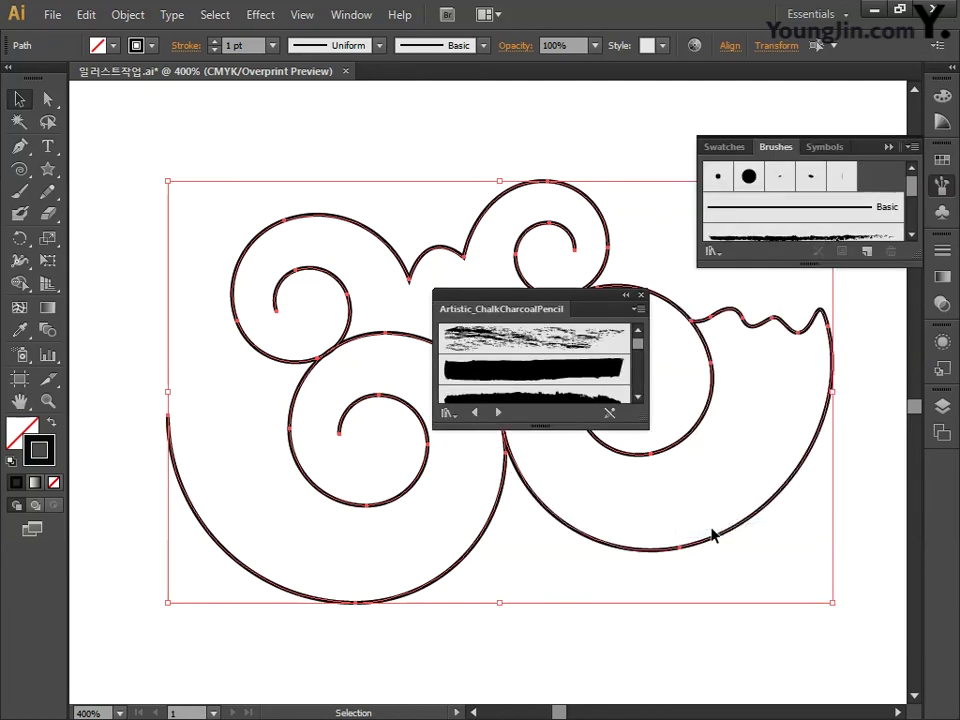
drag(549, 428, 549, 575)
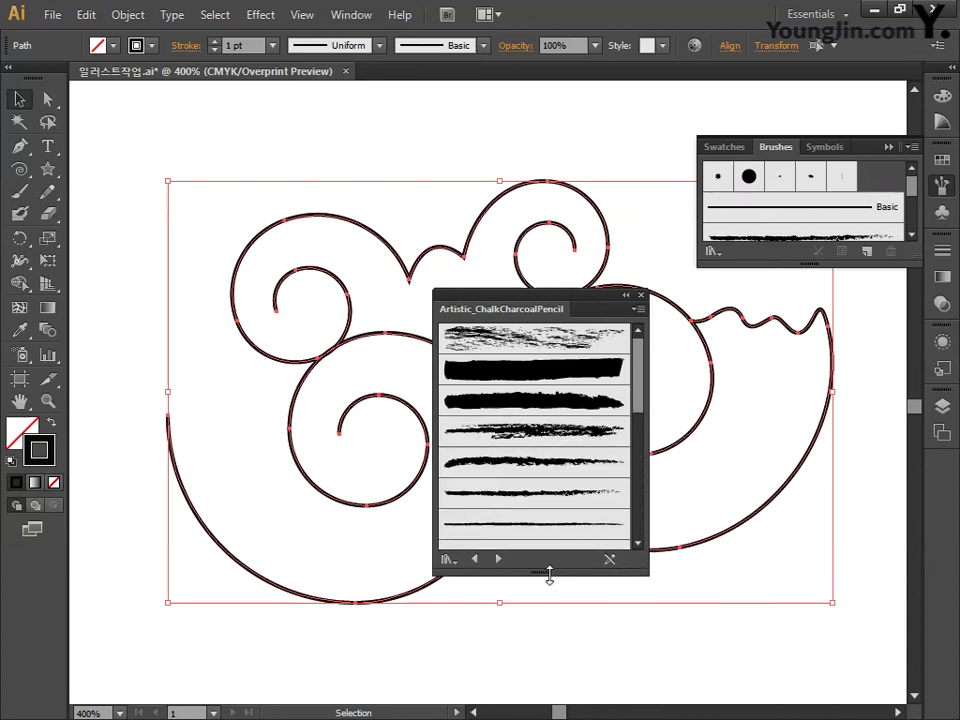
Try several charcoal brushes on the selected lines and settle on the thick one with rough, broken edges
click(589, 491)
scroll(641, 415, down, 2)
scroll(641, 420, down, 1)
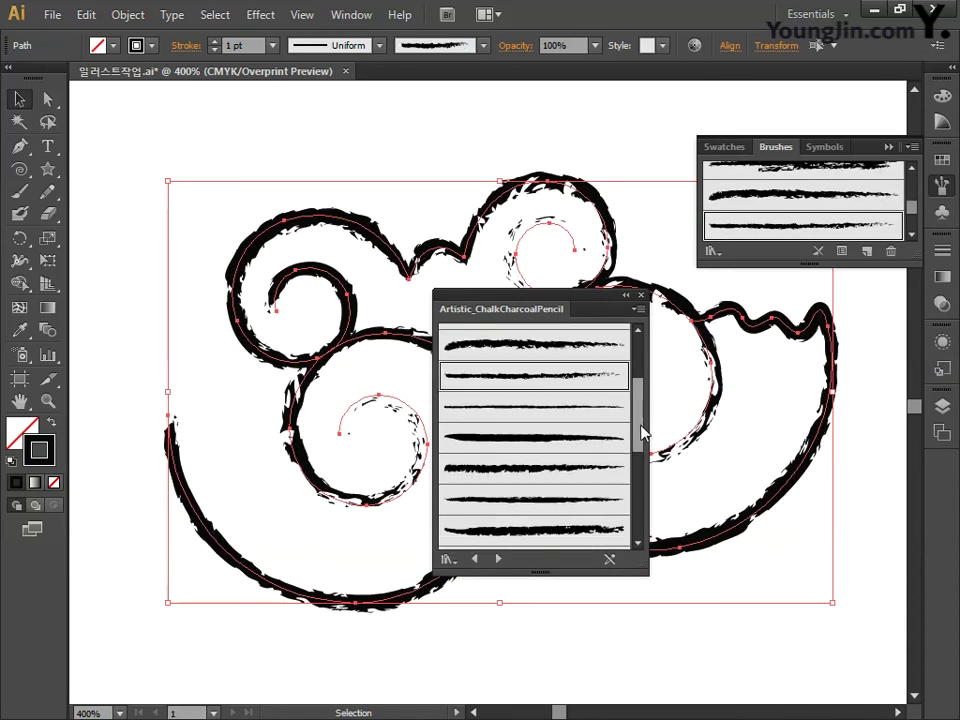
click(525, 480)
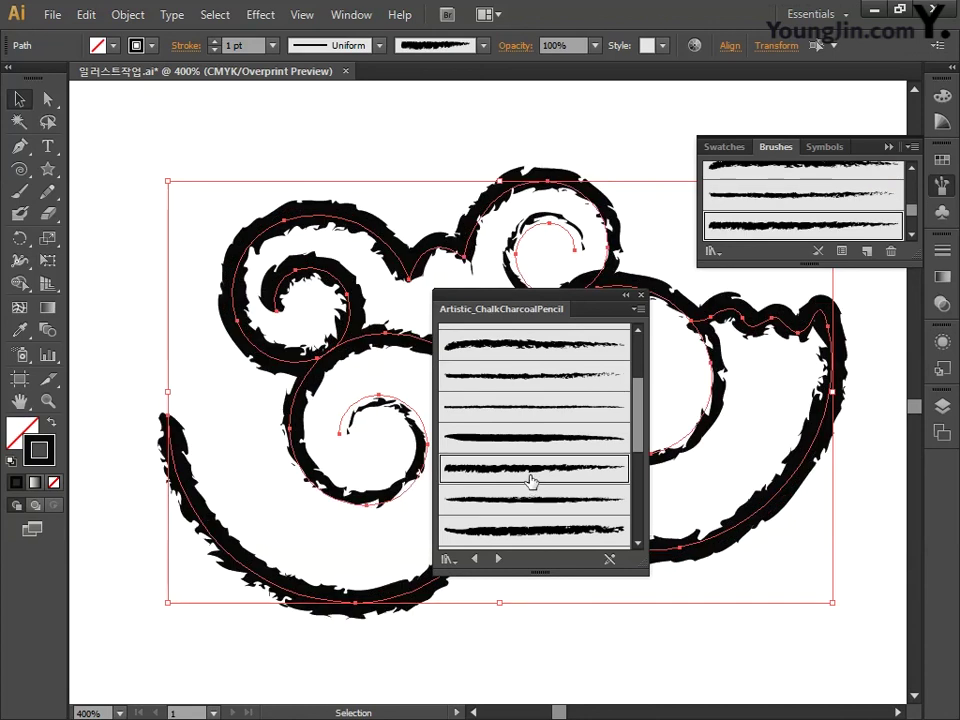
click(531, 461)
click(555, 521)
scroll(641, 447, down, 1)
scroll(641, 450, down, 1)
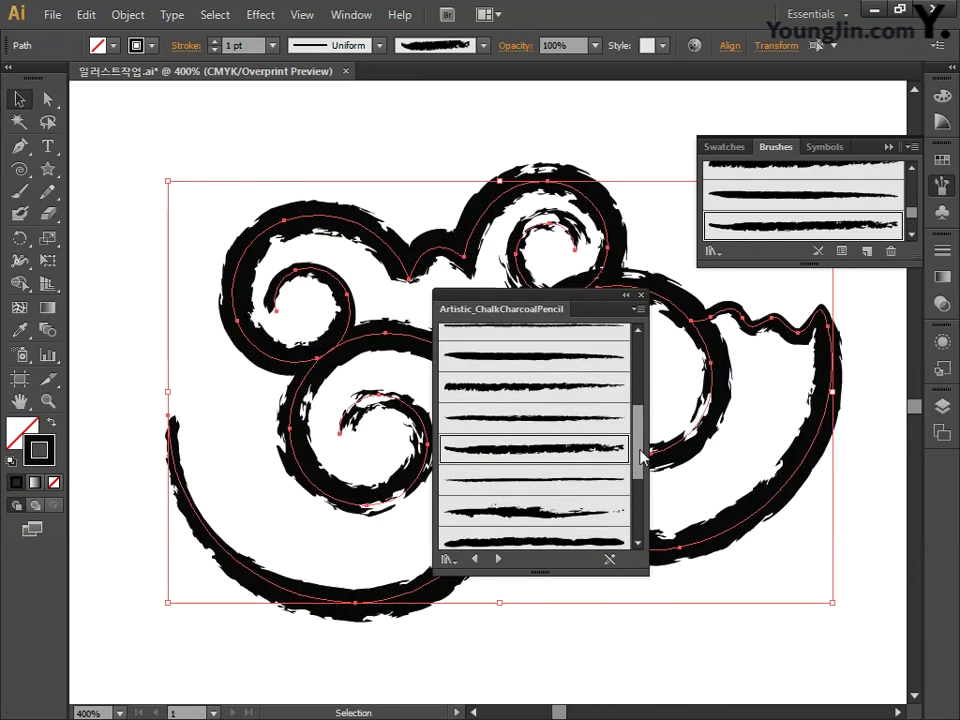
drag(539, 299, 715, 399)
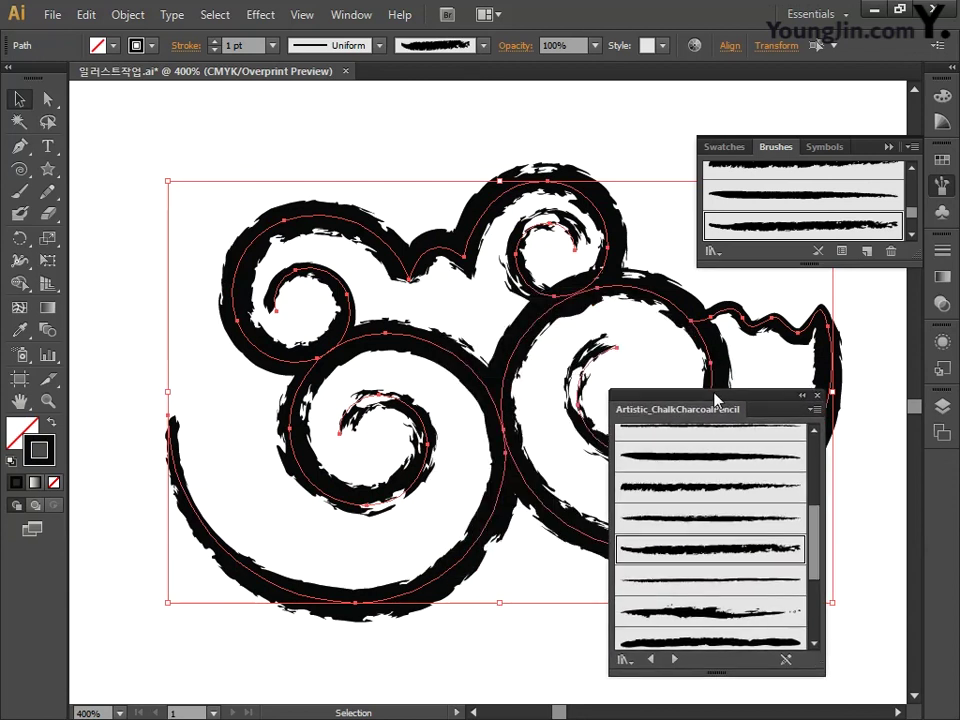
Set the stroke colour of the brushed lines to C 10%, M 20%, Y 20%, K 0%
double_click(51, 447)
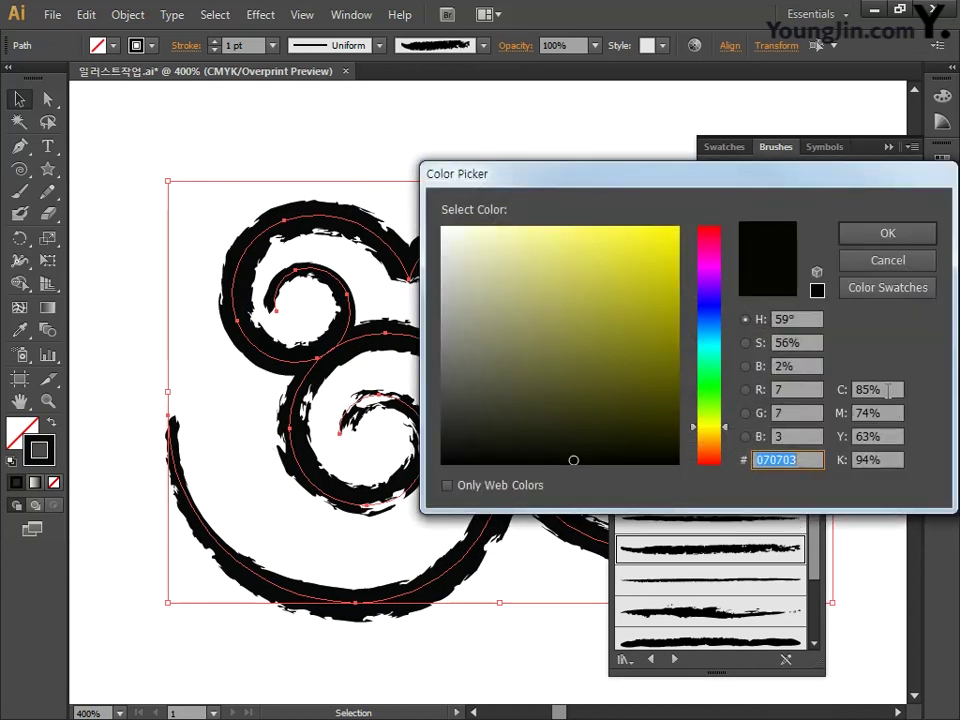
click(888, 390)
text(10)
key(Tab)
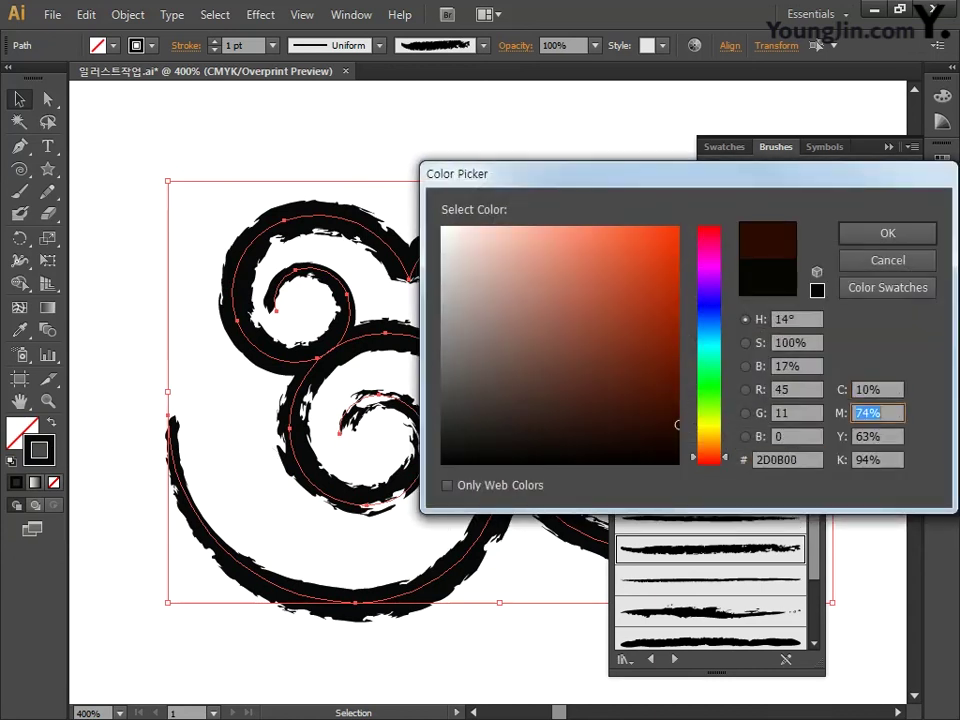
text(20)
key(Tab)
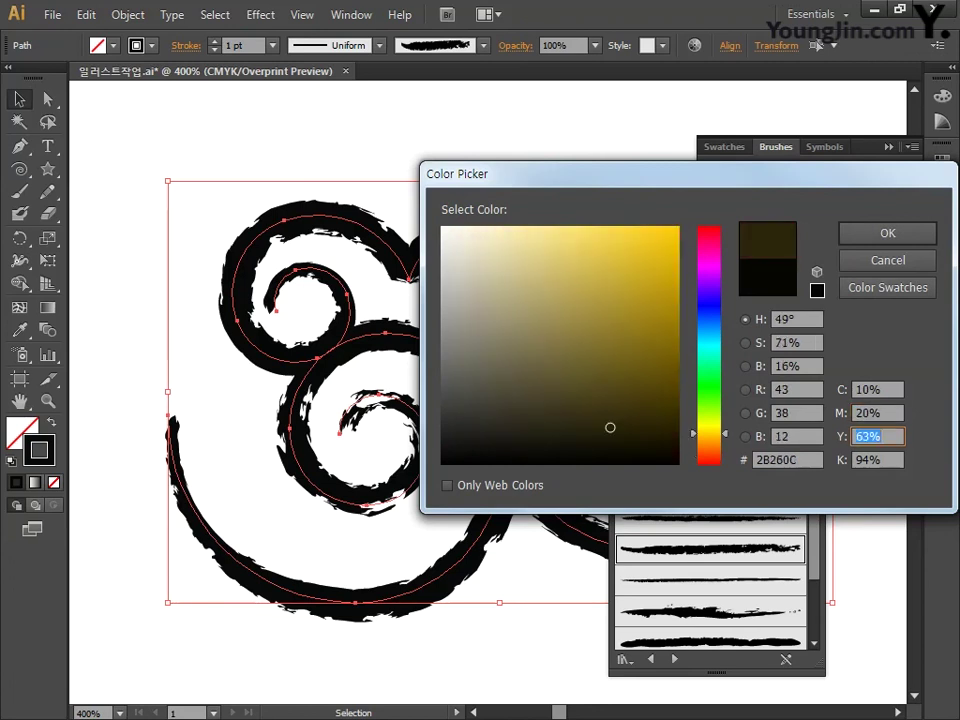
text(20)
key(Tab)
text(0)
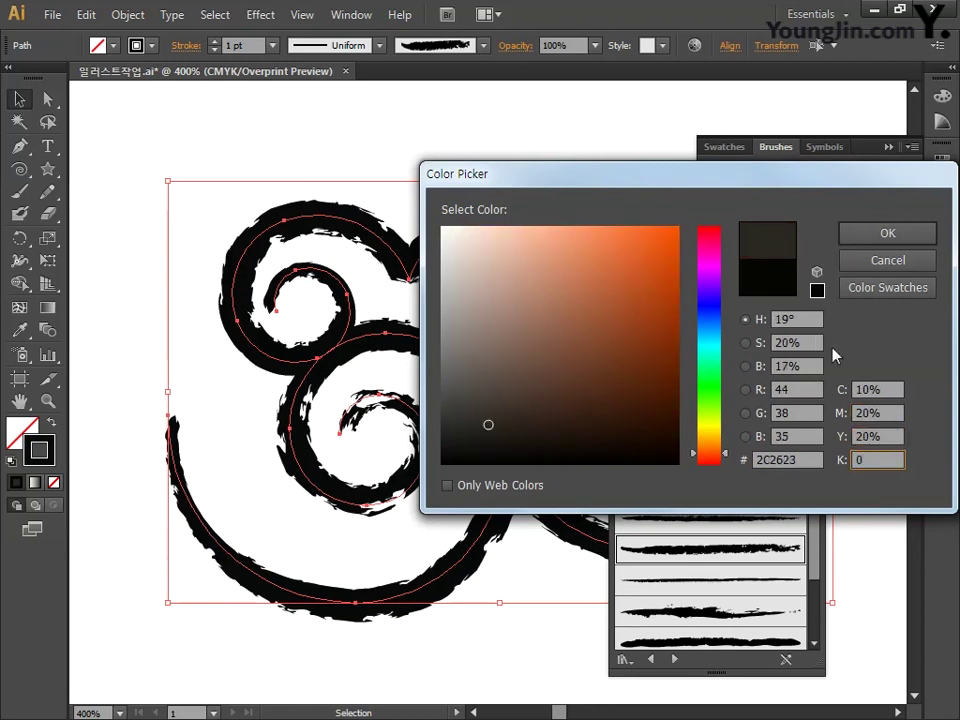
text(0)
key(Tab)
click(887, 233)
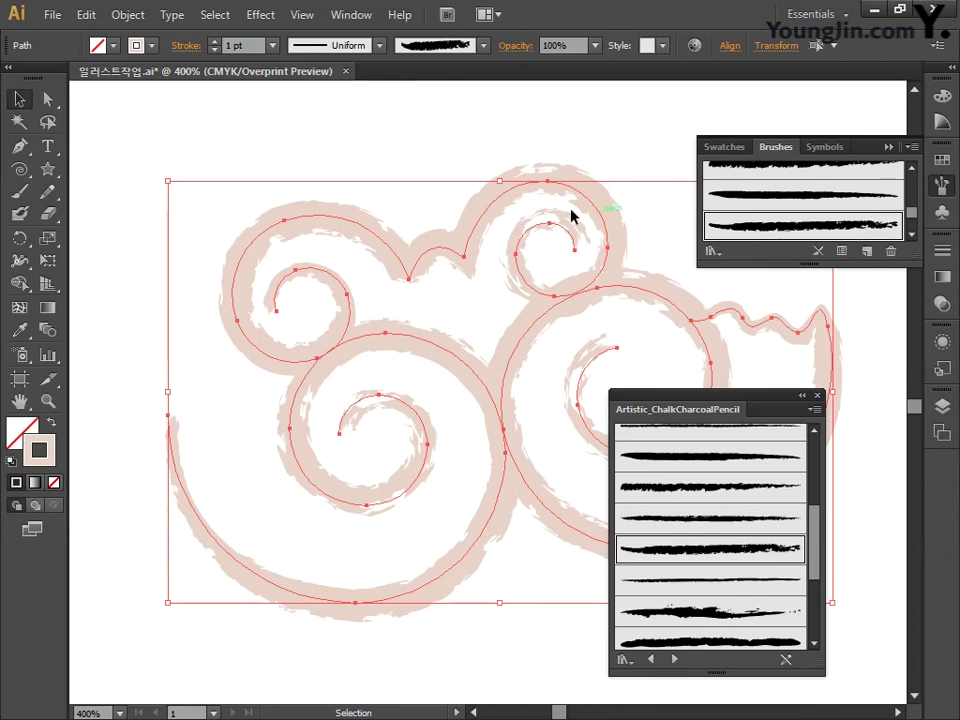
Set the stroke weight of all the brushed lines to 1.3 pt after trying 1.2 pt
click(242, 45)
text(1.2)
key(Return)
click(274, 129)
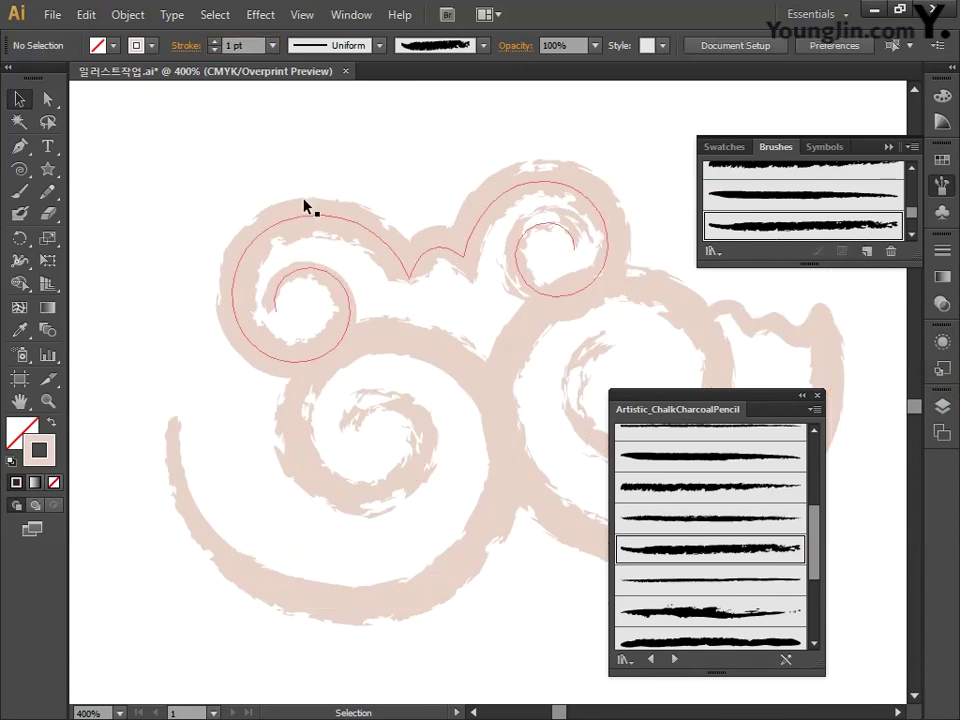
click(306, 212)
key(ctrl+a)
click(240, 45)
text(1.3)
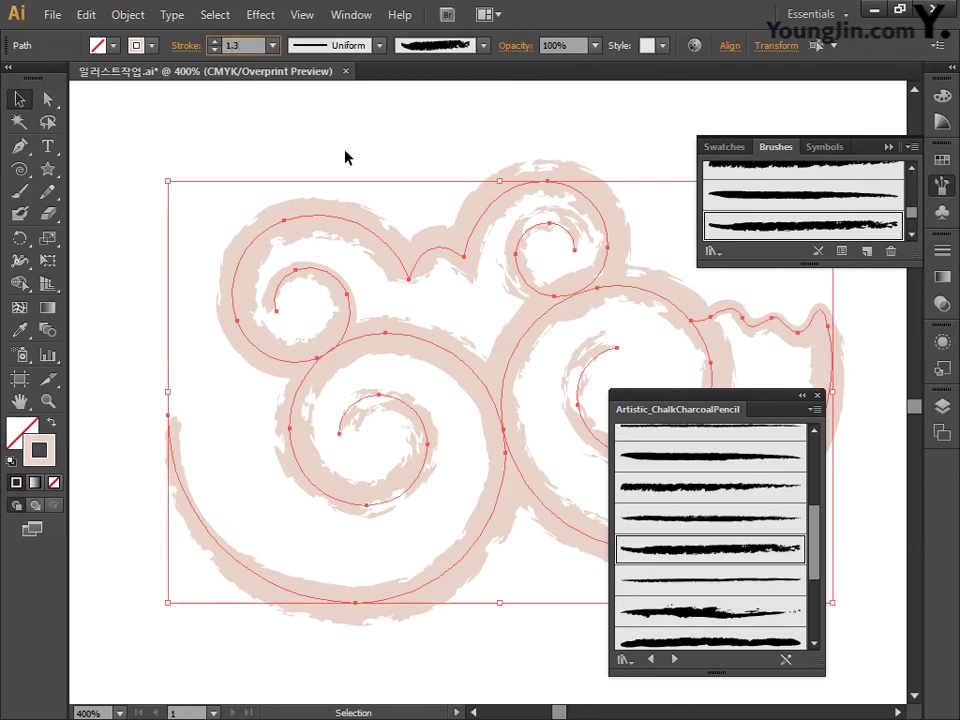
key(Return)
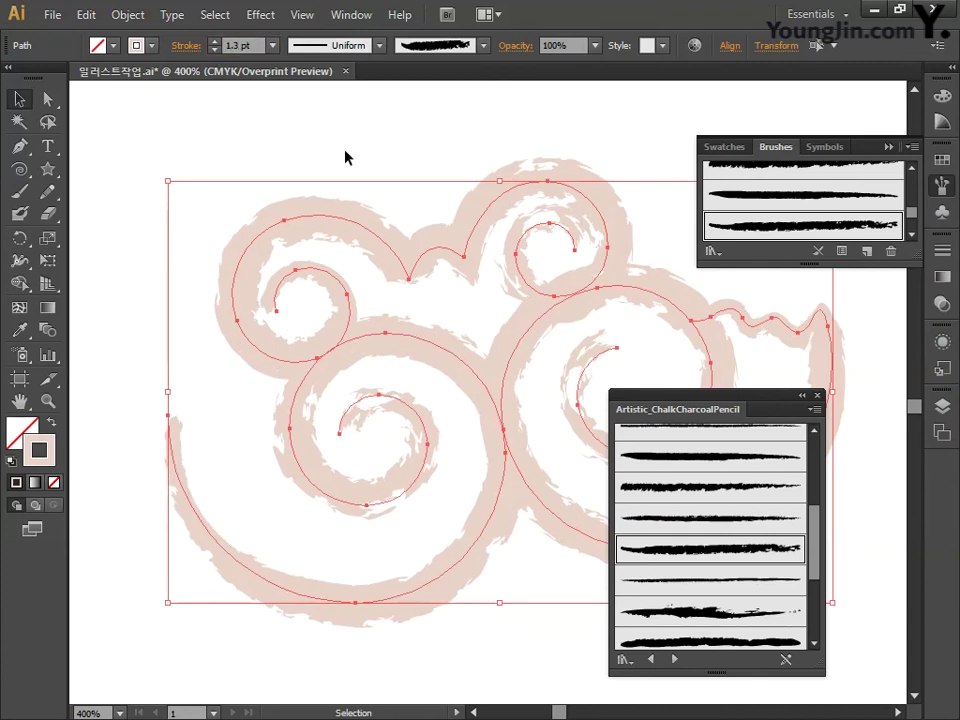
Close the charcoal brush library and convert all the brushed lines to filled shapes with Outline Stroke
click(819, 396)
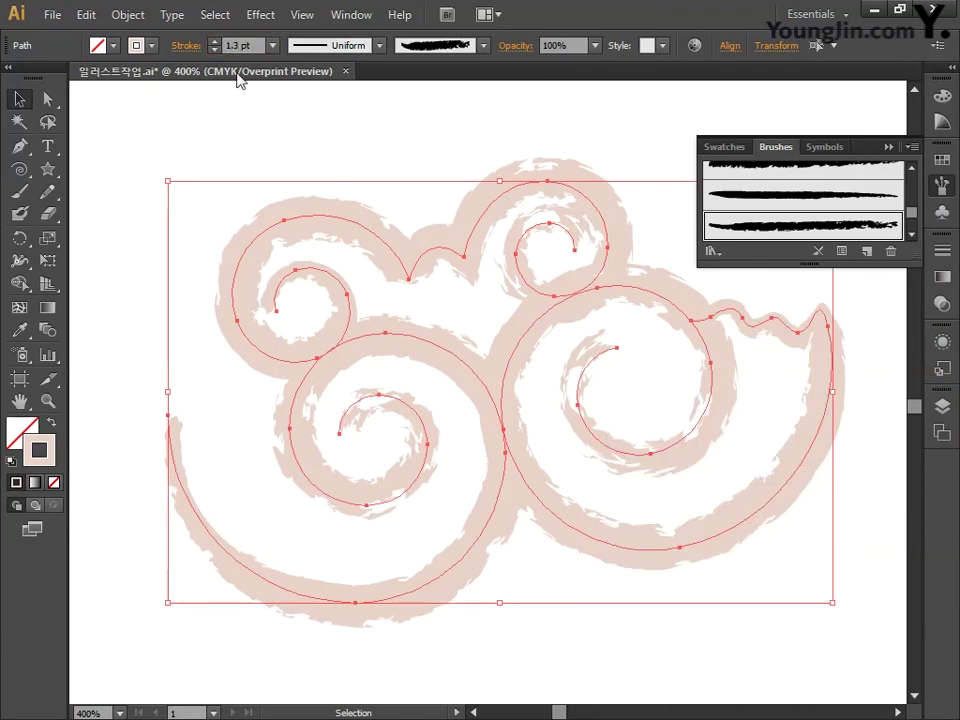
click(127, 14)
mouse_move(267, 408)
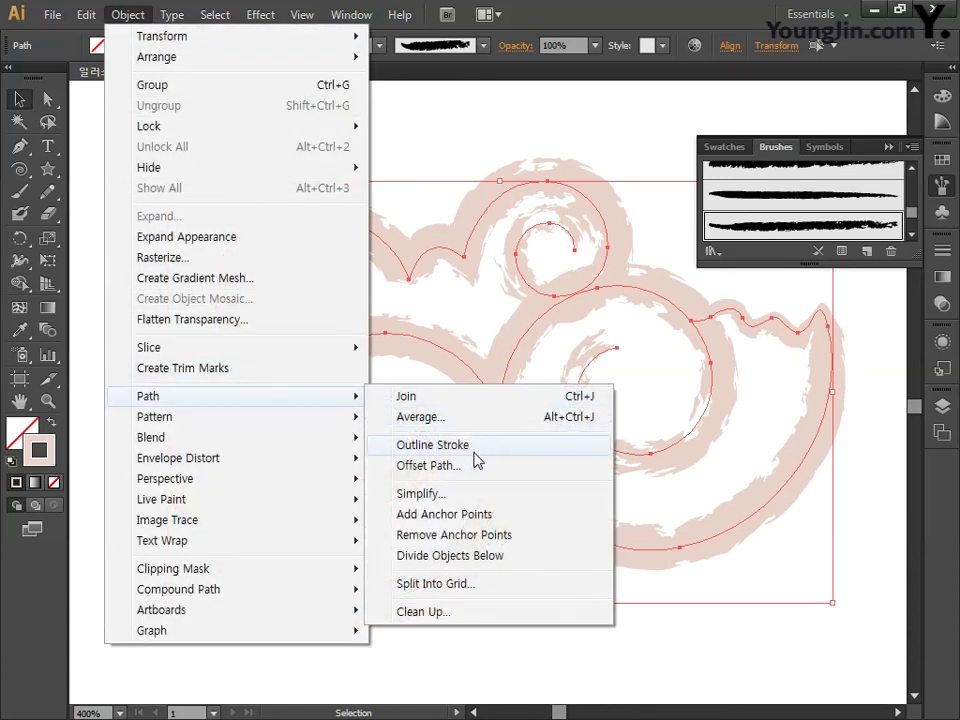
click(433, 445)
click(547, 583)
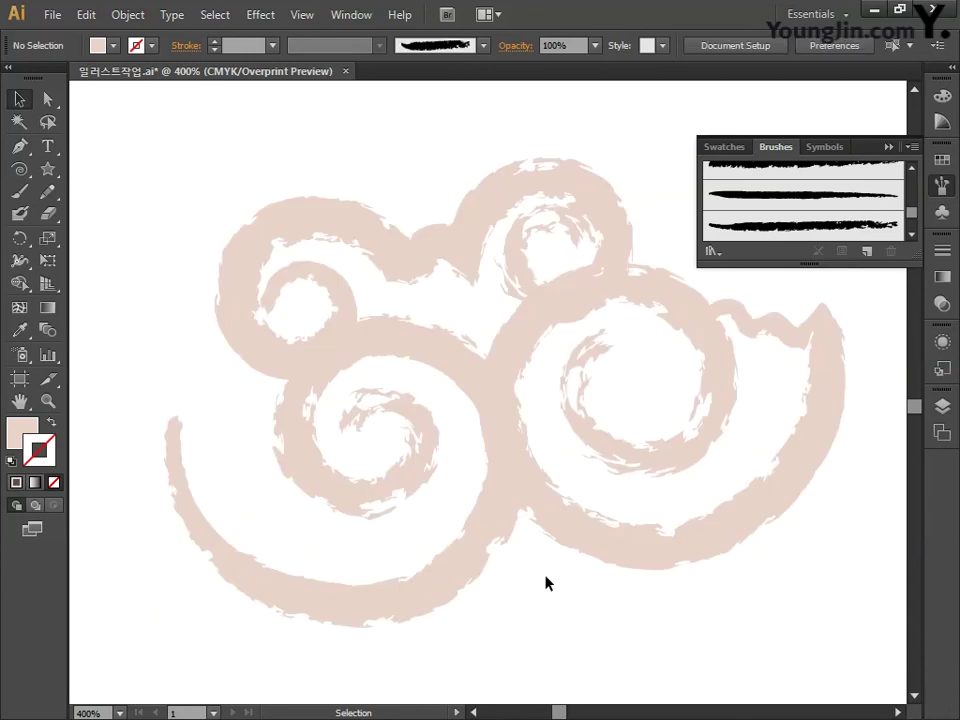
drag(557, 590, 551, 587)
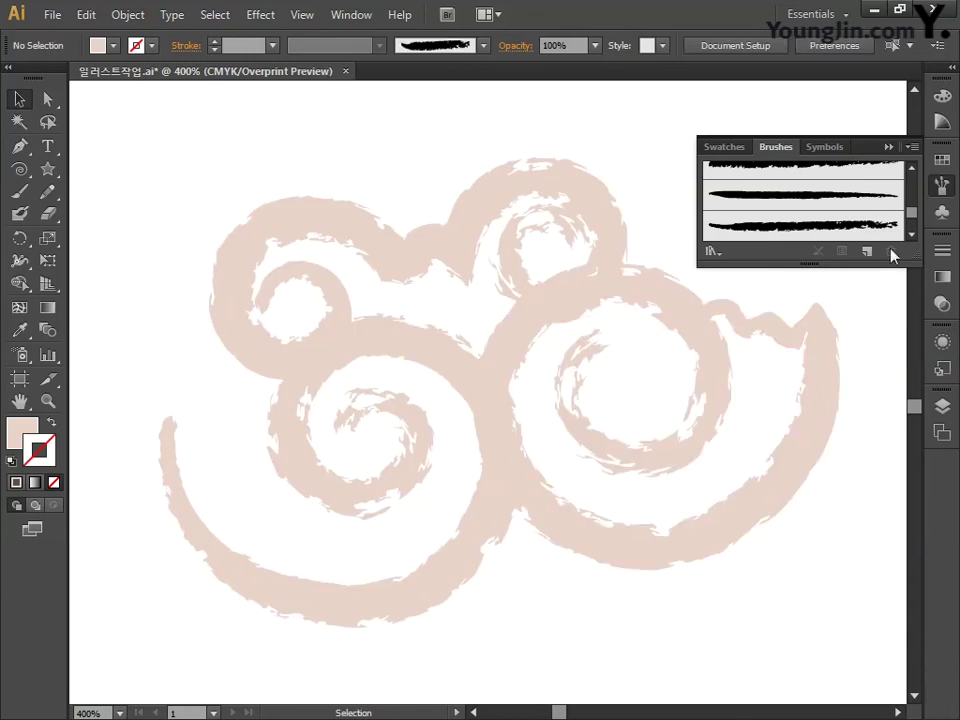
Put the brushes away and select the whole outlined drawing to examine its anchor points, leaving it deselected
click(941, 185)
mouse_move(151, 135)
mouse_down()
mouse_move(580, 623)
mouse_move(860, 665)
mouse_move(843, 670)
mouse_up()
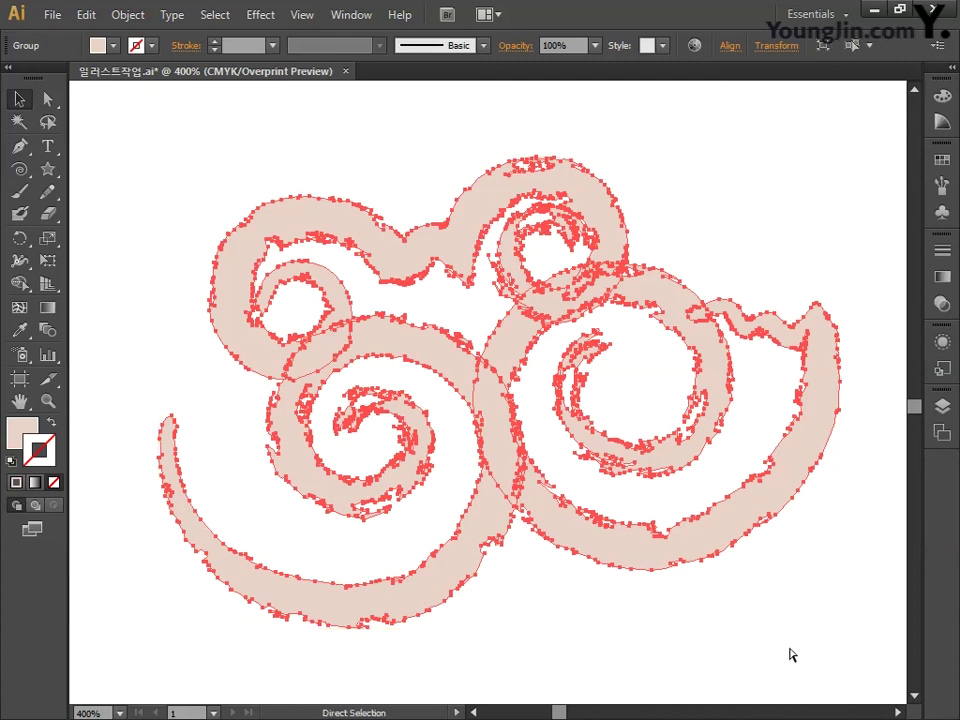
key(ctrl+shift+a)
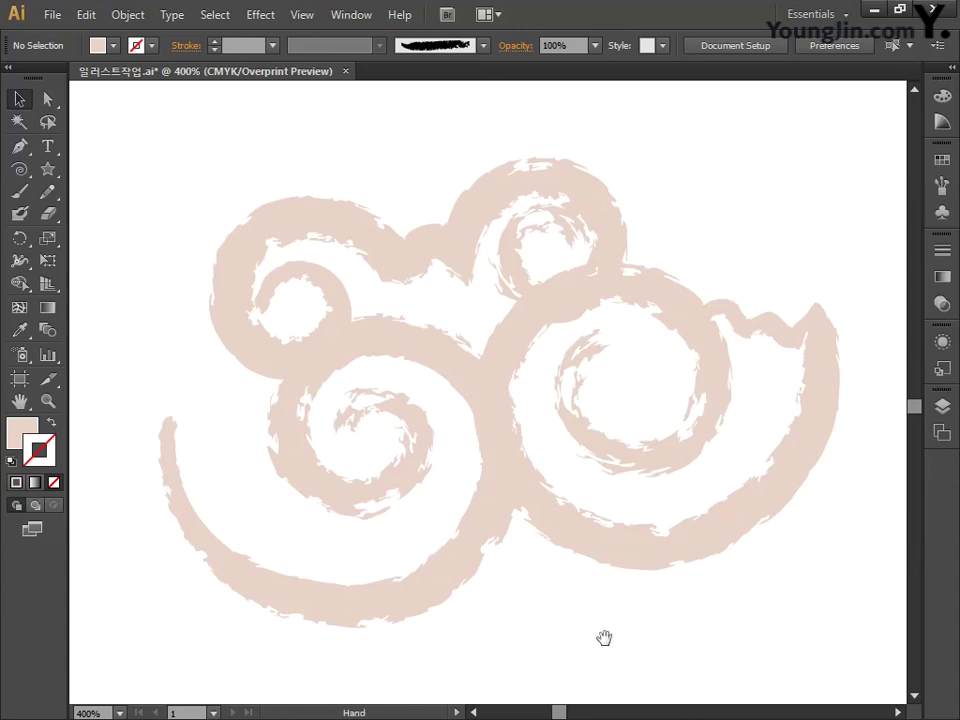
drag(605, 643, 603, 607)
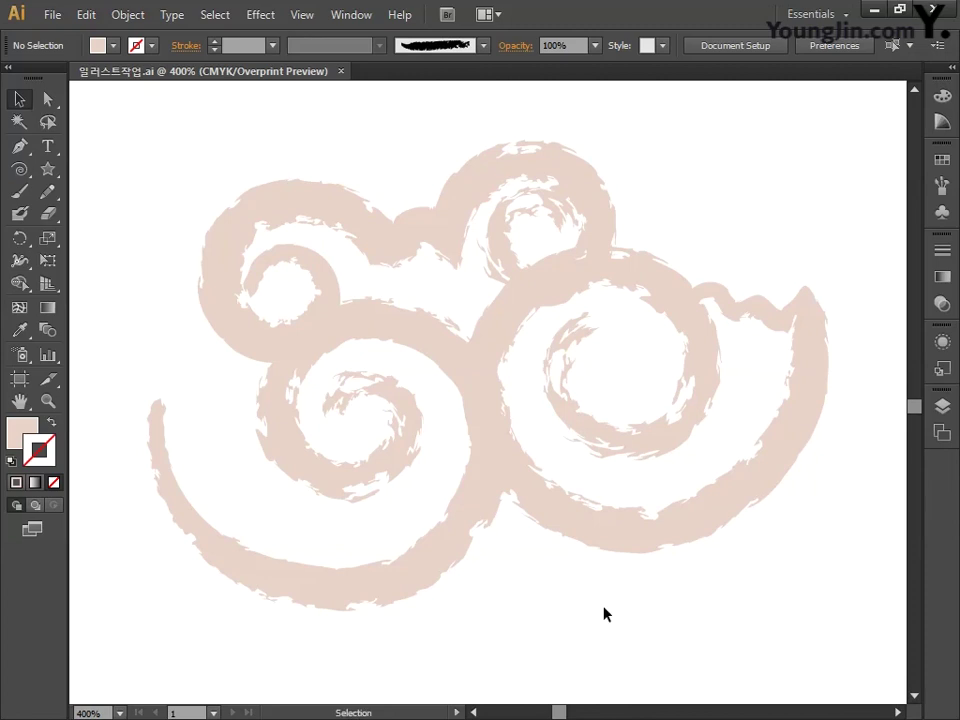